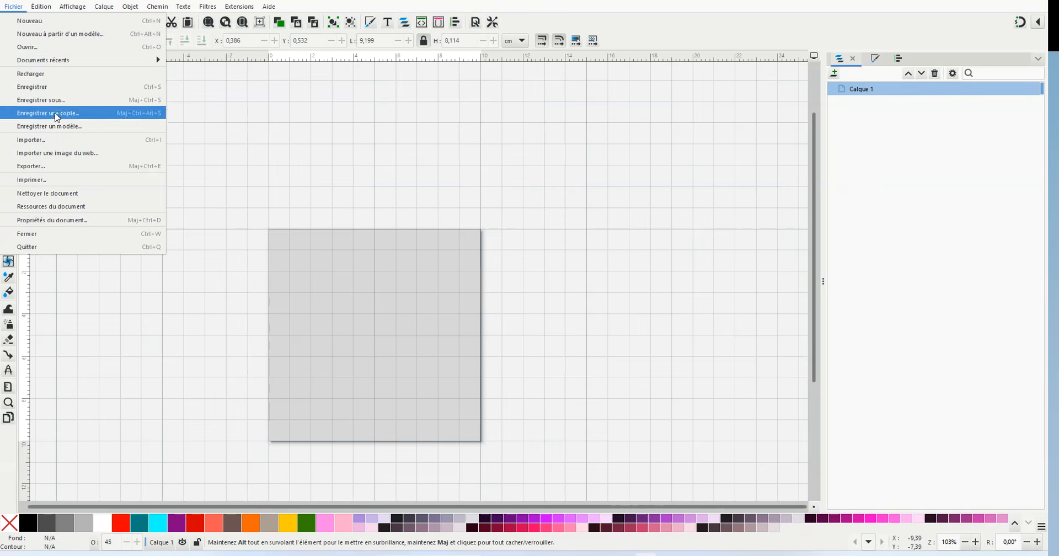
Import sourisgrandesoreilles.png as an embedded image, with resolution taken from the file and the default rendering mode.
click(28, 142)
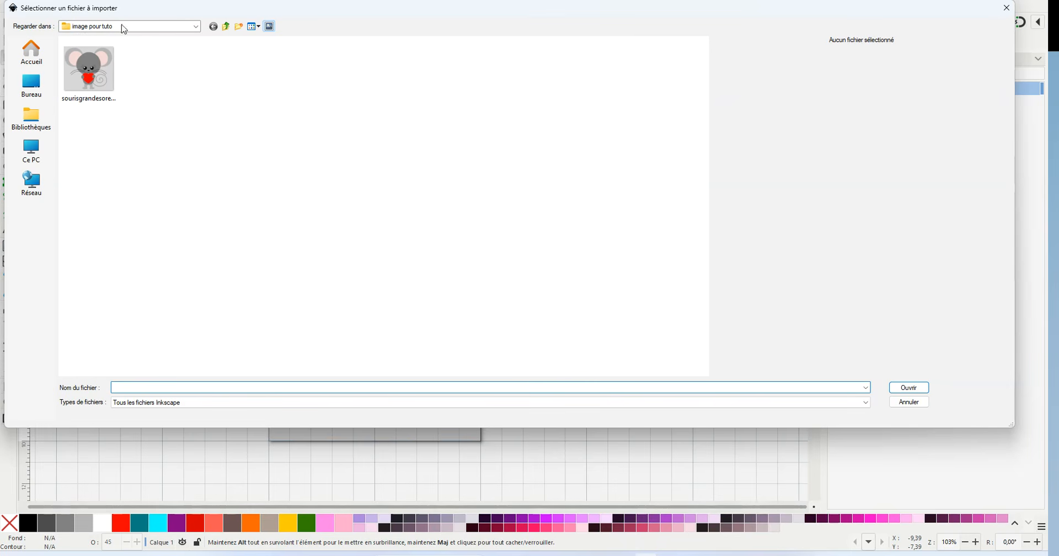
click(93, 76)
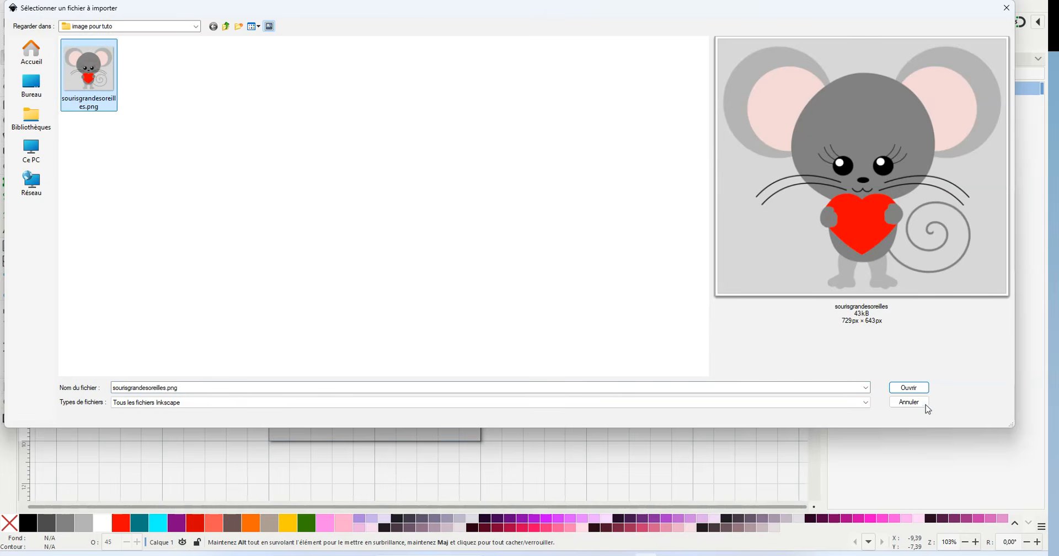
click(909, 388)
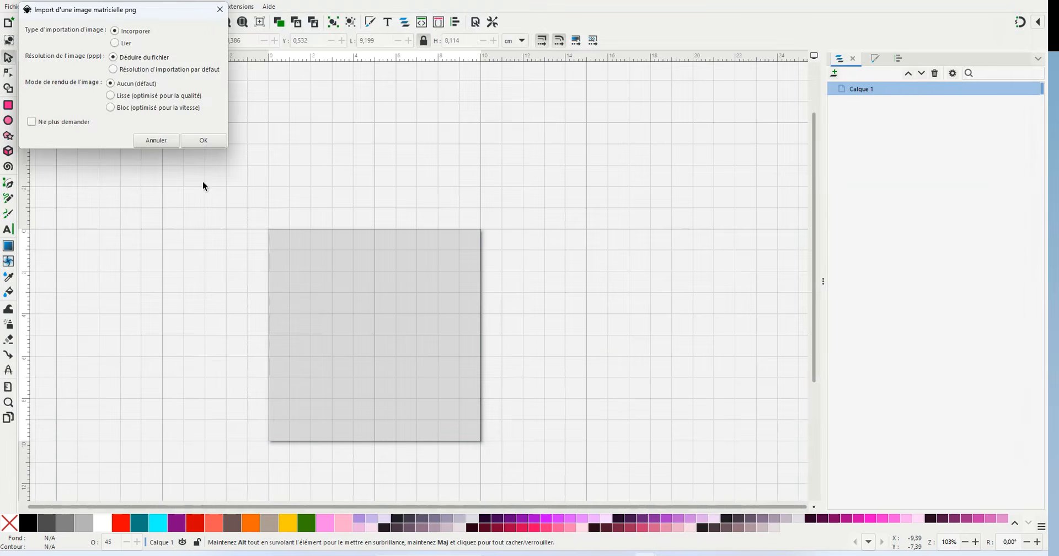
click(202, 141)
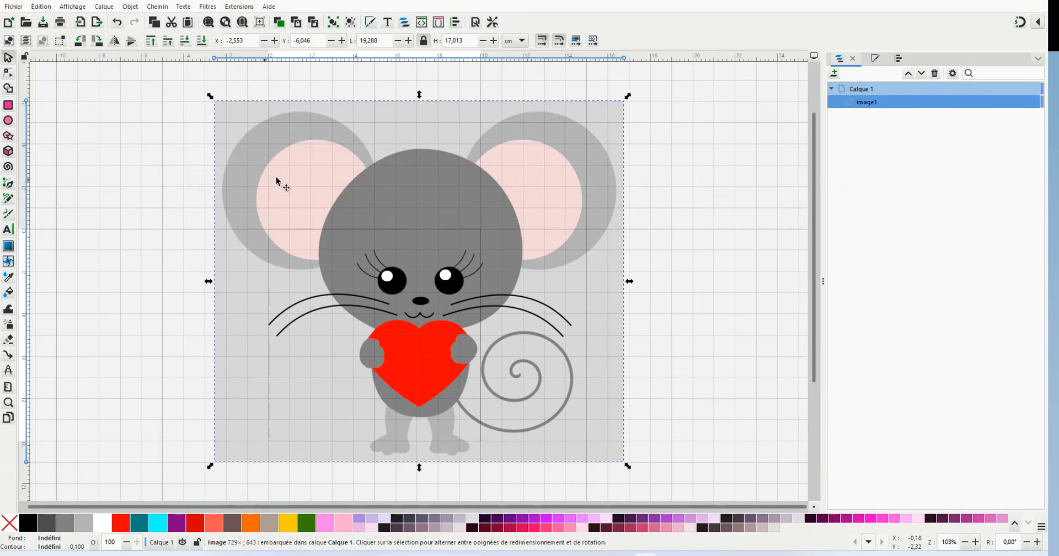
Move the mouse image over the page and scale it down proportionally to about 9.3 × 8.2 cm so it fits inside.
drag(437, 212, 253, 210)
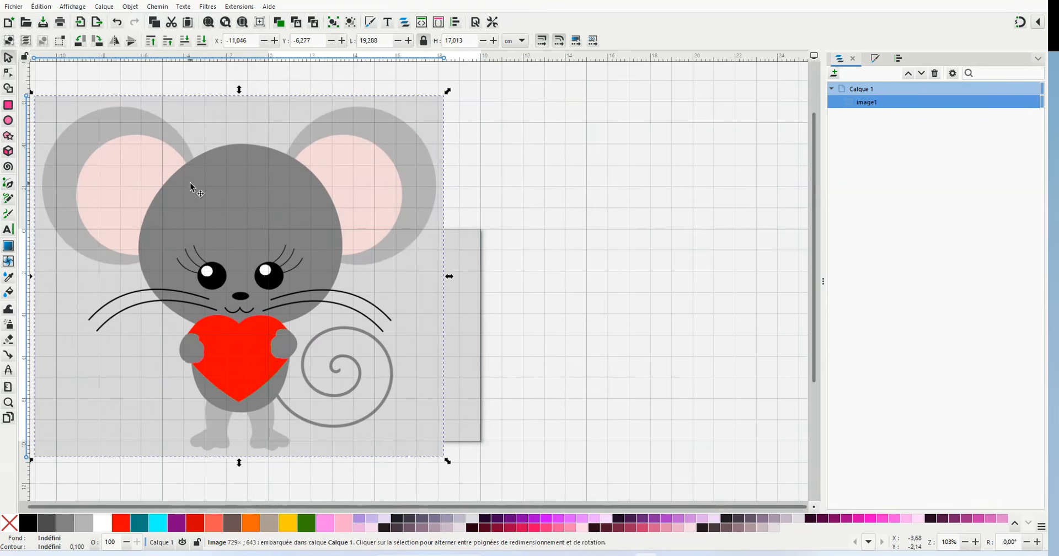
drag(200, 251, 332, 236)
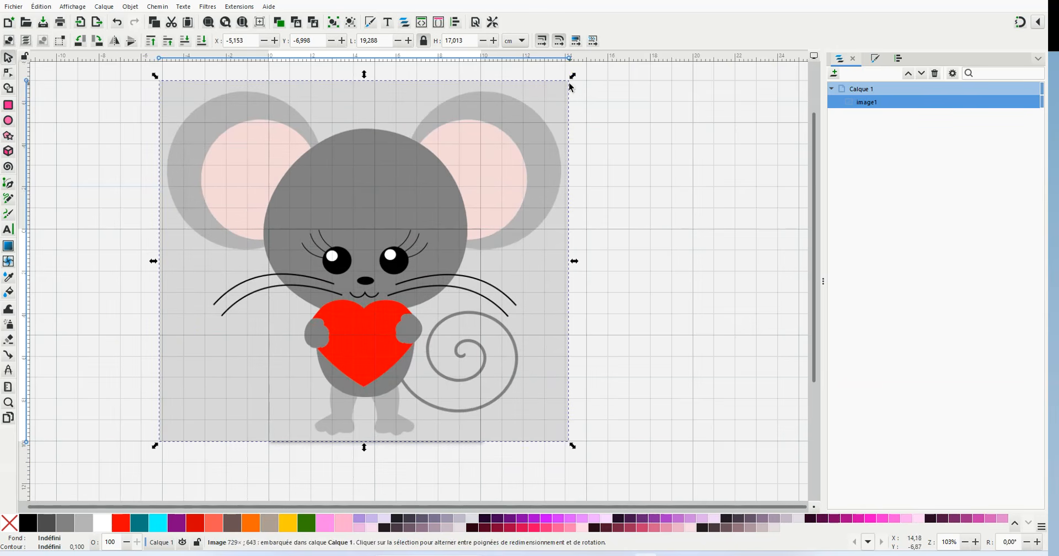
drag(573, 83, 462, 136)
drag(463, 175, 408, 212)
drag(291, 319, 376, 312)
scroll(359, 329, up, 1)
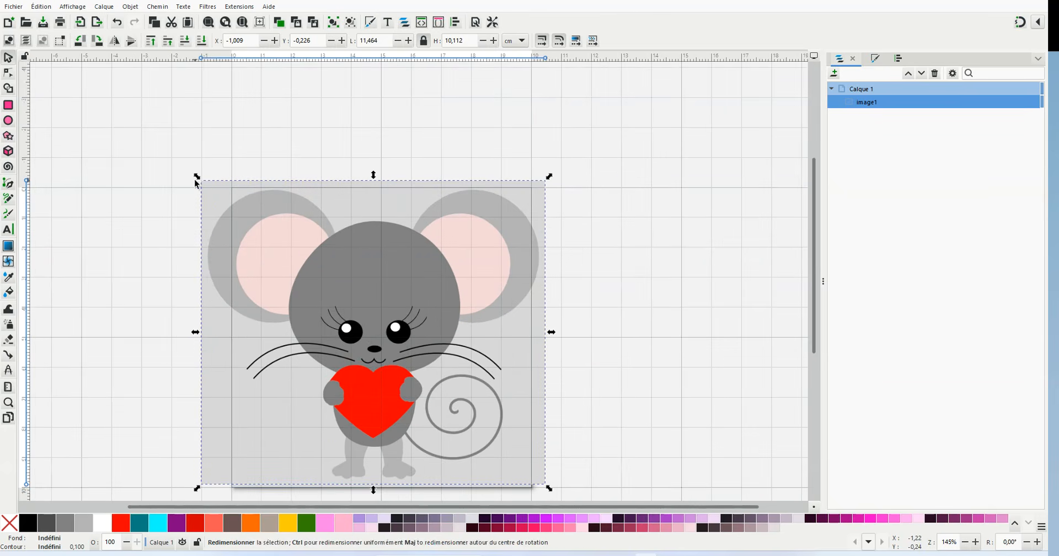
drag(197, 177, 241, 219)
drag(550, 216, 532, 229)
drag(397, 329, 390, 308)
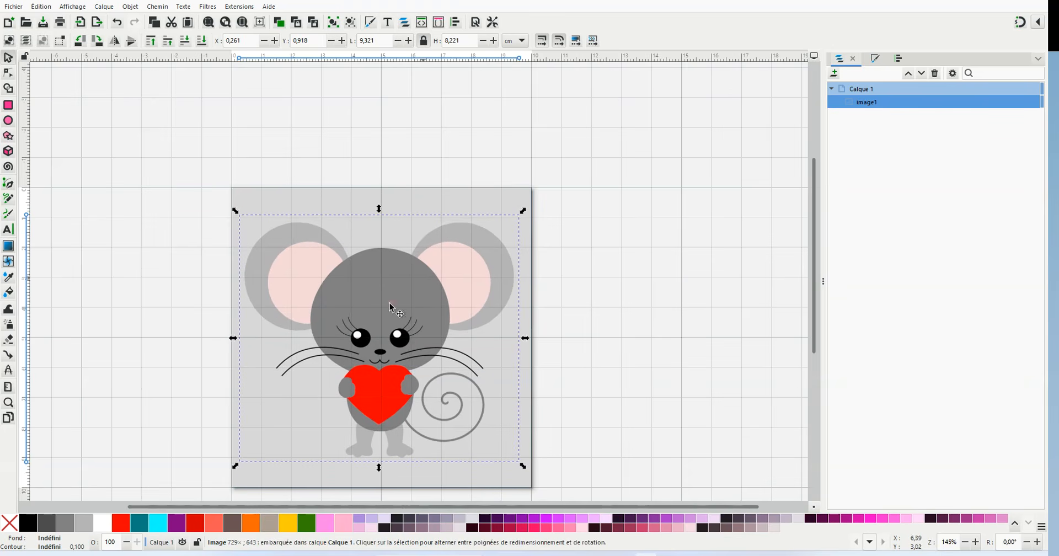
Center the mouse image horizontally and vertically relative to the page, and return to the layers and objects list.
drag(814, 296, 824, 317)
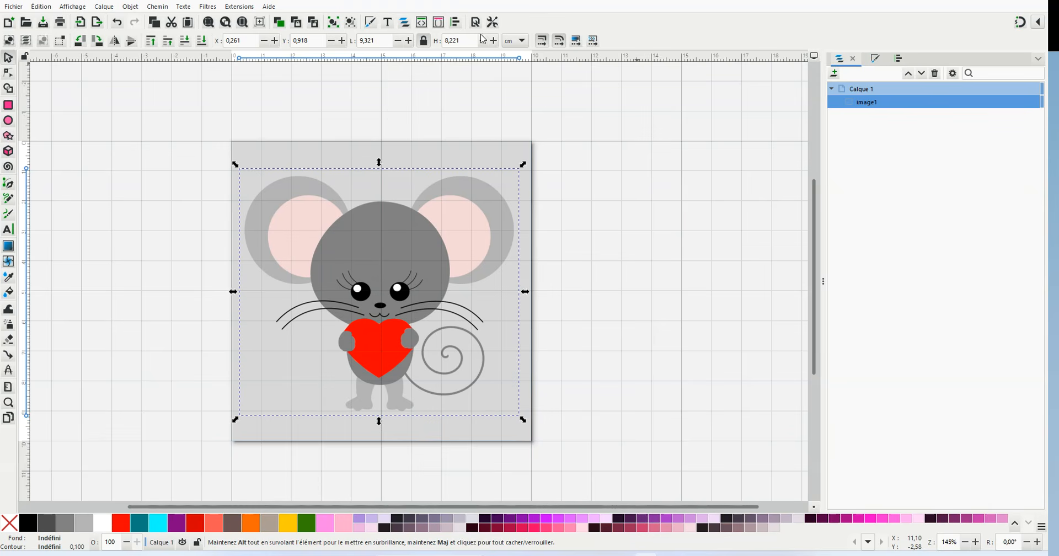
click(899, 59)
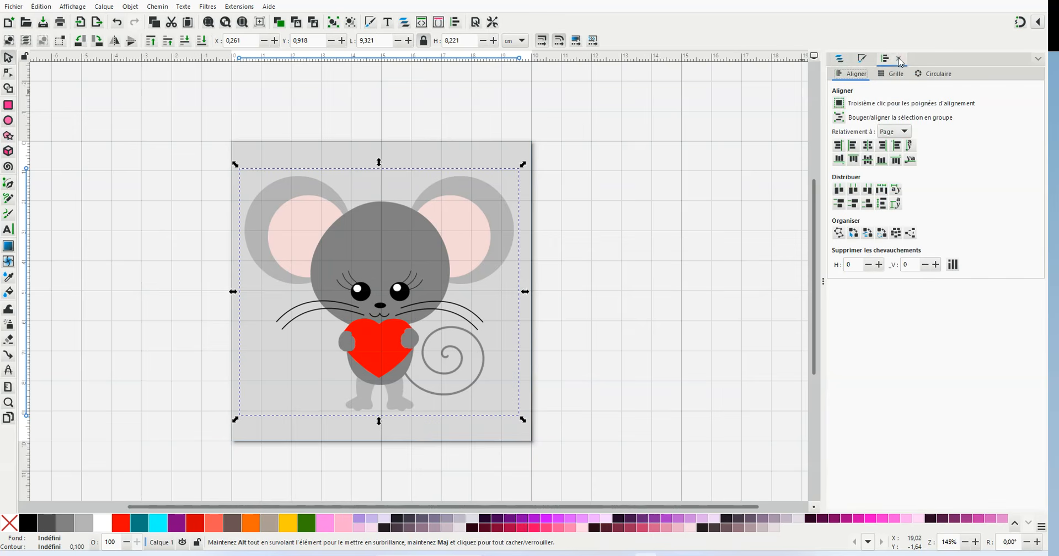
click(868, 146)
click(867, 160)
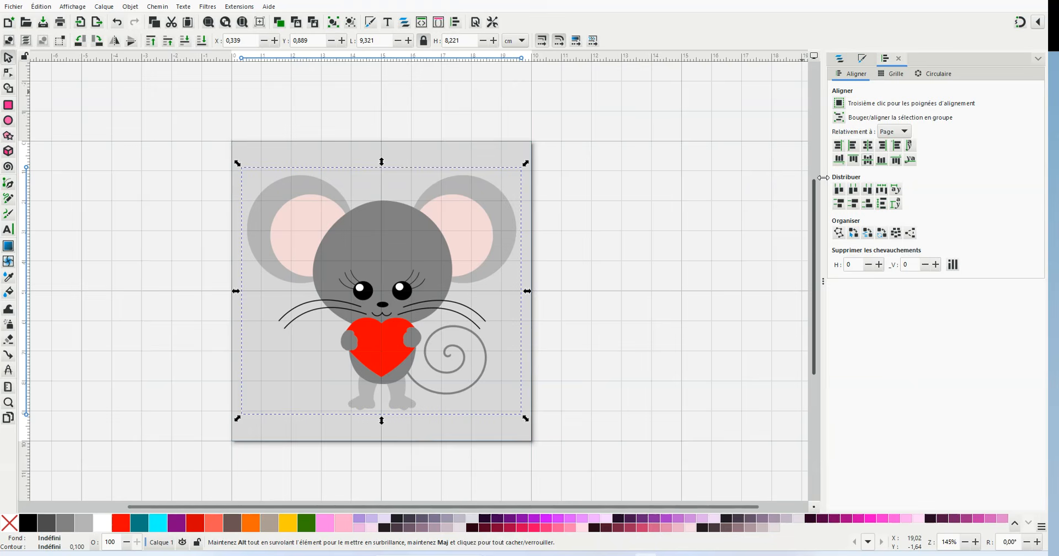
click(750, 209)
click(840, 59)
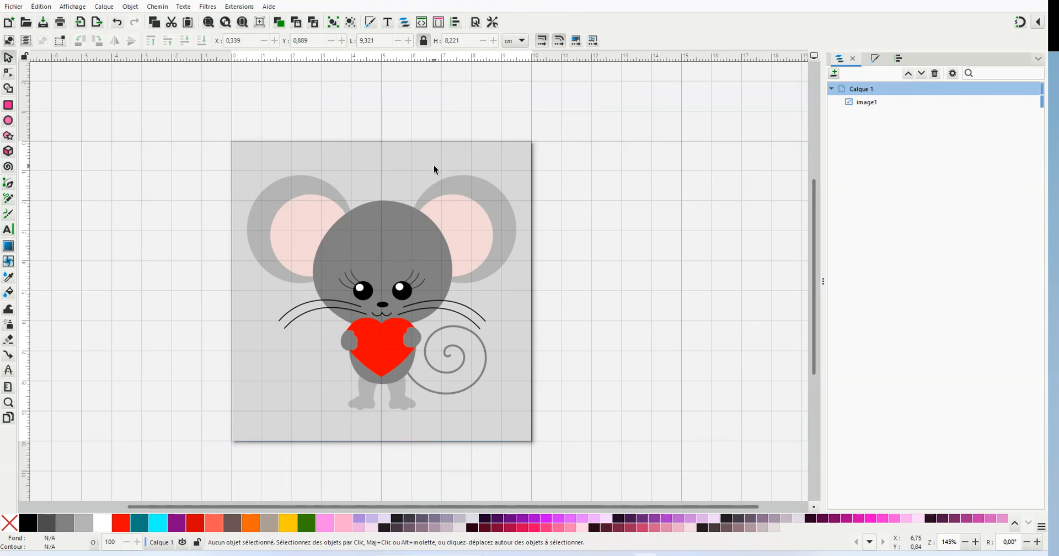
Set the opacity of the mouse image to 50%, keeping the Normal blend mode.
click(396, 225)
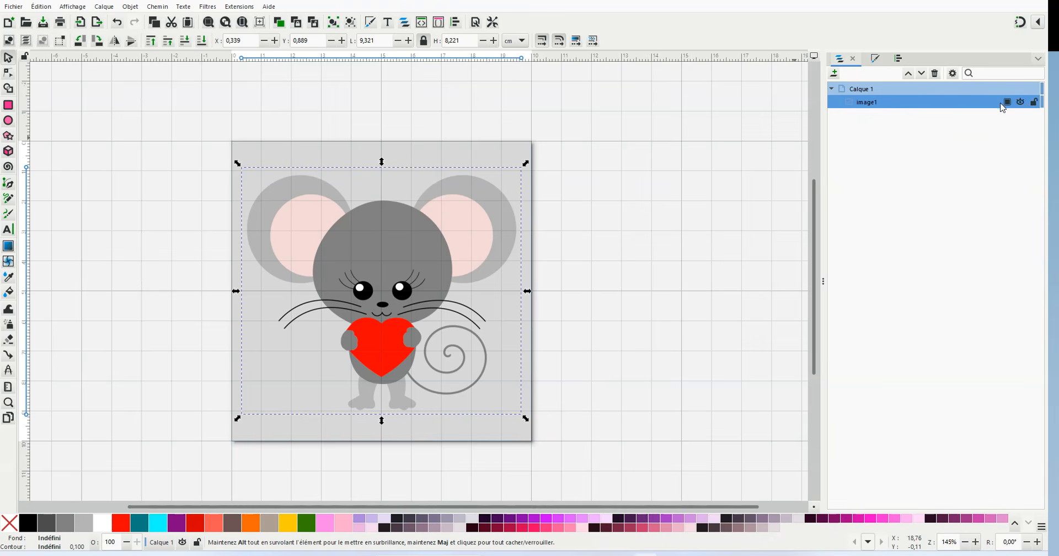
mouse_move(1009, 106)
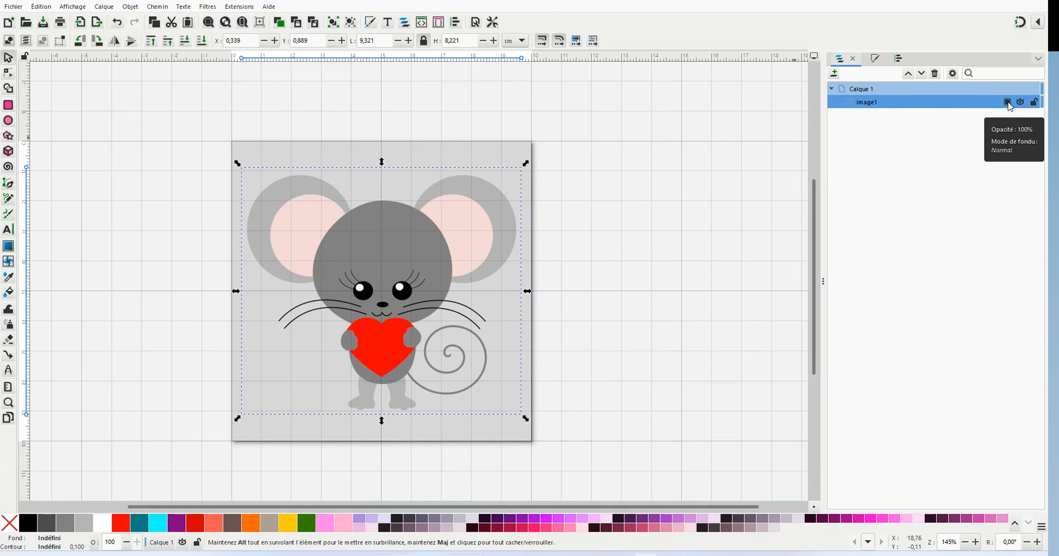
click(1008, 103)
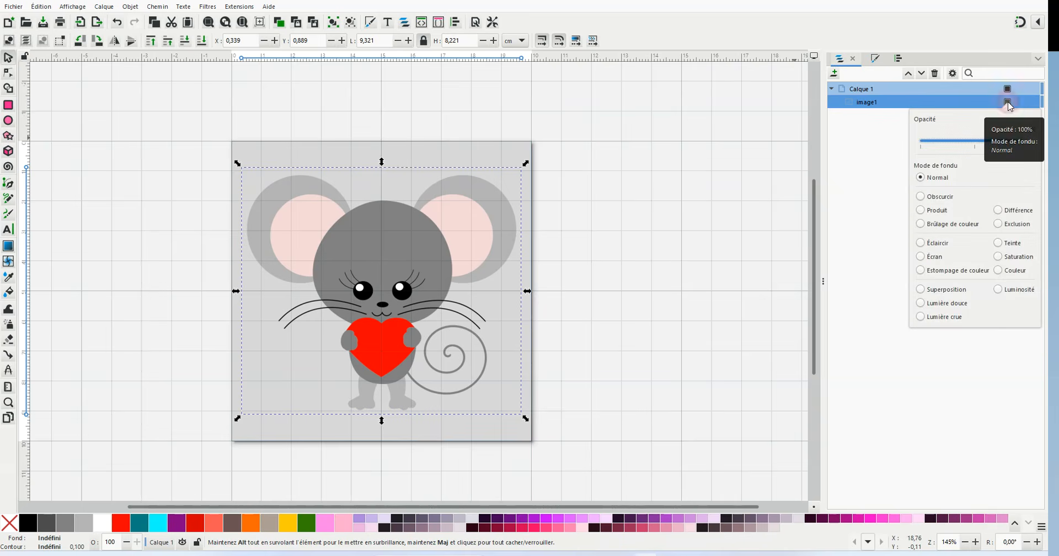
drag(1029, 144, 973, 150)
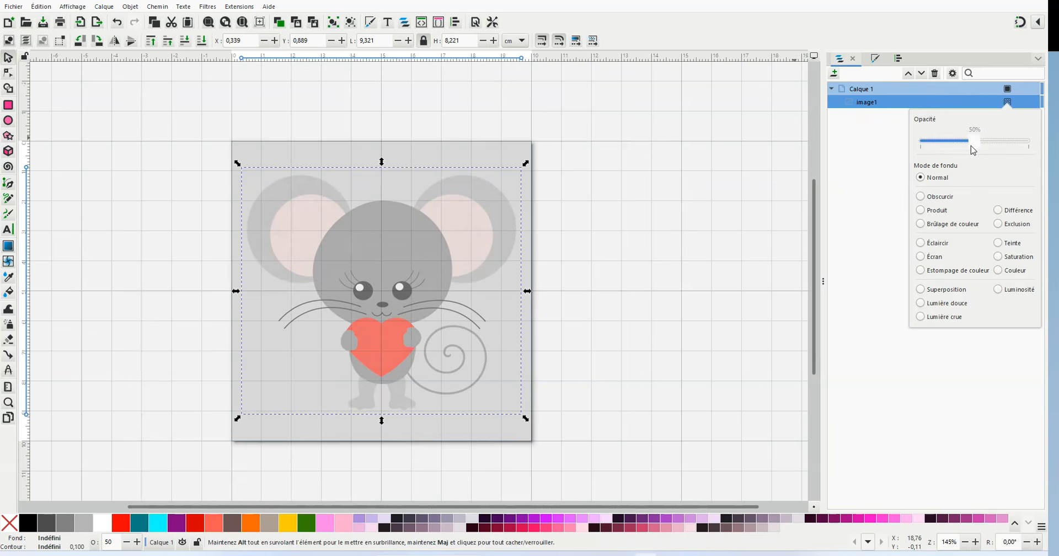
click(683, 241)
Lock the mouse image object and deselect it.
scroll(364, 292, up, 1)
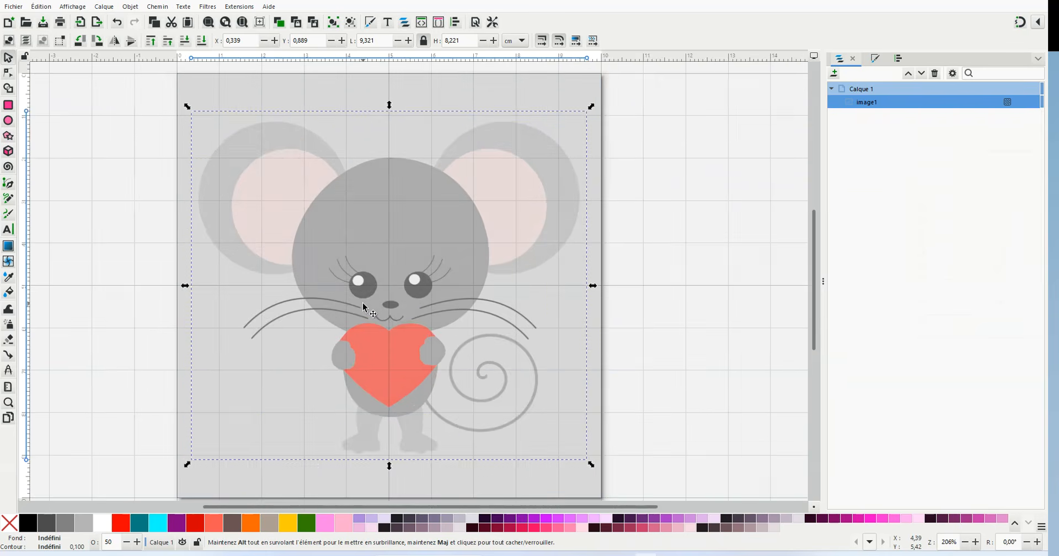
click(641, 239)
click(531, 218)
mouse_move(1039, 101)
click(1034, 103)
click(652, 215)
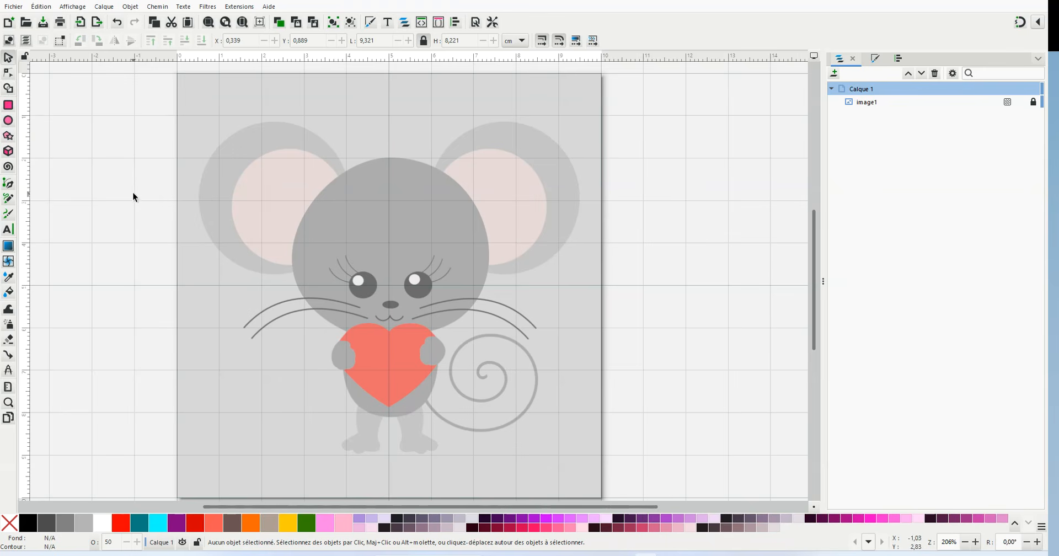
Draw a closed three-node straight-line path with the Bézier pen over the left pink inner ear, with its corners on the ear's outline.
click(9, 186)
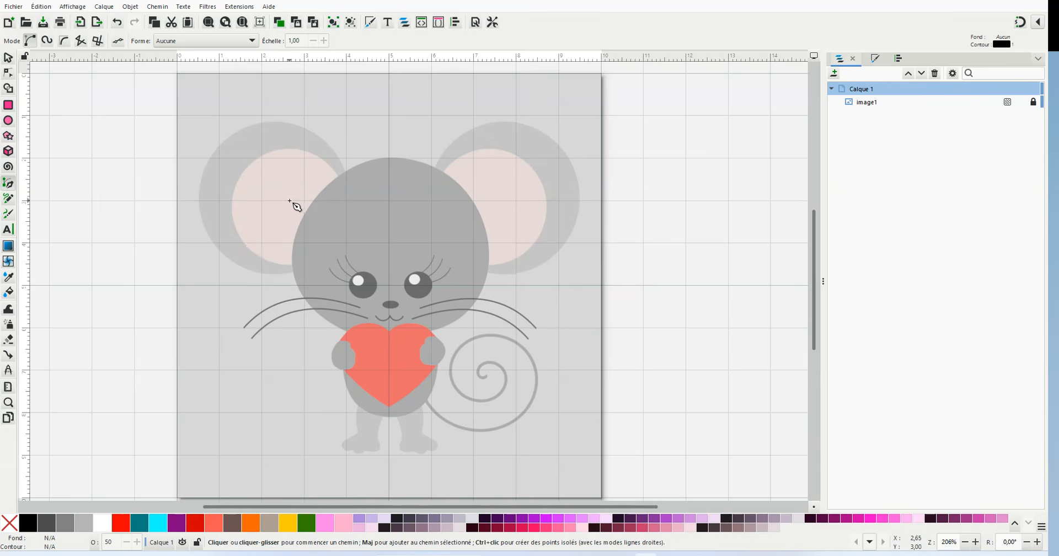
scroll(293, 208, up, 1)
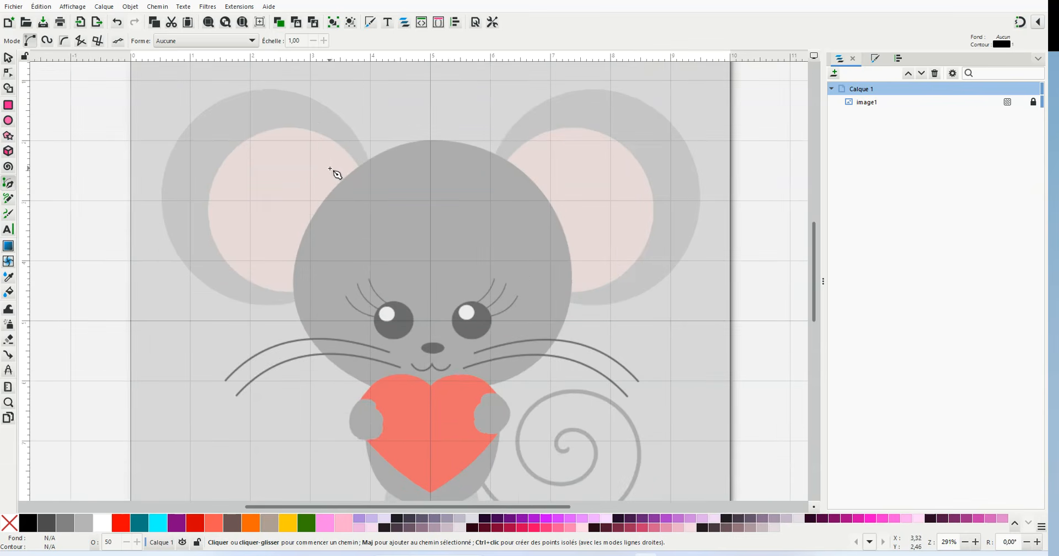
click(357, 166)
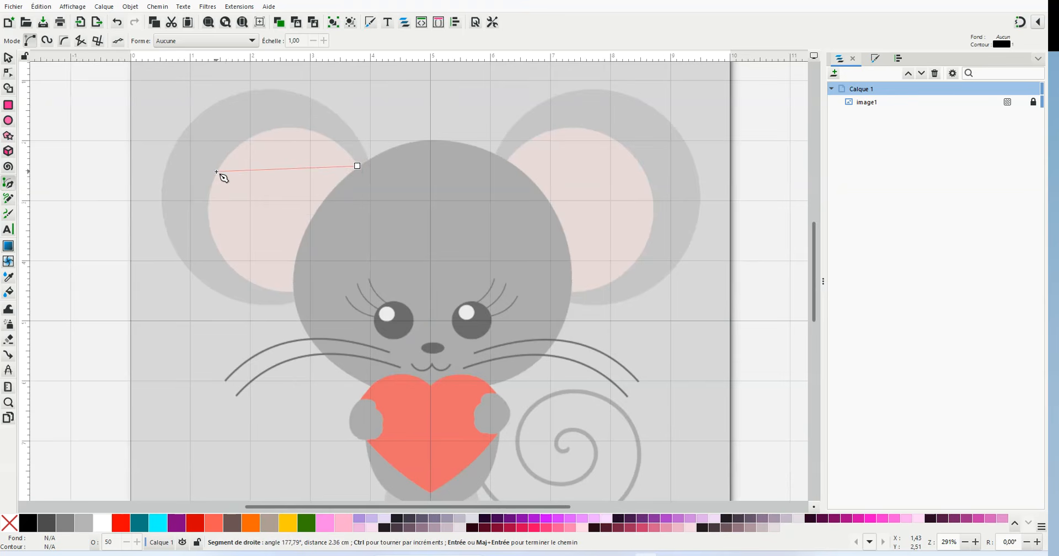
click(217, 172)
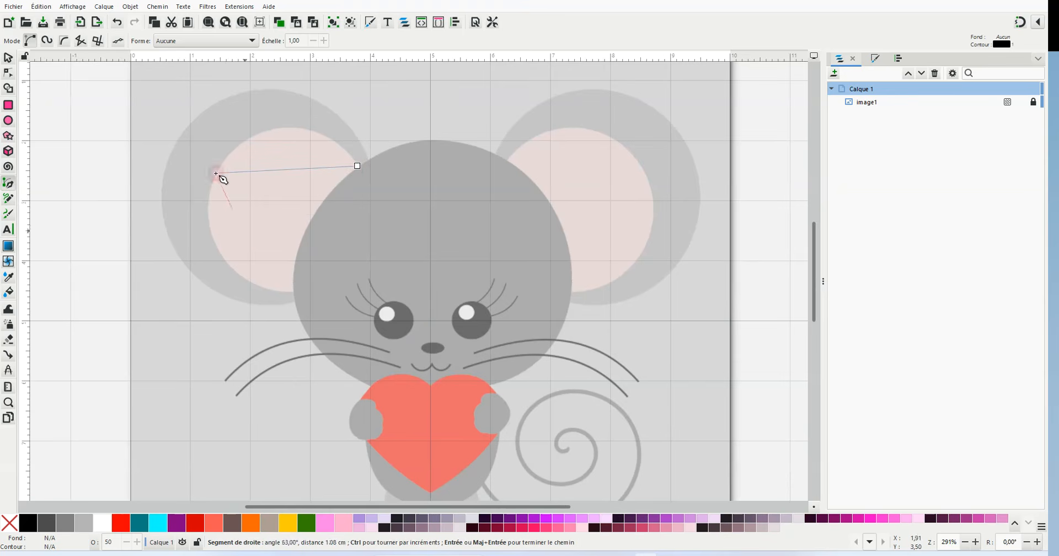
click(294, 293)
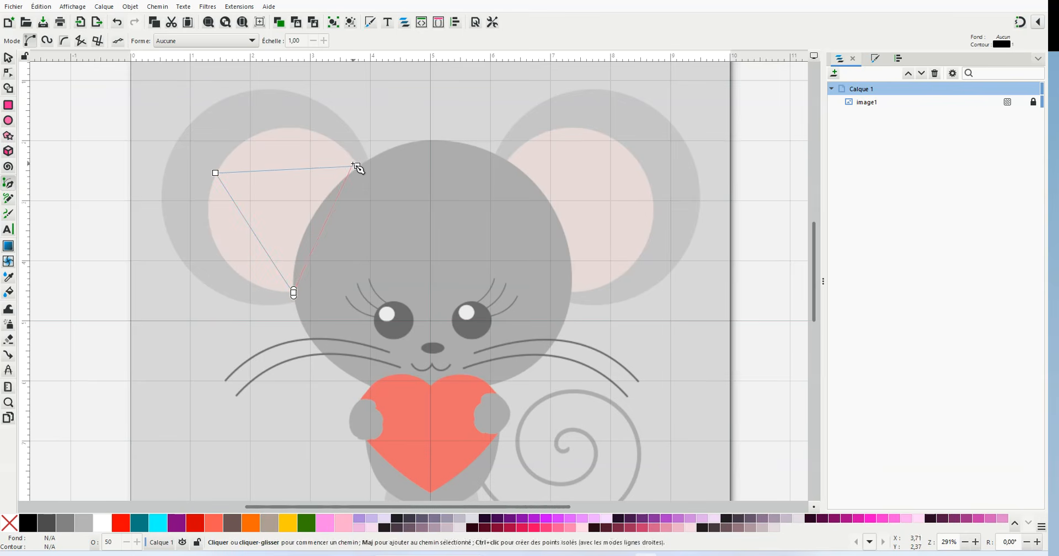
key(BackSpace)
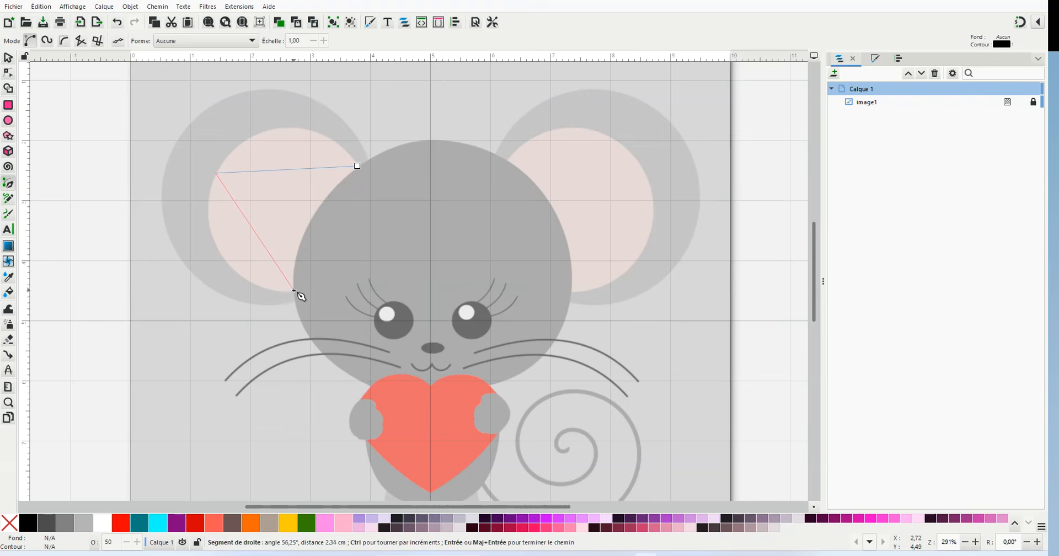
click(293, 293)
click(358, 166)
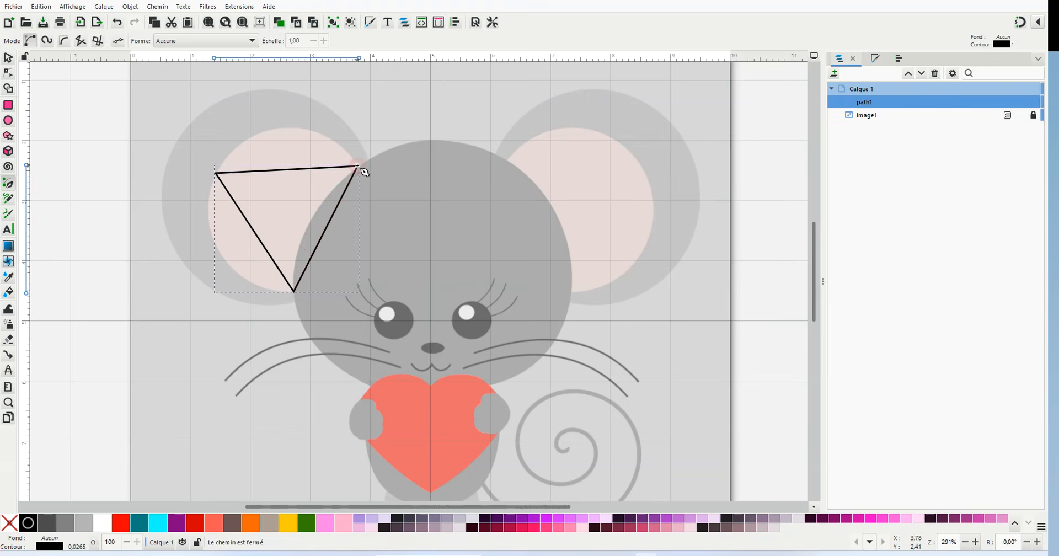
Bend the three straight segments of the triangular path to follow the left inner ear's outline and the edge of the head.
click(8, 73)
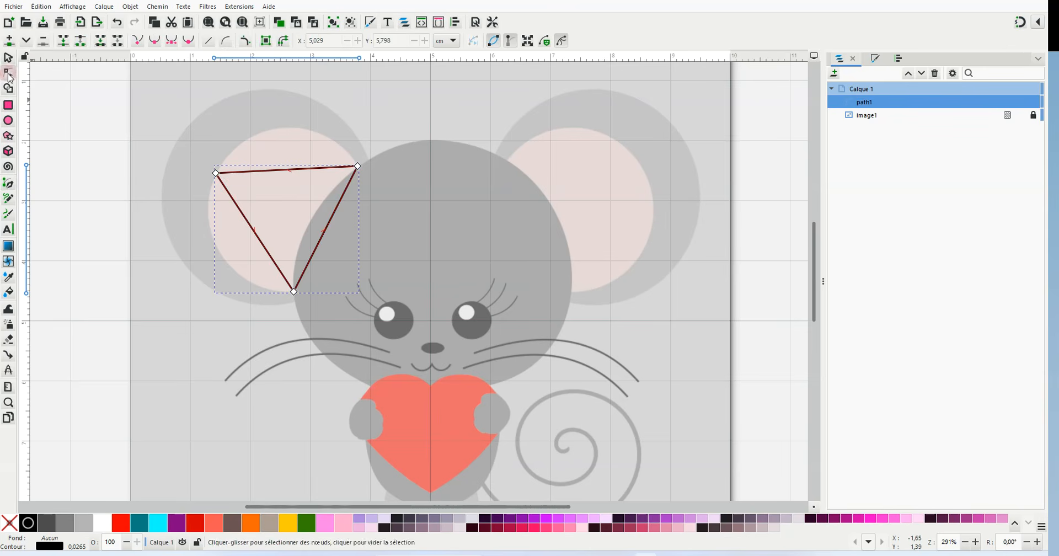
drag(291, 170, 291, 135)
drag(257, 234, 232, 264)
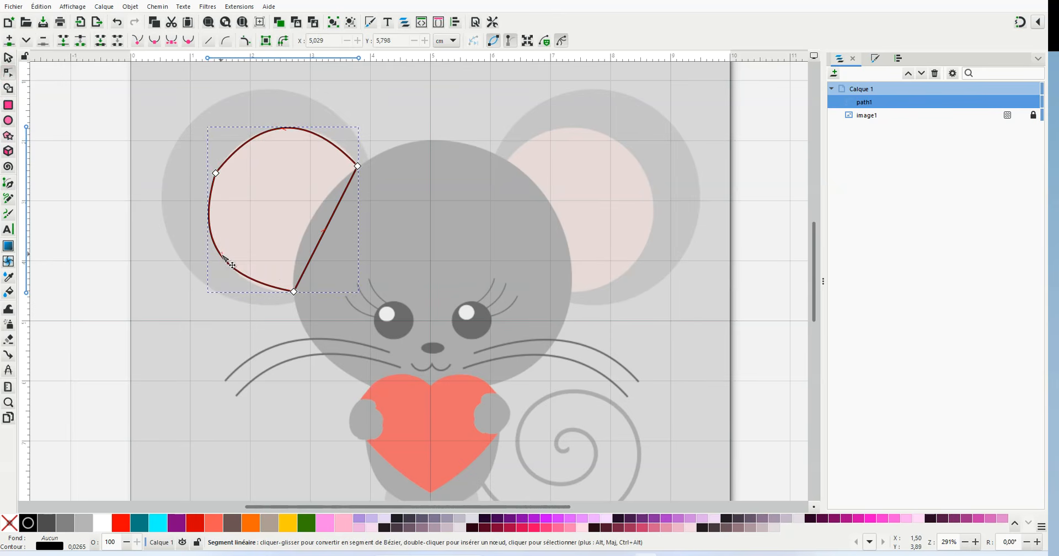
drag(325, 233, 311, 228)
Adjust the curve handles on the inner ear path's lower and upper segments to match the pink shape more closely.
scroll(266, 241, up, 1)
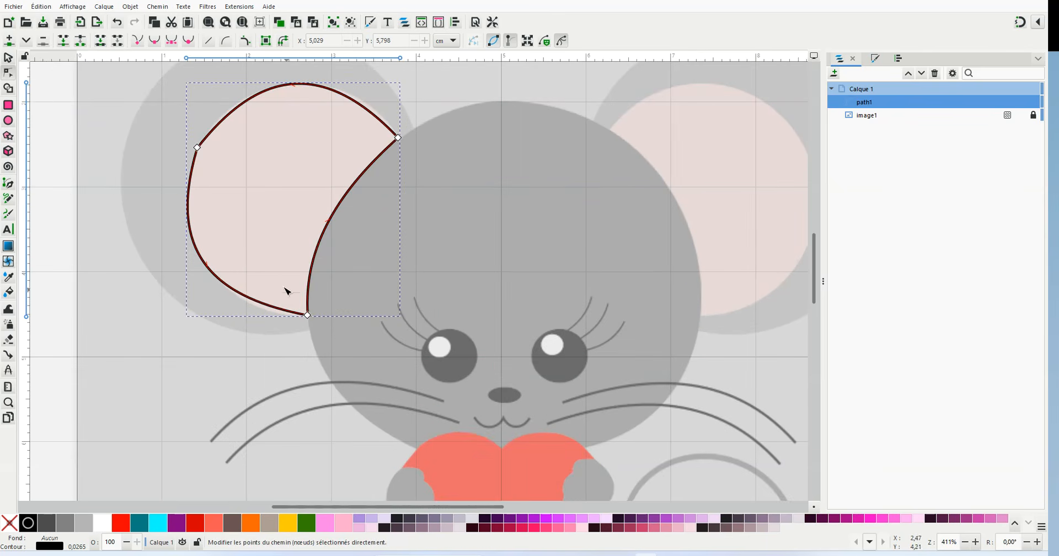
click(308, 316)
drag(219, 298, 237, 317)
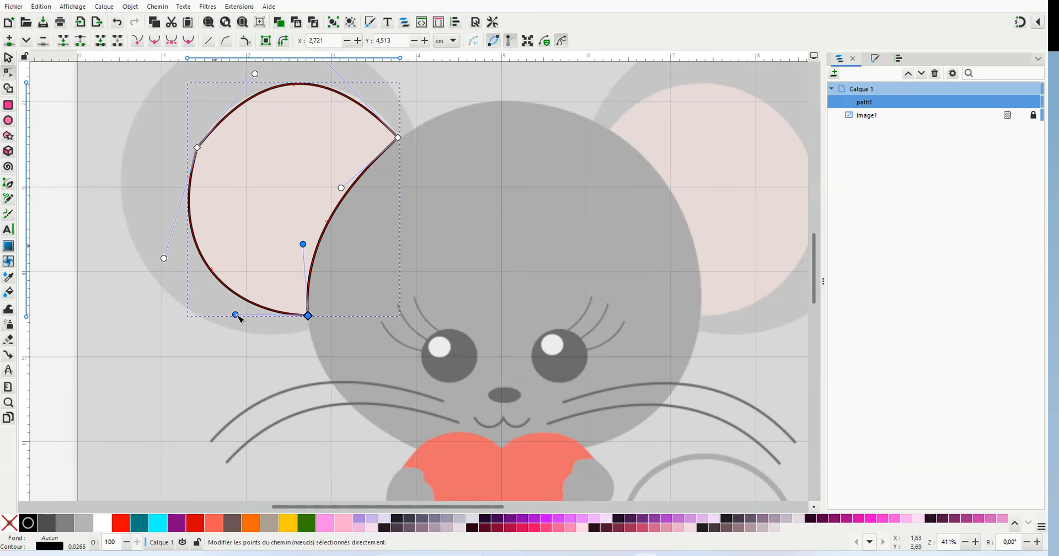
scroll(359, 134, down, 1)
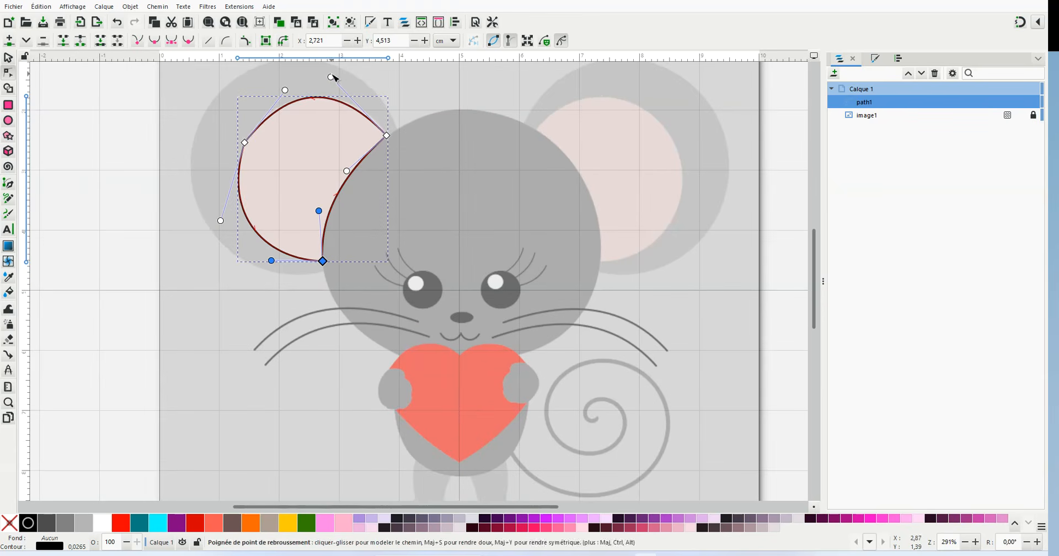
drag(334, 74, 344, 77)
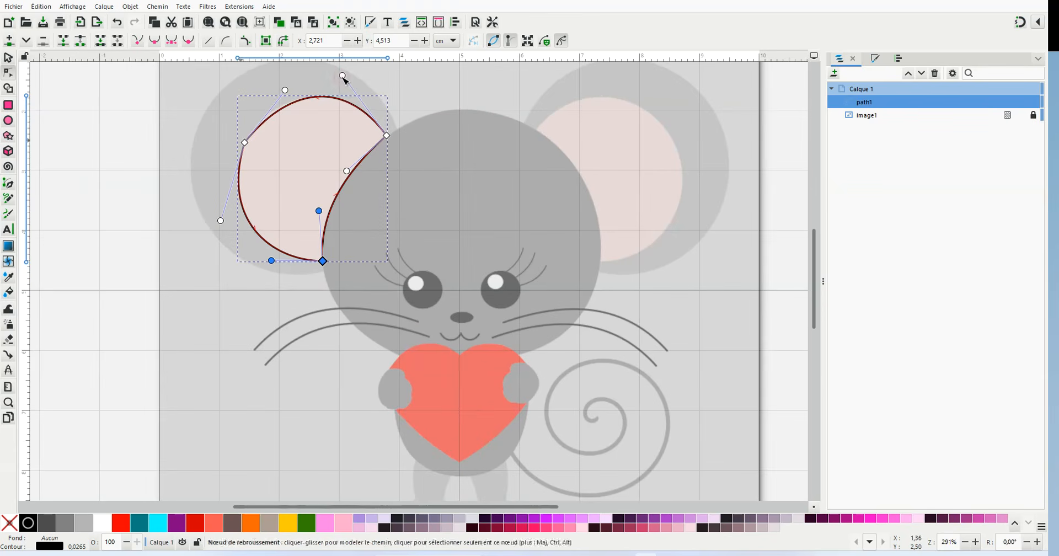
drag(288, 92, 282, 90)
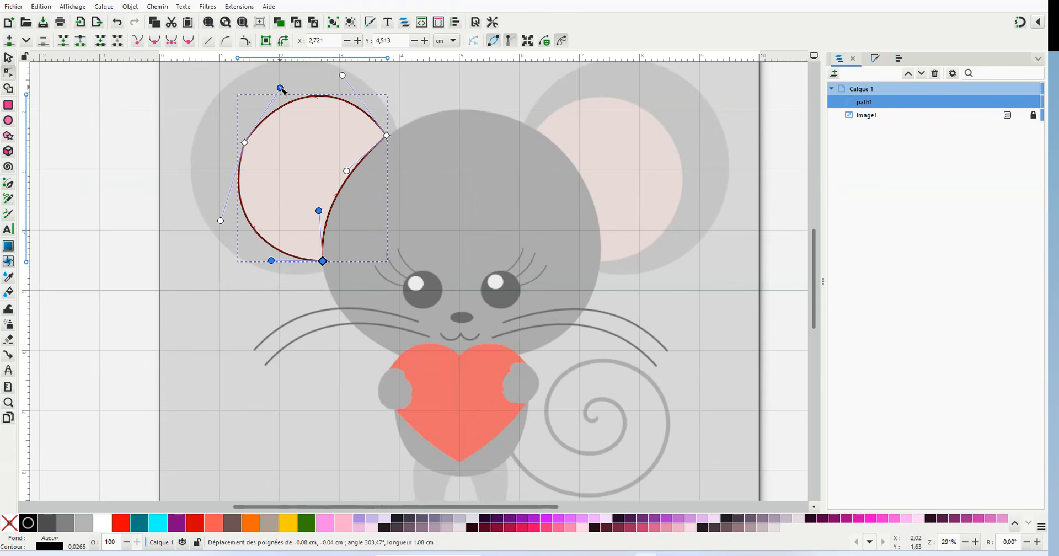
Make the upper-left node of the inner ear path smooth.
click(245, 143)
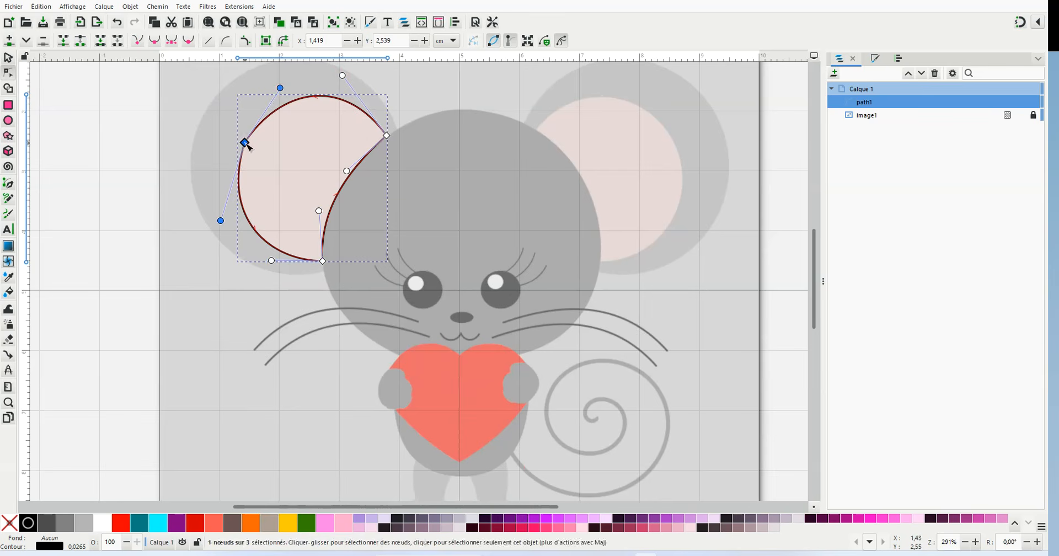
click(155, 41)
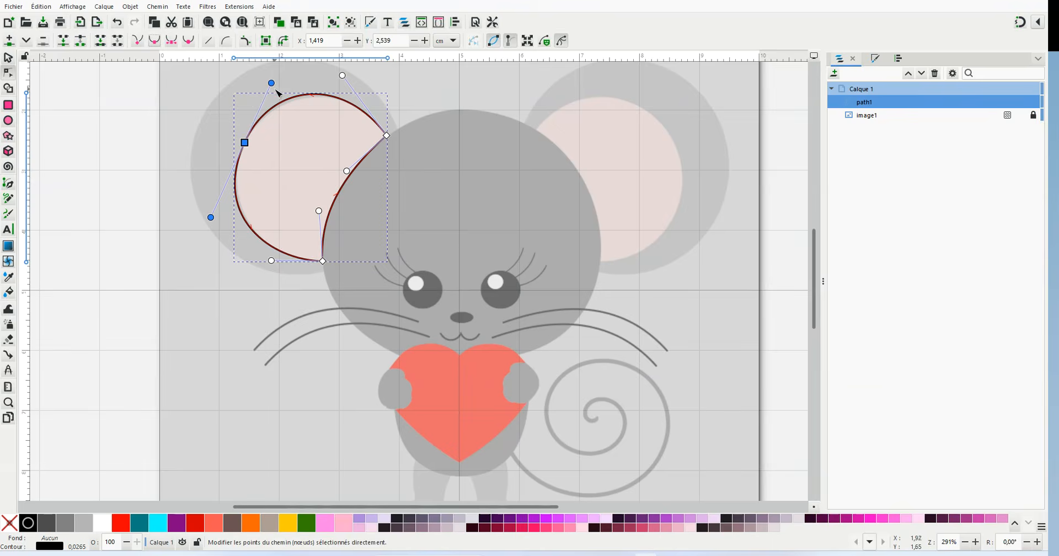
scroll(281, 129, up, 1)
scroll(816, 269, up, 2)
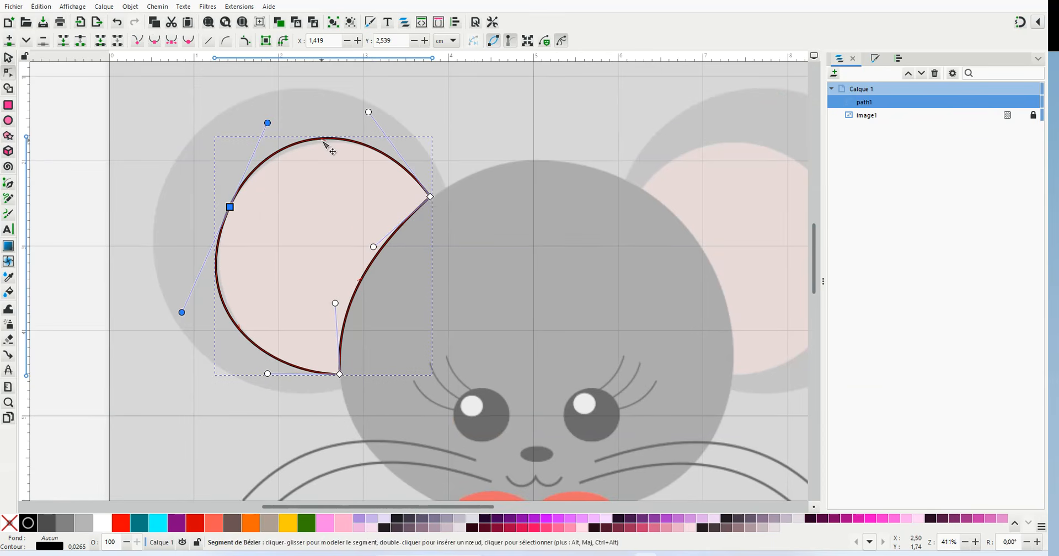
Refine the inner ear path's upper segment and the upper-left node's lower handle to follow the pink shape, and deselect the path.
drag(323, 142, 324, 145)
drag(180, 311, 184, 301)
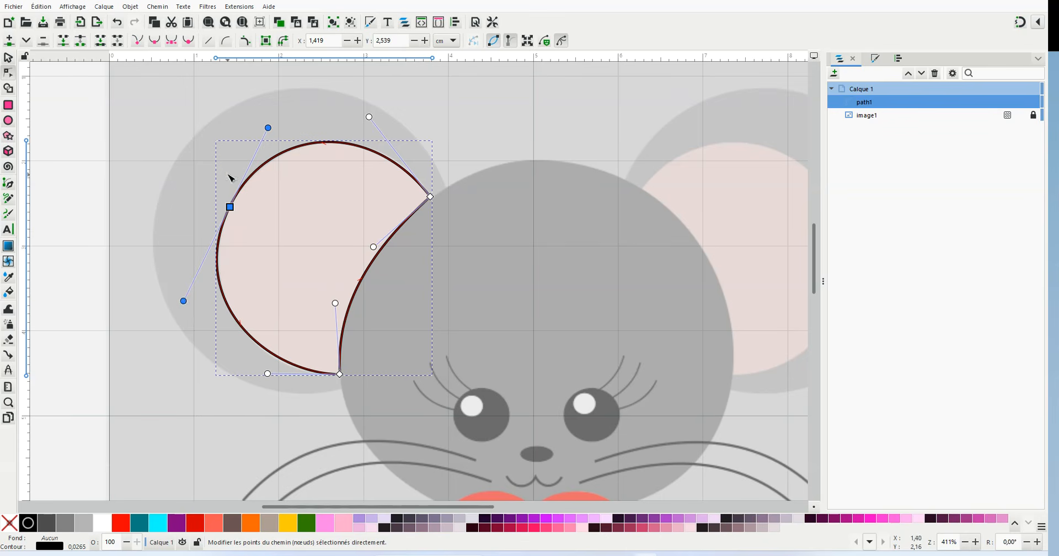
click(496, 141)
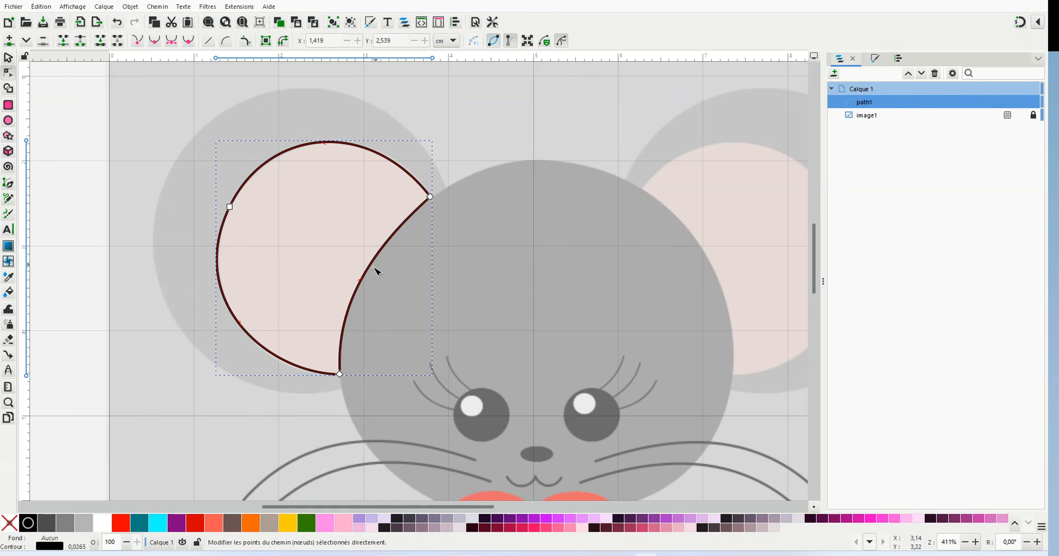
key(Escape)
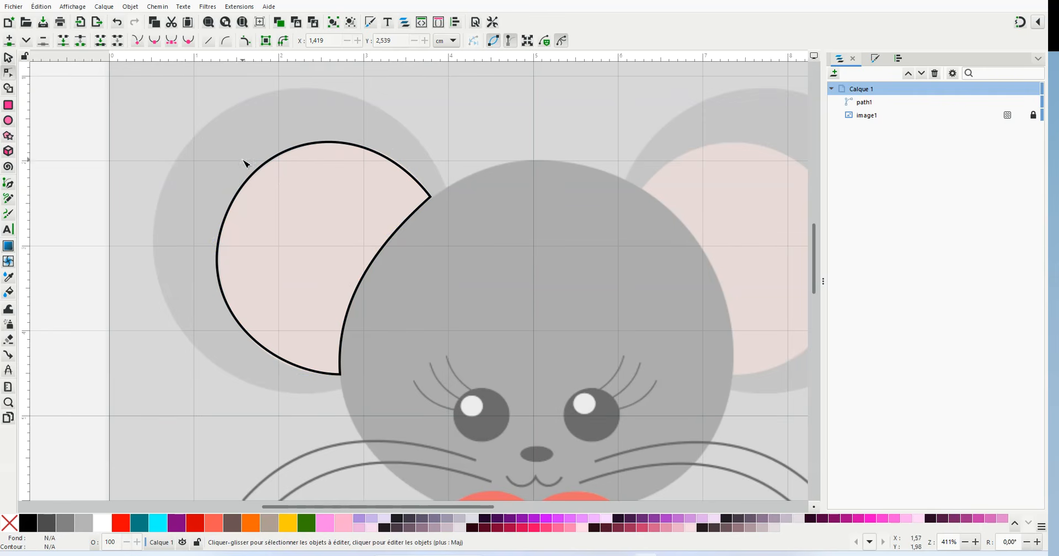
Delete the Bézier path traced over the left inner ear.
click(13, 60)
click(332, 143)
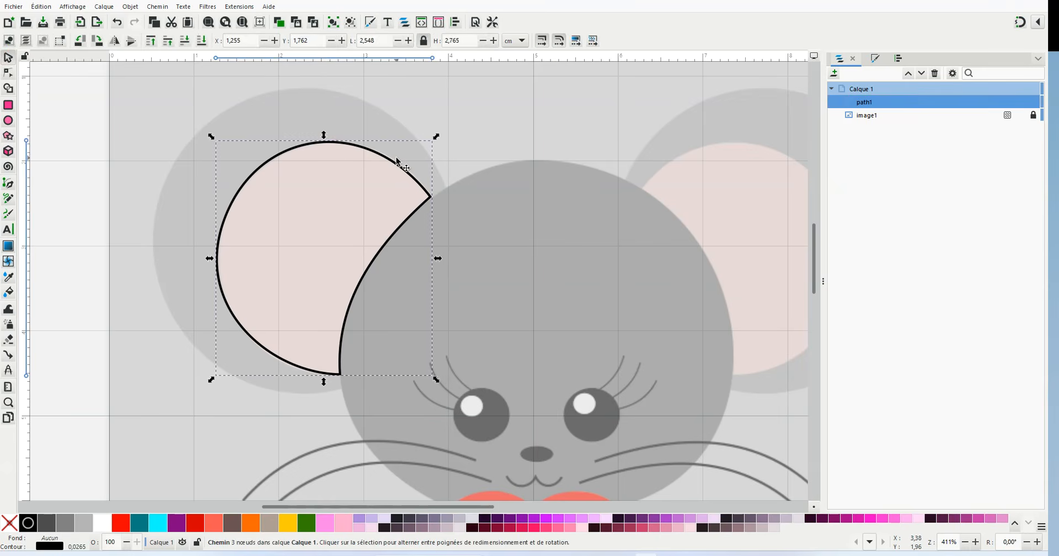
key(Delete)
Draw a red ellipse over the mouse's face with radii of about 1.33 by 1.30 cm.
scroll(649, 448, down, 1)
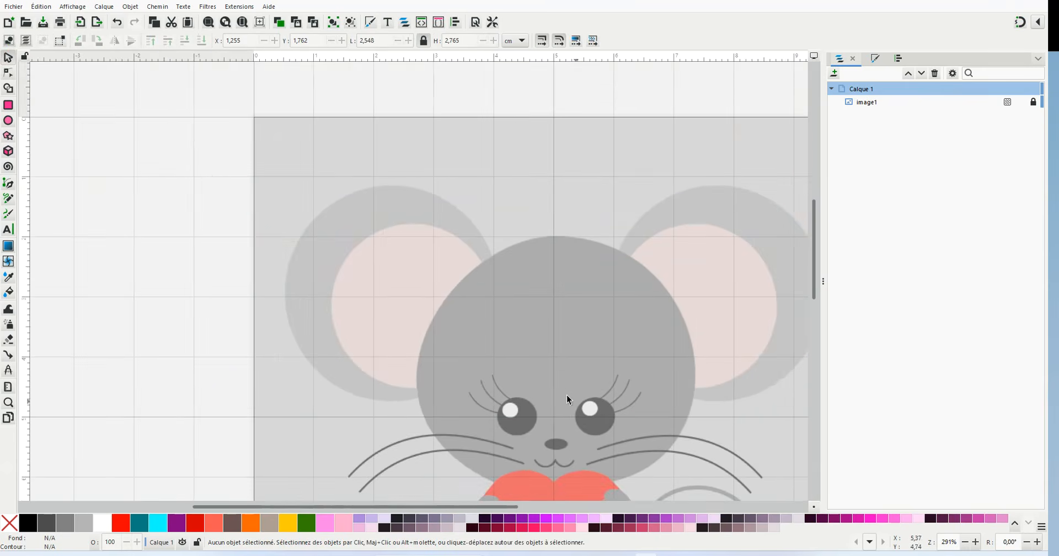
drag(816, 286, 817, 302)
drag(509, 506, 532, 508)
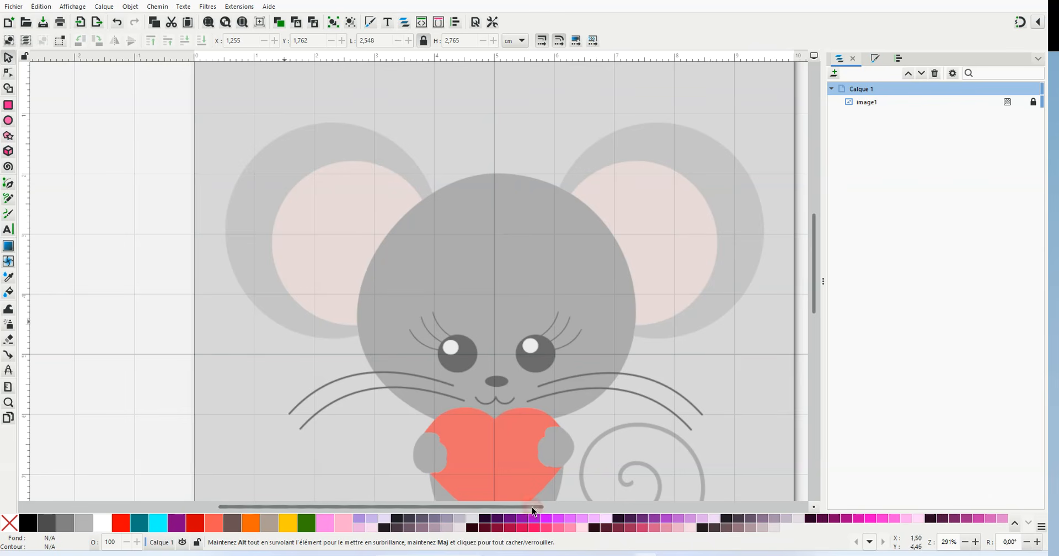
click(9, 123)
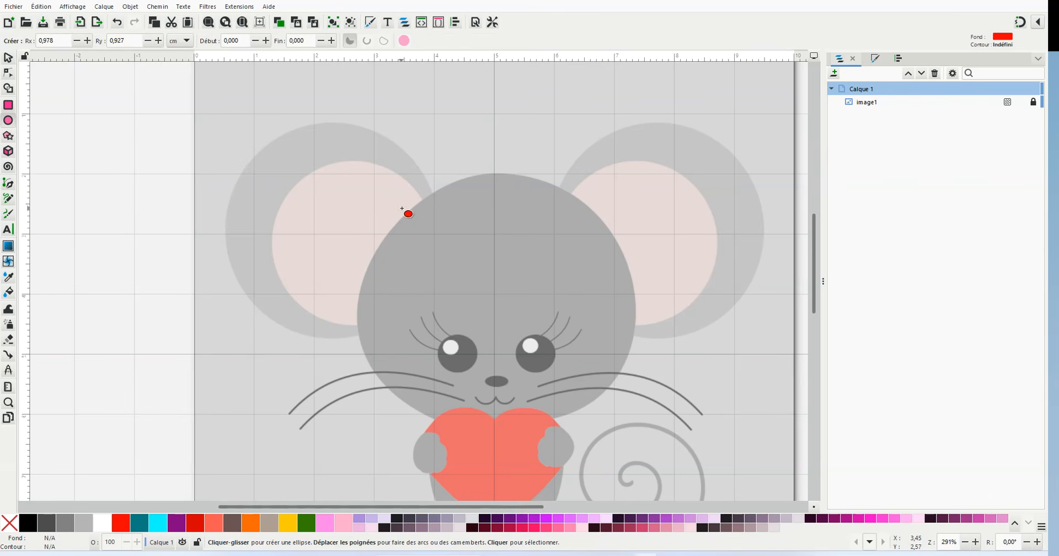
mouse_move(449, 246)
mouse_down()
mouse_move(503, 310)
mouse_move(586, 367)
mouse_move(607, 401)
mouse_up()
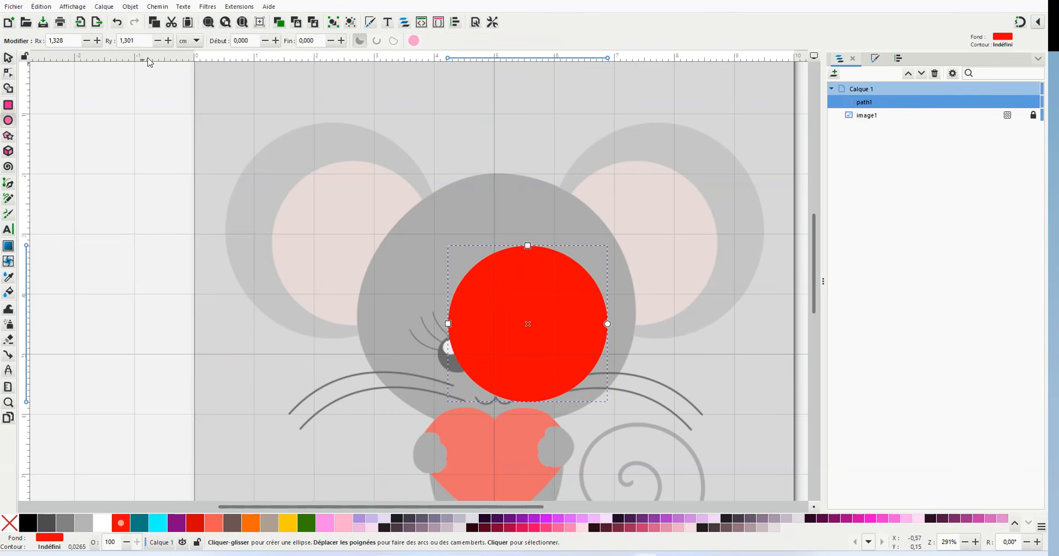
Move the red ellipse onto the left inner ear and scale it to about 2.81 by 2.75 cm to cover the pink circle.
click(8, 57)
drag(502, 278, 341, 209)
drag(436, 326, 449, 331)
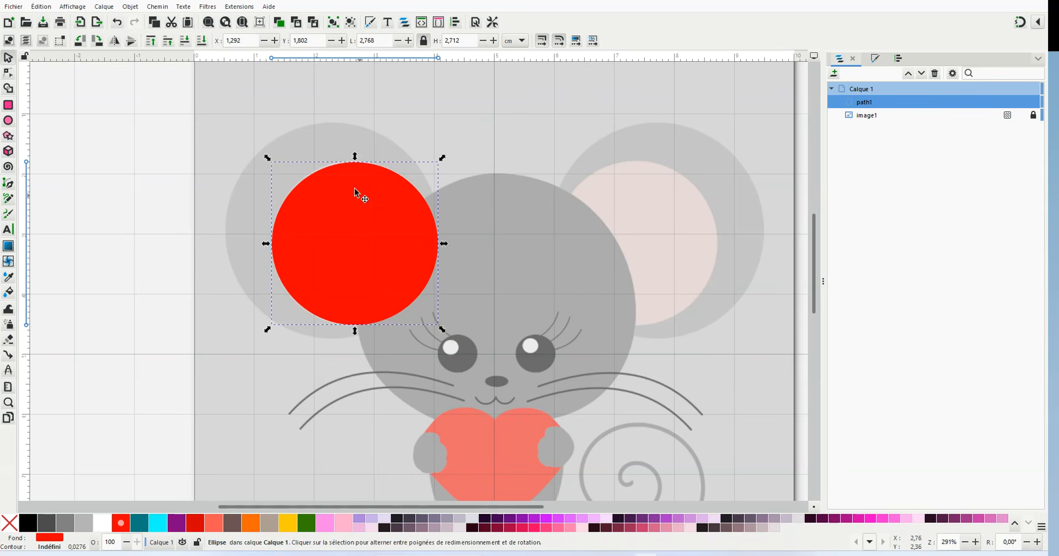
drag(355, 217, 353, 215)
drag(437, 325, 445, 329)
key(Escape)
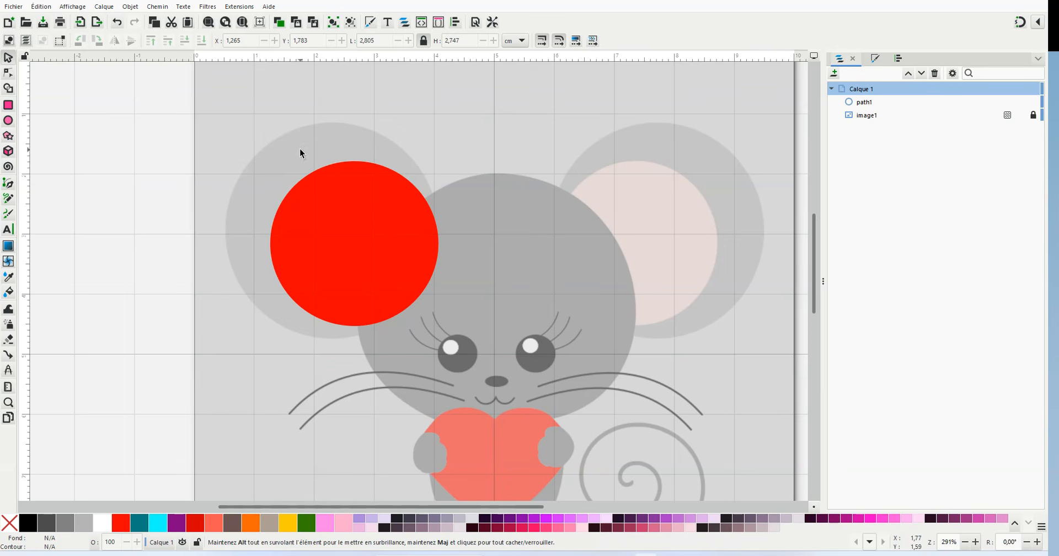
Move the red circle over the right ear and duplicate it there.
drag(321, 214, 690, 182)
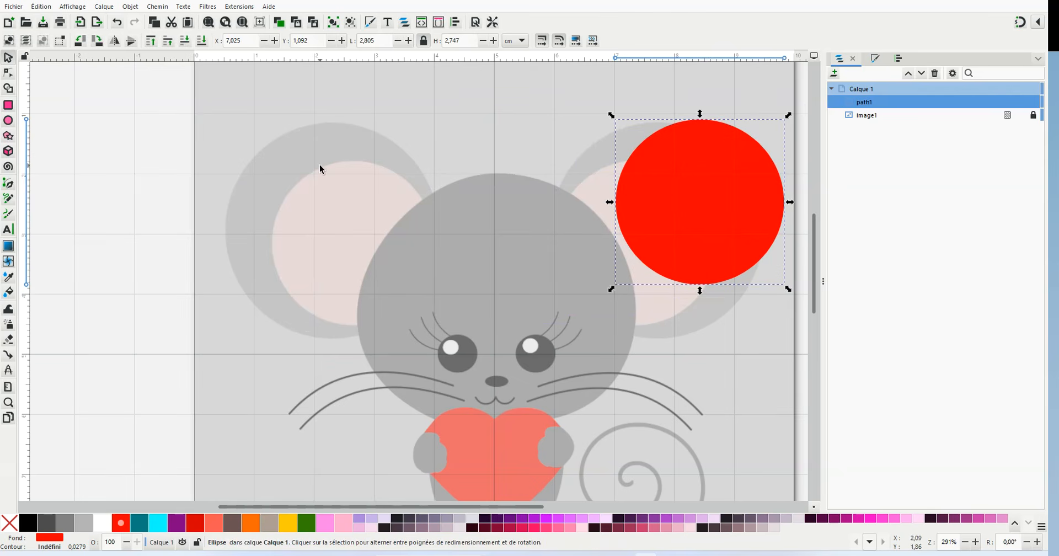
right_click(589, 197)
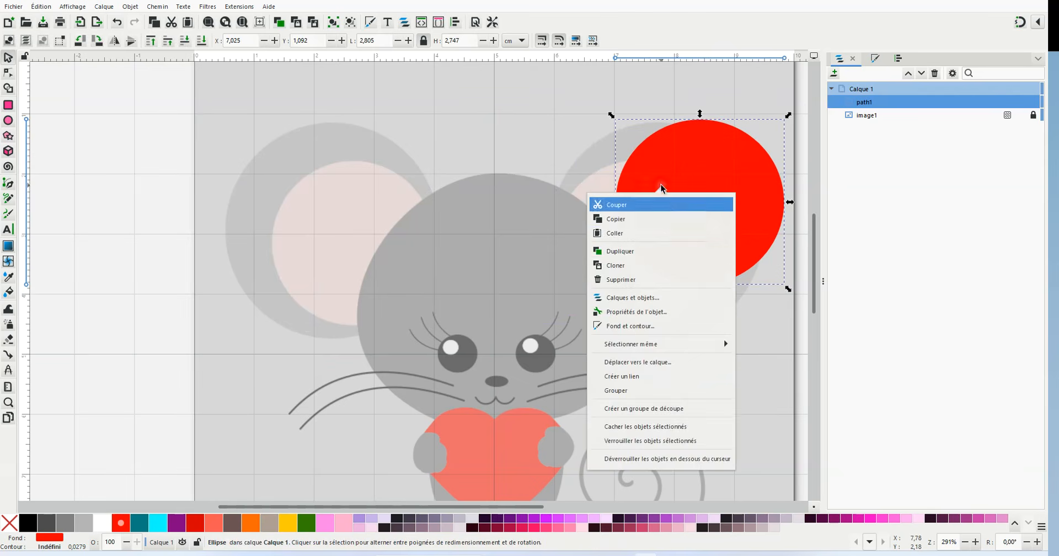
click(648, 255)
Fit the duplicate circle over the left outer ear, scaling it to about 3.64 by 3.58 cm.
drag(679, 216, 296, 237)
drag(279, 195, 271, 186)
drag(402, 308, 459, 345)
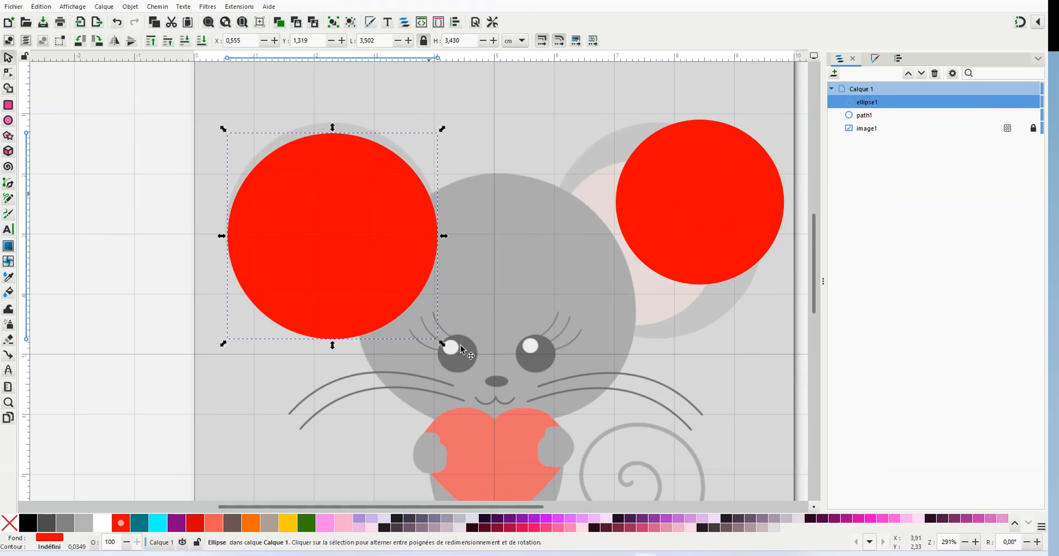
drag(323, 223, 320, 213)
drag(437, 329, 447, 343)
drag(347, 209, 346, 208)
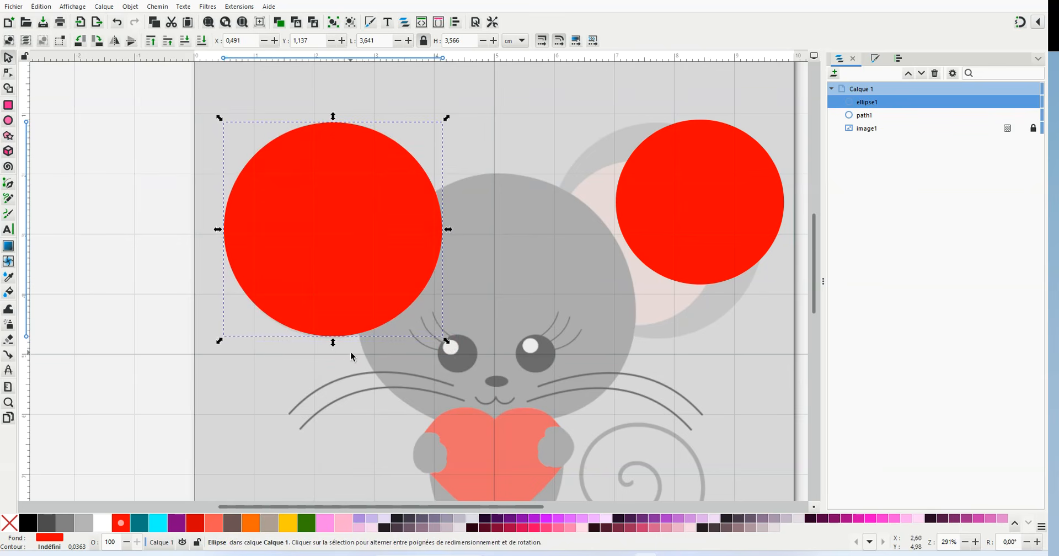
drag(333, 346, 333, 348)
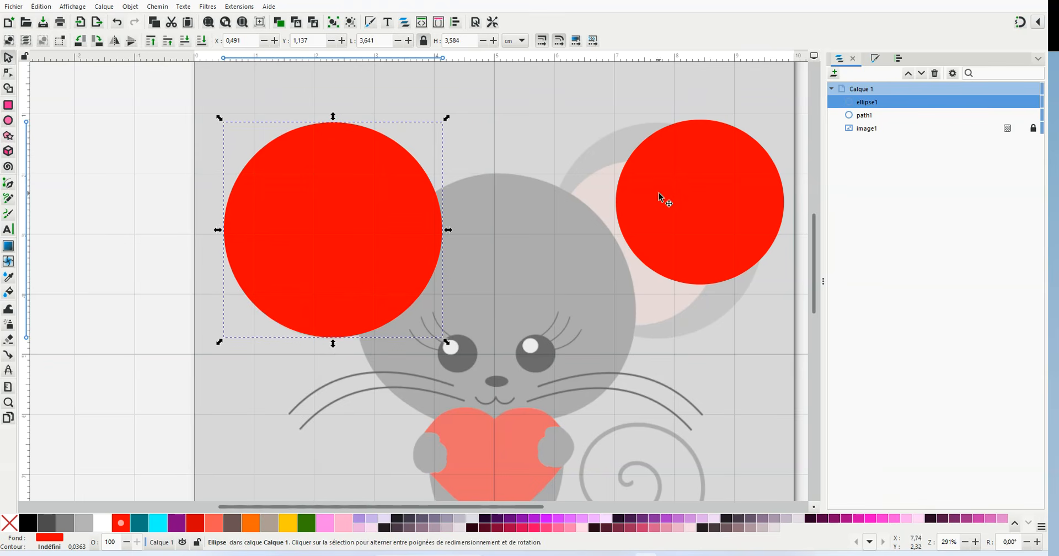
click(680, 187)
right_click(694, 190)
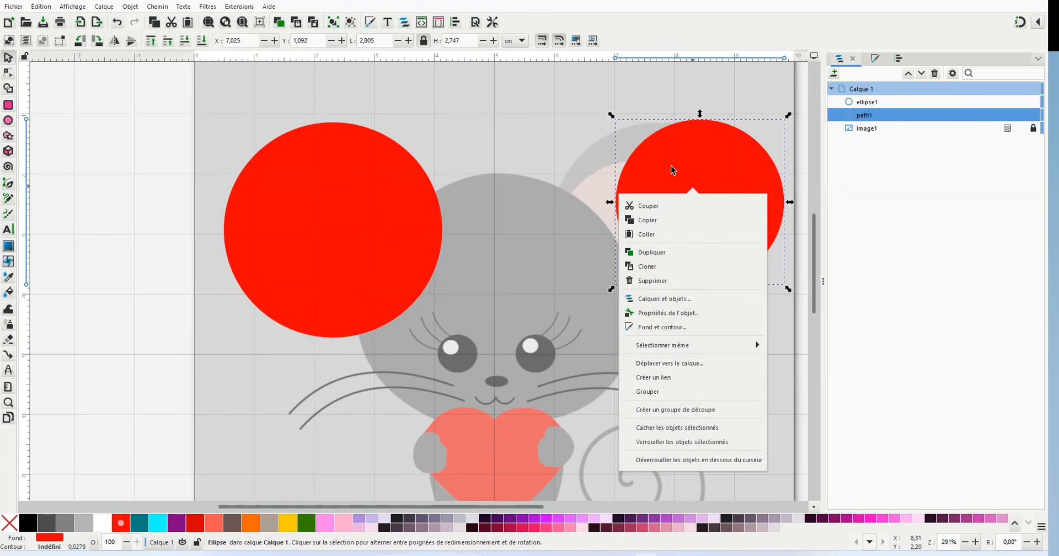
click(653, 85)
Give the large circle on the left ear a flat black stroke and remove its fill.
right_click(345, 128)
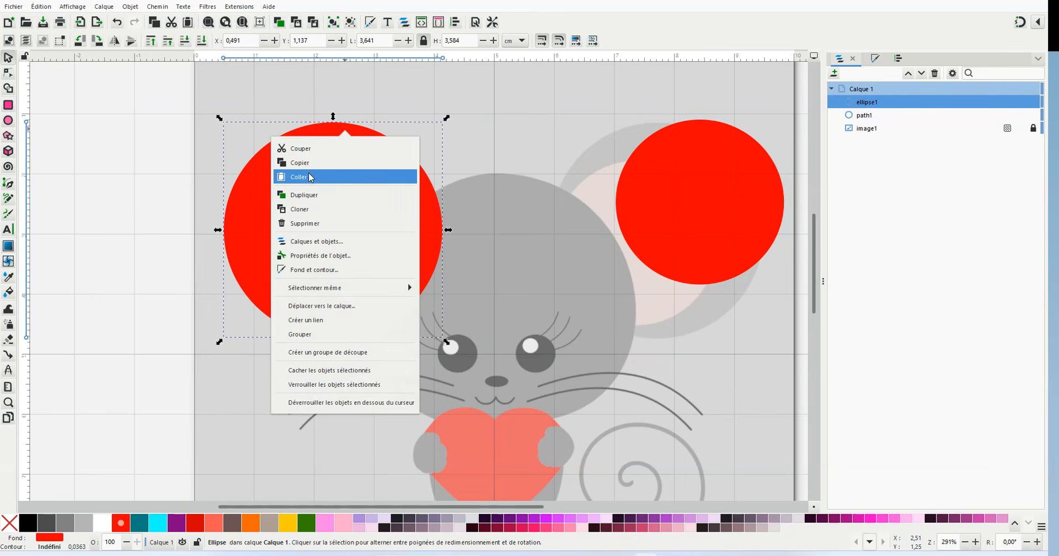
click(533, 149)
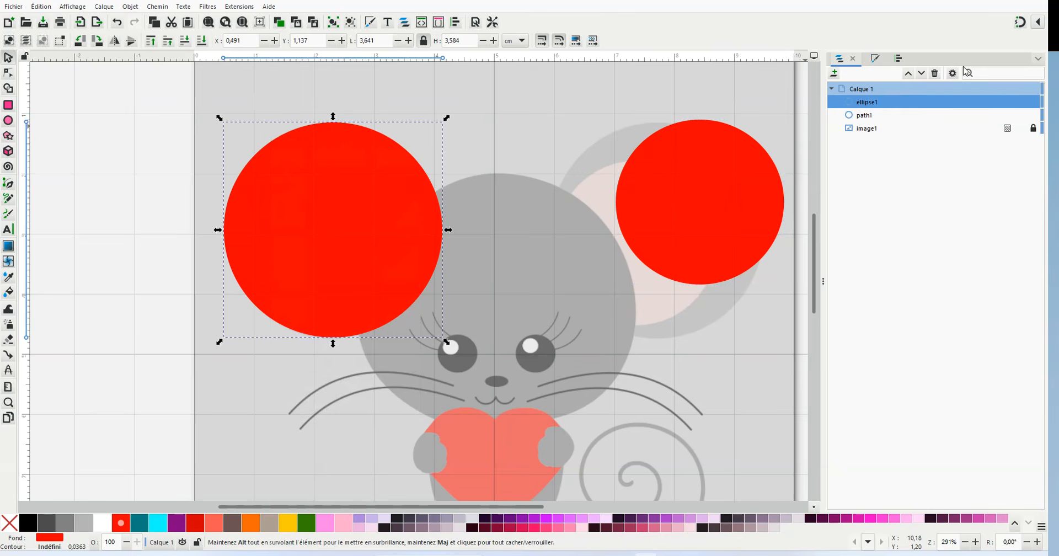
click(876, 61)
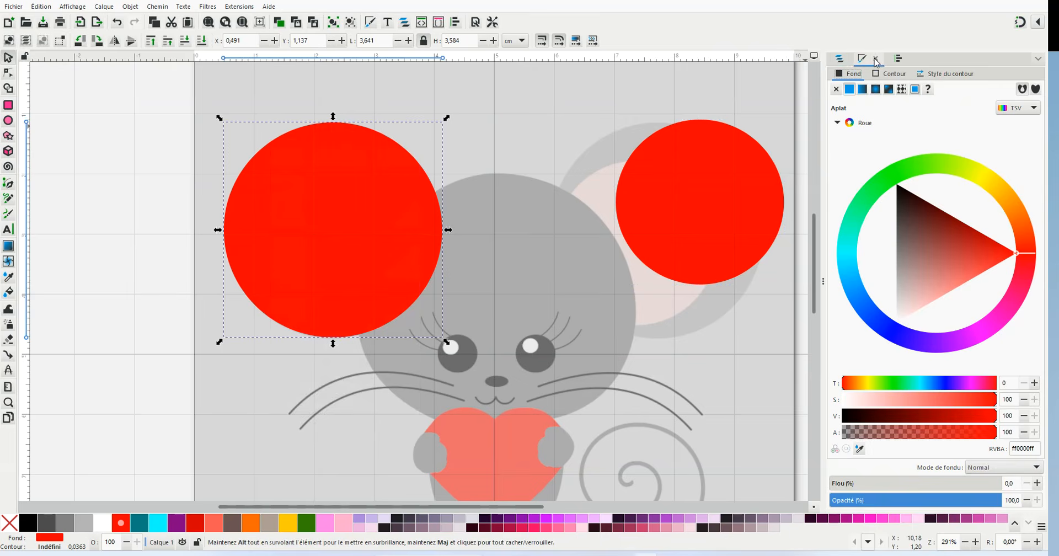
click(894, 77)
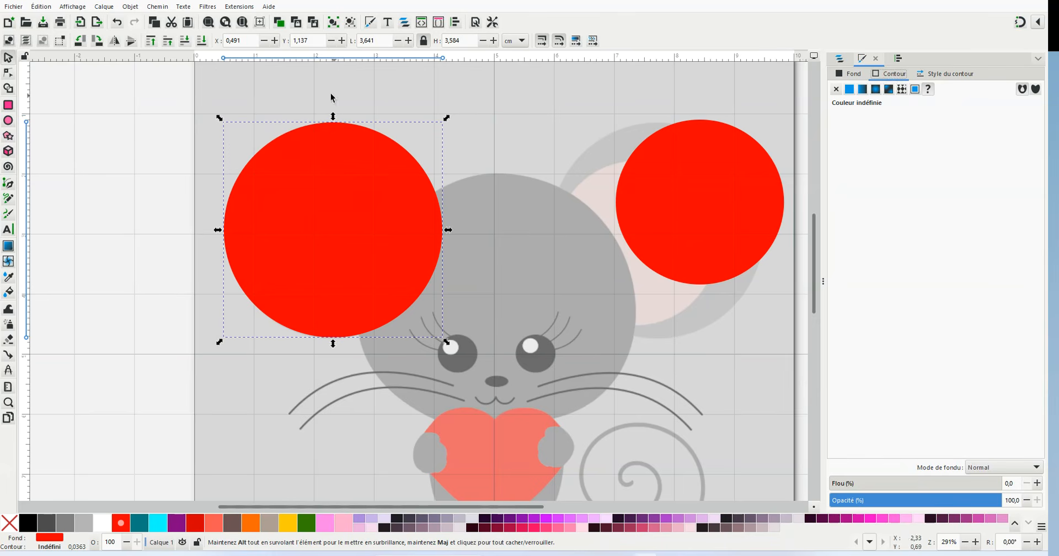
click(849, 89)
click(848, 73)
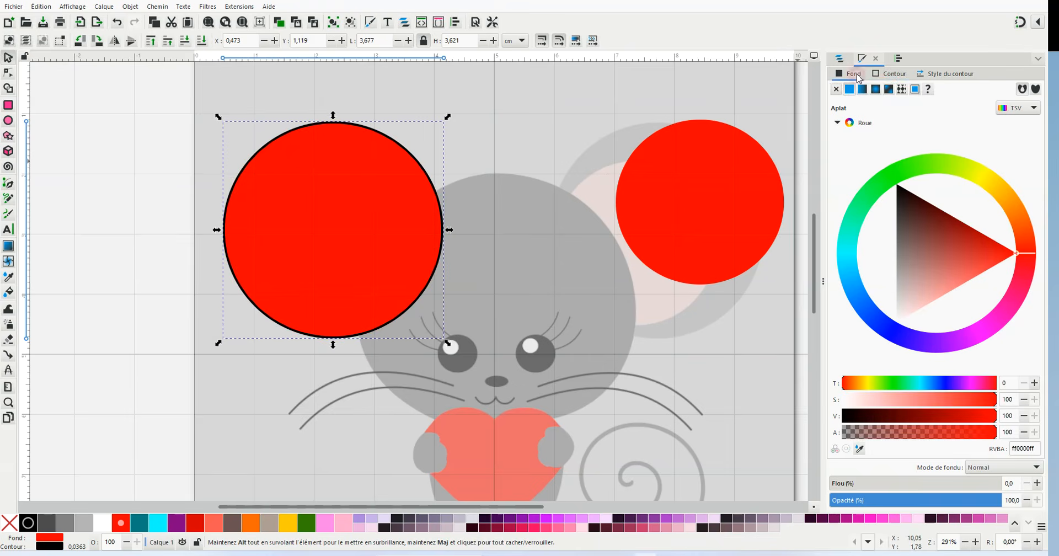
click(836, 89)
Move the small red circle back onto the left inner ear and give it a flat black stroke with no fill.
click(696, 128)
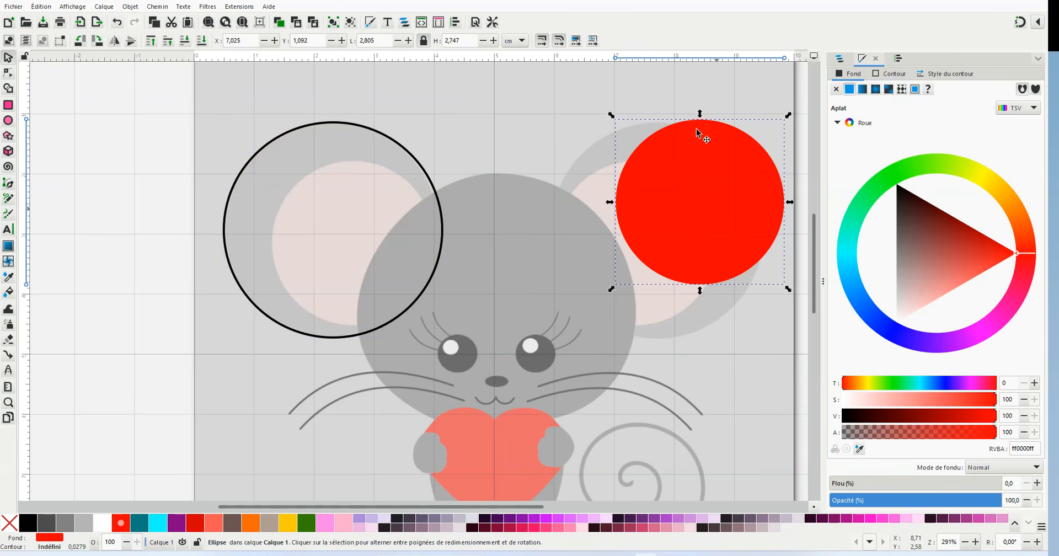
drag(714, 213, 369, 253)
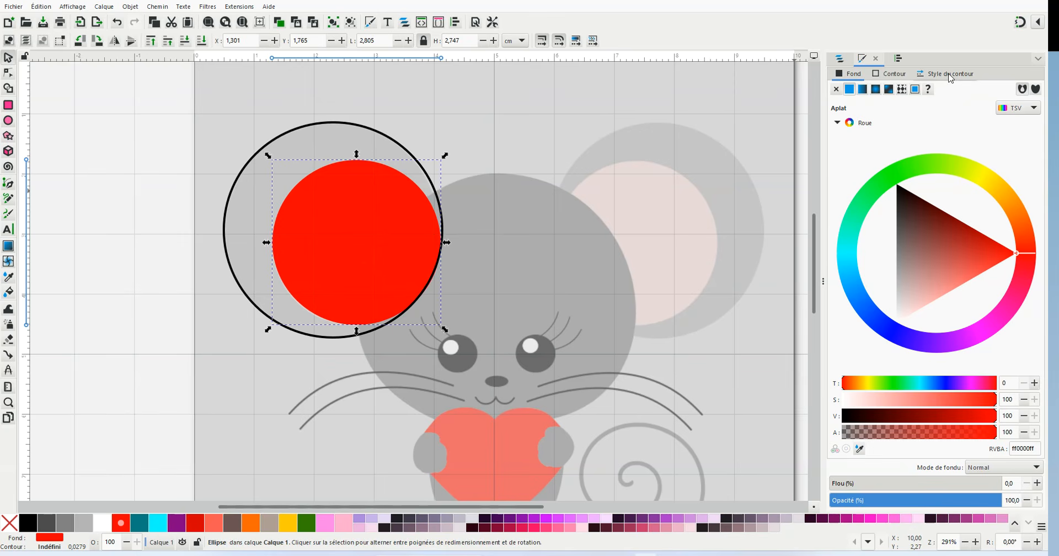
click(892, 74)
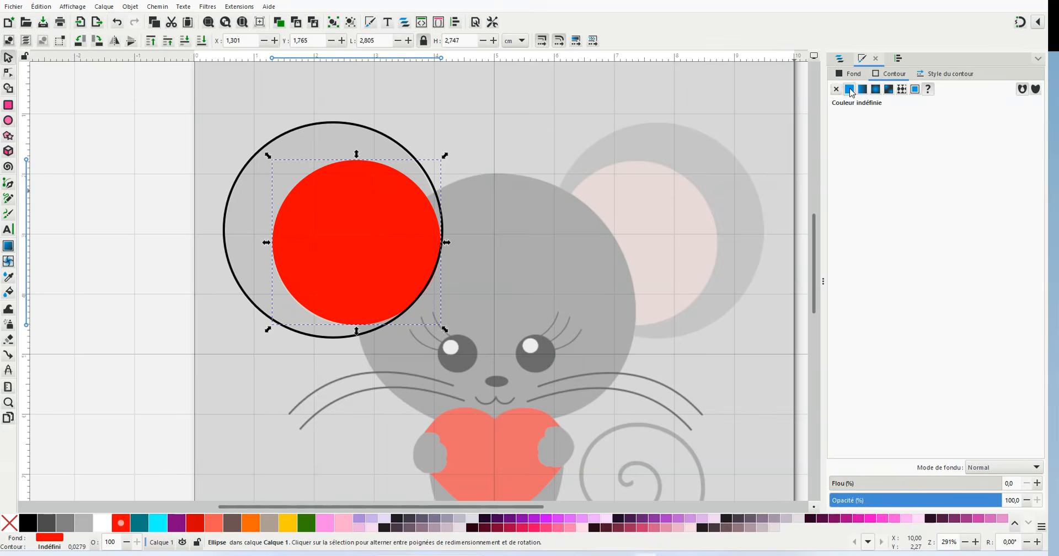
click(850, 89)
click(686, 83)
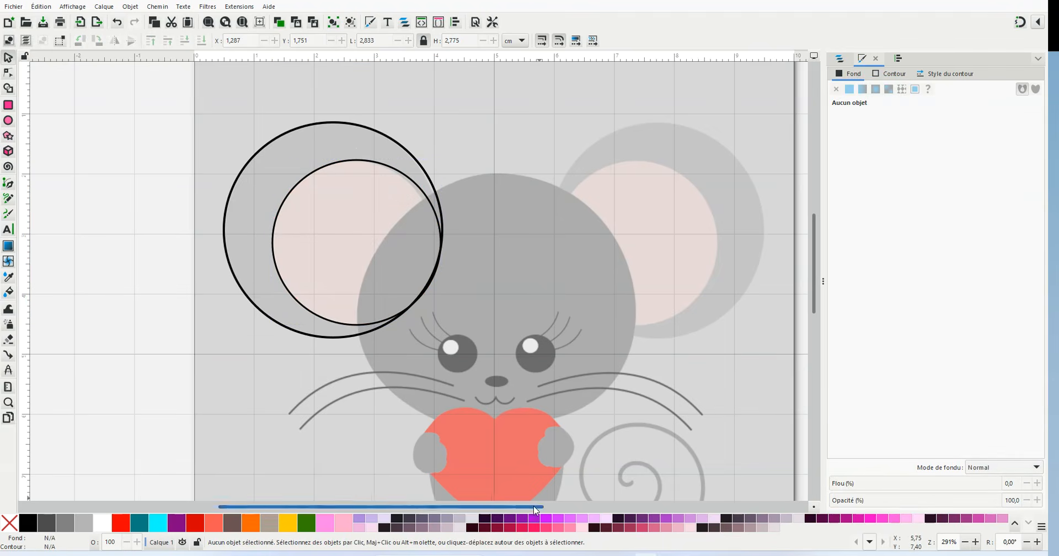
Duplicate both left ear circles together and move the copies toward the right ear.
scroll(535, 510, right, 3)
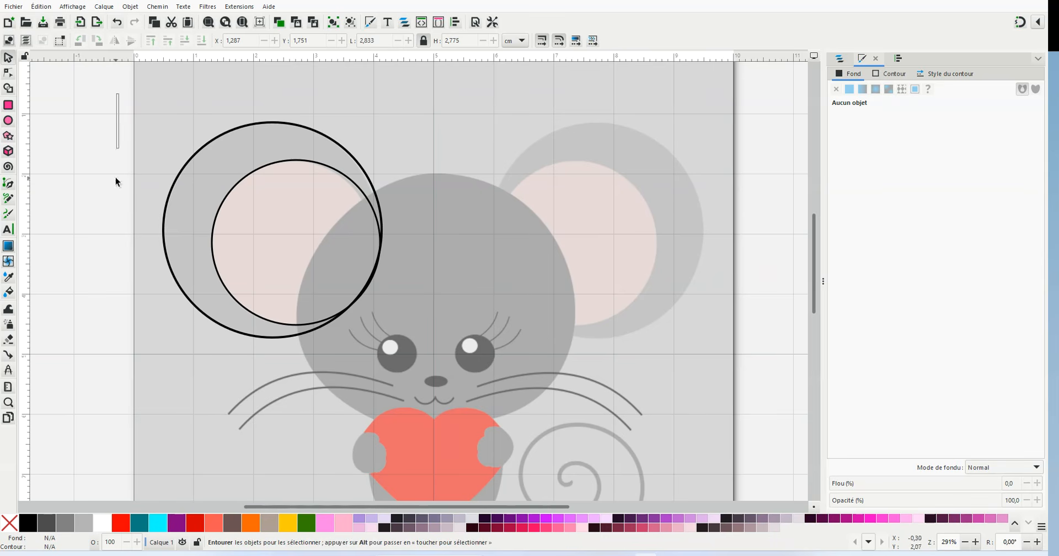
drag(117, 93, 408, 398)
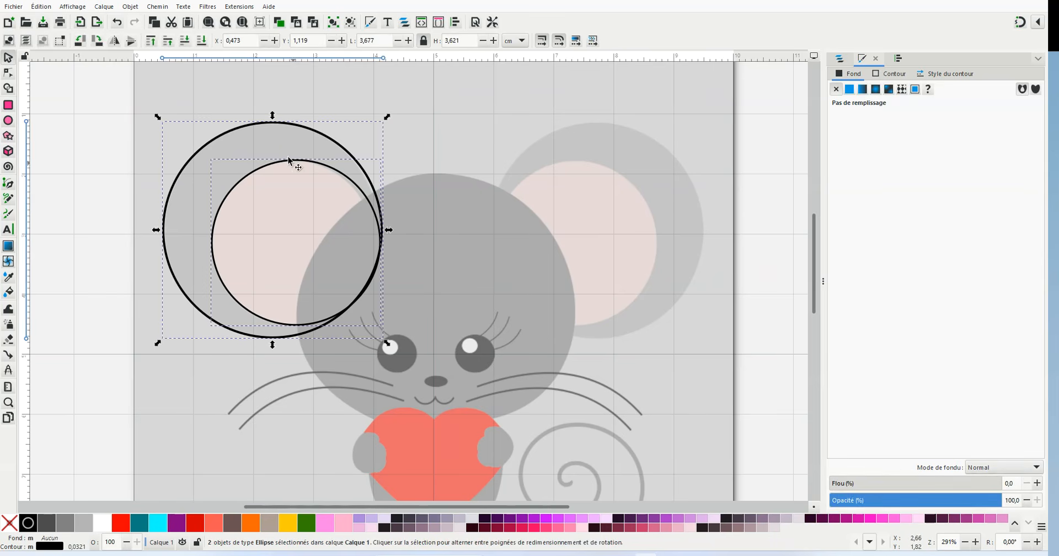
right_click(247, 130)
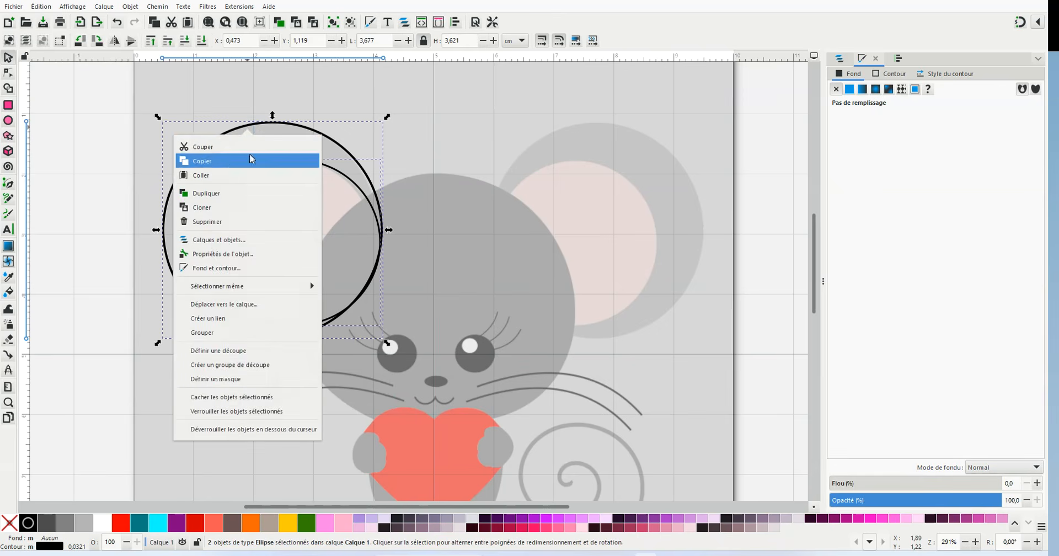
click(227, 194)
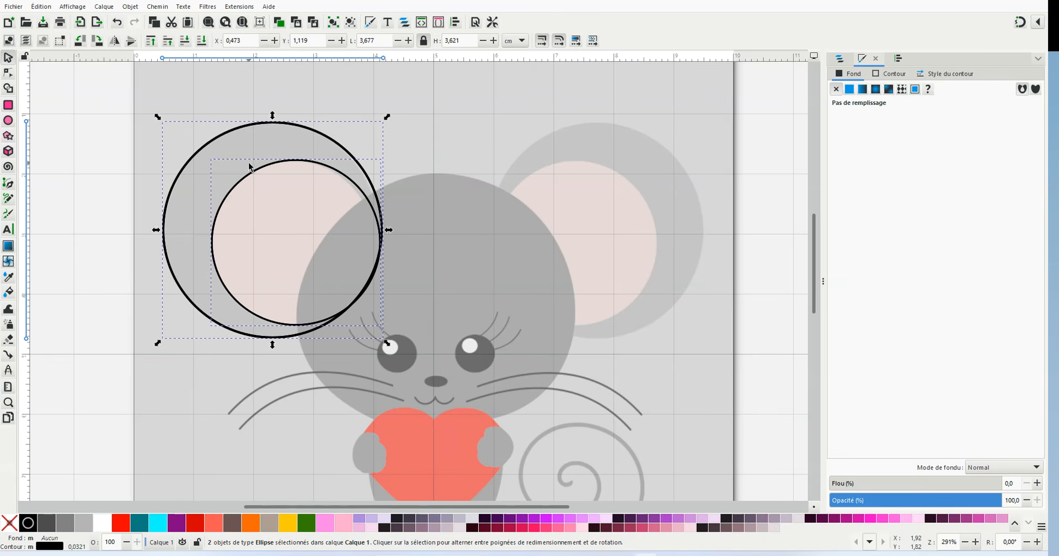
drag(262, 127, 486, 118)
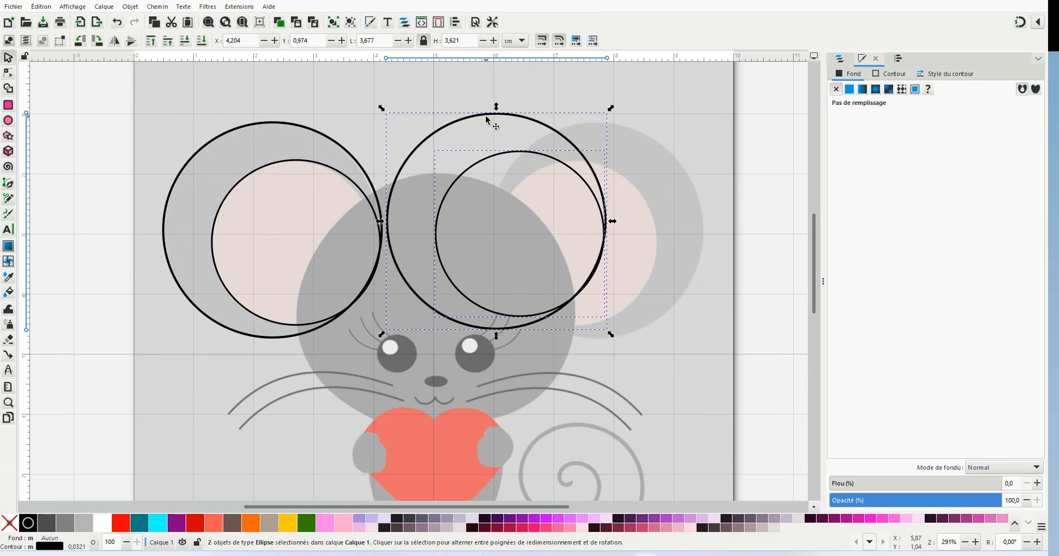
Flip the copied pair of circles horizontally and align it with the right ear of the template.
click(127, 8)
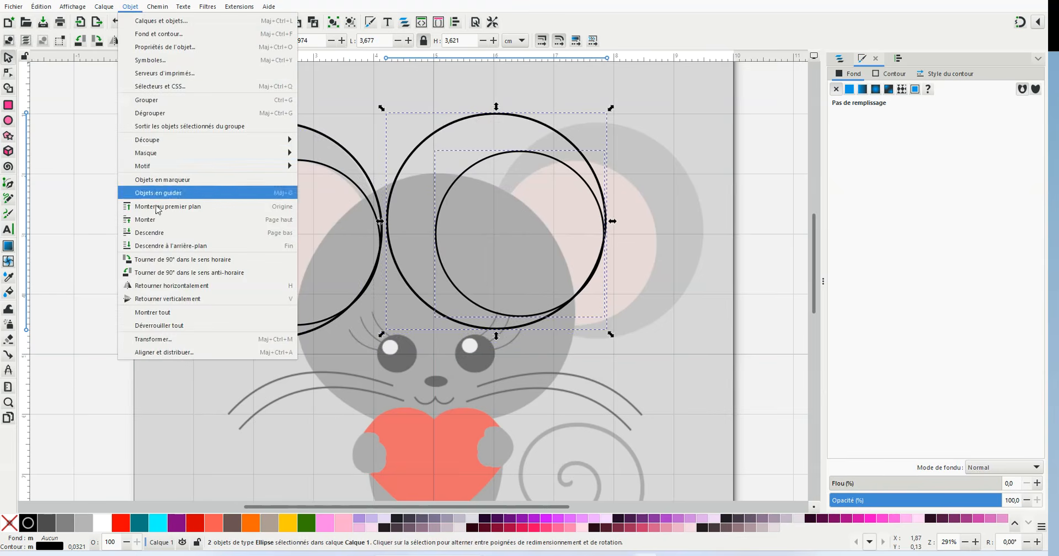
click(146, 289)
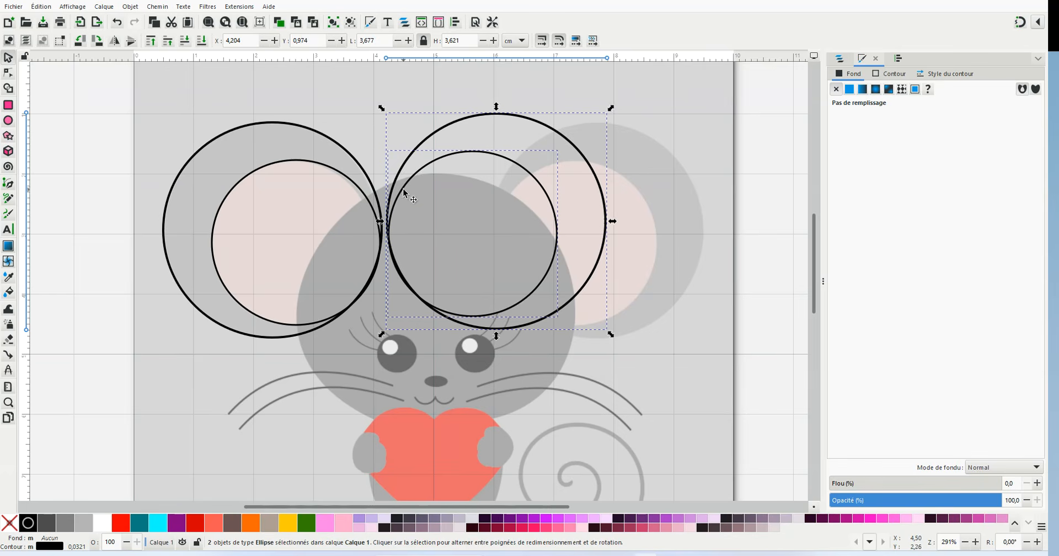
drag(408, 168, 508, 180)
click(652, 376)
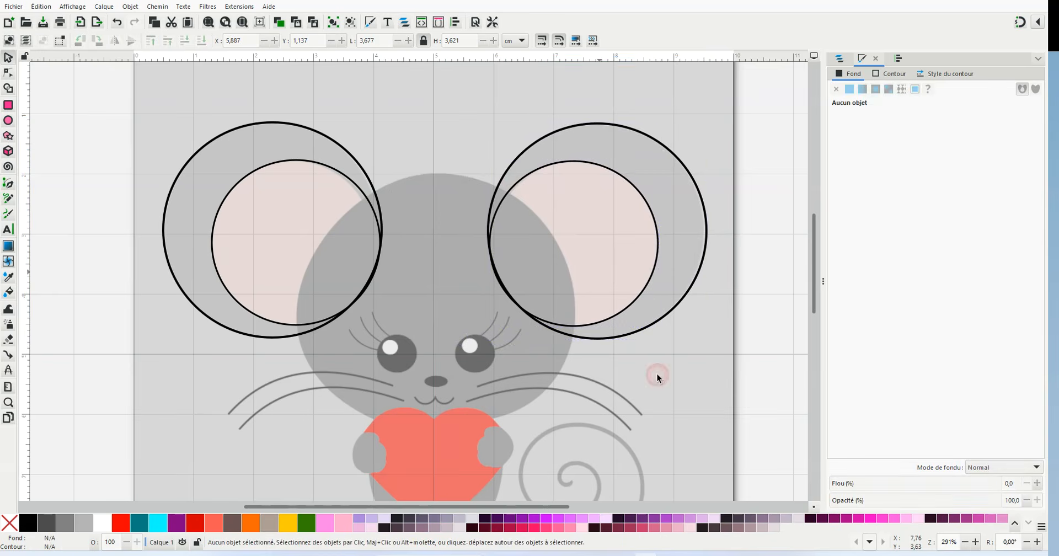
scroll(435, 389, down, 1)
scroll(424, 426, up, 1)
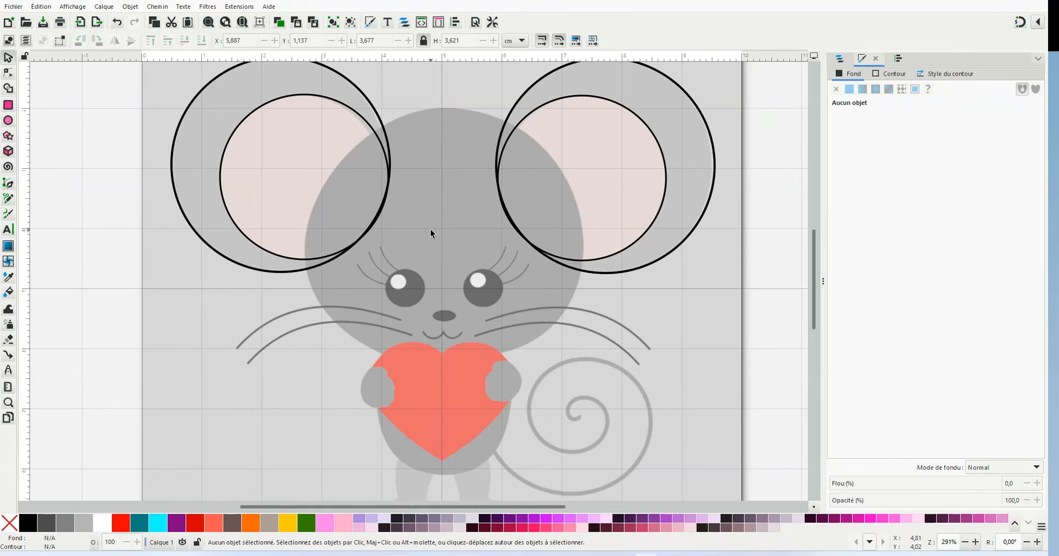
scroll(816, 302, down, 1)
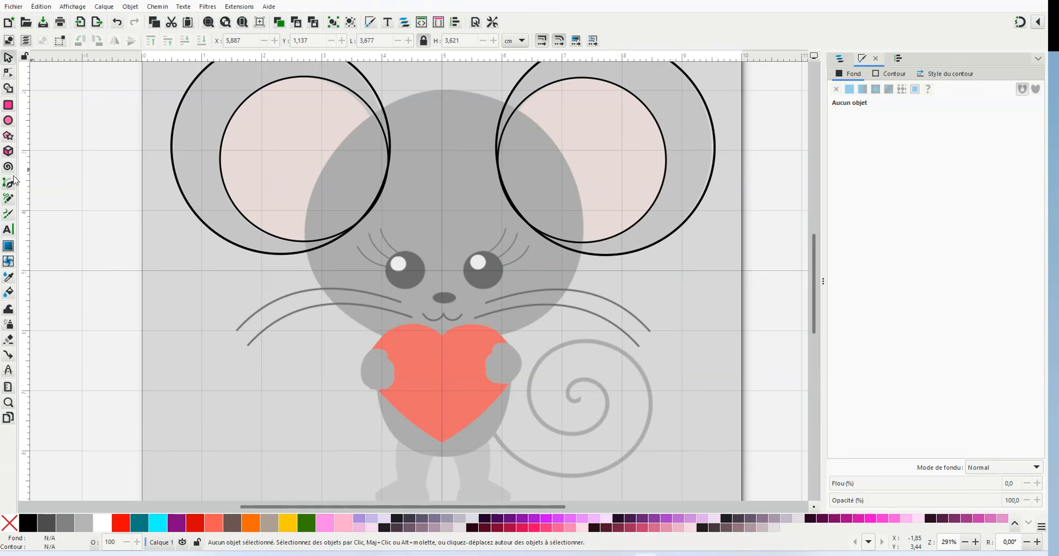
Draw an ellipse over the mouse's head and stretch it to the head's edges, about 4.64 cm wide and 4.3 cm high.
click(9, 121)
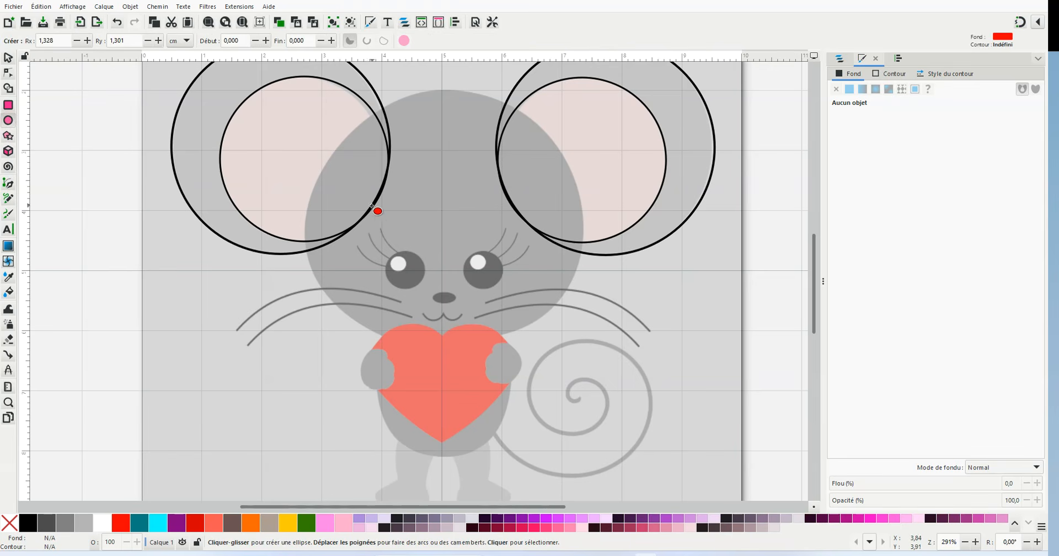
drag(346, 193, 559, 350)
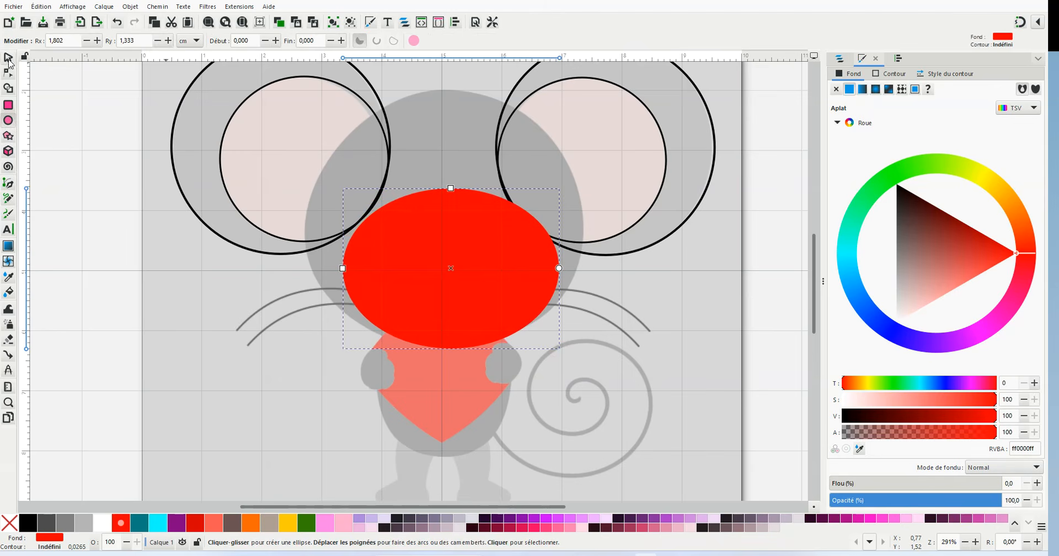
click(8, 59)
drag(451, 186, 446, 91)
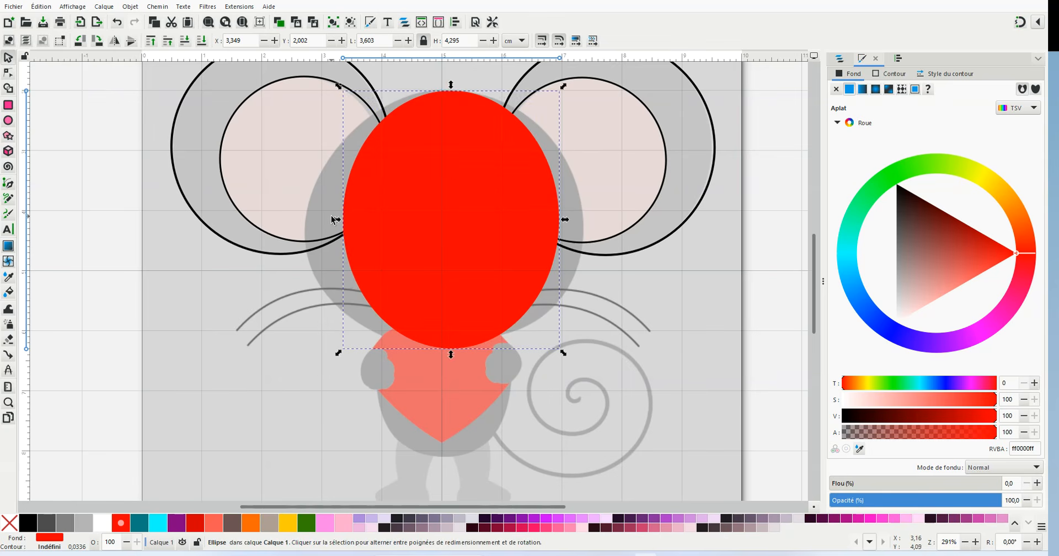
drag(334, 219, 299, 216)
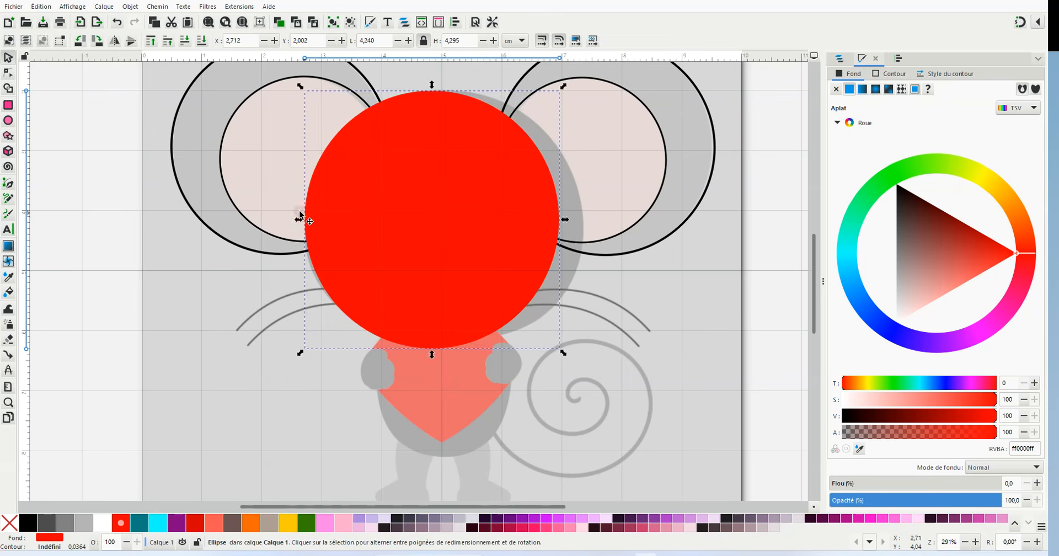
drag(564, 219, 590, 226)
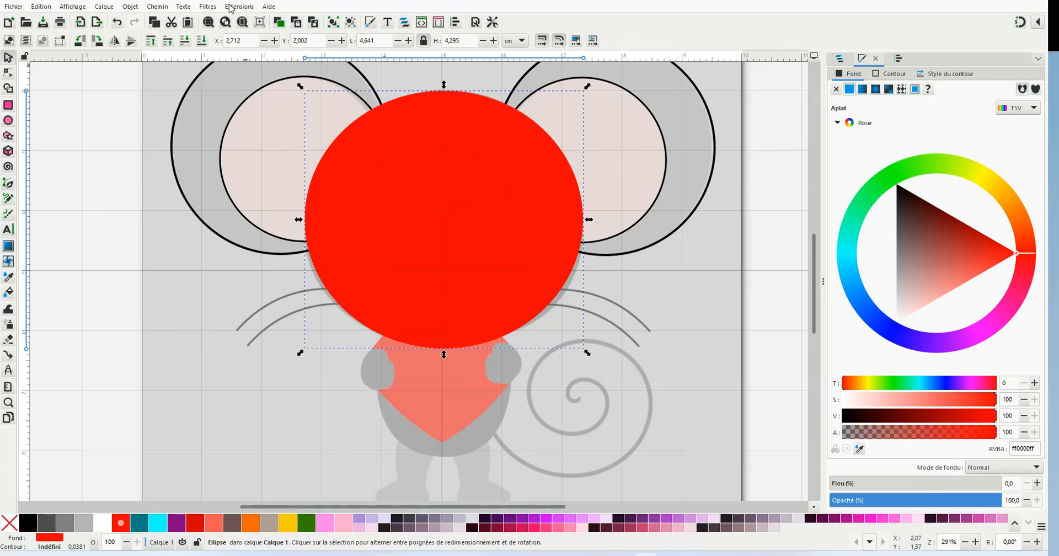
Convert the head ellipse to a path and lower its two side nodes to match the template's widest points.
click(165, 12)
click(171, 21)
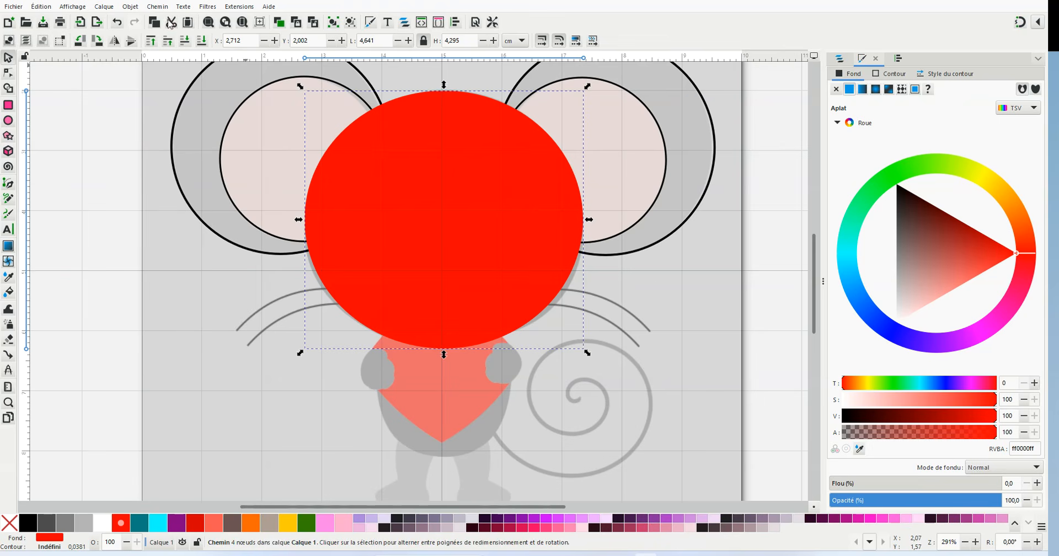
click(436, 120)
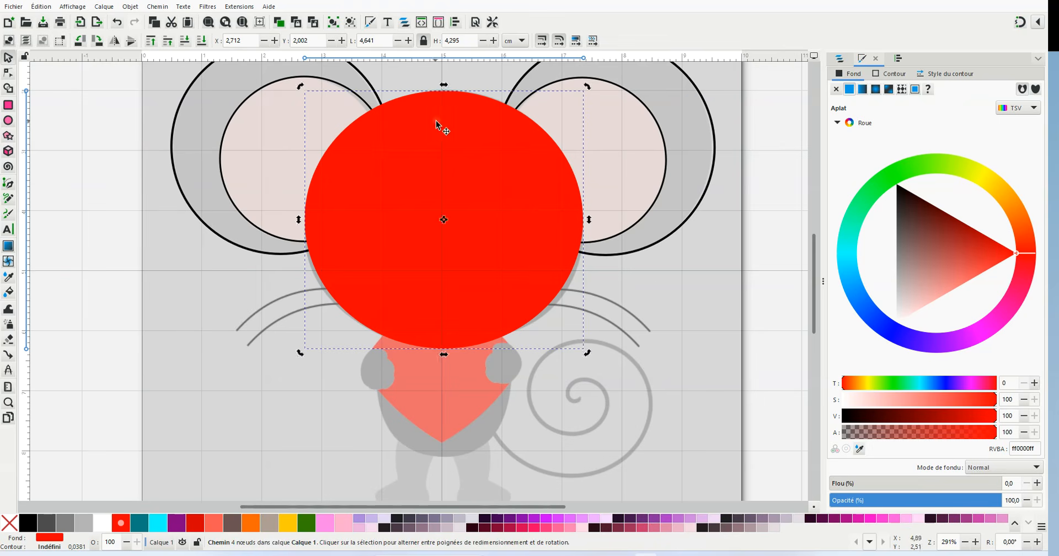
click(8, 72)
drag(305, 220, 307, 241)
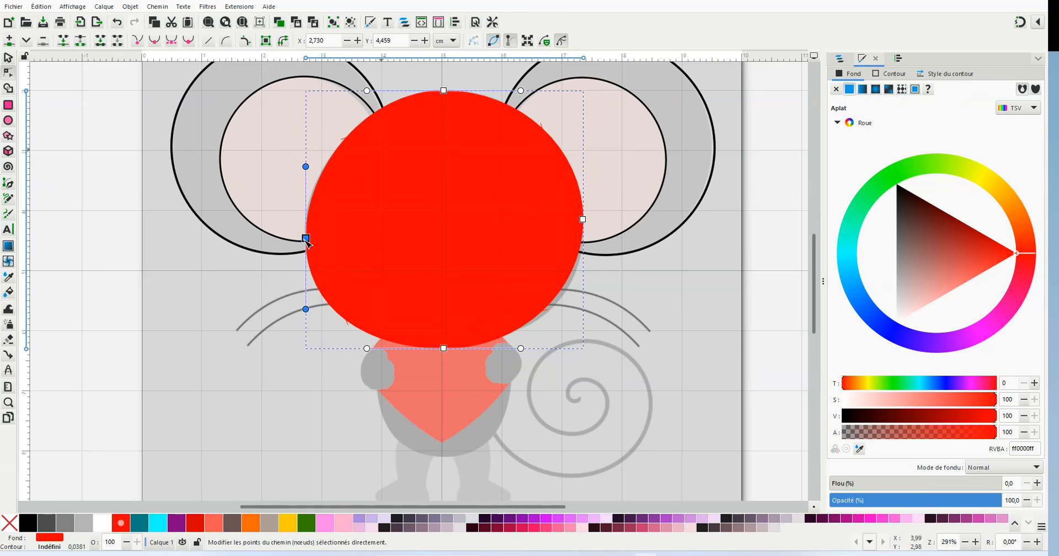
mouse_move(584, 219)
mouse_down()
mouse_move(548, 243)
mouse_move(574, 246)
mouse_move(586, 225)
mouse_up()
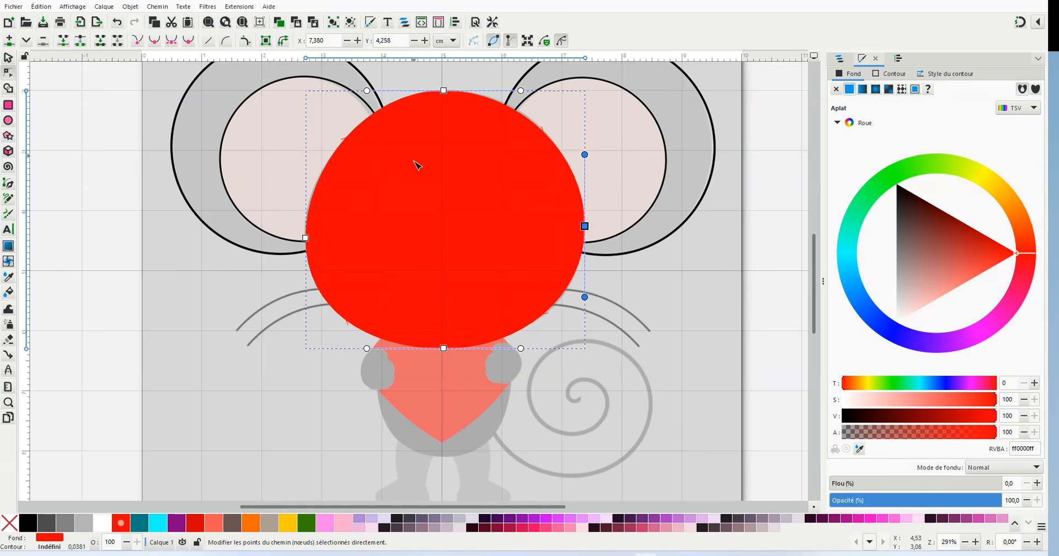
click(773, 287)
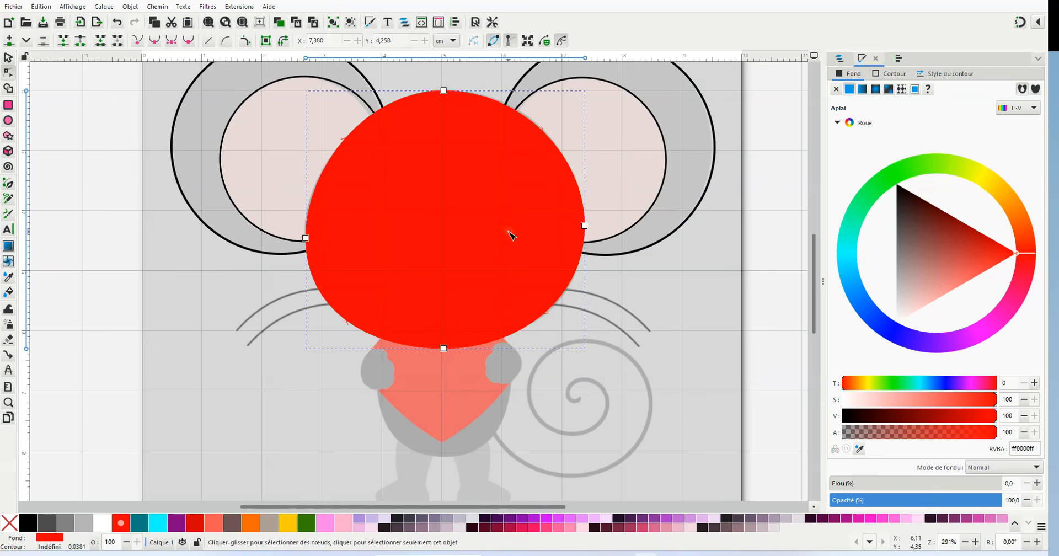
Give the head shape a flat black stroke and remove its fill.
click(8, 57)
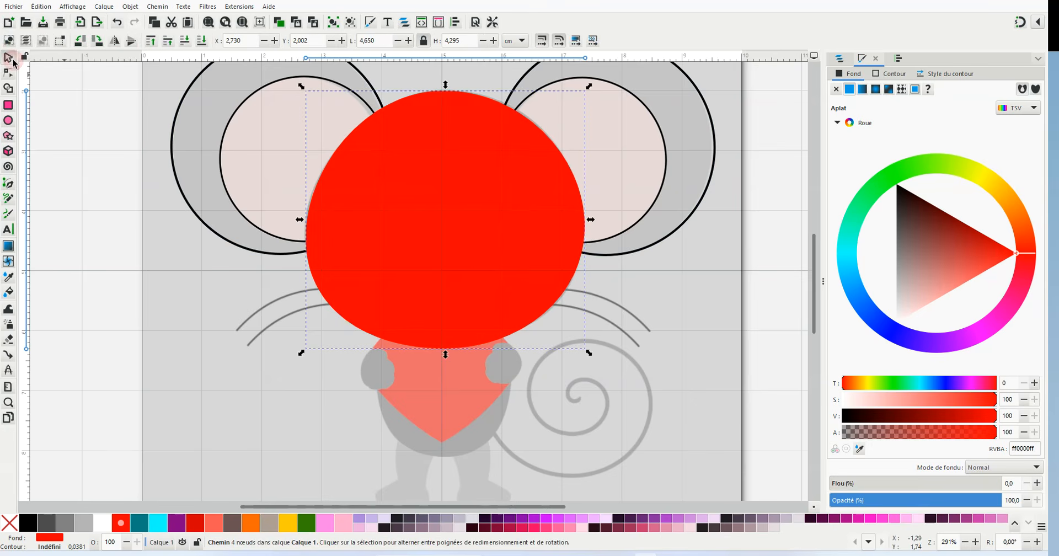
click(888, 73)
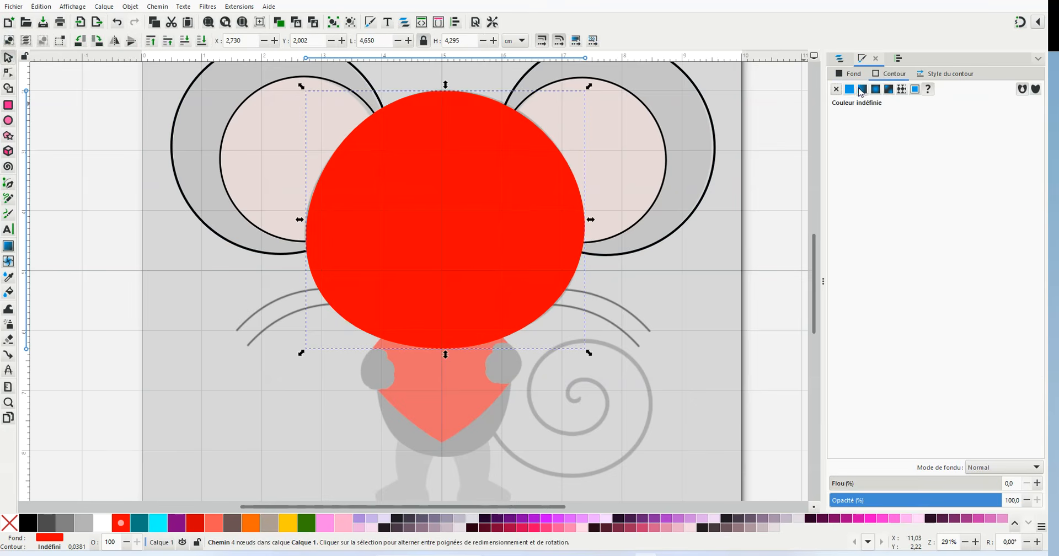
click(851, 92)
click(848, 73)
click(835, 89)
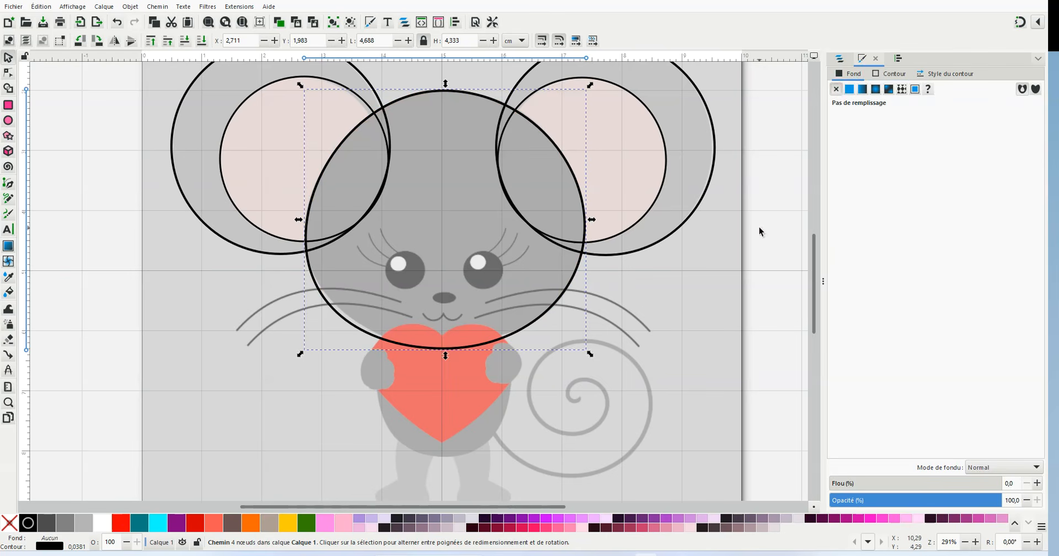
click(759, 227)
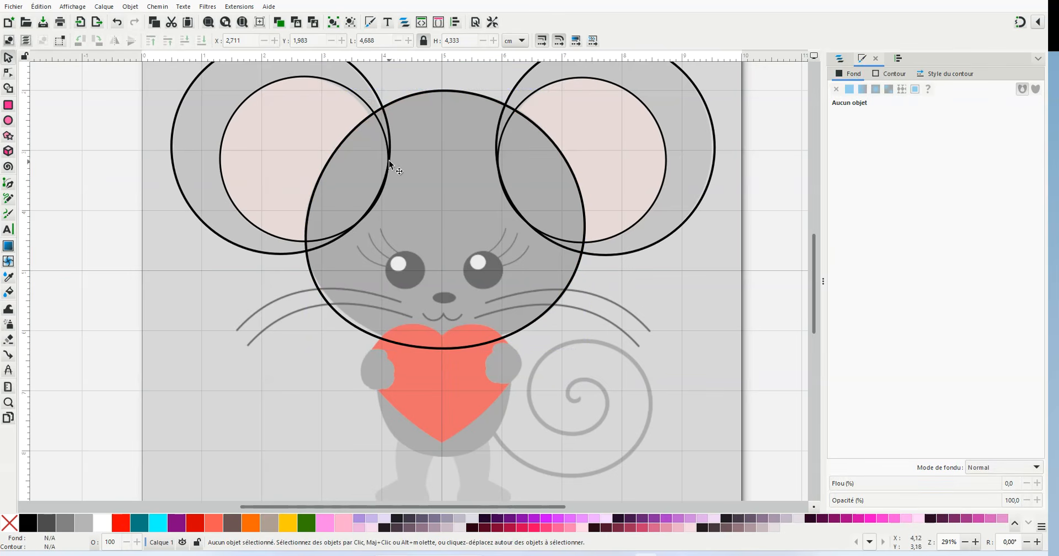
Adjust the lower curve segments of the head outline to follow the template's cheeks.
click(350, 320)
click(8, 73)
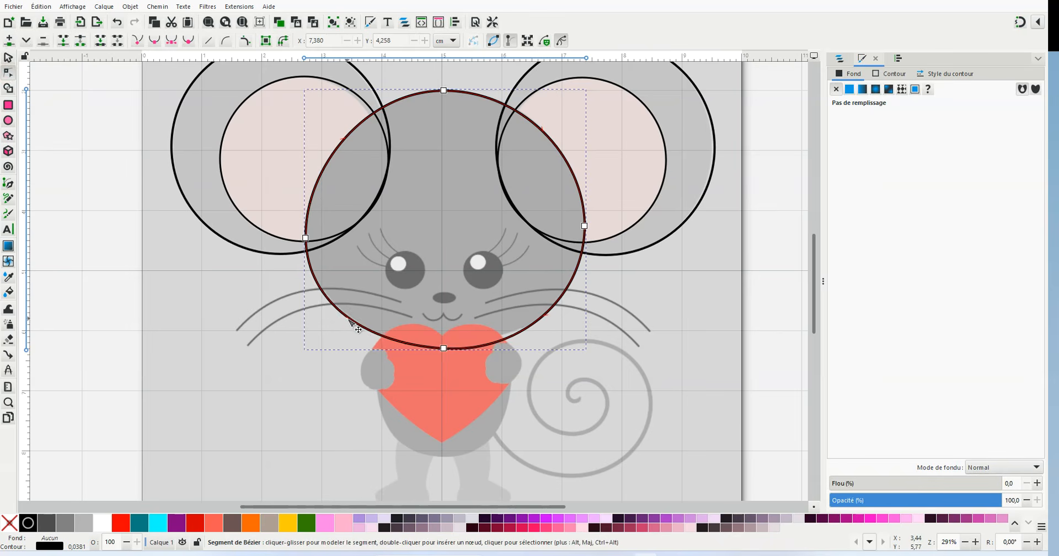
click(187, 271)
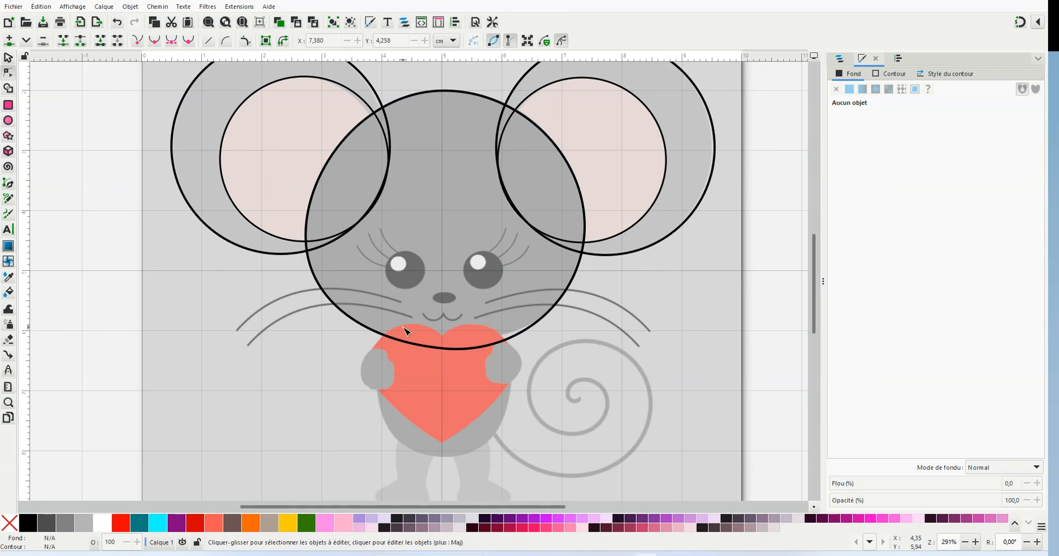
click(516, 333)
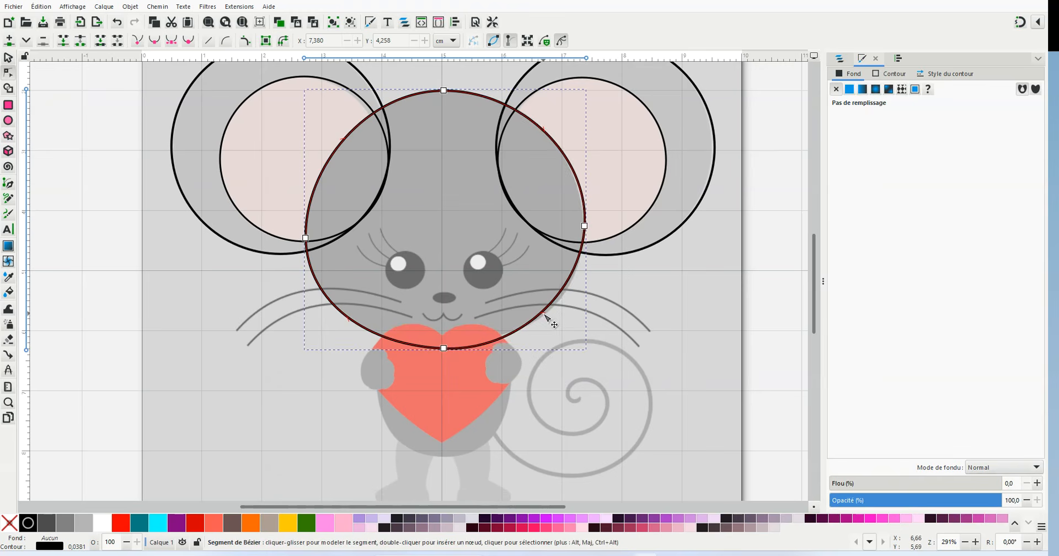
drag(546, 316, 549, 318)
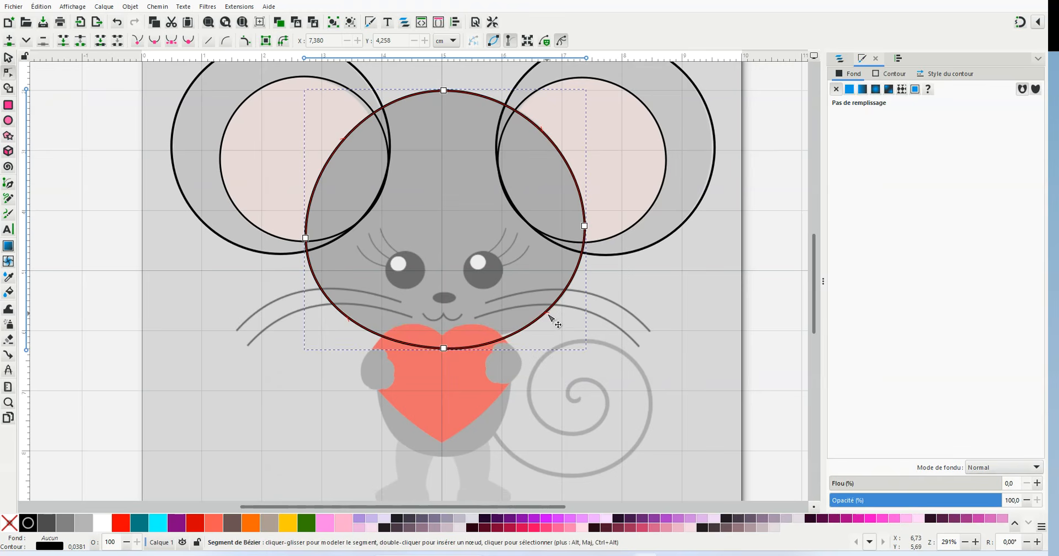
click(653, 319)
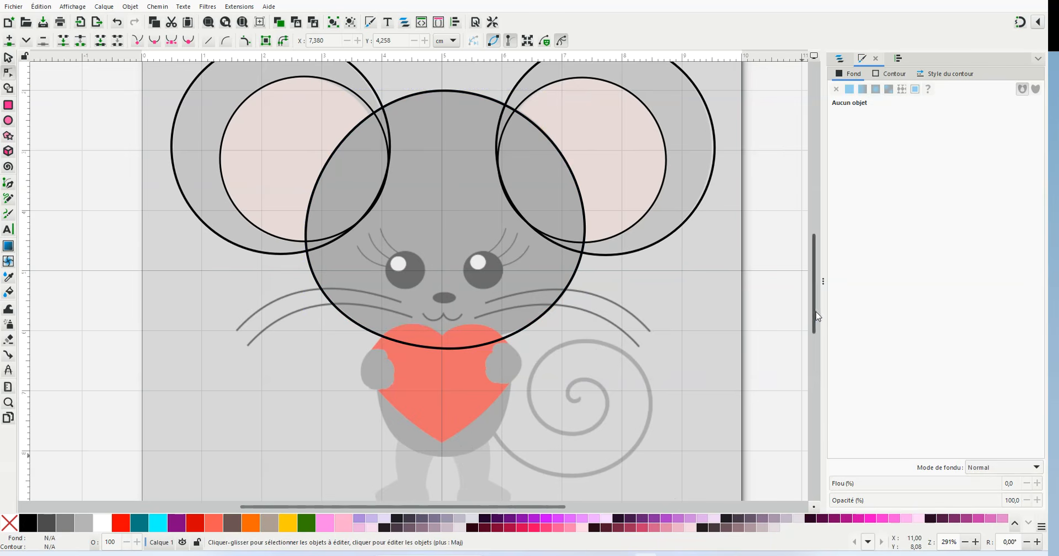
Draw a closed four-point Bézier path over the heart, with corners at the notch, both upper sides and the bottom tip.
scroll(817, 335, down, 4)
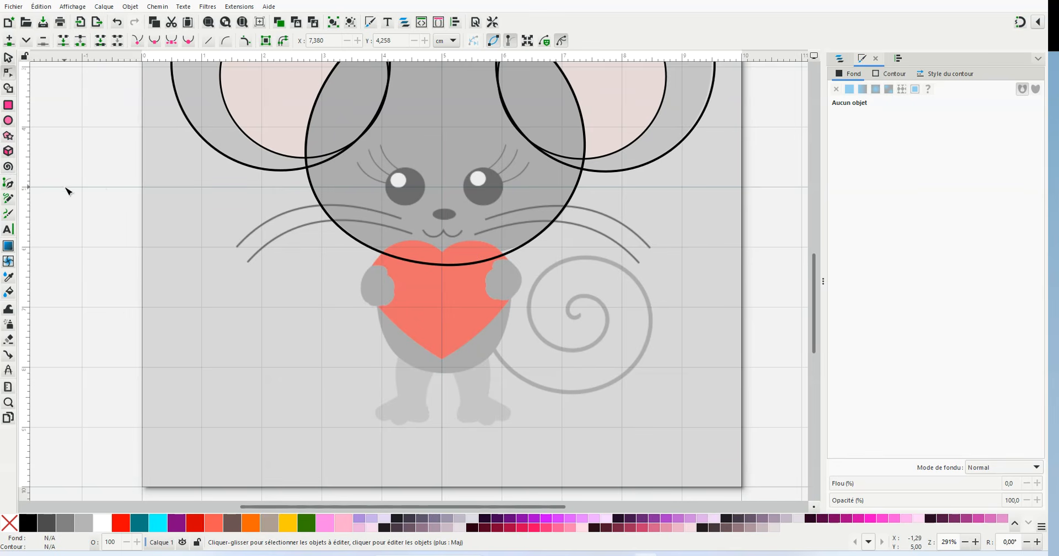
click(9, 184)
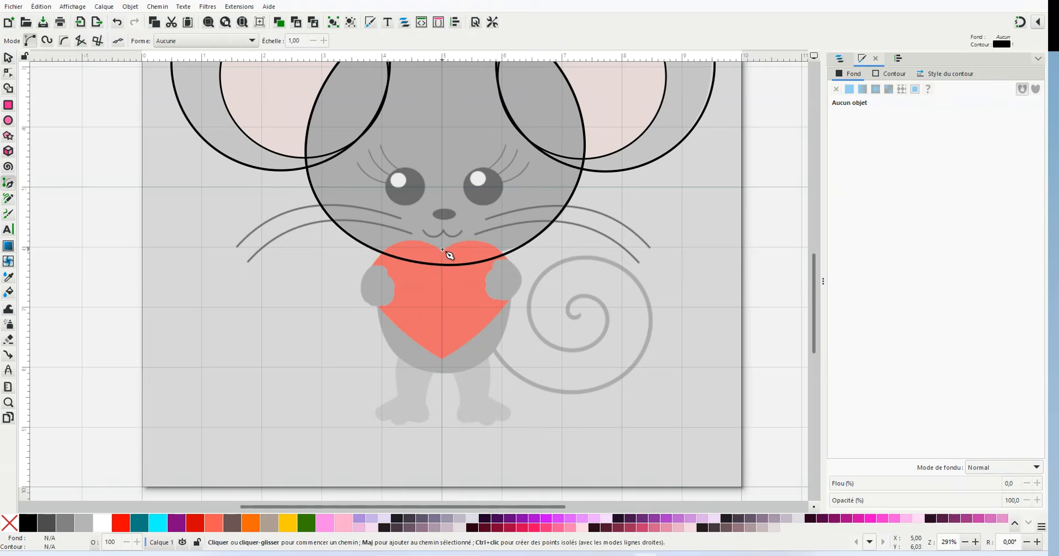
scroll(450, 288, up, 2)
click(439, 219)
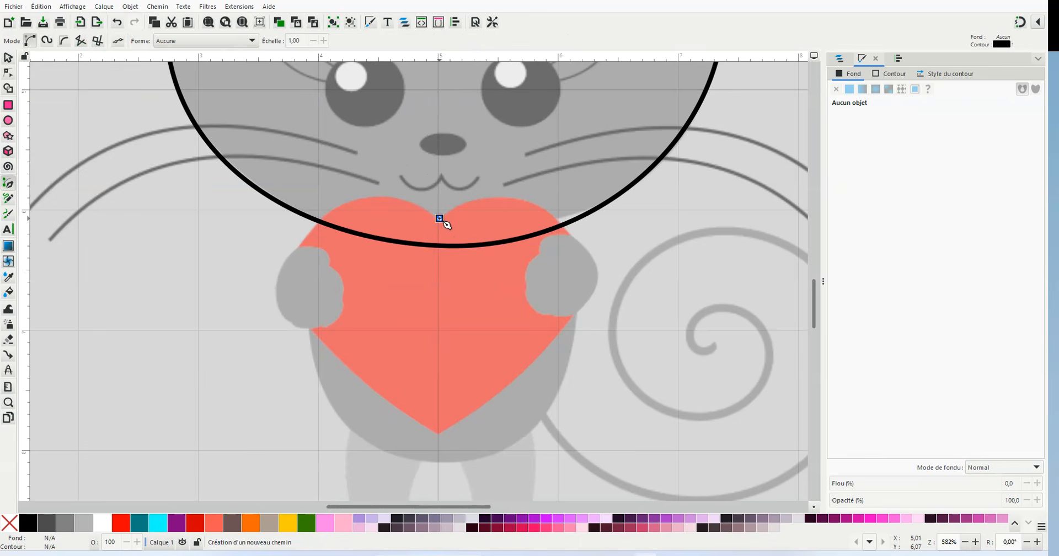
click(571, 234)
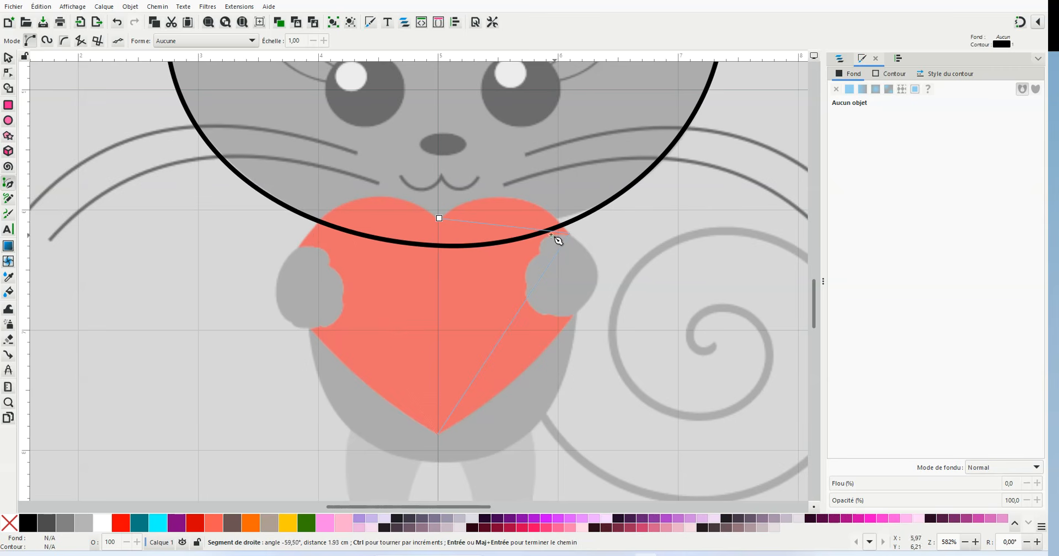
click(311, 231)
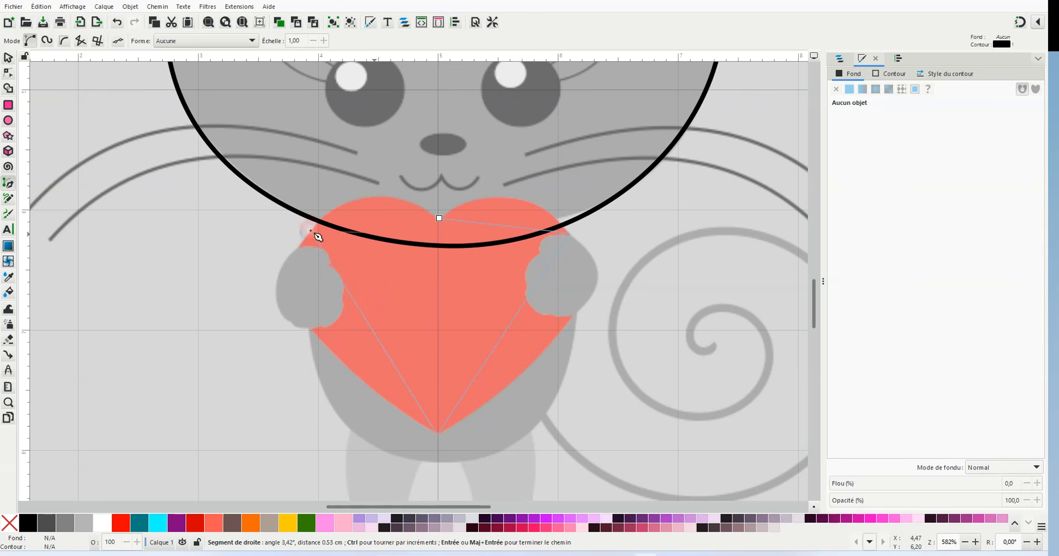
click(439, 218)
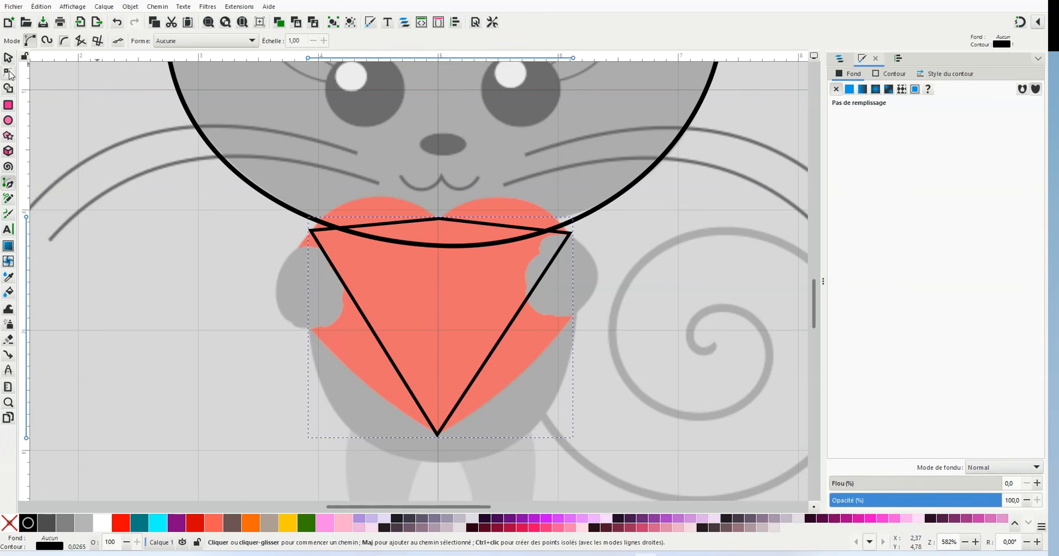
Bend the four straight segments of the path outward so that they follow the heart's lobes and sides.
click(8, 73)
drag(375, 228, 375, 199)
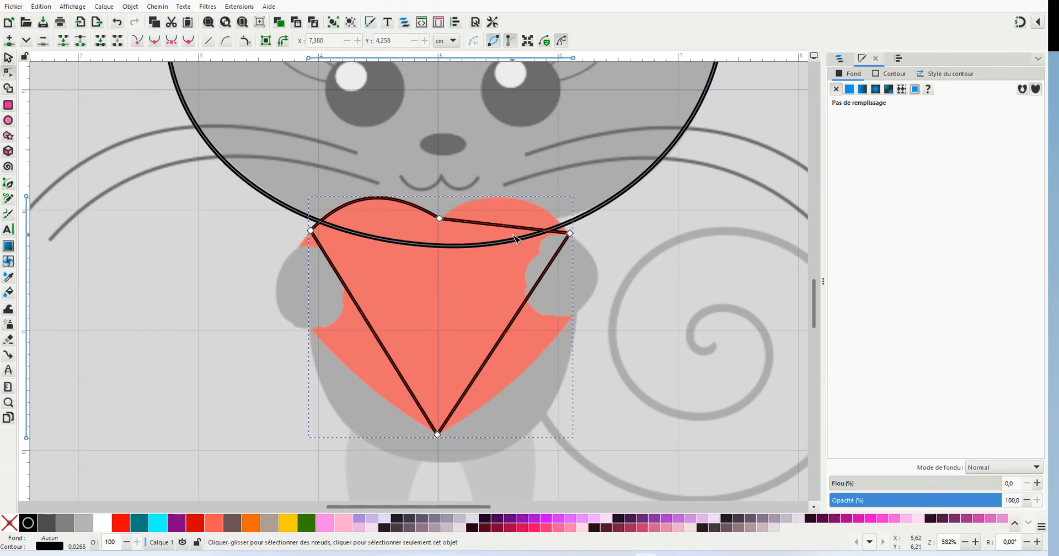
drag(507, 231, 511, 200)
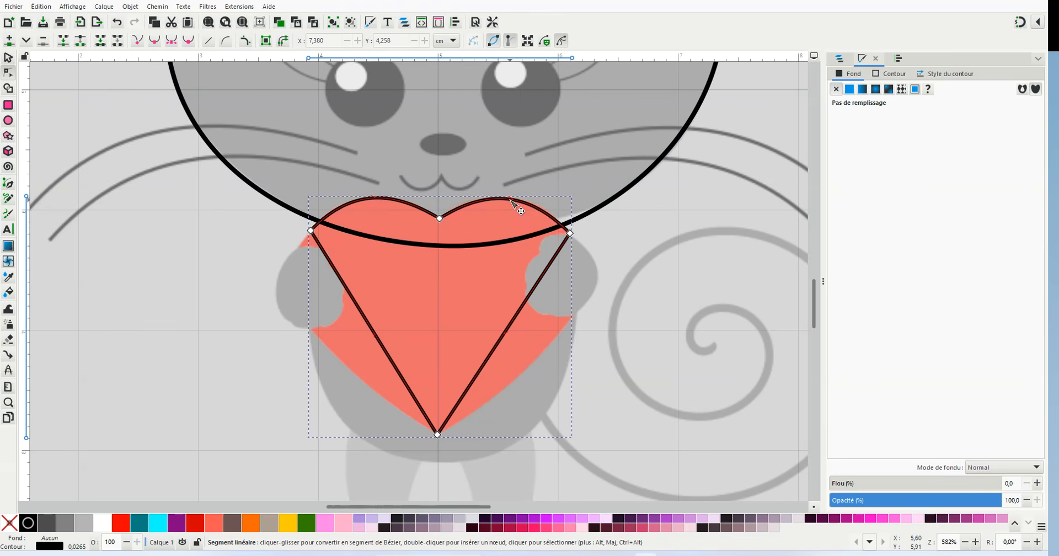
drag(508, 331, 567, 328)
drag(376, 334, 307, 322)
click(219, 348)
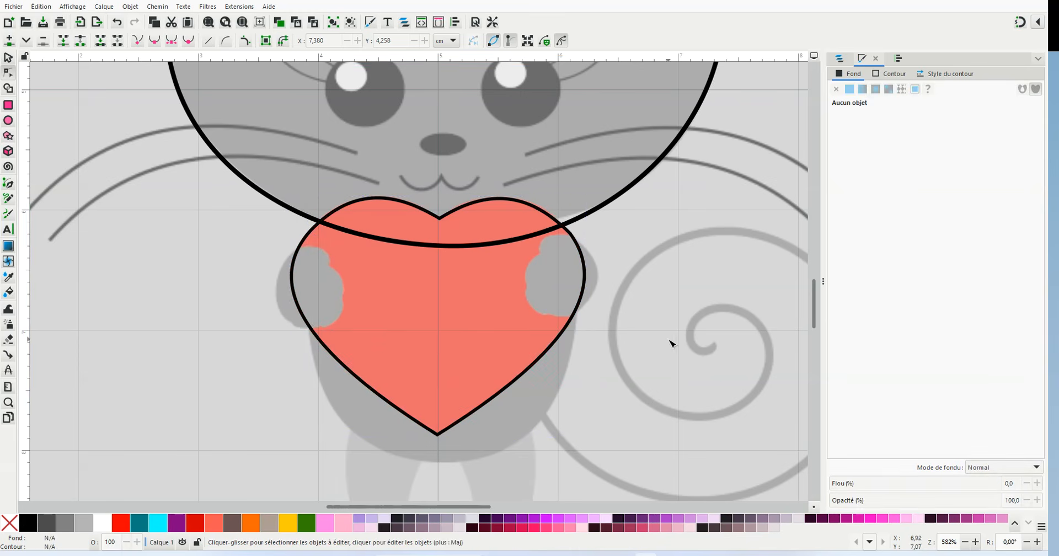
Draw a closed five-corner Bézier path roughly around the mouse's left paw on the heart.
scroll(667, 339, down, 2)
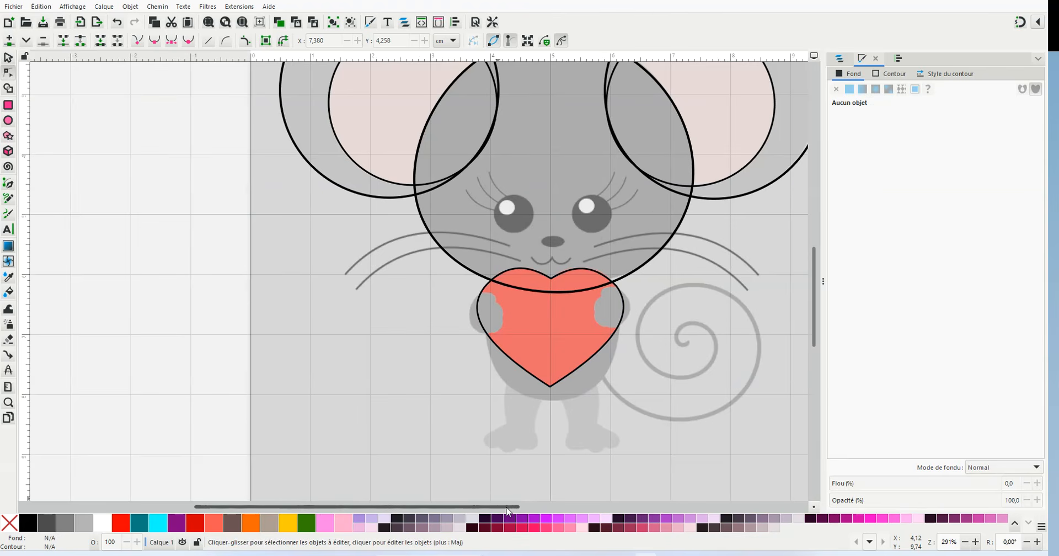
mouse_move(510, 506)
mouse_down()
mouse_move(571, 514)
mouse_move(574, 525)
mouse_up()
drag(815, 332, 816, 344)
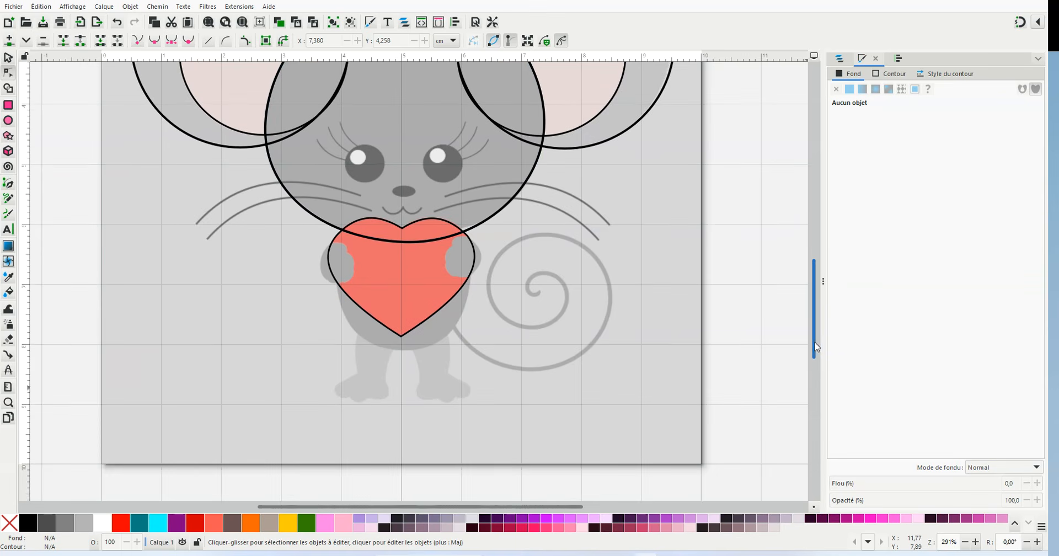
scroll(380, 248, up, 2)
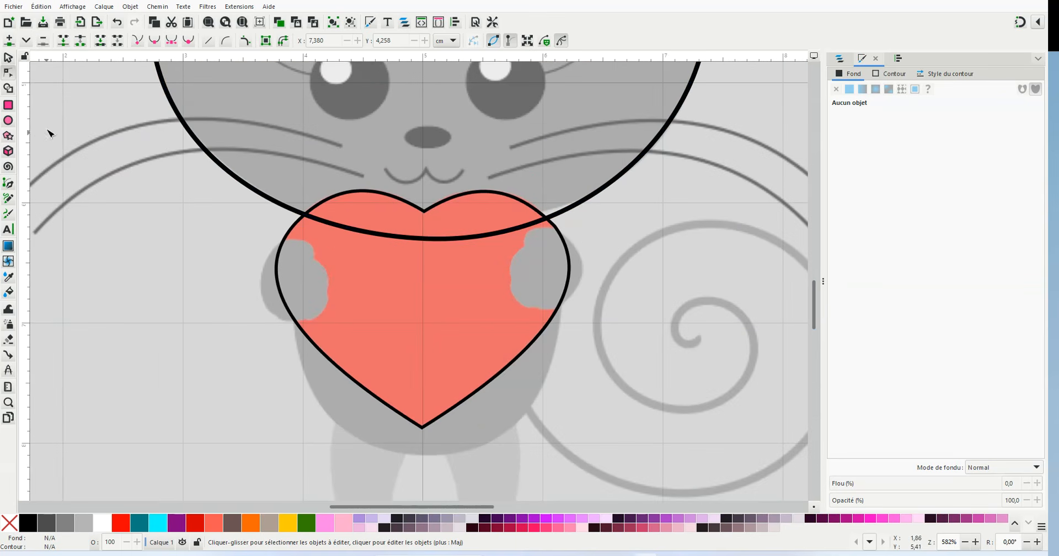
click(8, 182)
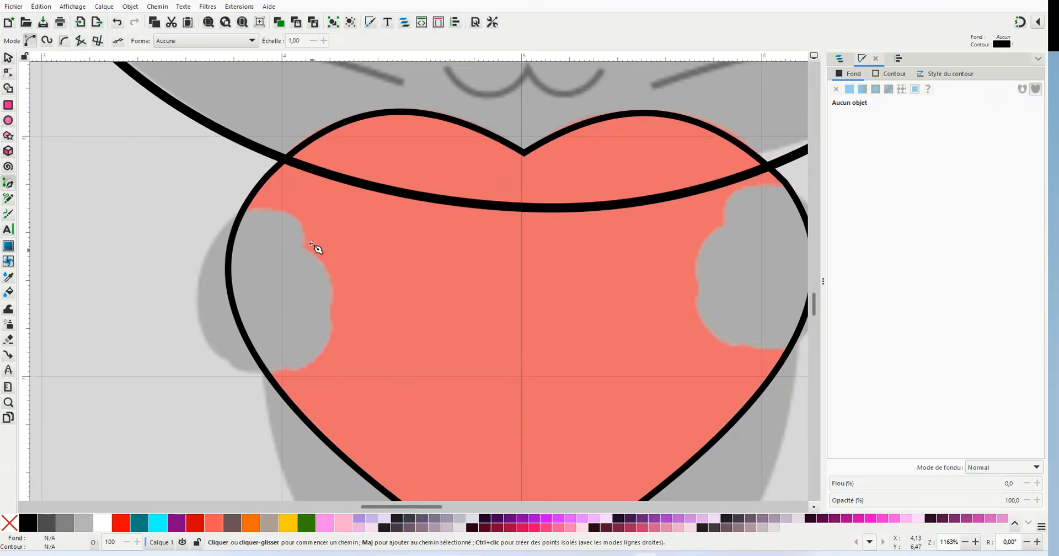
scroll(326, 271, up, 2)
click(303, 246)
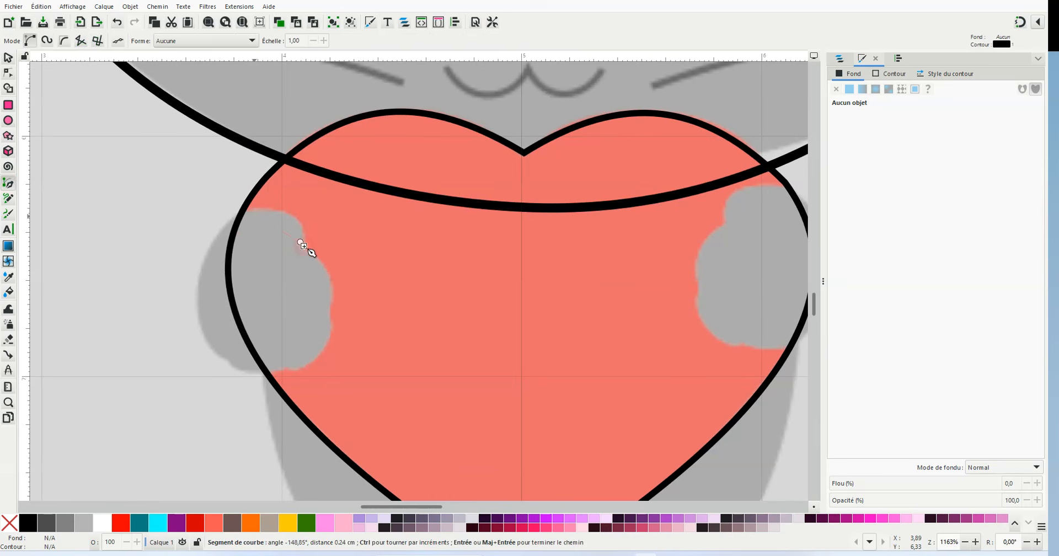
click(234, 211)
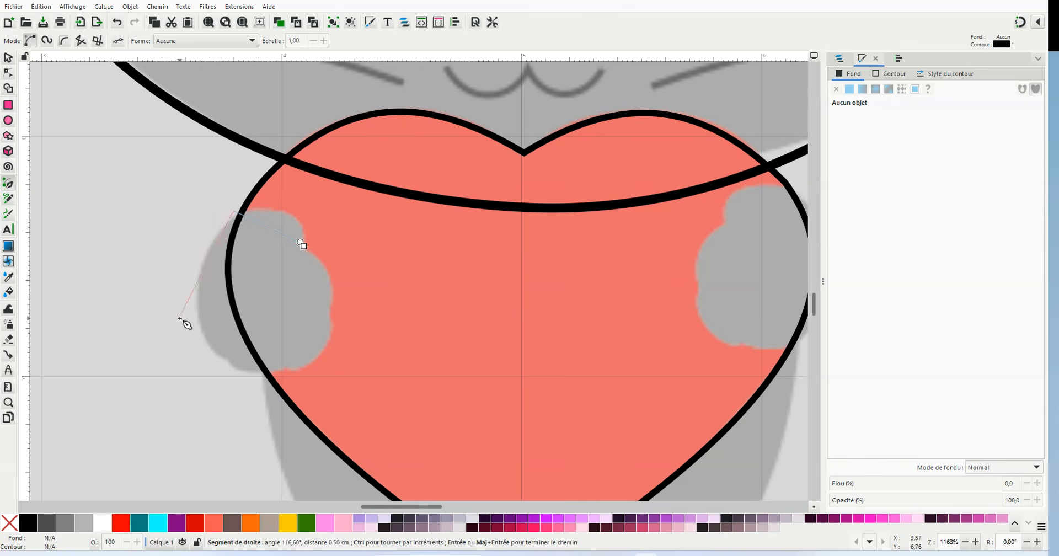
click(224, 359)
click(287, 369)
click(331, 319)
click(302, 243)
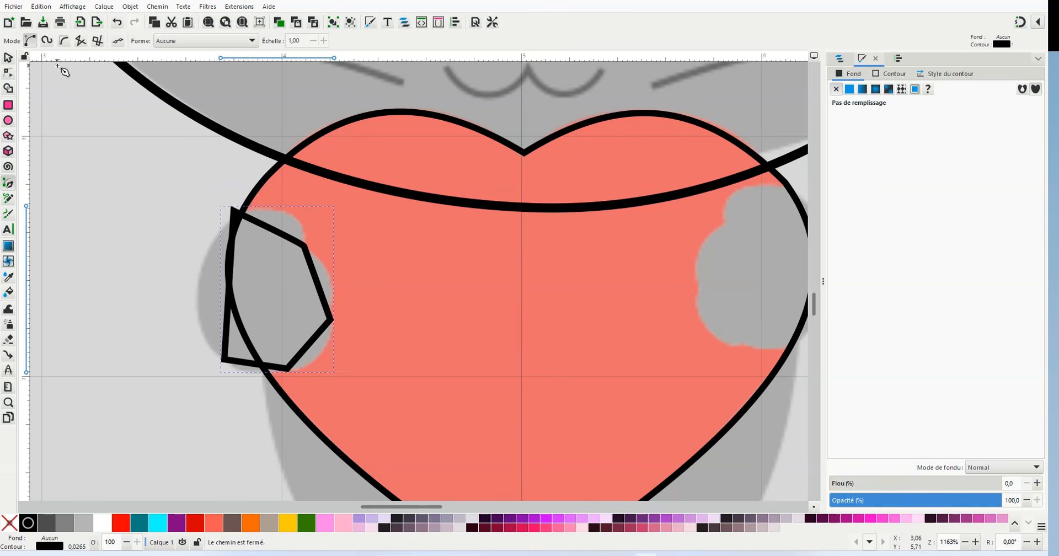
Bend the five straight segments of the left paw path into curves that follow the template's rounded paw shape.
click(8, 72)
drag(270, 229, 286, 218)
scroll(279, 280, up, 1)
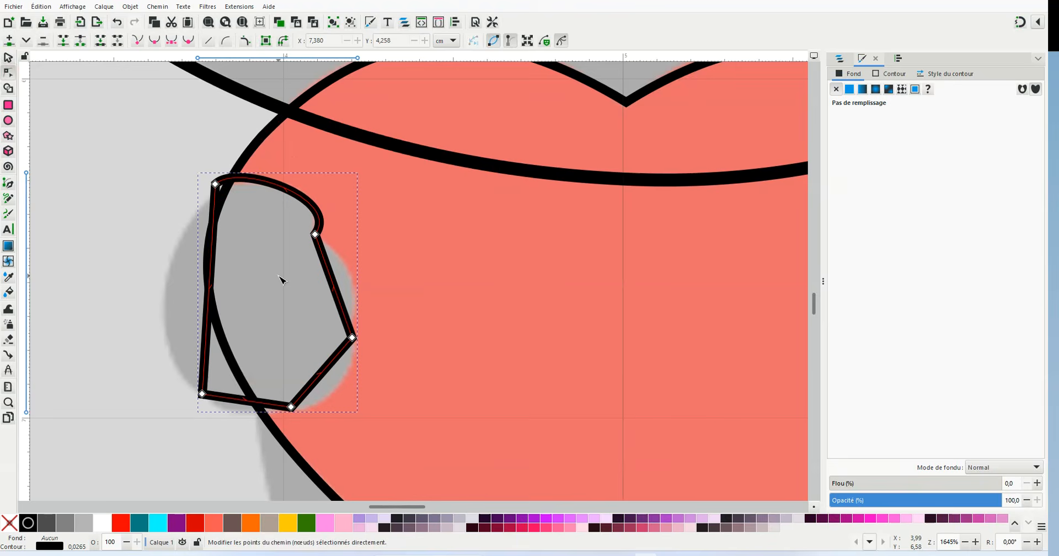
drag(335, 292, 360, 286)
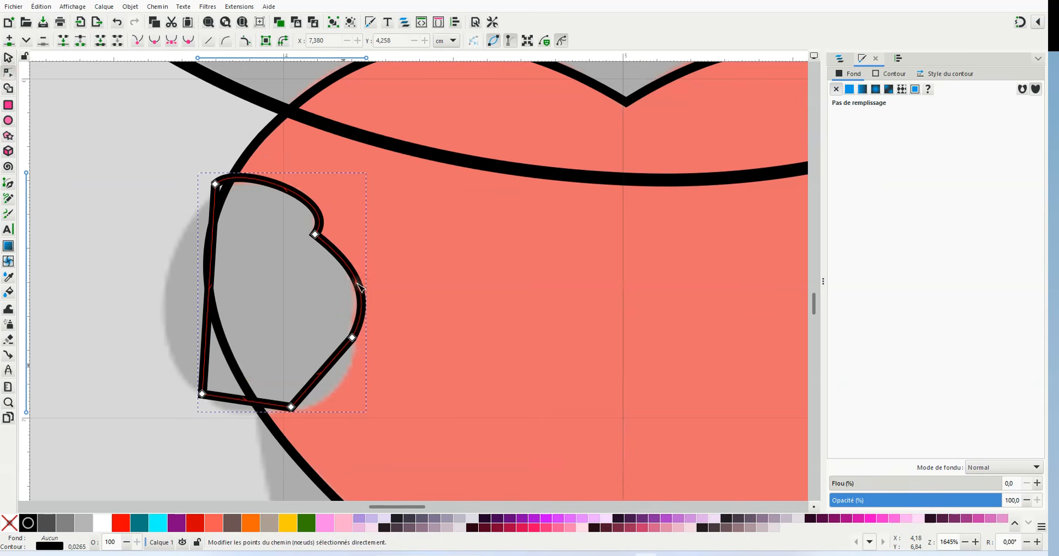
drag(331, 360, 333, 393)
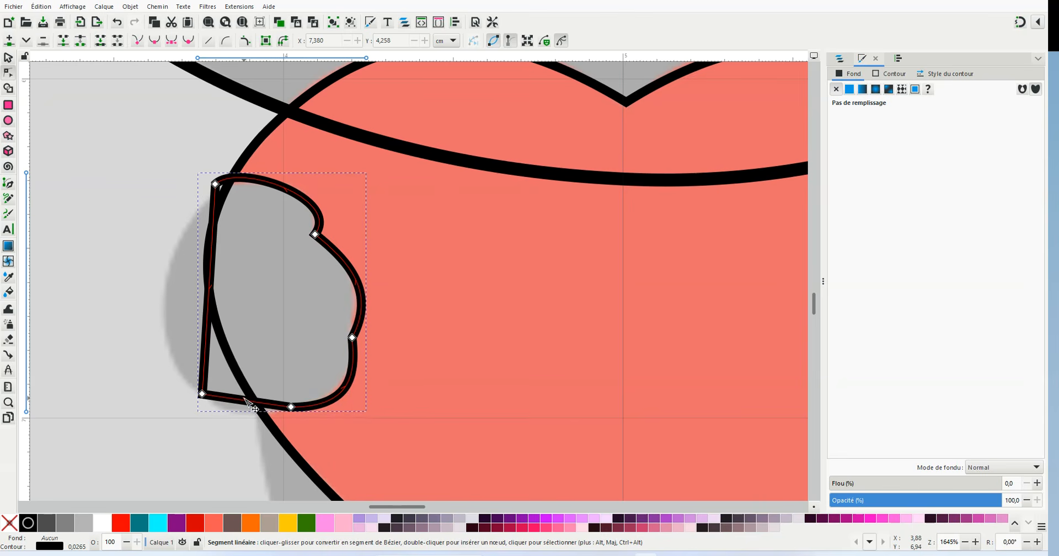
drag(254, 408, 254, 413)
drag(210, 283, 165, 282)
Adjust the curve handles along the left paw's upper lobe and pull in its inner side segment to match the template.
click(216, 185)
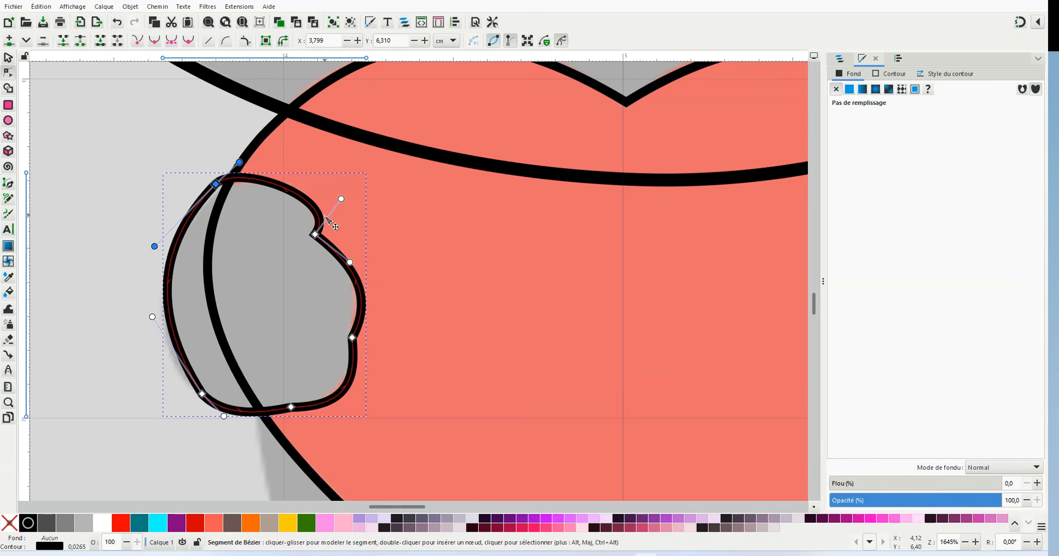
drag(343, 200, 307, 169)
drag(239, 162, 243, 177)
drag(305, 168, 311, 166)
drag(366, 289, 359, 284)
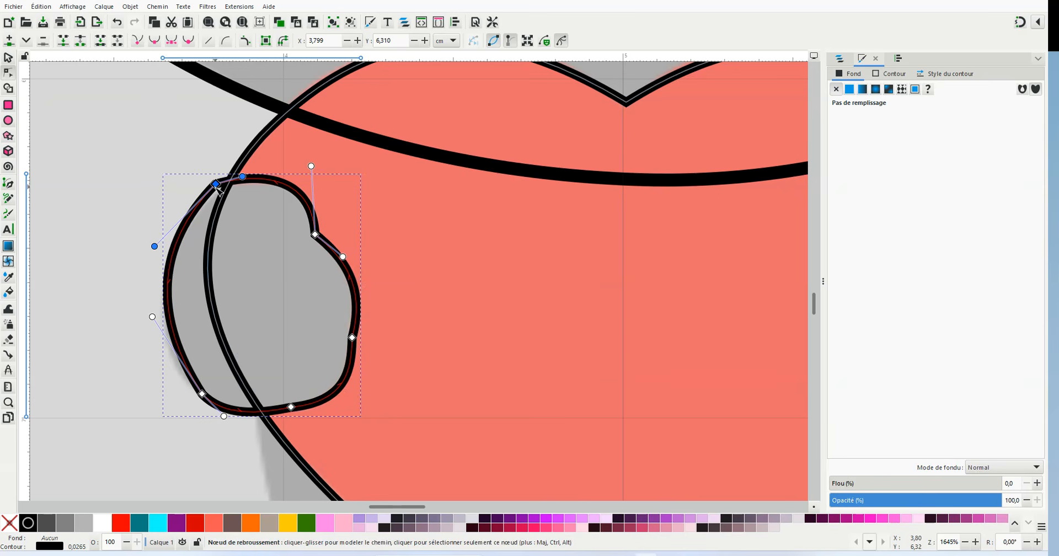
Make the left paw's top outer node smooth and refine the curves on both sides of it to fit the template.
click(155, 42)
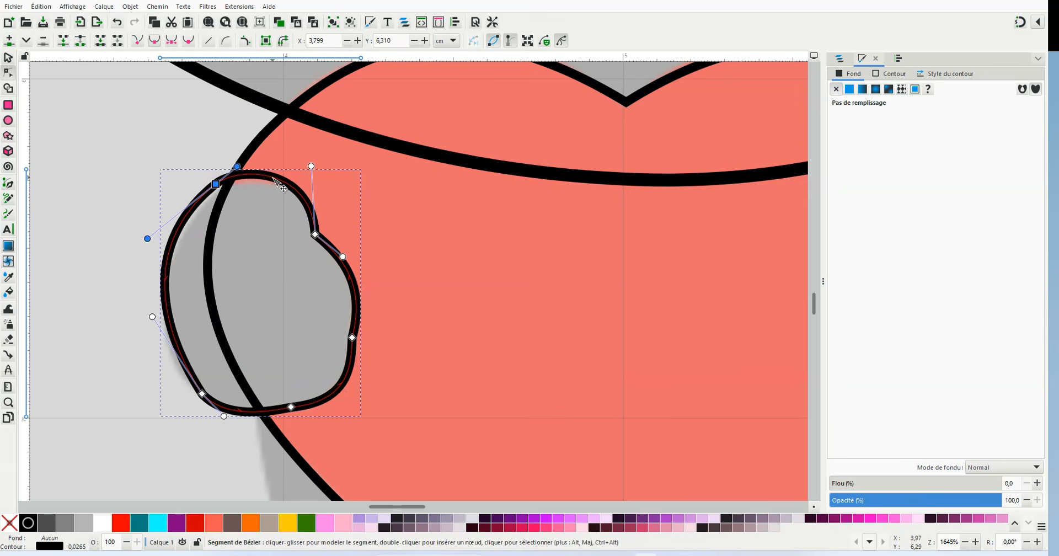
drag(274, 178, 269, 181)
drag(146, 238, 160, 234)
drag(234, 167, 217, 191)
click(167, 150)
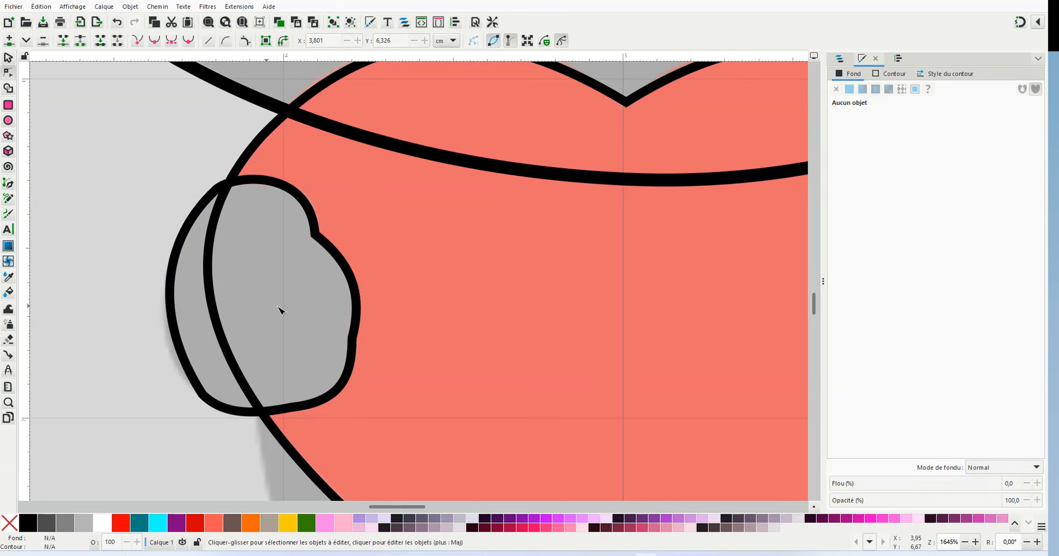
Duplicate the left paw outline and flip the copy horizontally.
ctrl+scroll(681, 370, down, 1)
scroll(680, 400, down, 1)
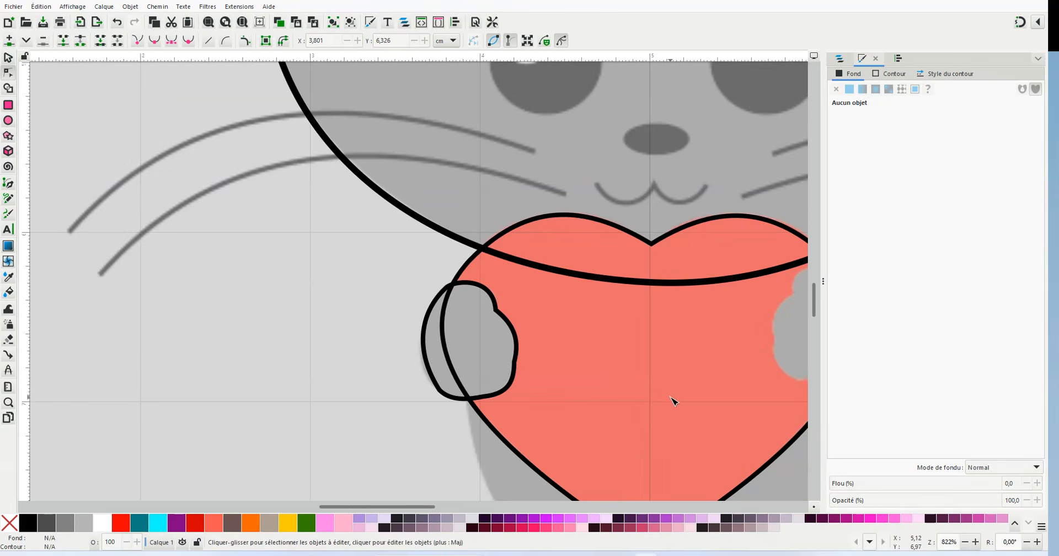
drag(641, 363, 232, 130)
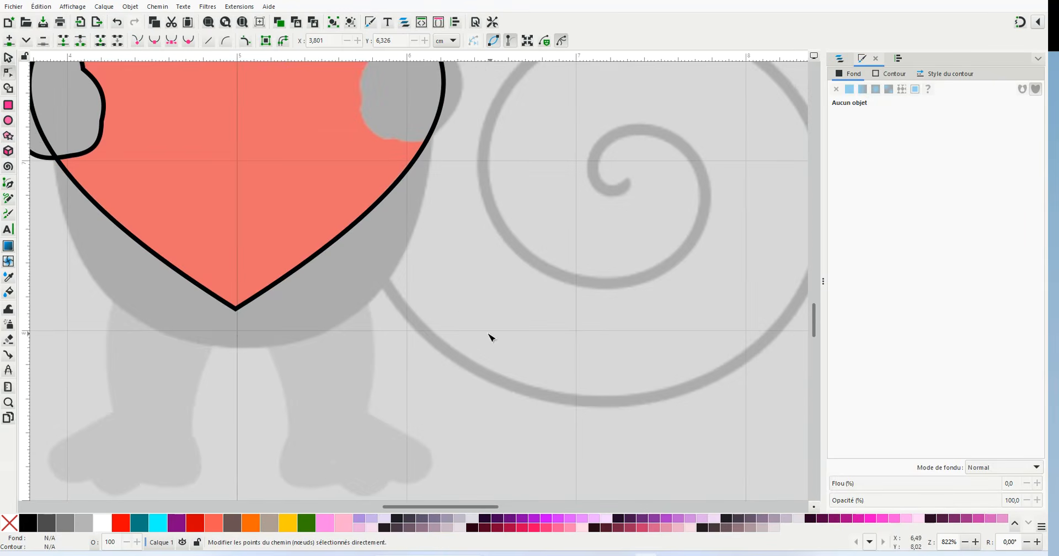
drag(282, 186, 427, 326)
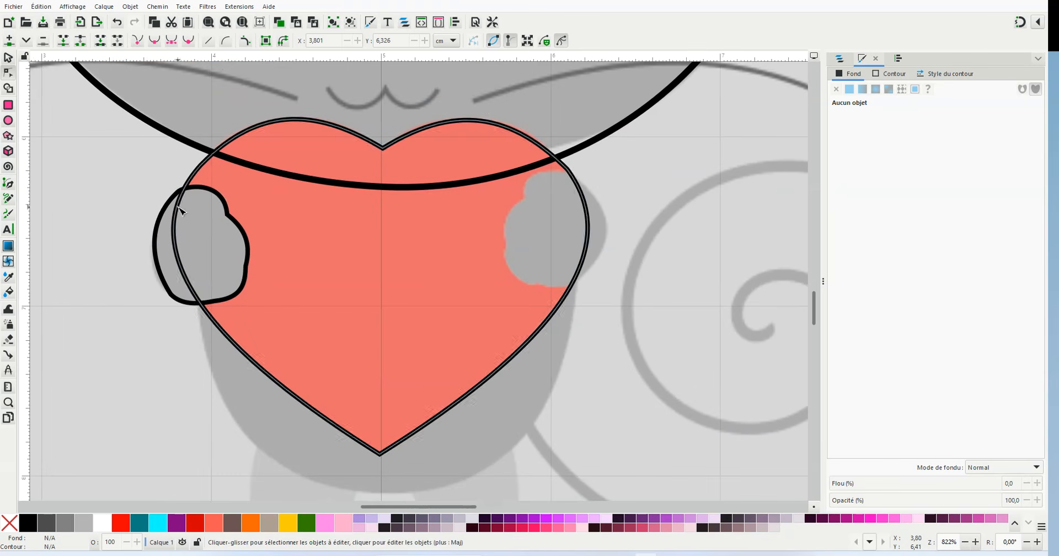
click(8, 58)
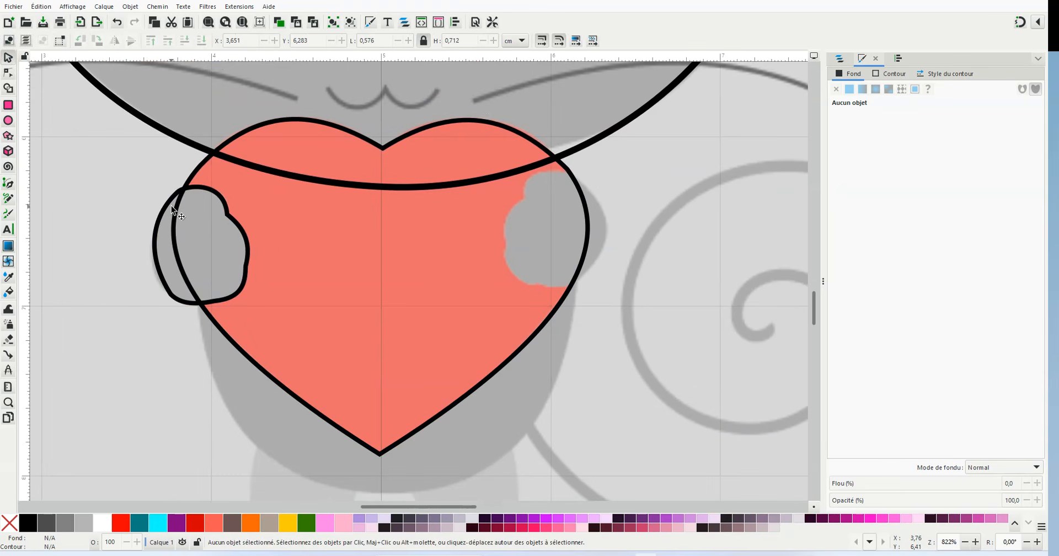
click(170, 202)
right_click(167, 202)
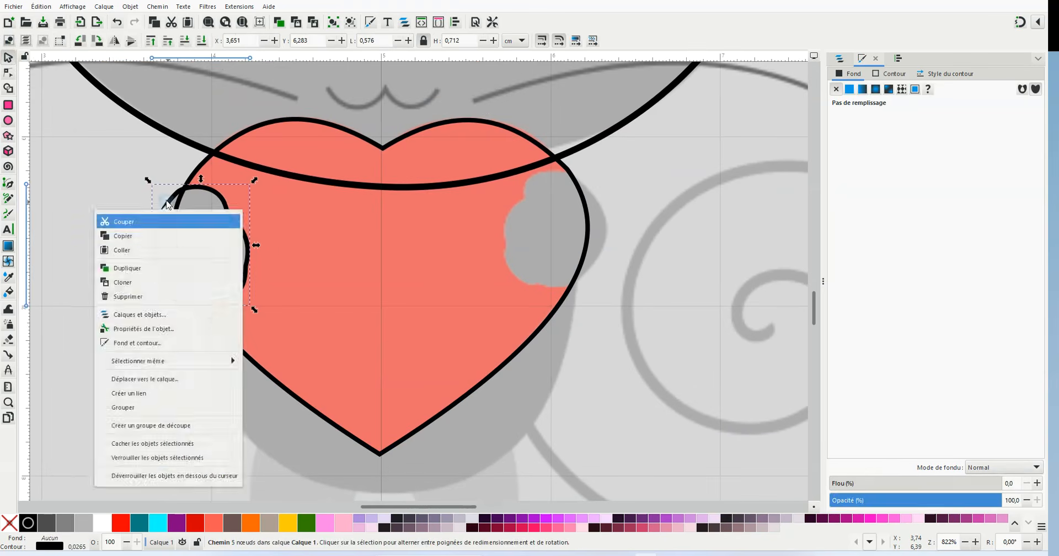
click(153, 273)
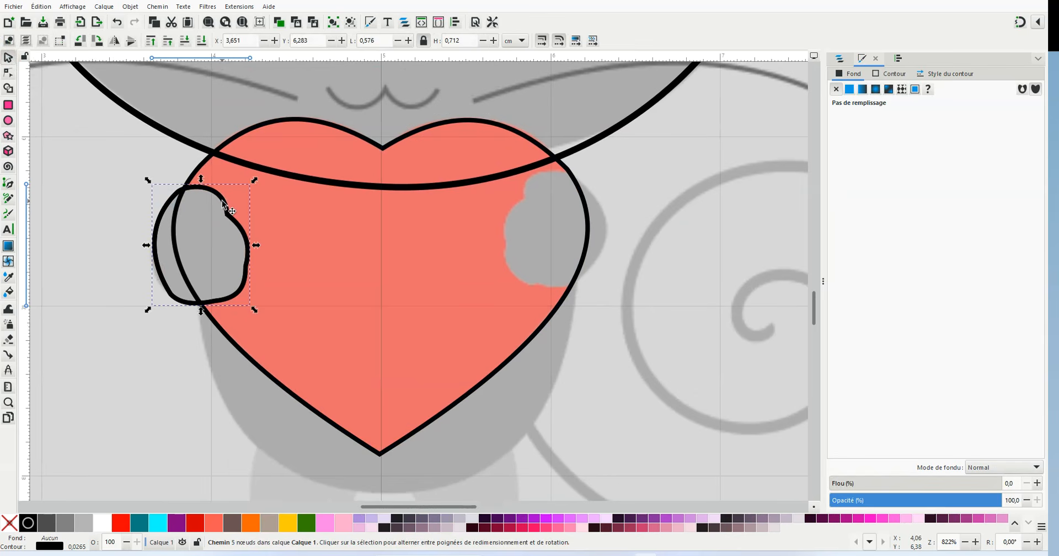
key(ctrl)
click(129, 8)
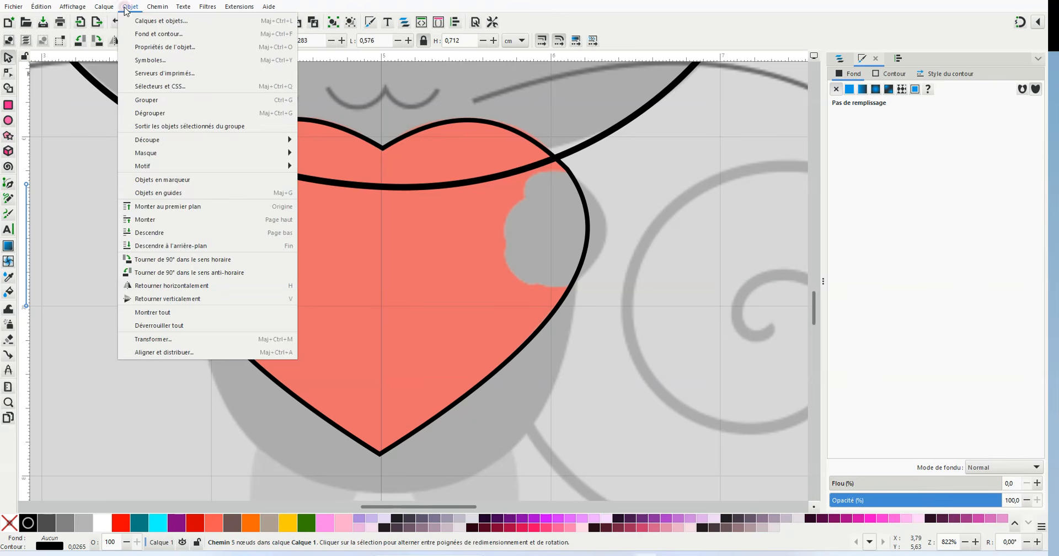
click(163, 287)
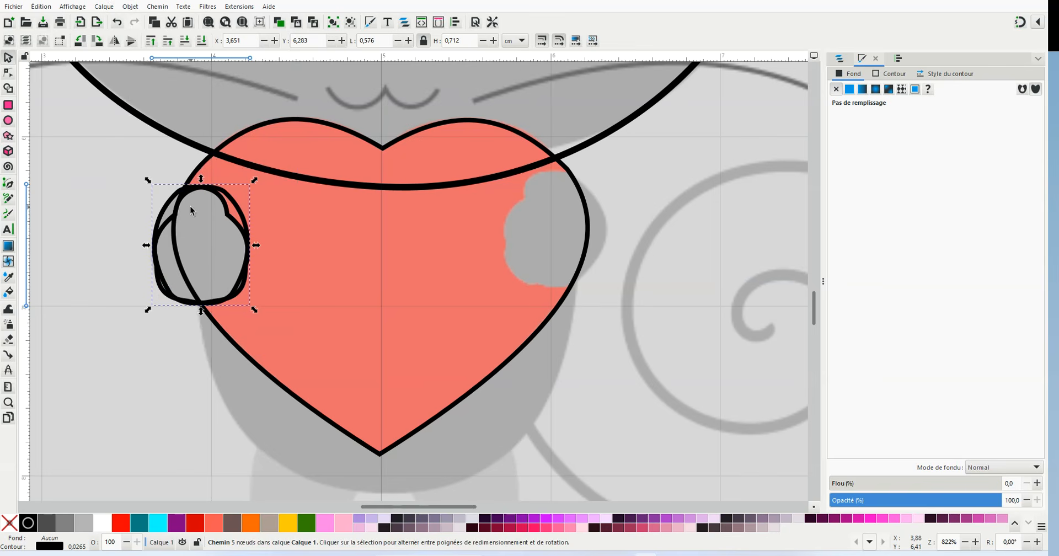
Move the flipped copy onto the template's right paw and bend its outer segment slightly outward to match.
drag(178, 253, 537, 227)
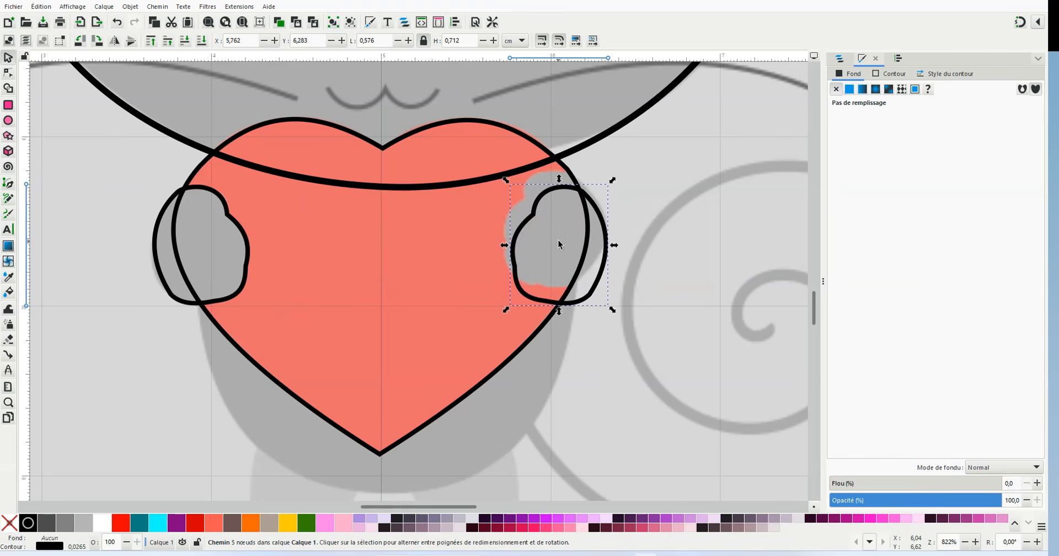
drag(601, 236, 597, 216)
ctrl+scroll(587, 211, up, 1)
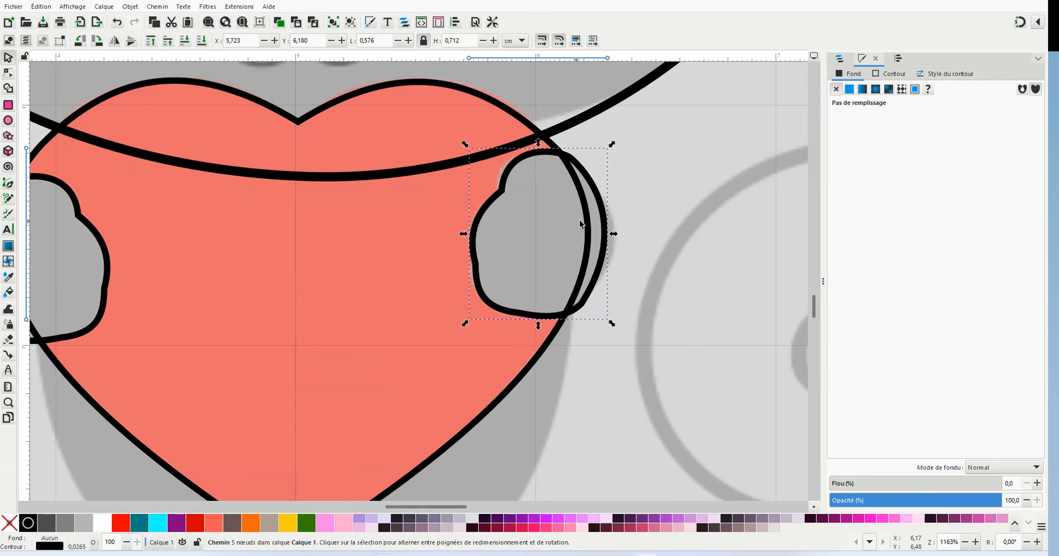
click(9, 74)
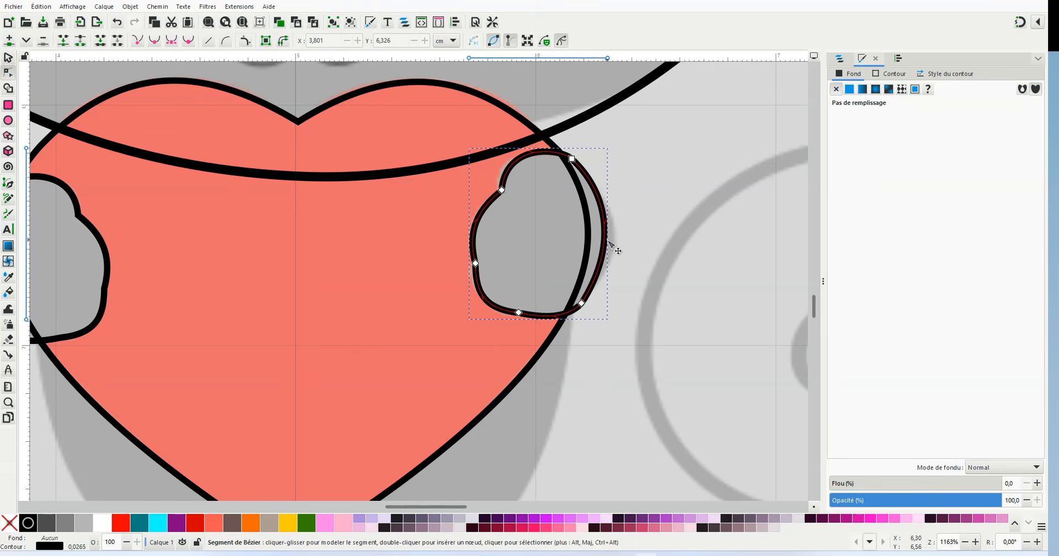
drag(605, 225, 613, 223)
click(646, 206)
Draw an ellipse about 2.31 cm wide and 2.25 cm high and place it over the mouse's body, centred on the heart.
ctrl+scroll(318, 262, down, 1)
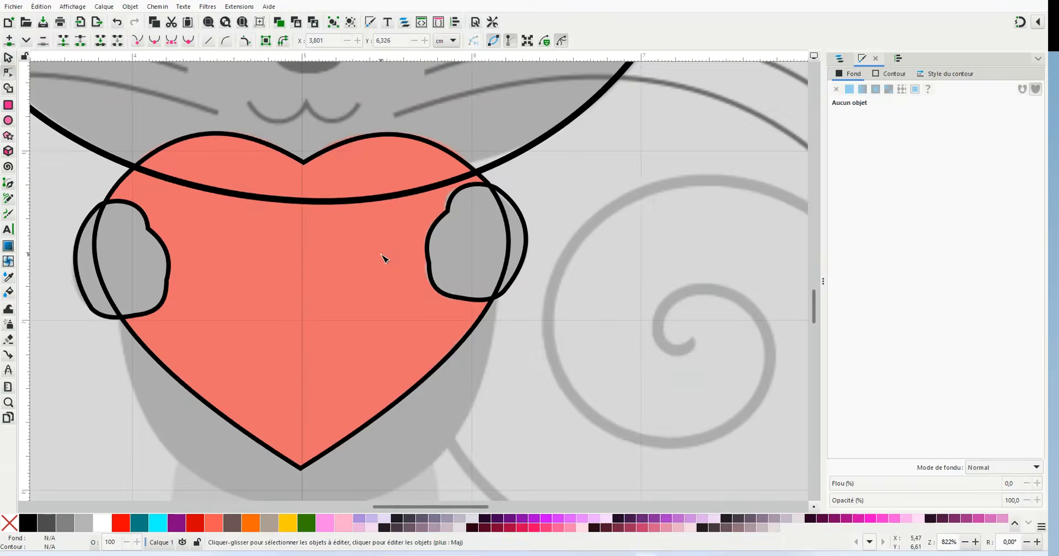
scroll(819, 321, down, 3)
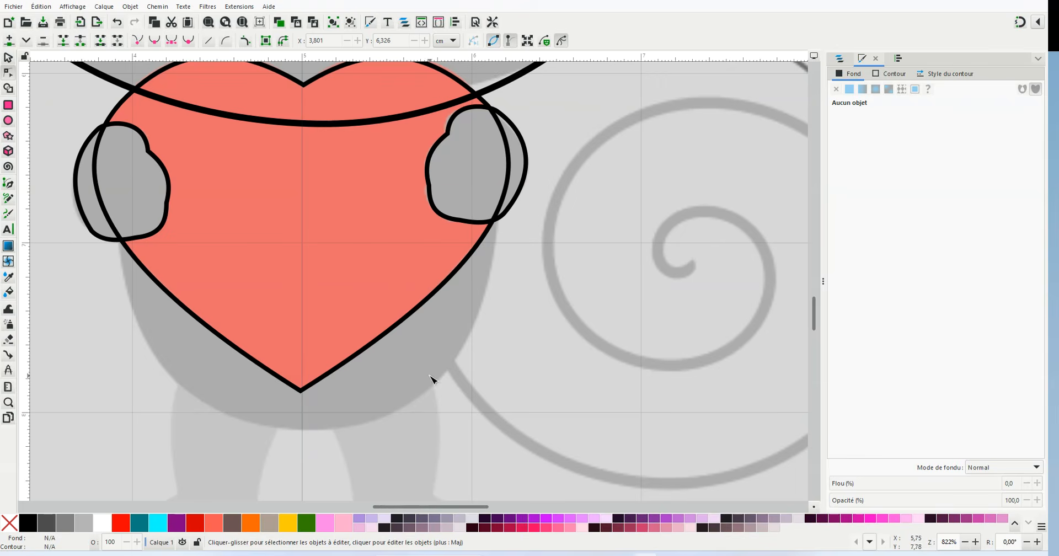
ctrl+scroll(118, 311, down, 2)
drag(407, 508, 370, 510)
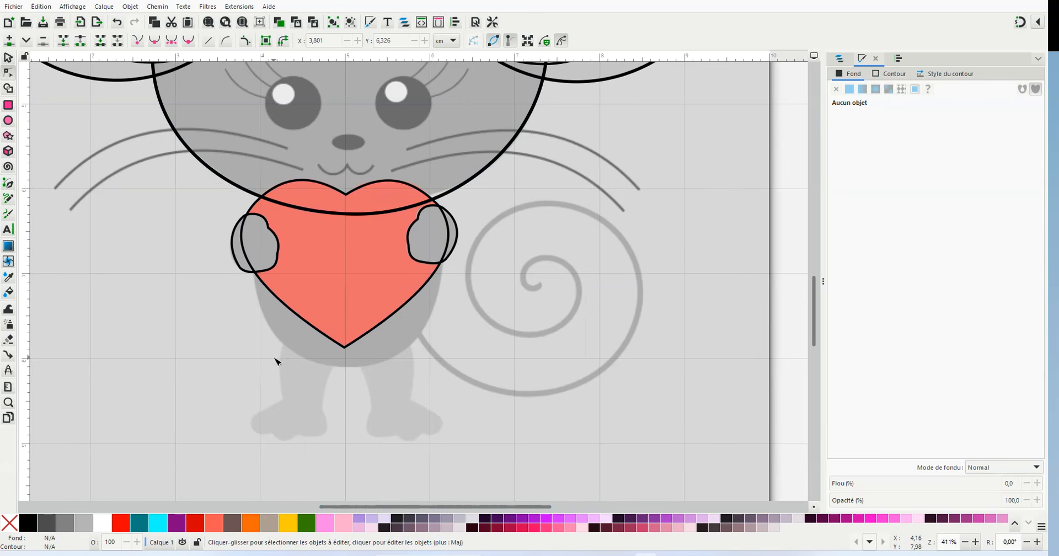
drag(818, 334, 818, 346)
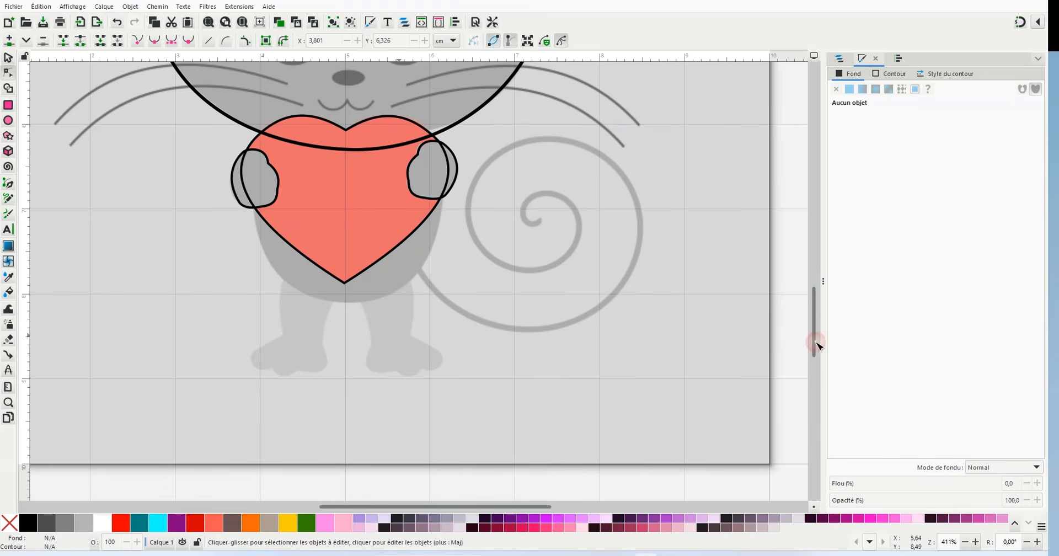
click(8, 123)
drag(562, 219, 758, 410)
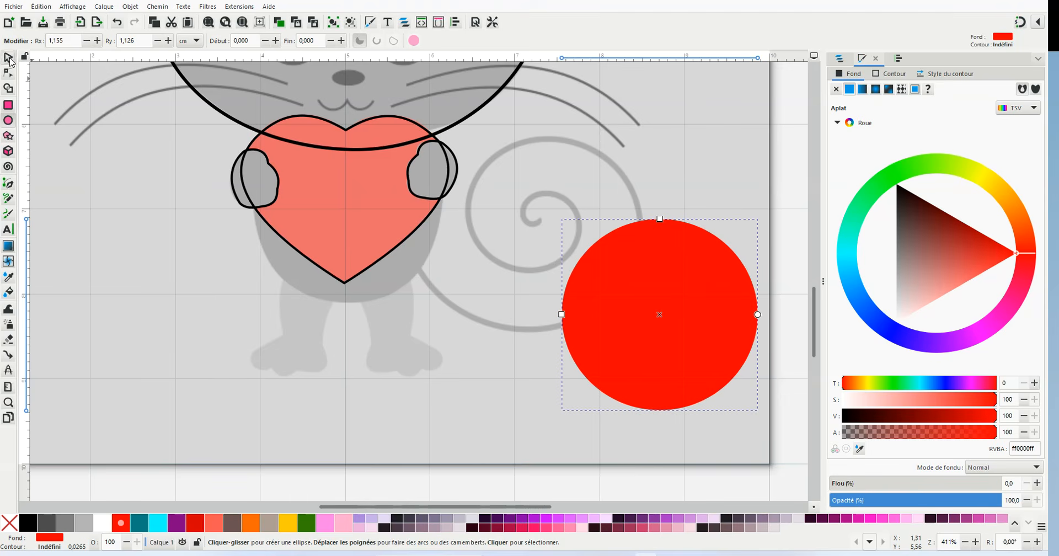
click(8, 58)
drag(665, 320, 351, 214)
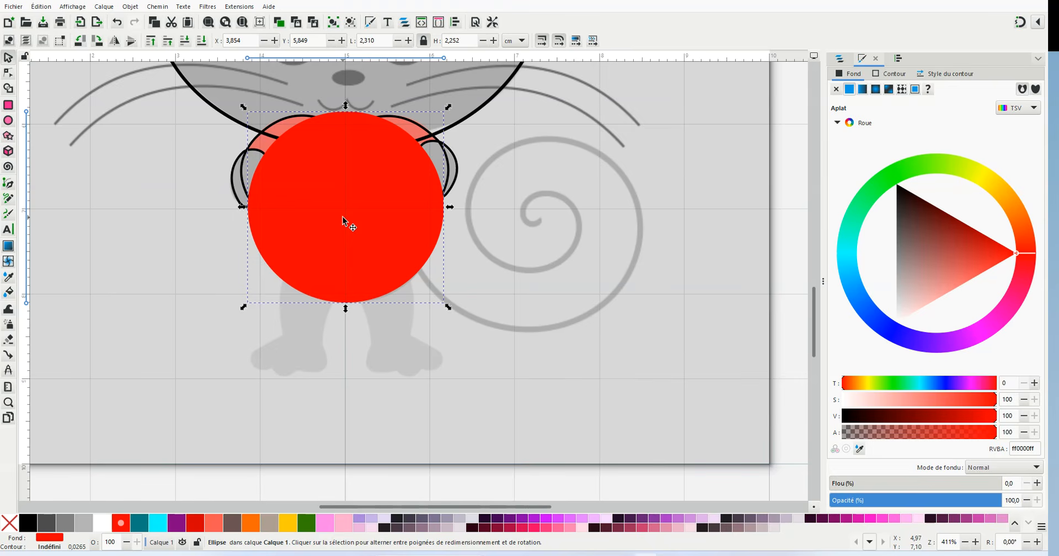
Give the body ellipse a solid black outline and remove its fill.
click(501, 207)
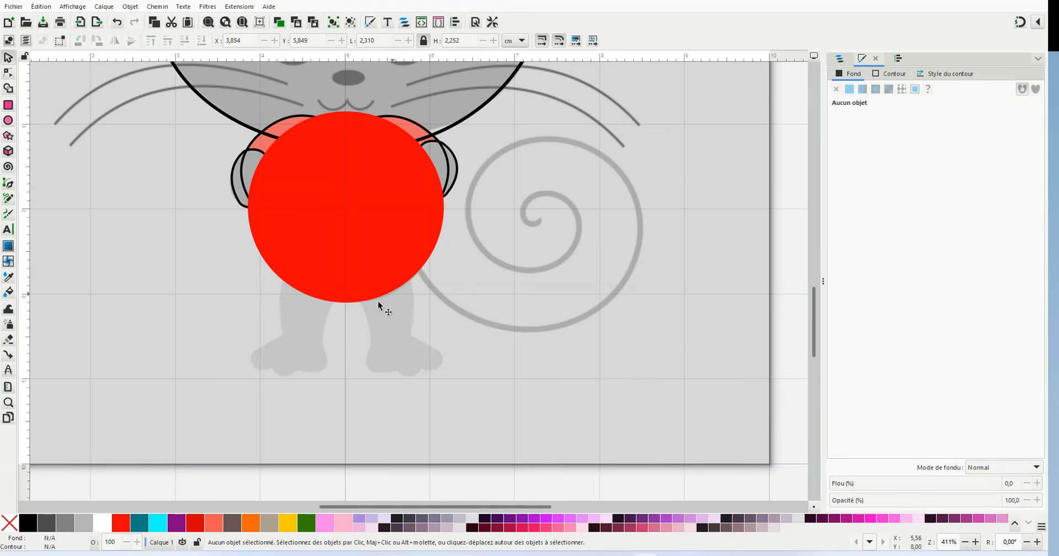
click(302, 176)
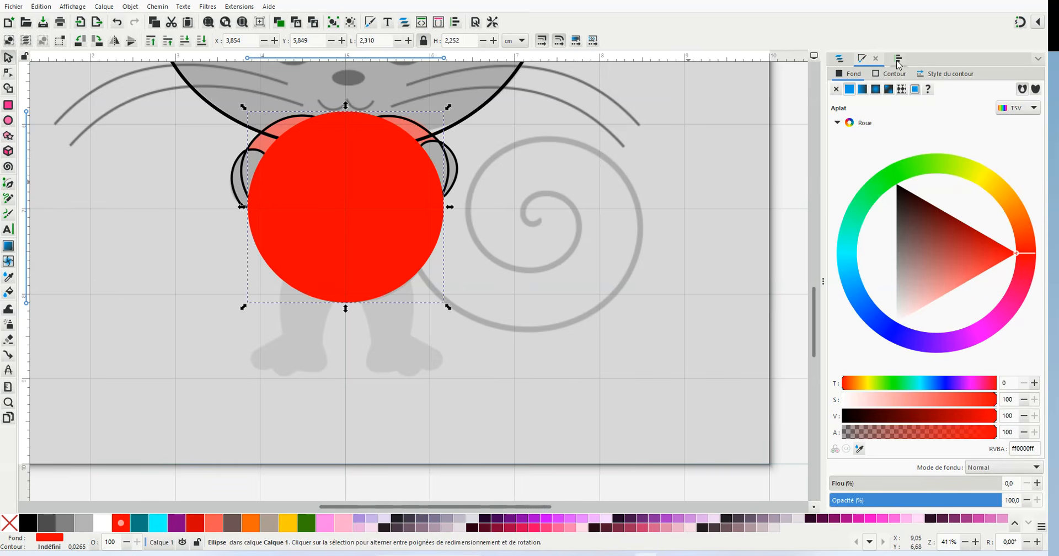
click(889, 75)
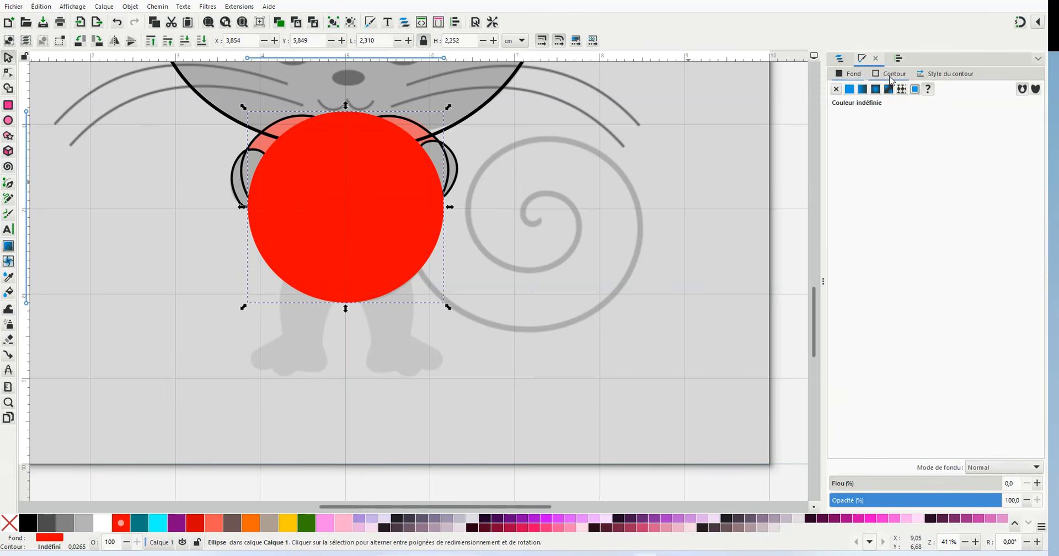
click(849, 89)
click(848, 74)
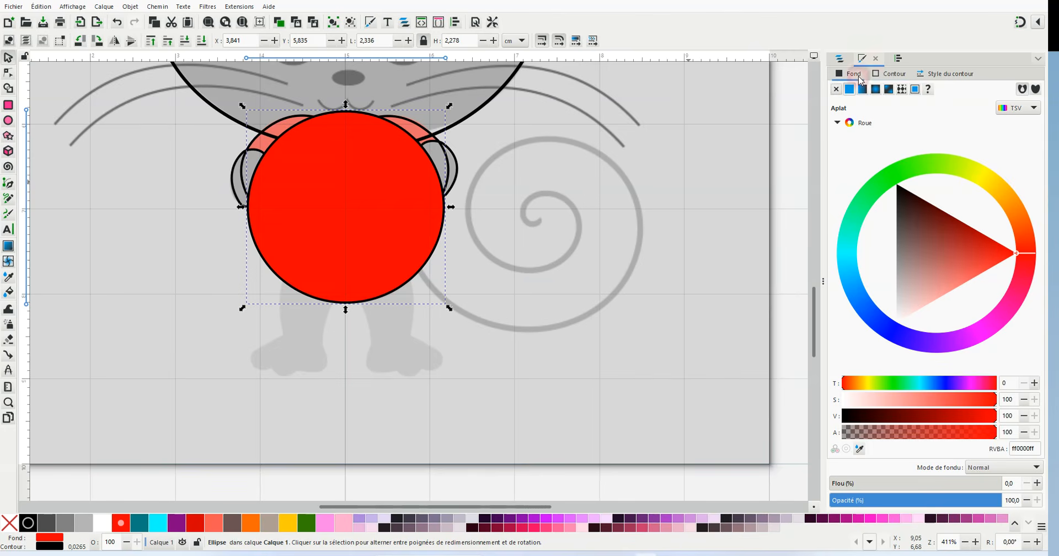
click(836, 89)
click(709, 170)
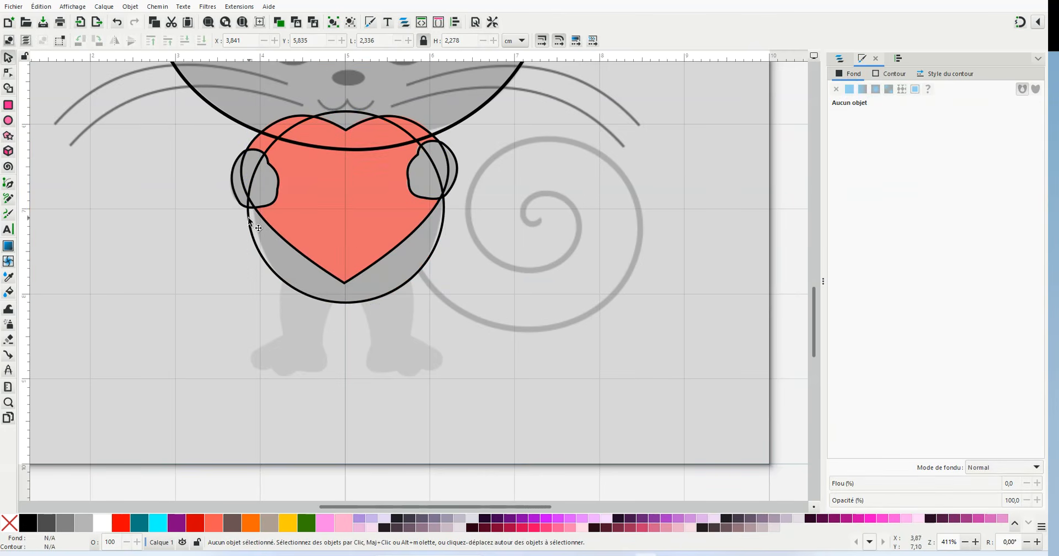
Draw a closed seven-corner Bézier path roughly around the mouse's left leg and foot, and show its nodes for editing.
click(11, 185)
scroll(295, 328, up, 2)
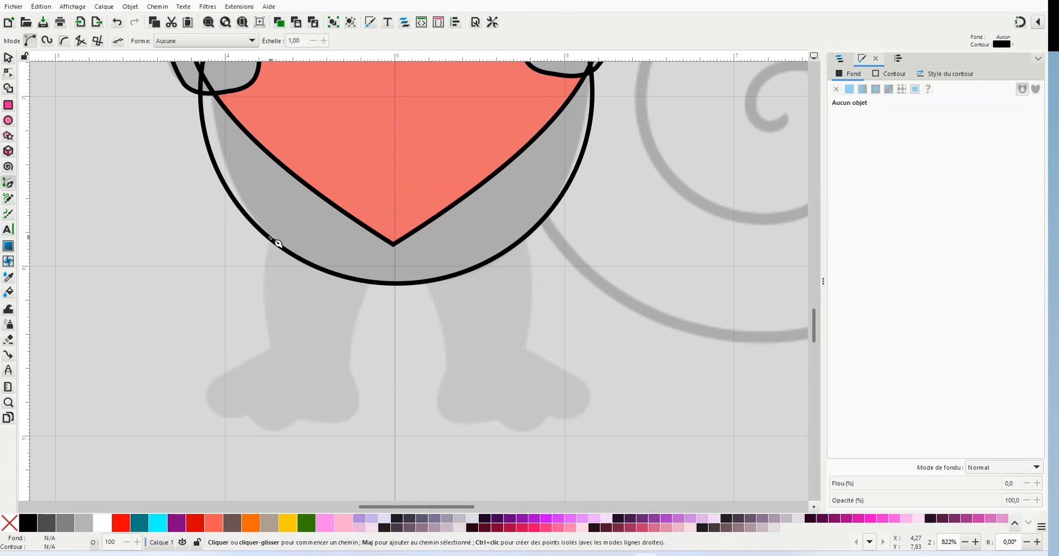
click(271, 239)
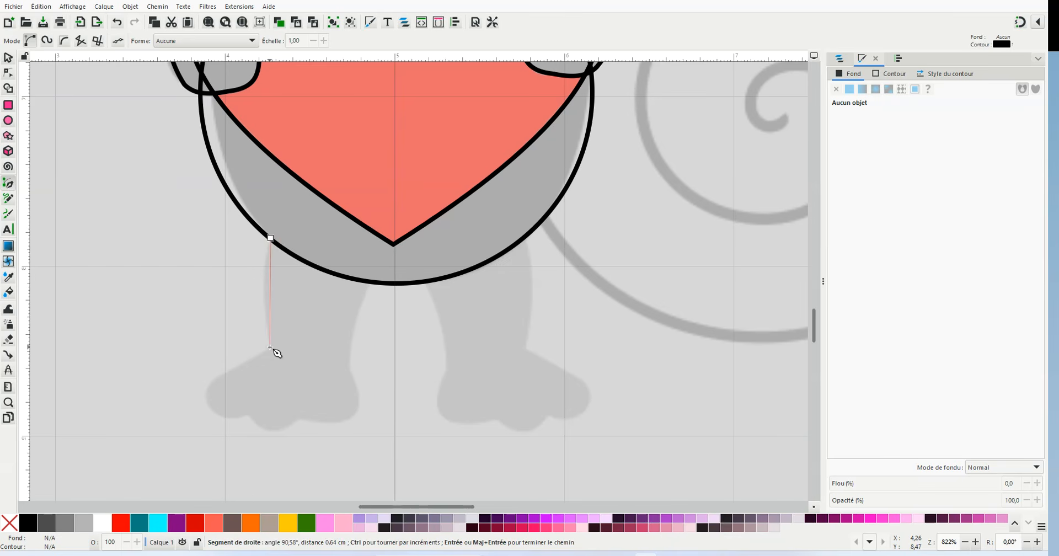
click(210, 381)
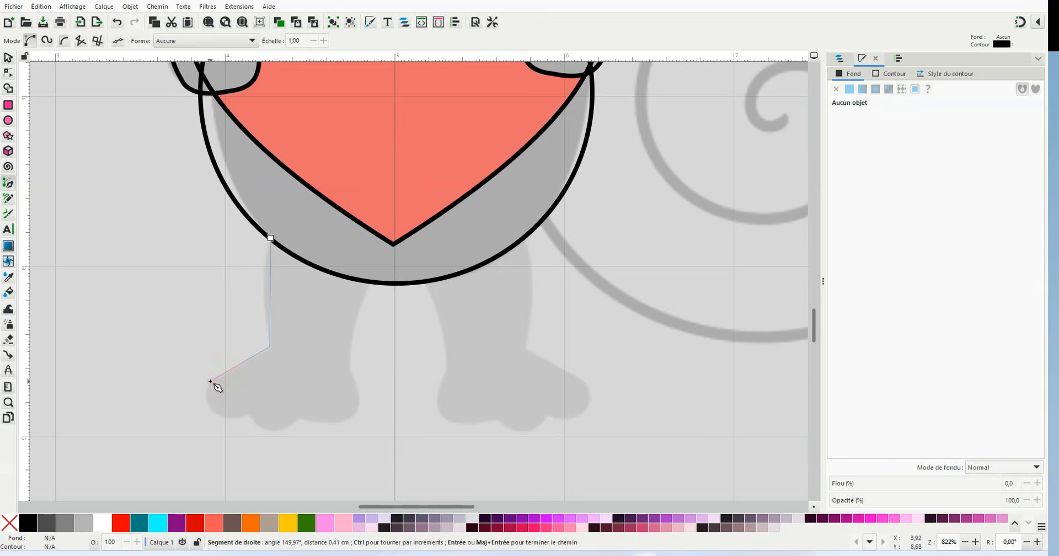
click(246, 415)
click(300, 418)
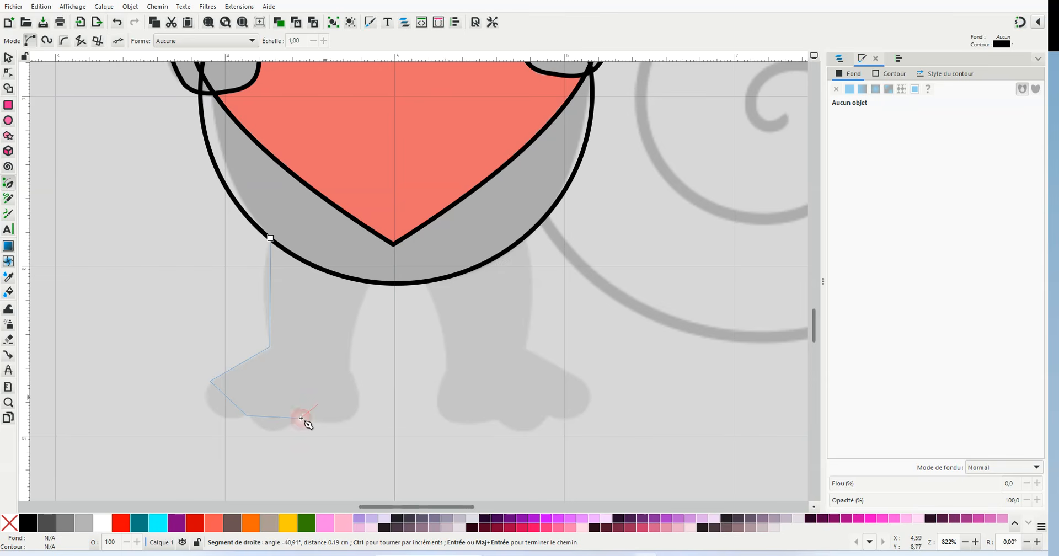
click(349, 371)
click(368, 282)
click(270, 237)
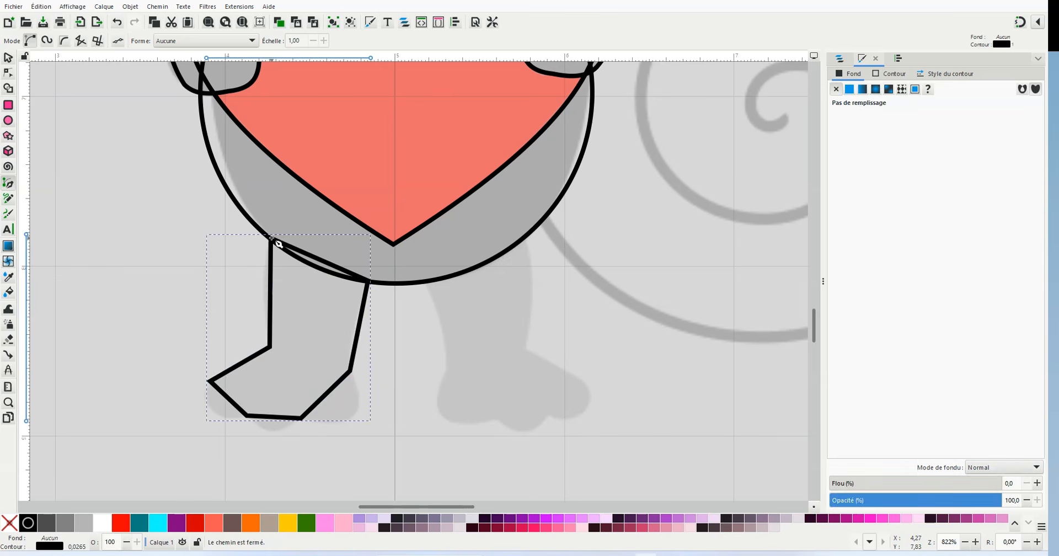
click(7, 74)
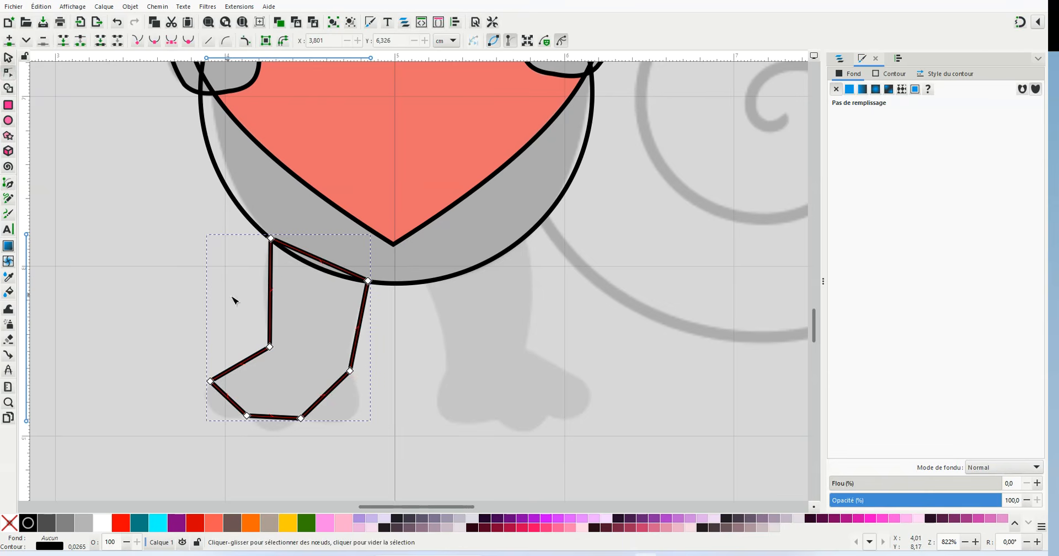
Bend the left leg path's segments so the top follows the body curve and the foot matches the template's rounded toes.
scroll(289, 415, up, 1)
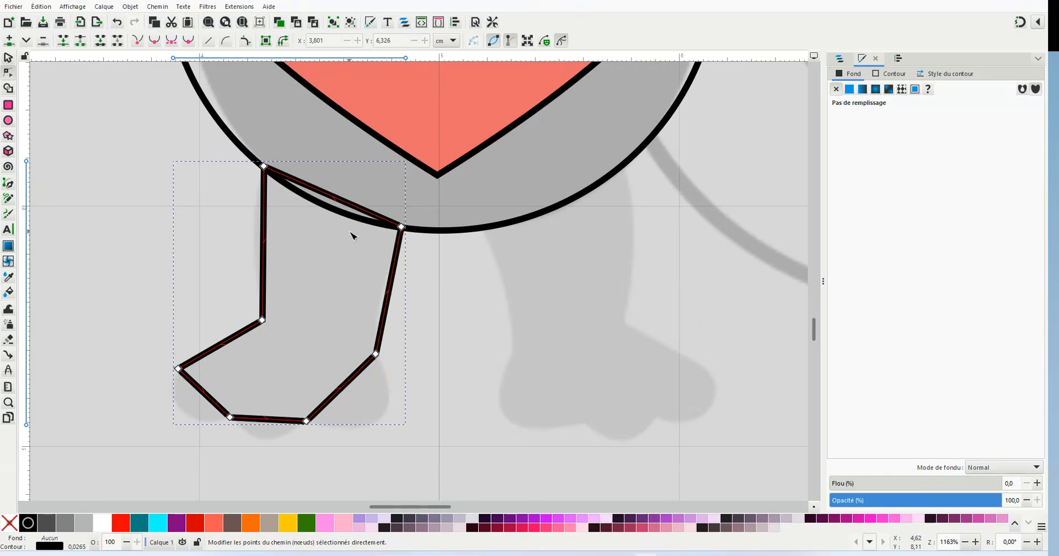
drag(332, 197, 333, 210)
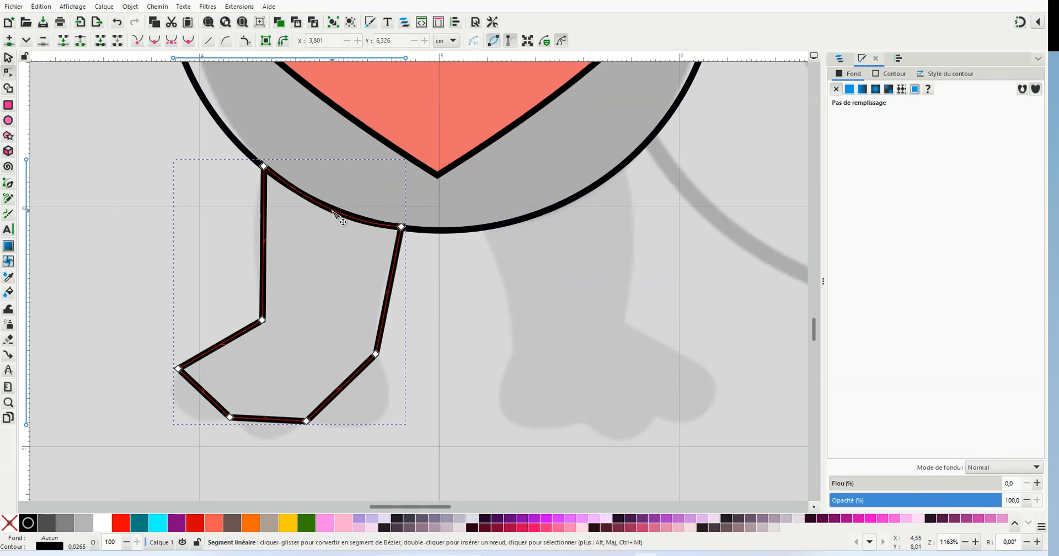
drag(265, 245, 257, 247)
drag(387, 291, 384, 293)
drag(347, 395, 385, 420)
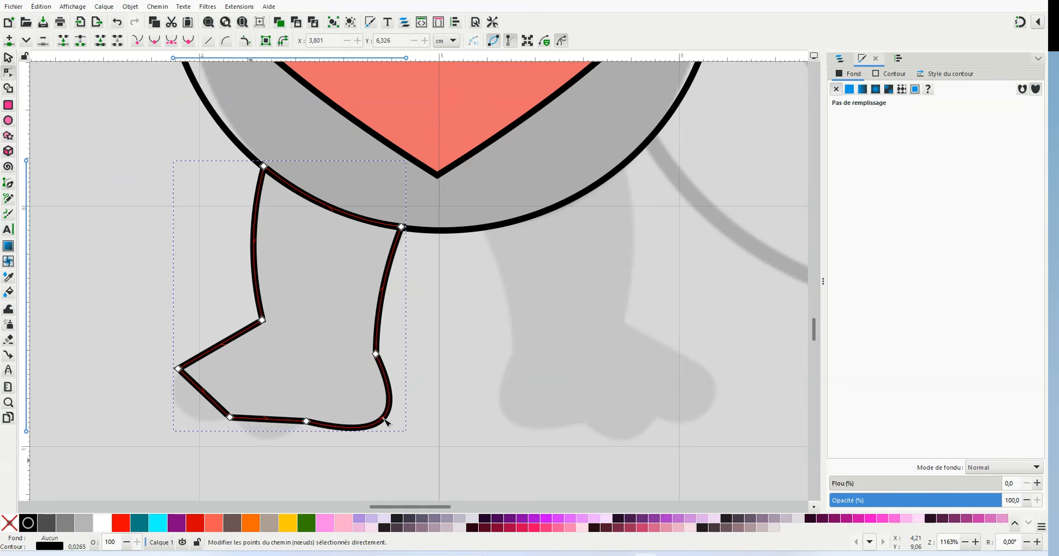
drag(268, 420, 270, 441)
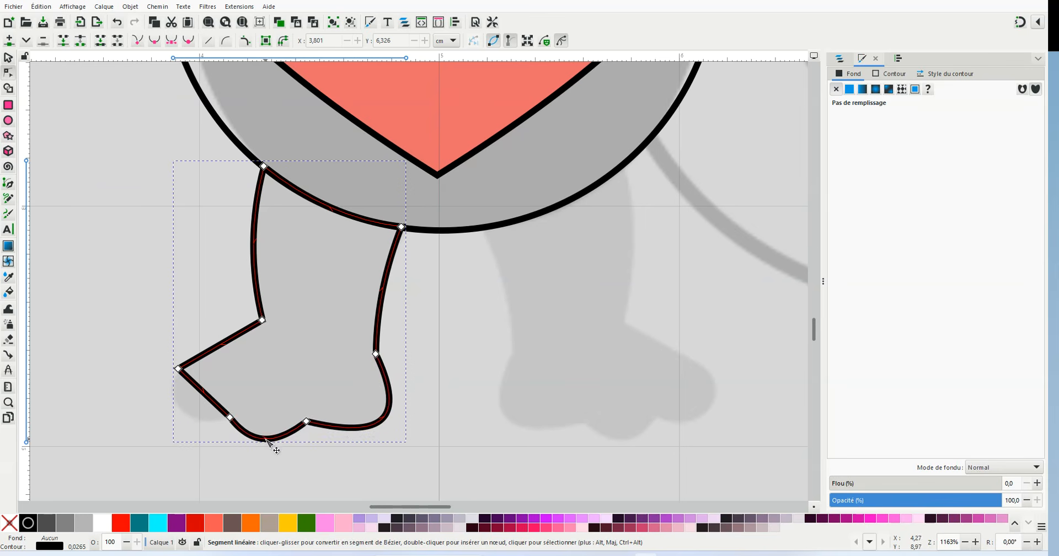
drag(204, 393, 179, 414)
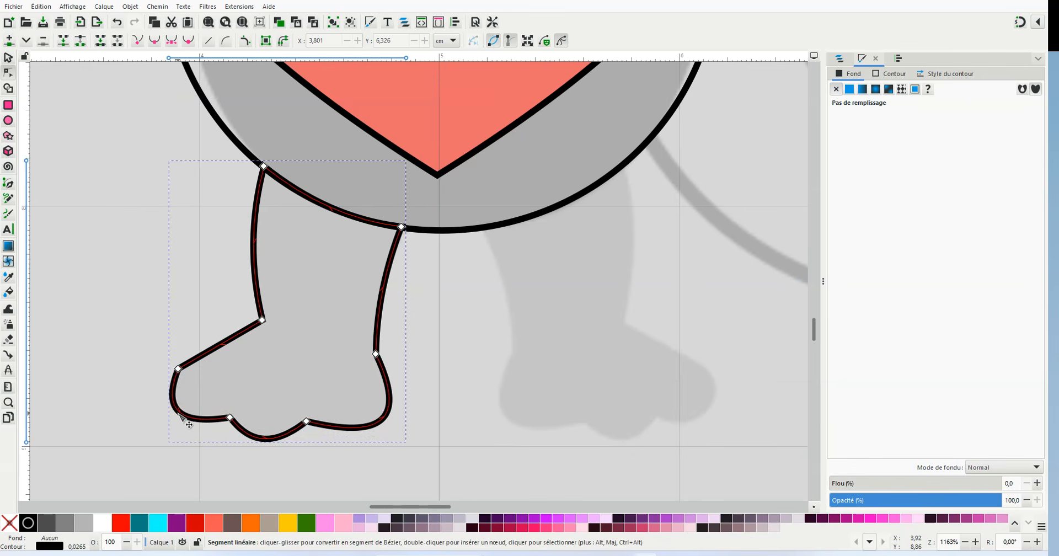
drag(224, 346, 224, 344)
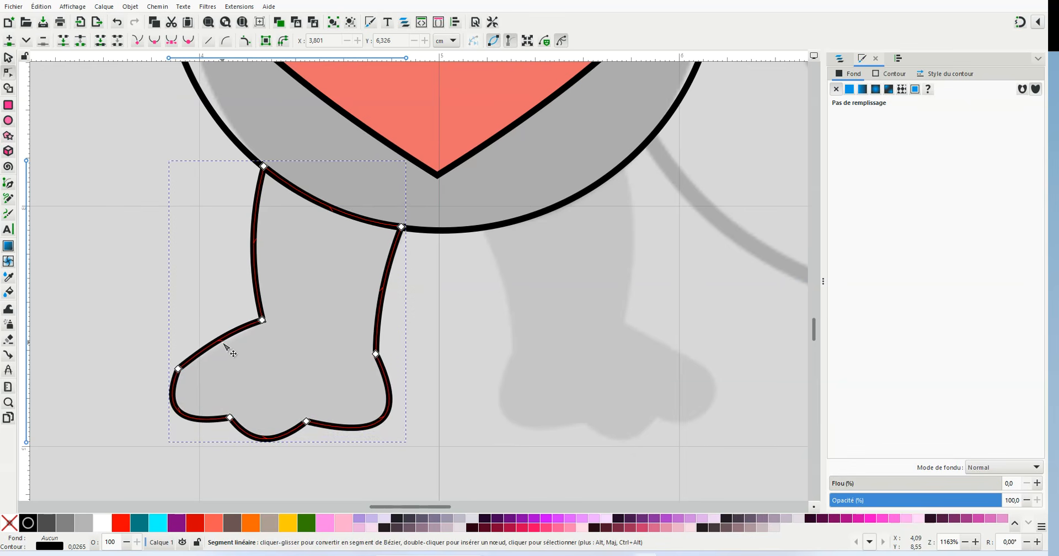
click(118, 302)
Duplicate the finished left leg and flip the copy horizontally.
scroll(588, 276, down, 1)
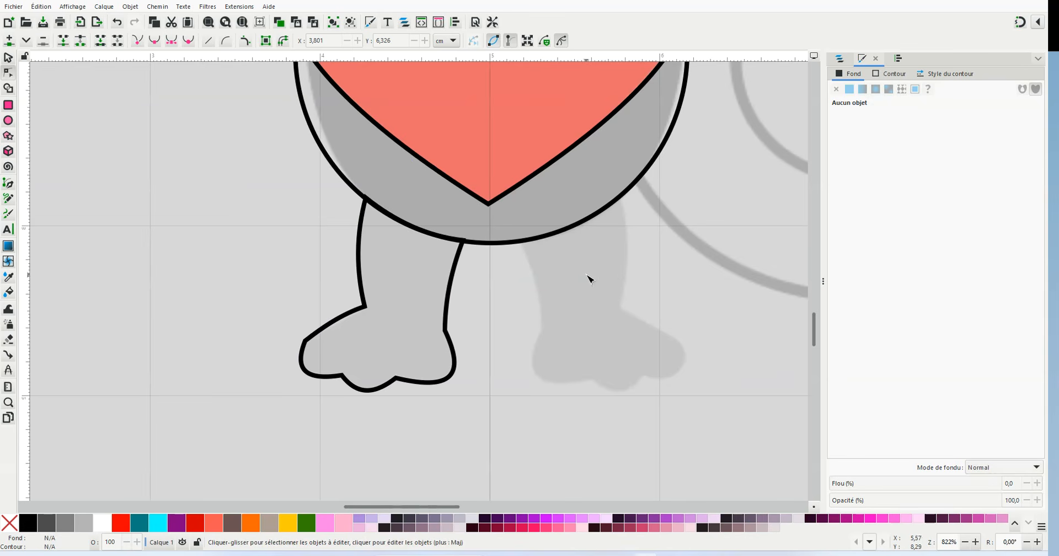
click(360, 257)
right_click(361, 257)
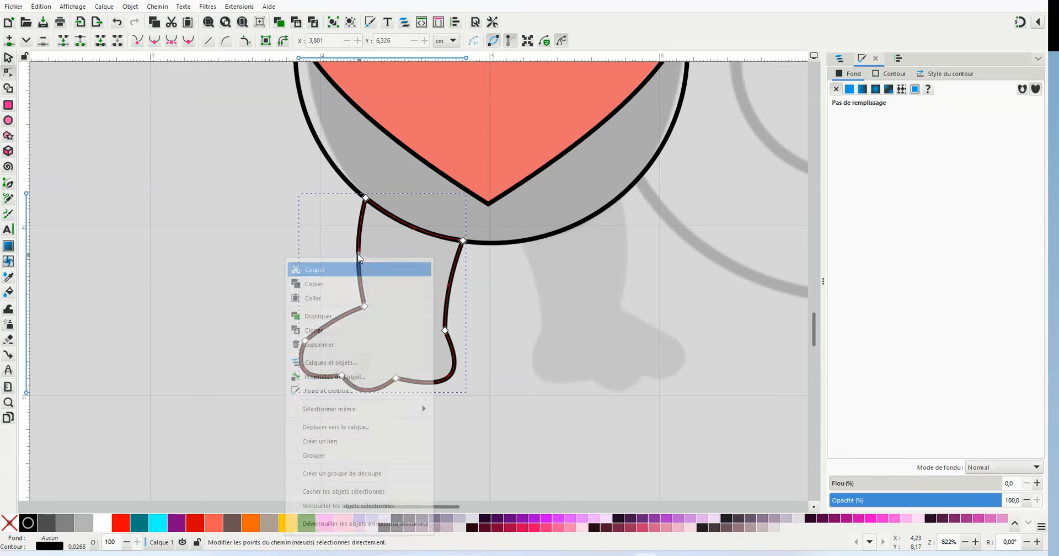
click(354, 324)
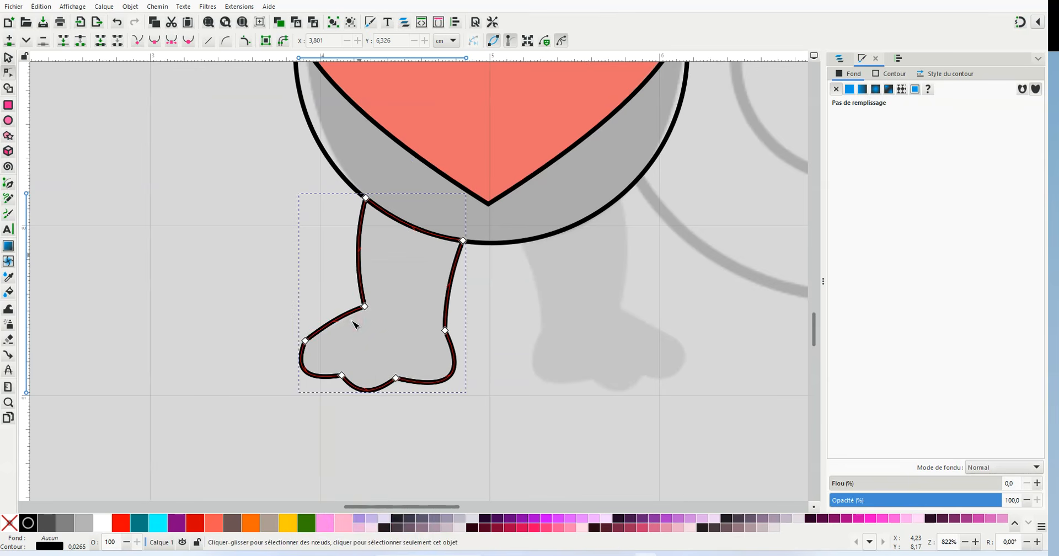
click(99, 7)
mouse_move(132, 6)
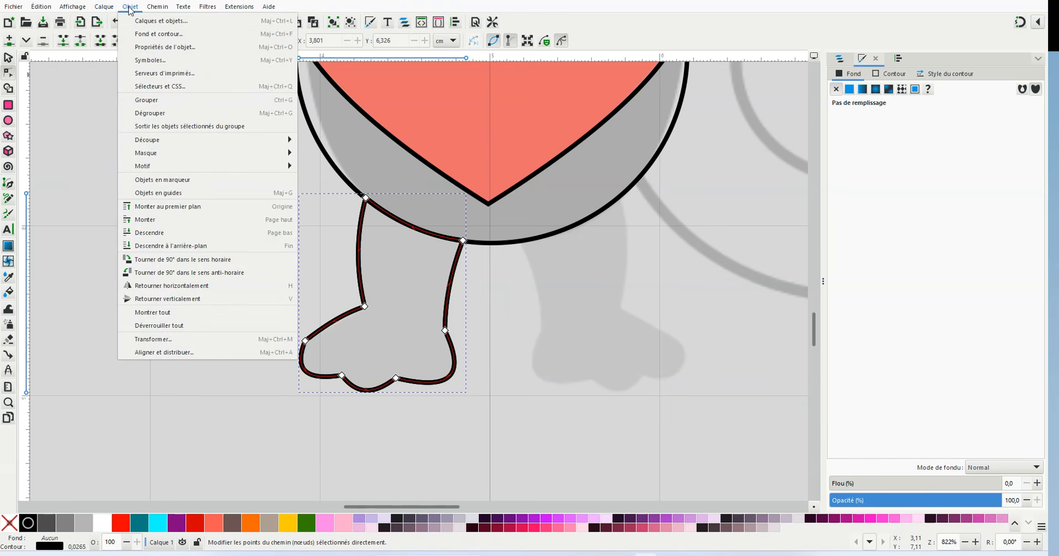
click(167, 285)
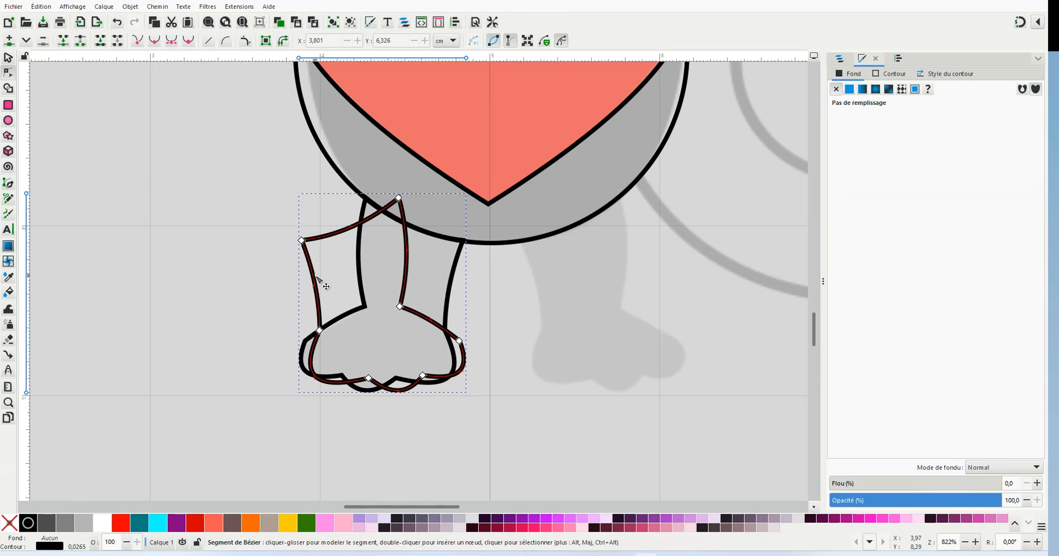
Undo the accidental bend in the flipped leg copy and place it over the template's right leg.
mouse_move(312, 273)
mouse_down()
mouse_move(343, 279)
mouse_move(323, 280)
mouse_up()
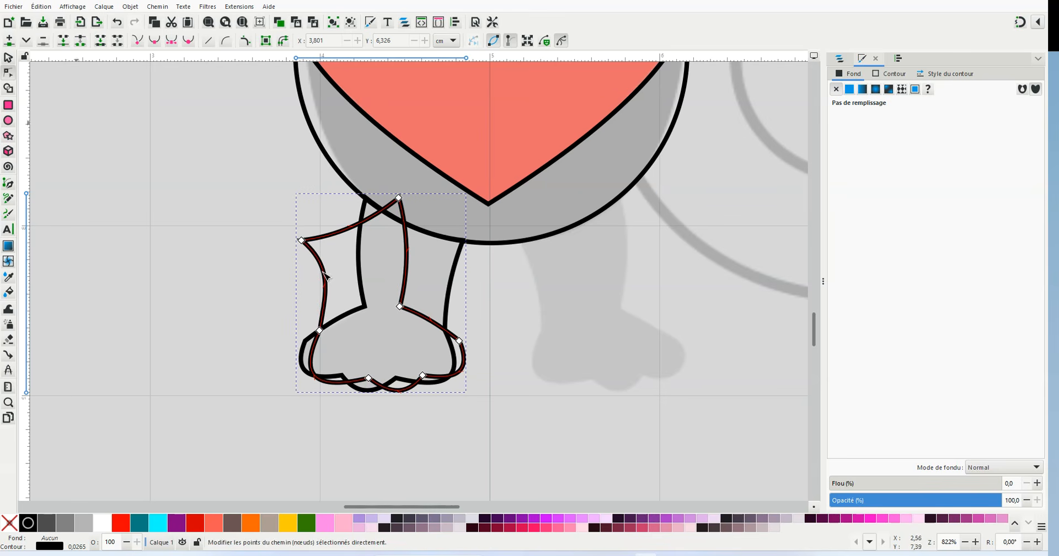
click(8, 57)
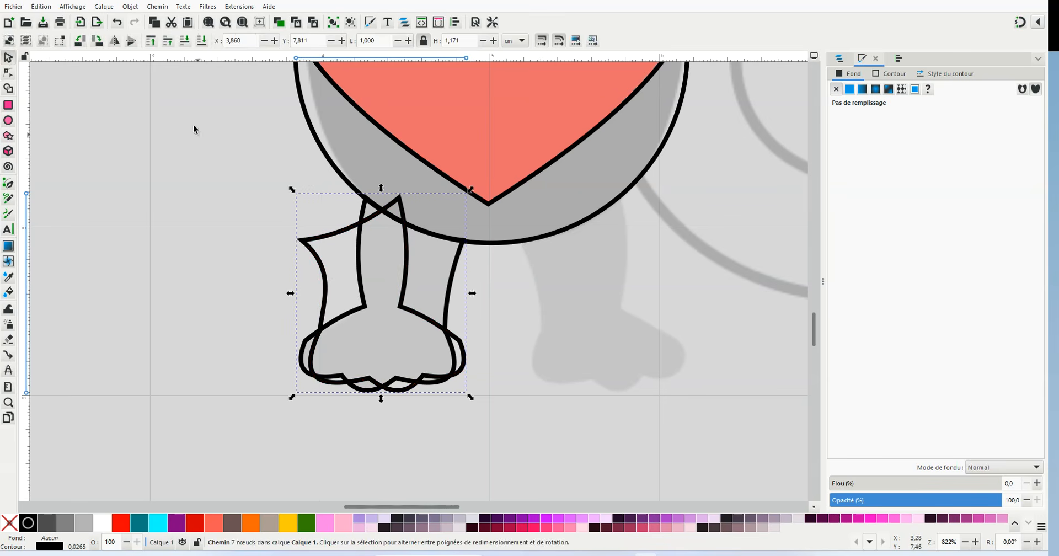
click(117, 22)
drag(311, 270, 537, 309)
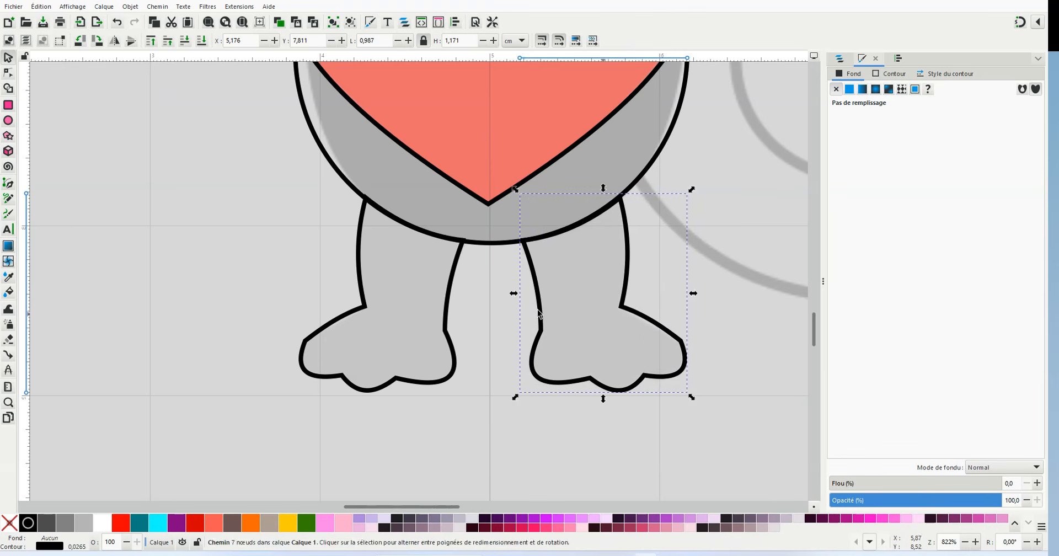
click(712, 316)
Duplicate the faded mouse template image, then unlock the copy and move it beside the page, left of the traced drawing.
ctrl+scroll(671, 241, down, 3)
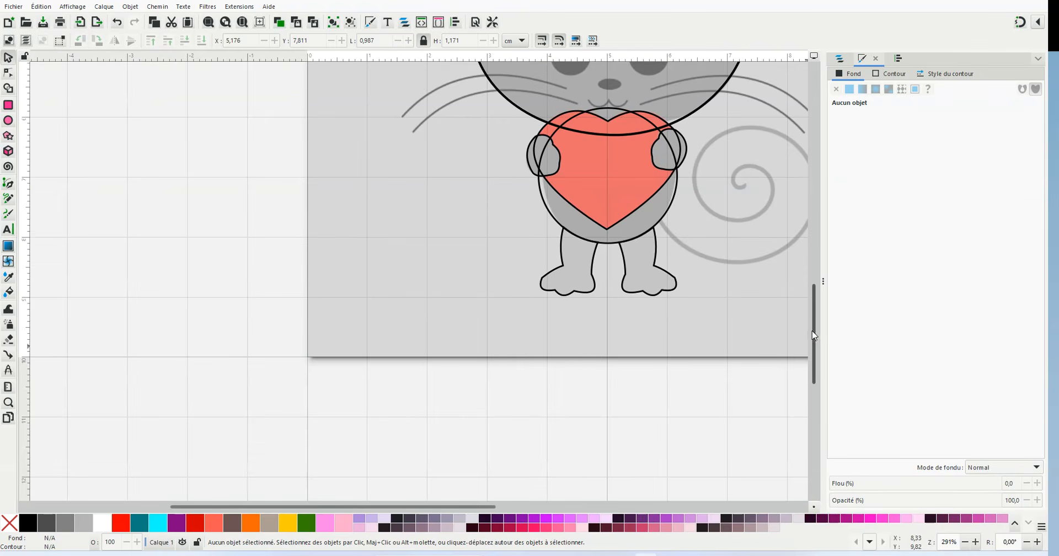
drag(818, 343, 824, 298)
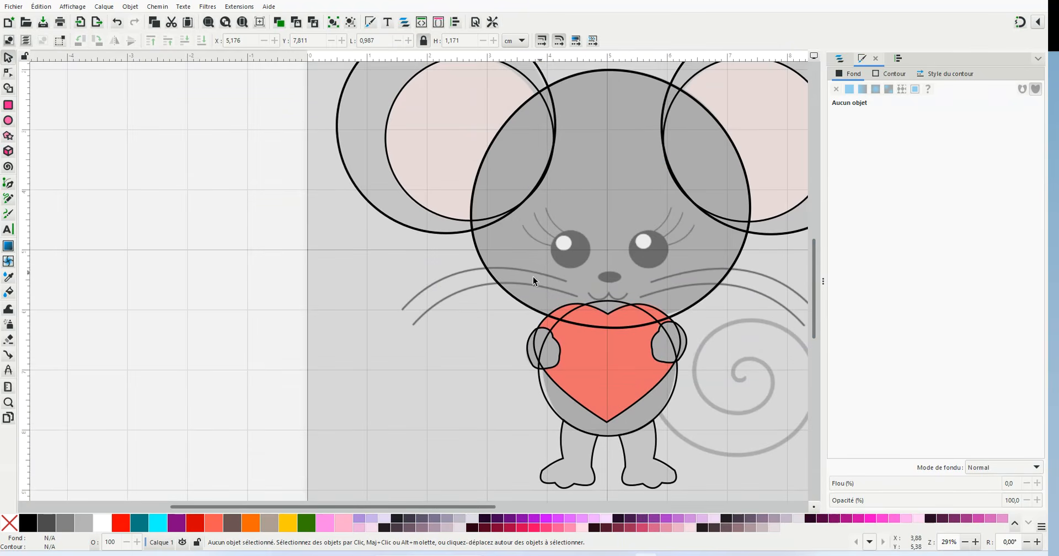
drag(414, 508, 507, 513)
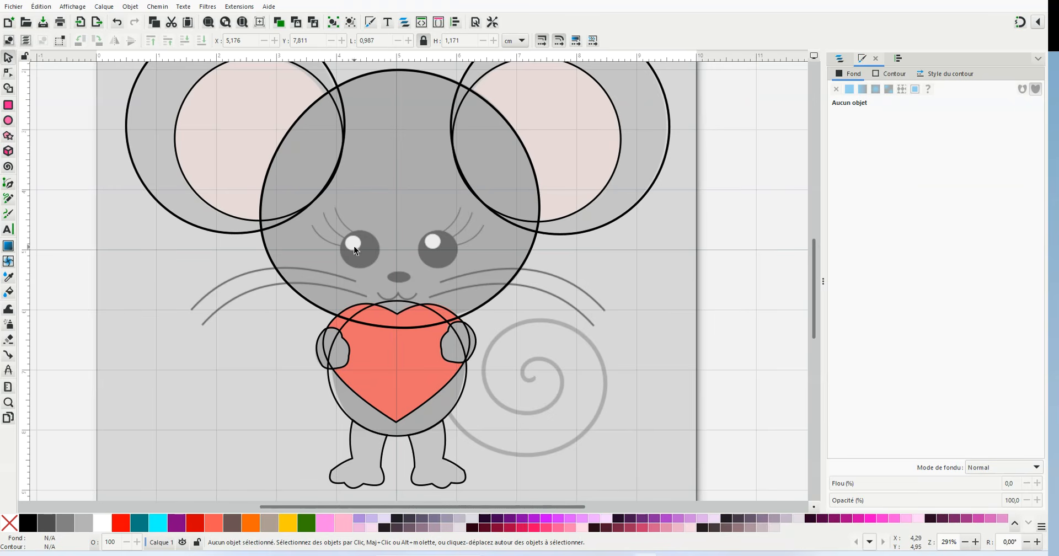
ctrl+scroll(388, 253, down, 1)
ctrl+scroll(388, 237, up, 1)
ctrl+scroll(390, 231, down, 1)
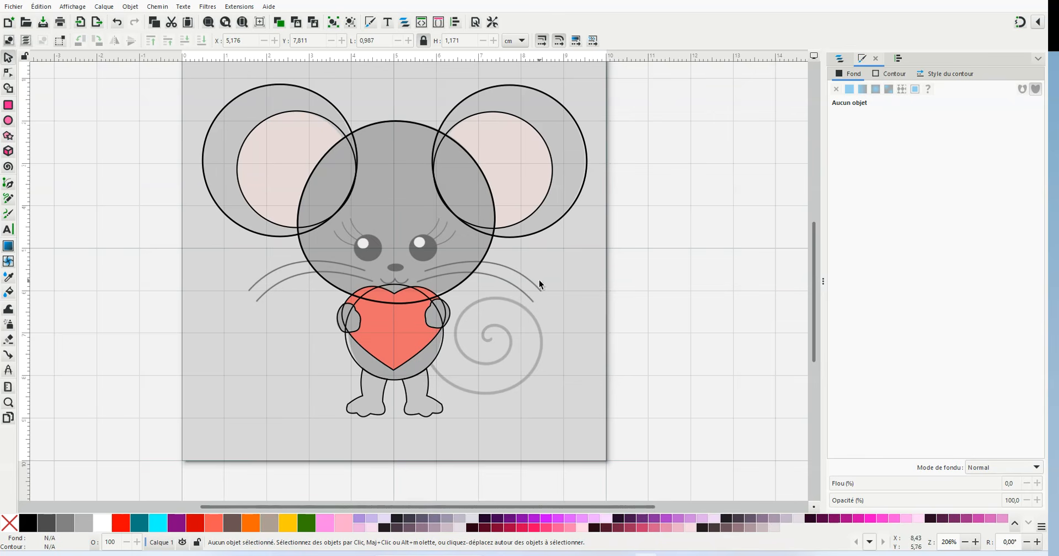
click(841, 60)
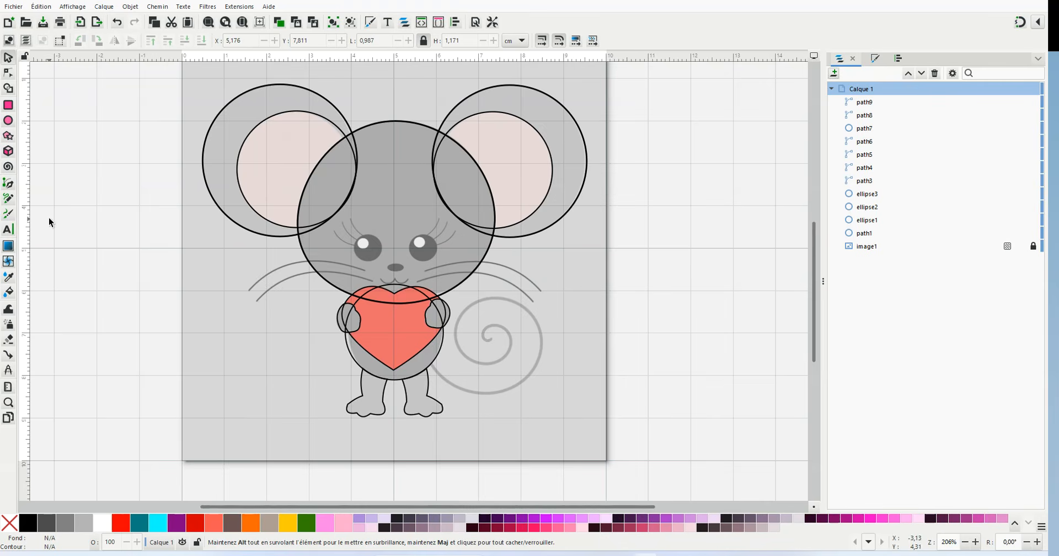
scroll(50, 218, down, 1)
drag(451, 506, 329, 506)
click(977, 252)
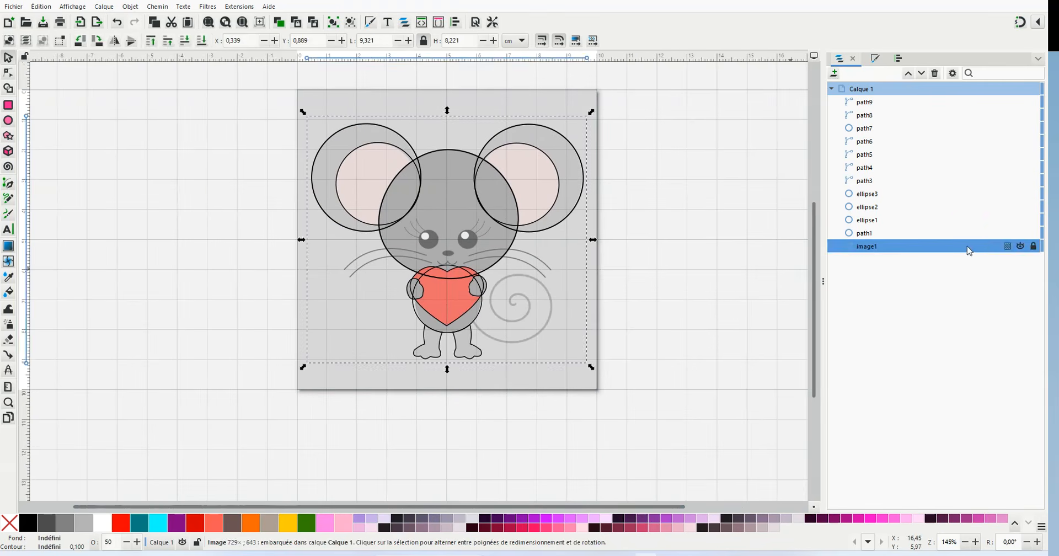
right_click(969, 251)
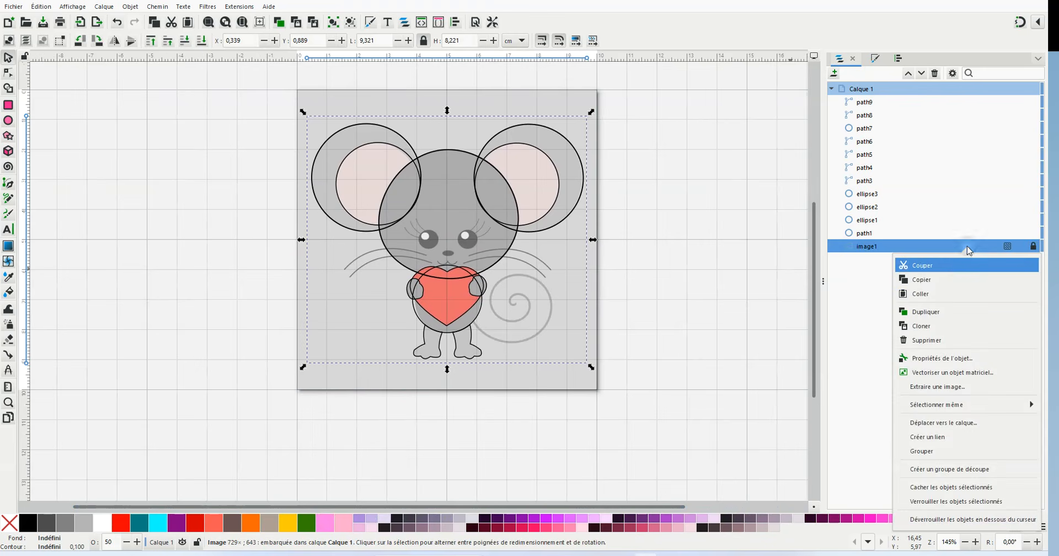
click(944, 314)
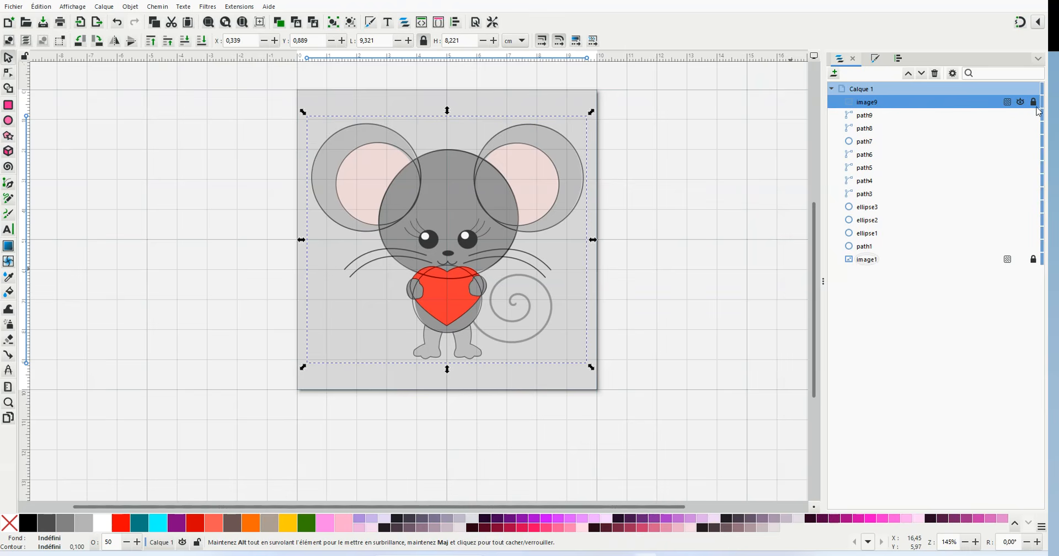
click(1034, 102)
drag(413, 128, 114, 134)
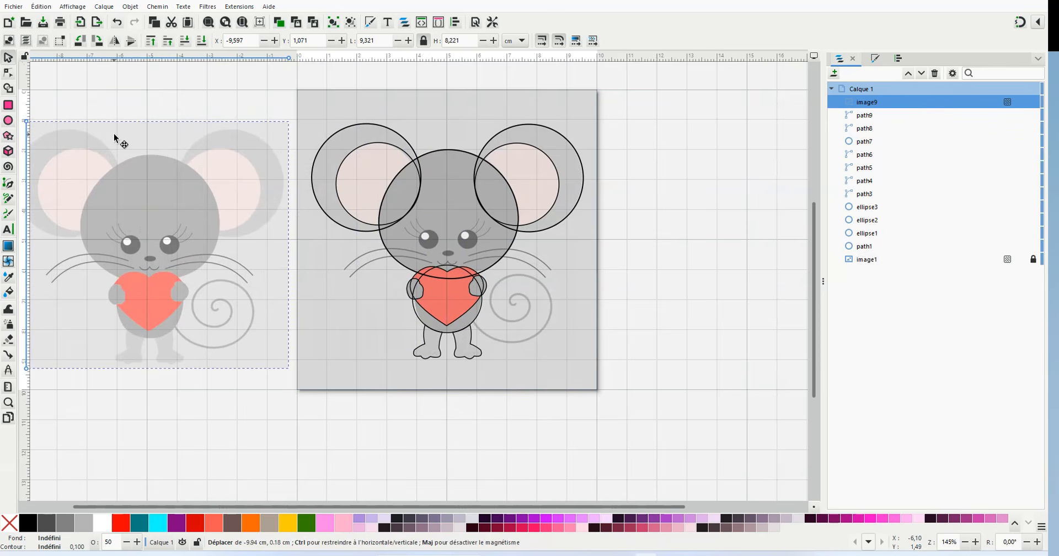
Set the opacity of the copied mouse image to 100%.
click(1007, 103)
drag(975, 146, 1018, 139)
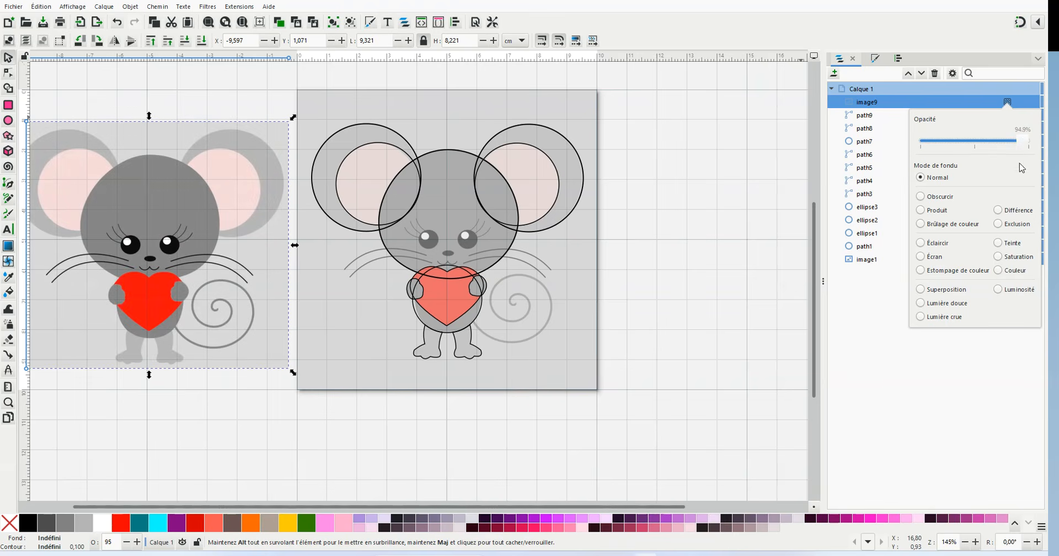
click(1028, 142)
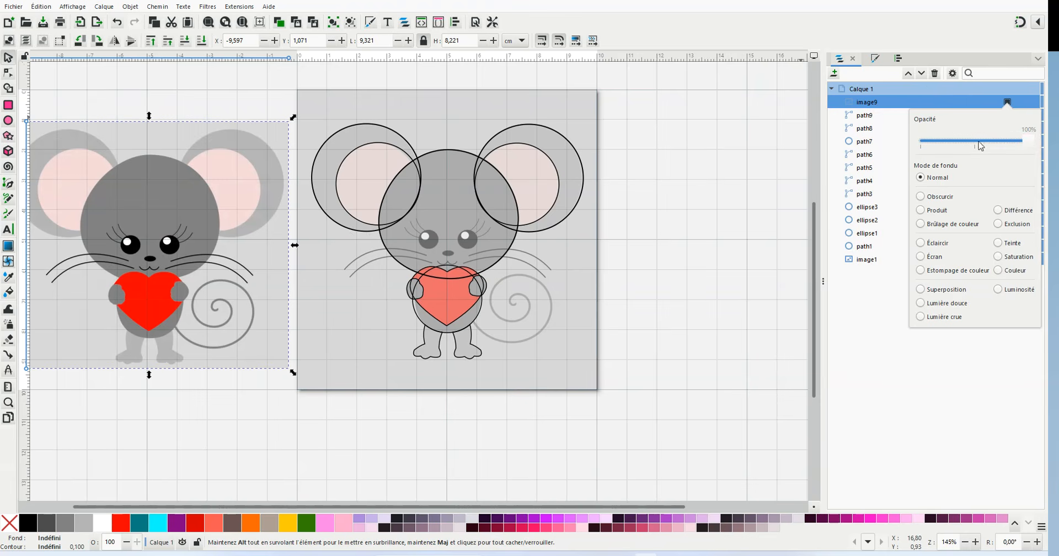
click(779, 131)
Lock the full-colour reference copy and hide the original faded template image.
click(1035, 104)
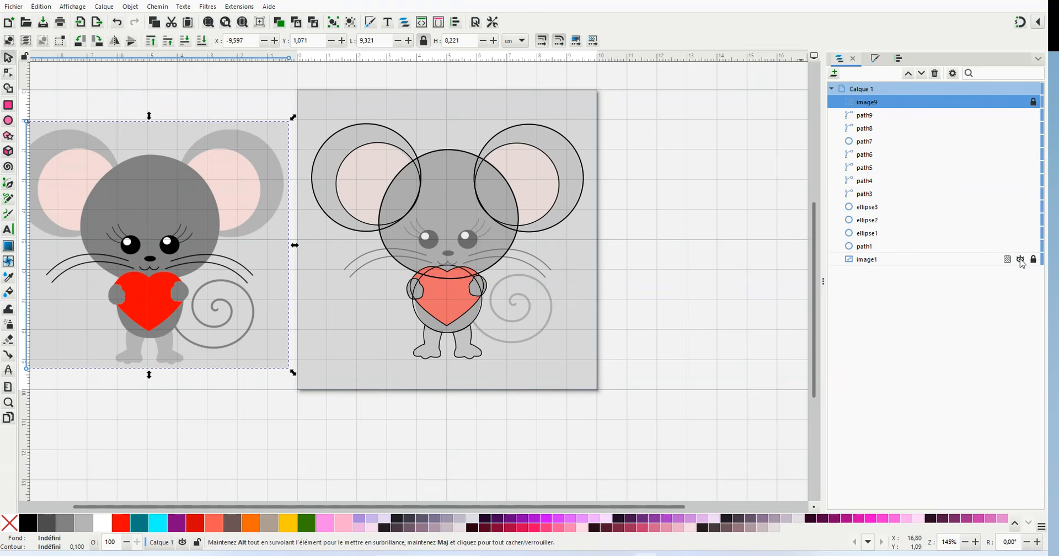
click(1020, 259)
click(743, 271)
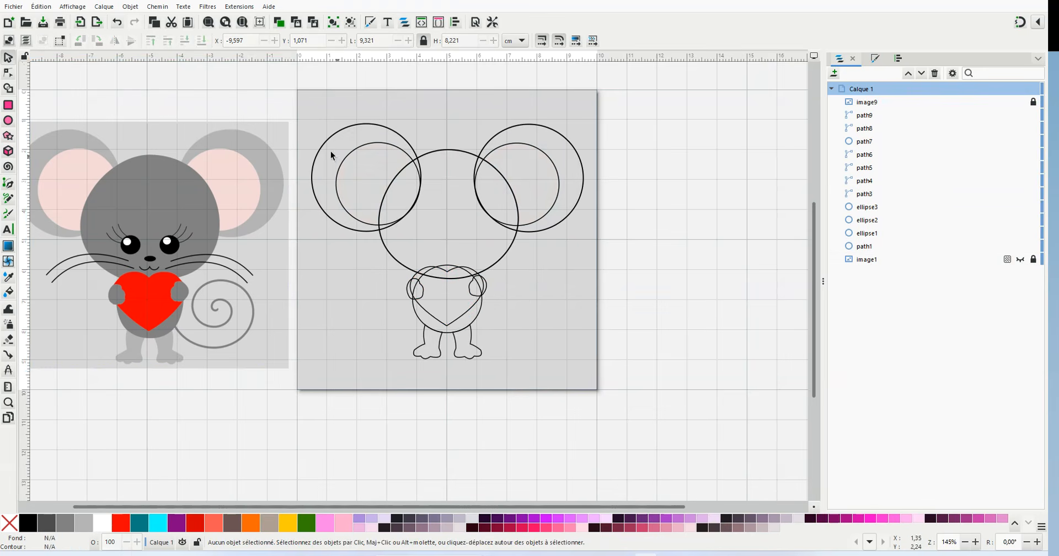
Select all the traced mouse shapes on the page and open them in the Shape Builder.
click(8, 73)
drag(300, 120, 589, 373)
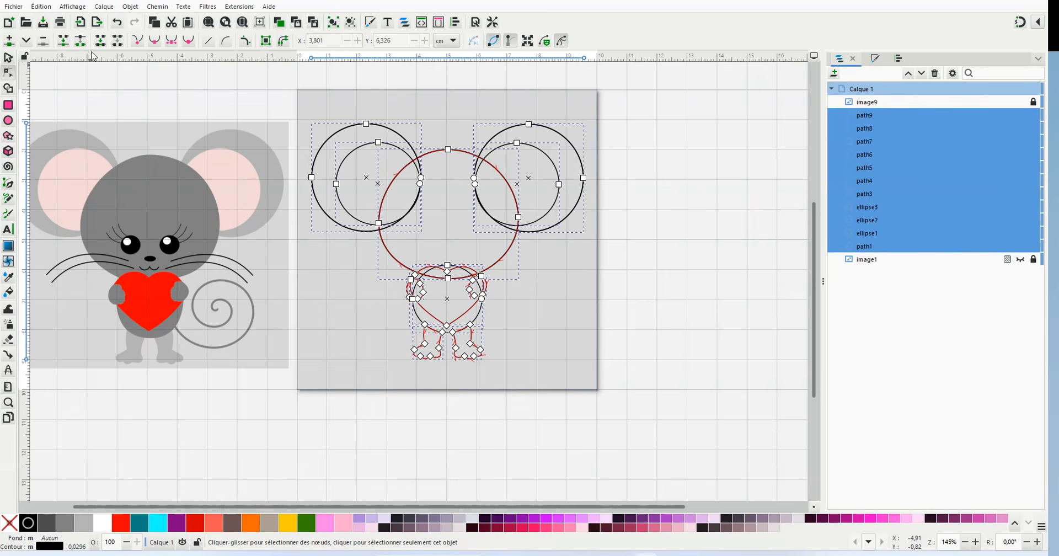
click(8, 88)
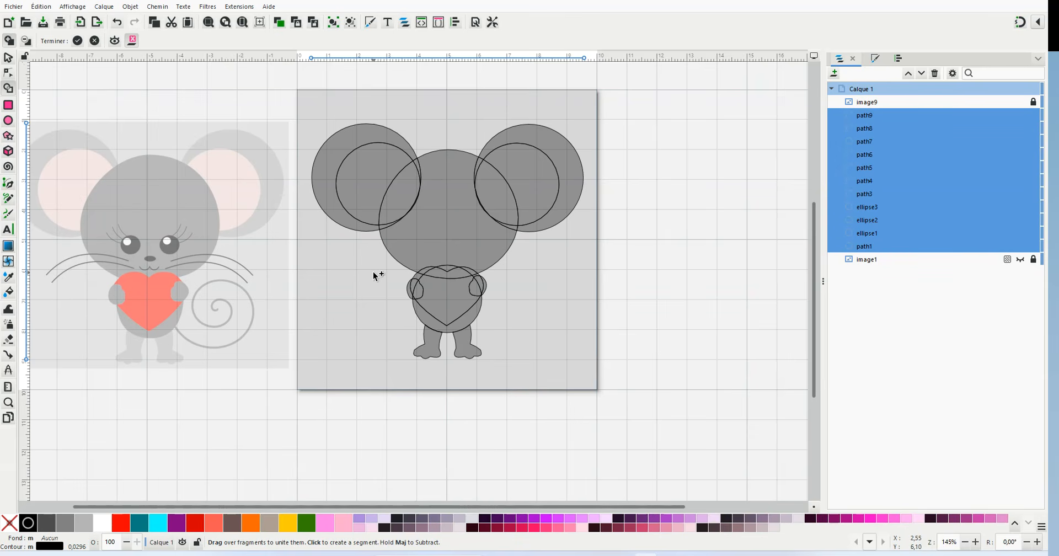
Create separate segments for the outer rim and the inner area of both ears outside the head.
scroll(441, 200, up, 1)
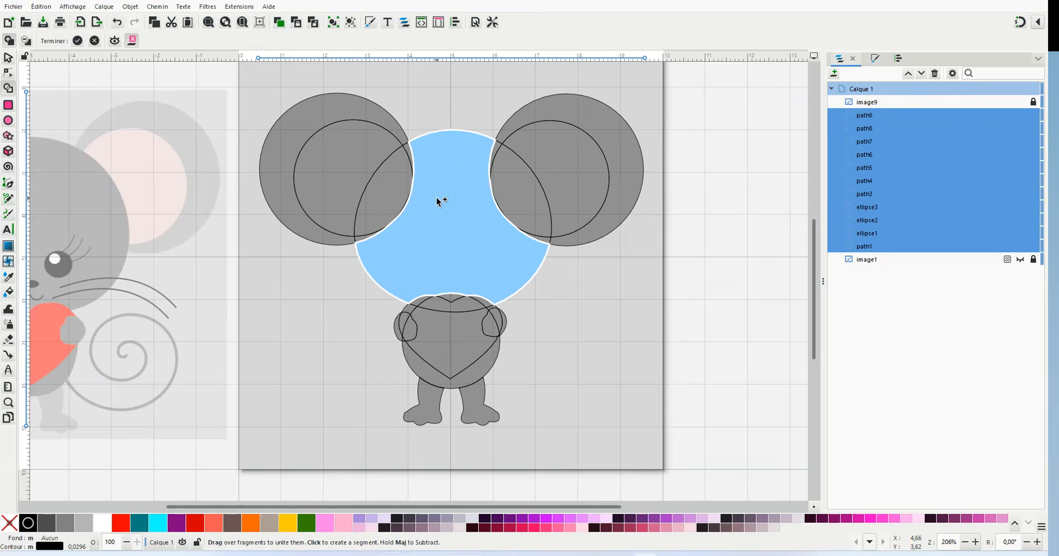
scroll(458, 116, up, 1)
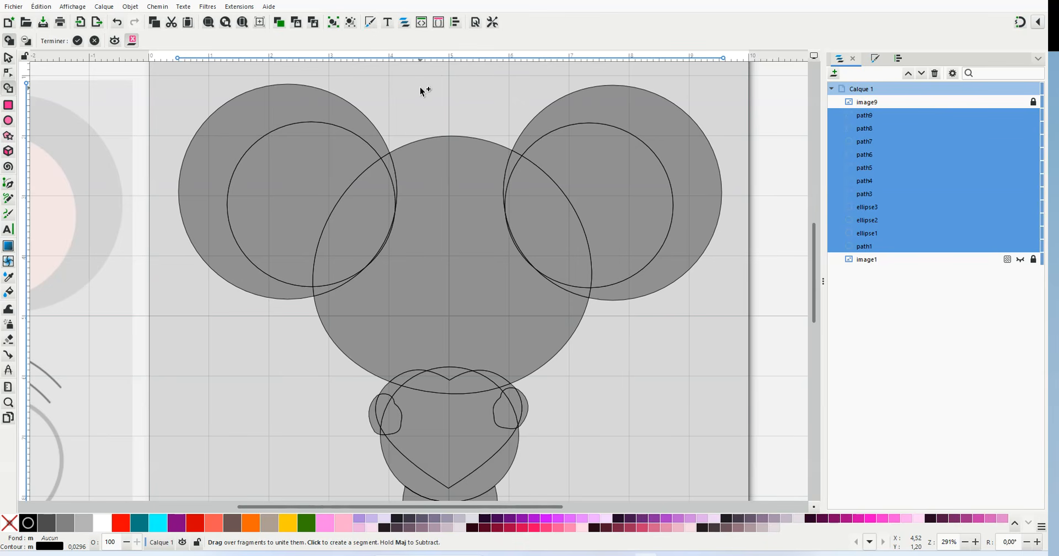
click(349, 118)
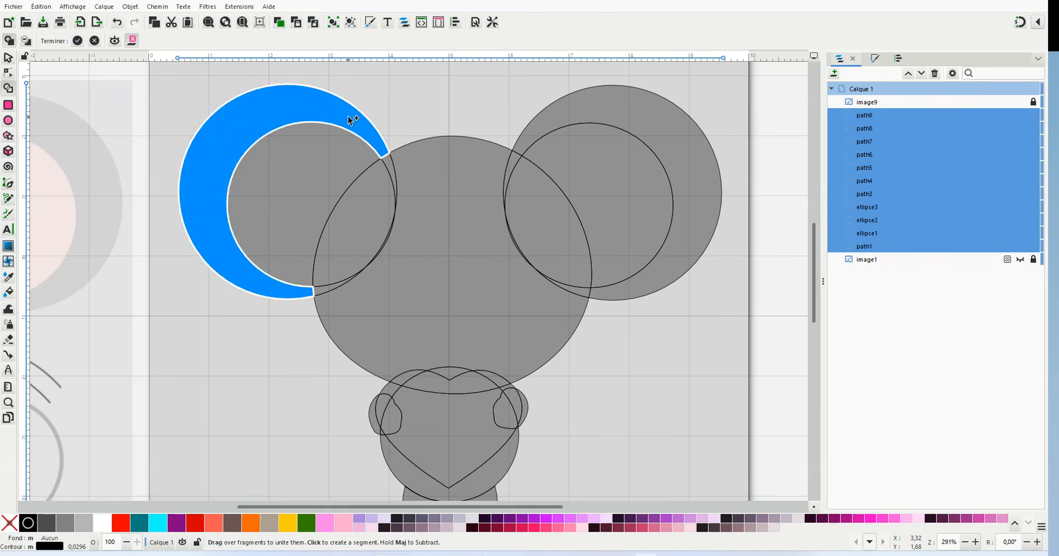
click(564, 105)
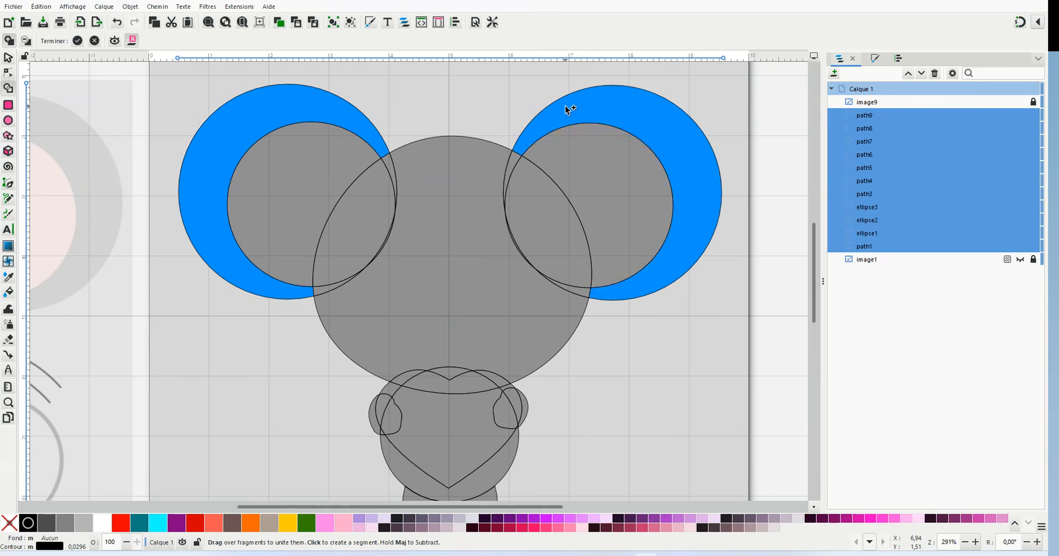
click(625, 181)
click(308, 147)
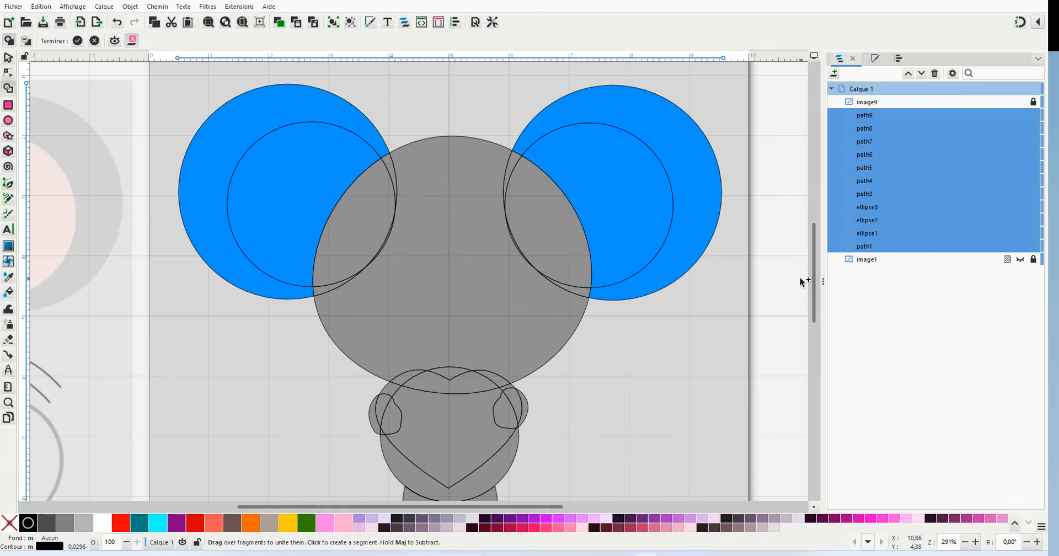
Unite the main head area with the fragments where both ears overlap it, forming one head shape.
scroll(816, 278, down, 3)
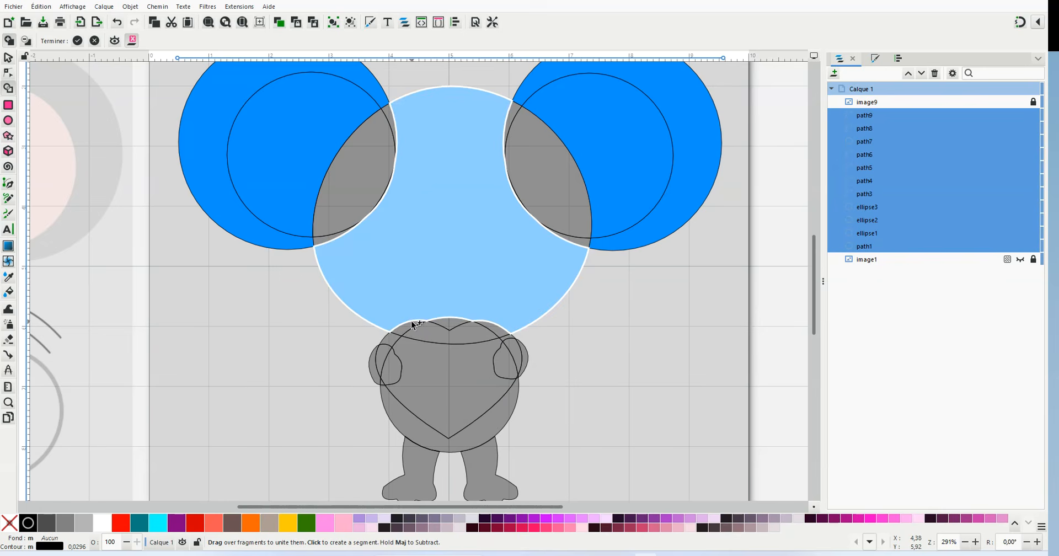
click(532, 256)
click(571, 232)
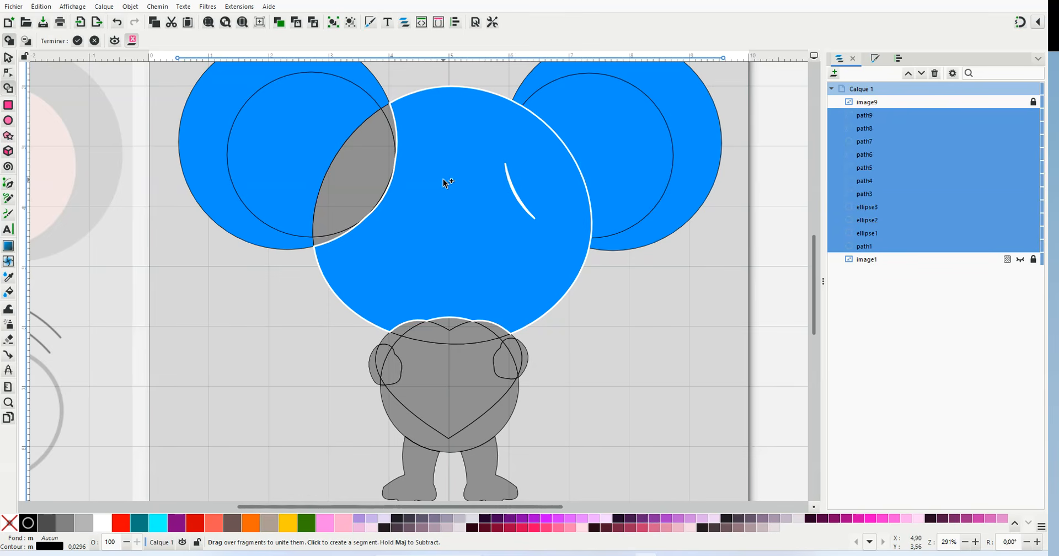
click(383, 139)
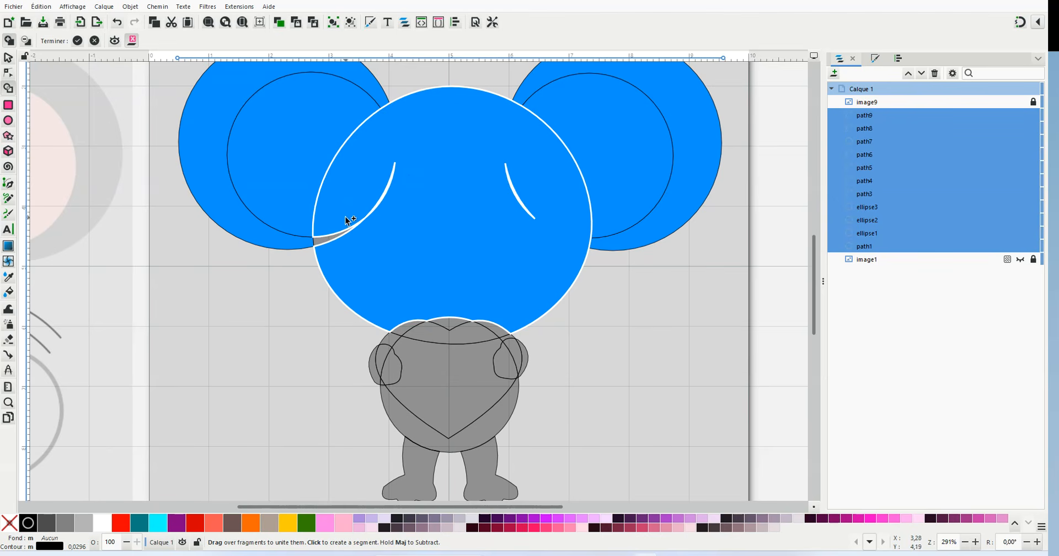
click(341, 238)
key(Return)
Create separate segments for the two legs and for the part of the body below the heart.
scroll(815, 311, down, 1)
scroll(815, 311, down, 3)
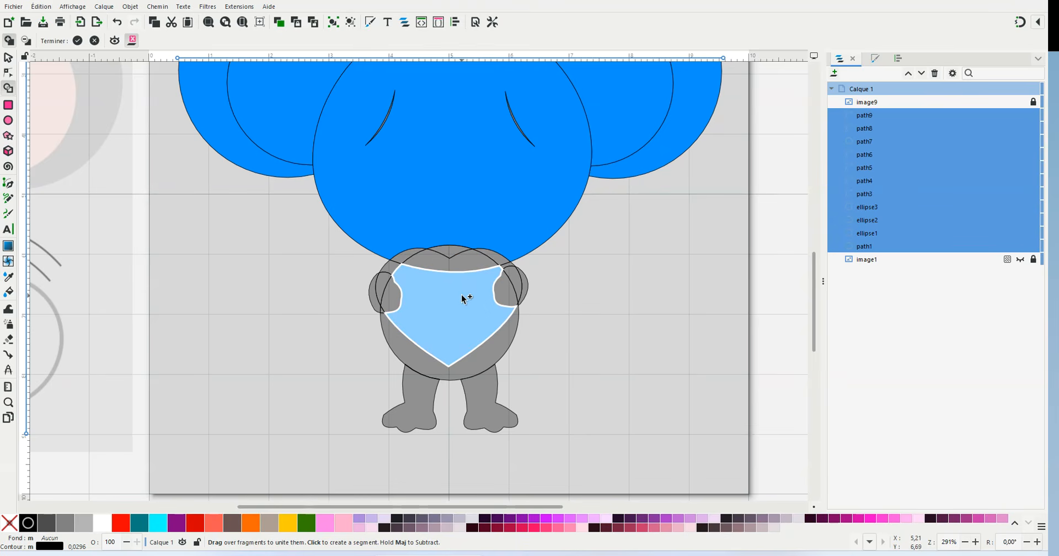
click(490, 418)
click(415, 420)
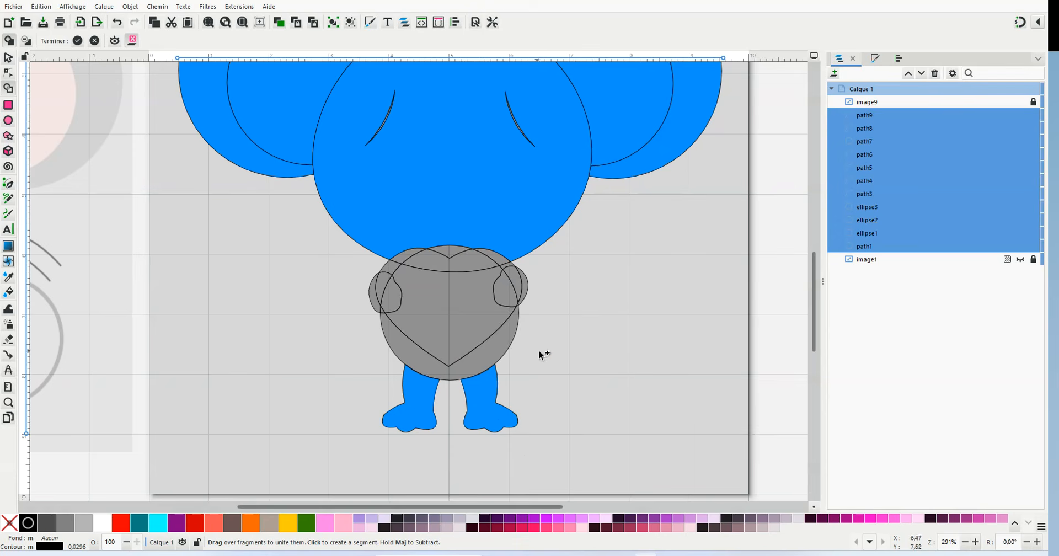
click(502, 351)
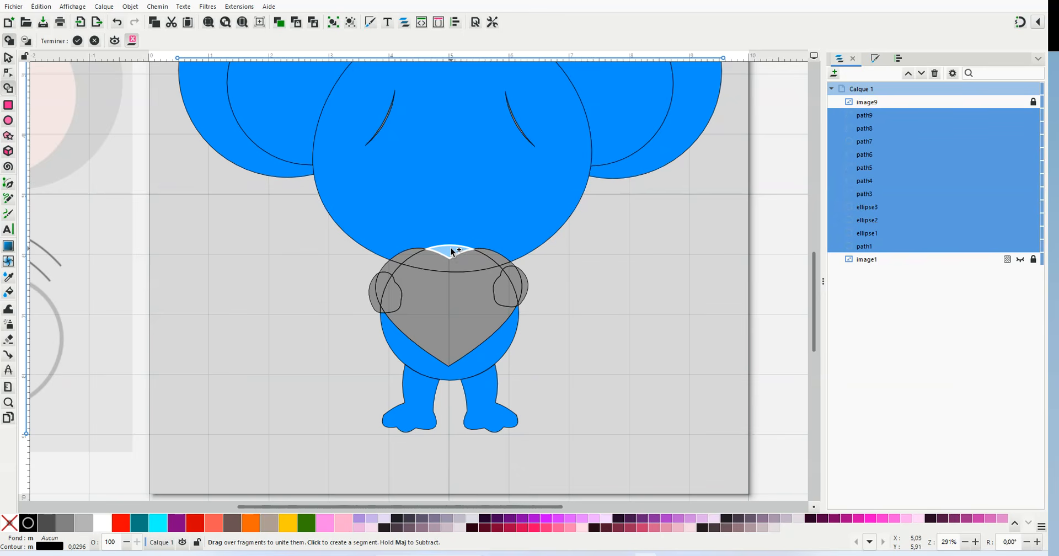
Unite the small fragment between the heart's lobes with the head, and merge all the heart's fragments into one shape.
drag(446, 250, 456, 210)
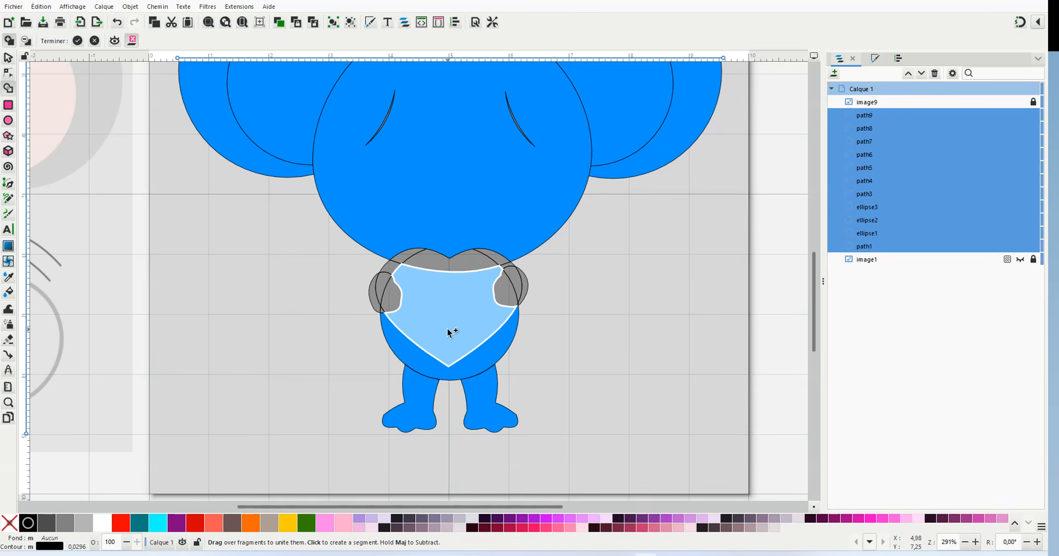
drag(447, 329, 480, 256)
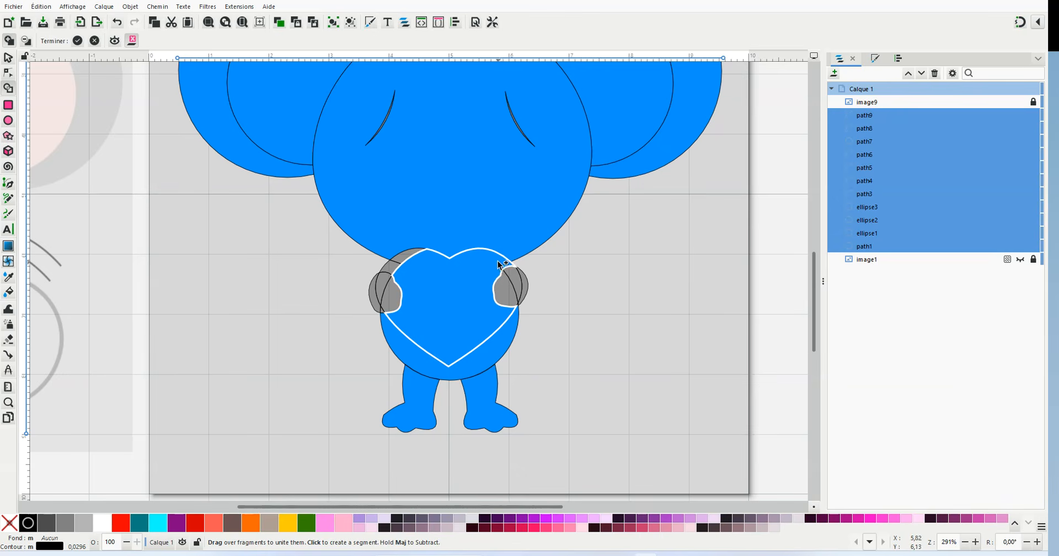
click(398, 263)
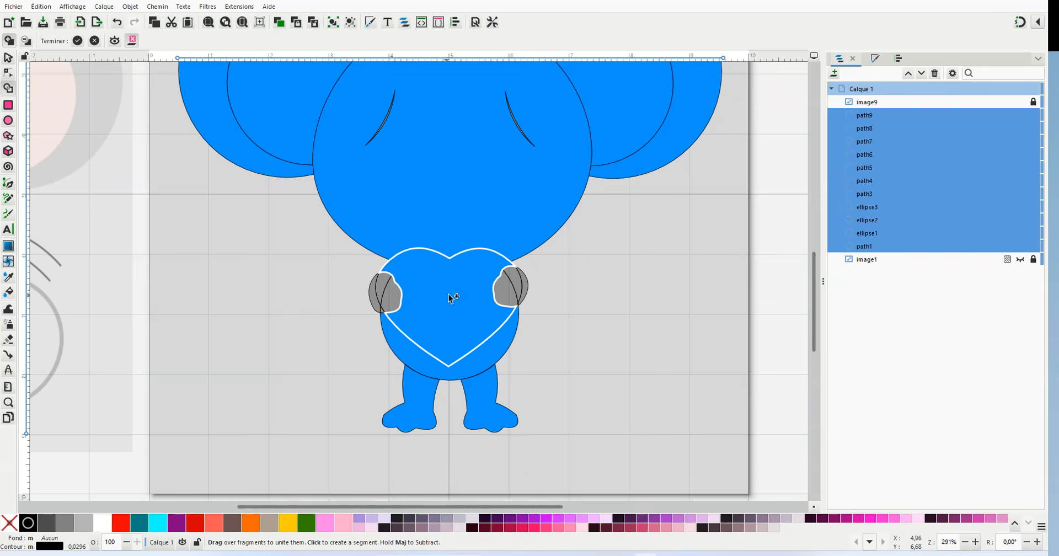
Unite the fragments of each hand into a single shape, apply the Shape Builder result and deselect everything.
drag(524, 288, 503, 295)
drag(377, 292, 389, 295)
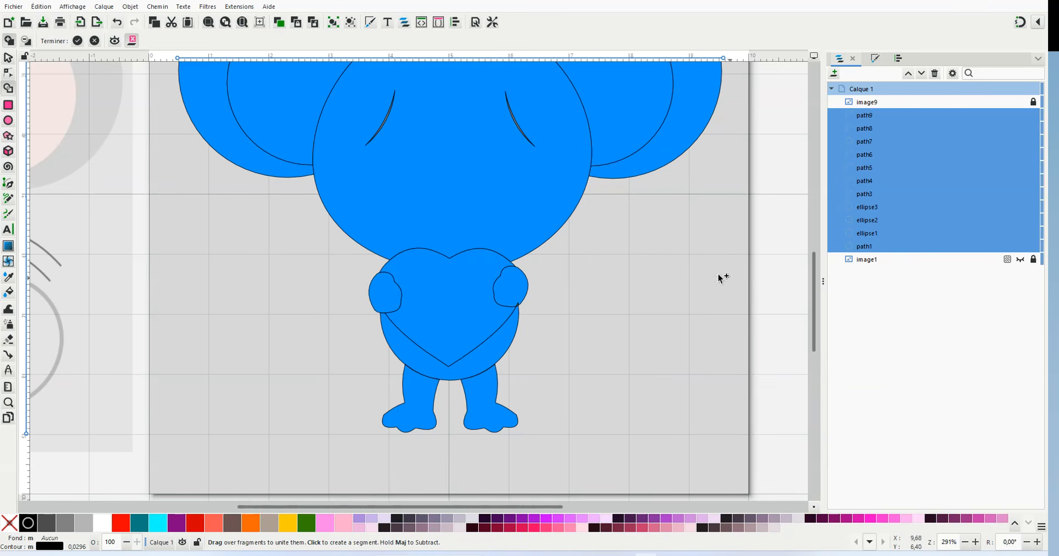
scroll(678, 256, down, 1)
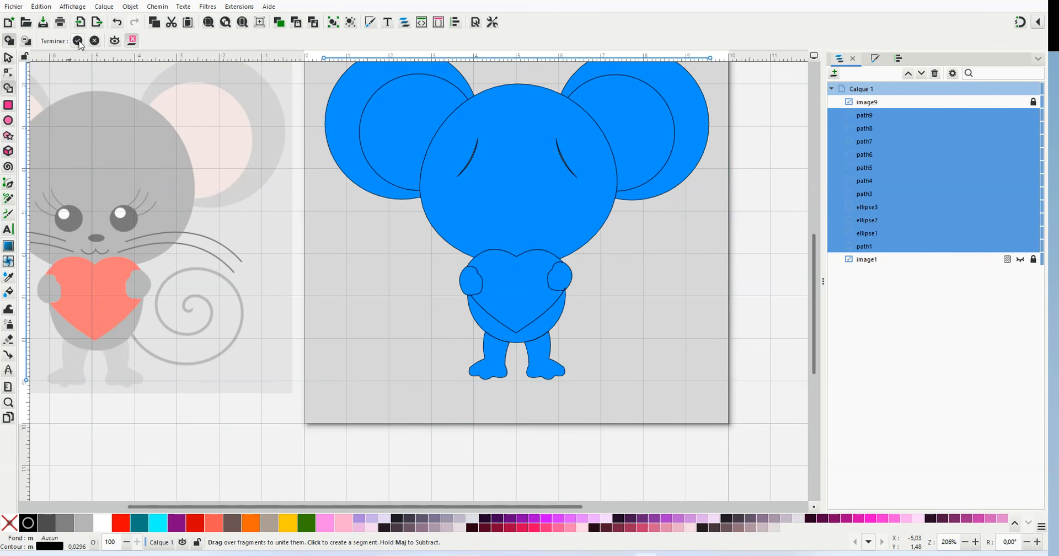
click(77, 41)
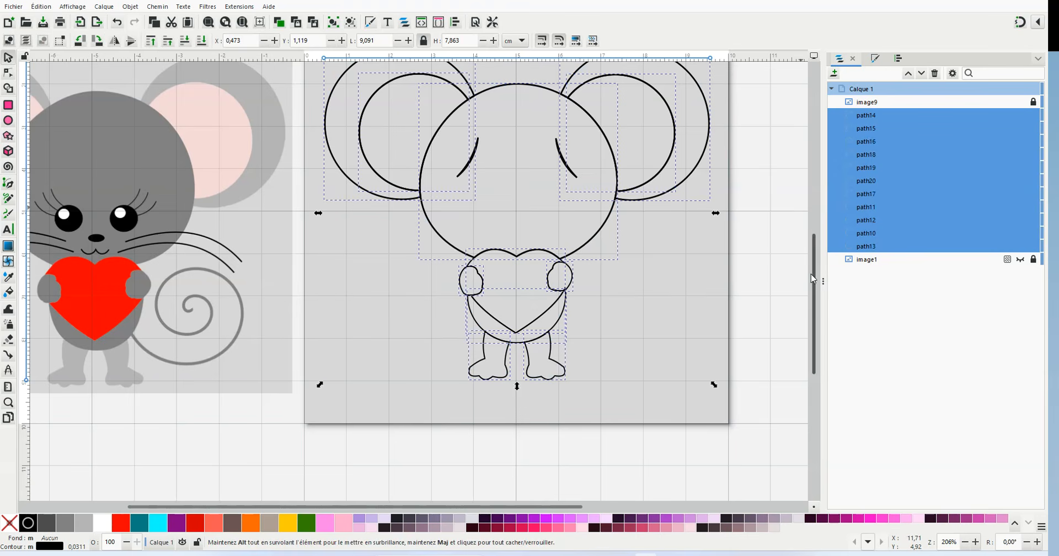
scroll(815, 250, up, 3)
click(772, 255)
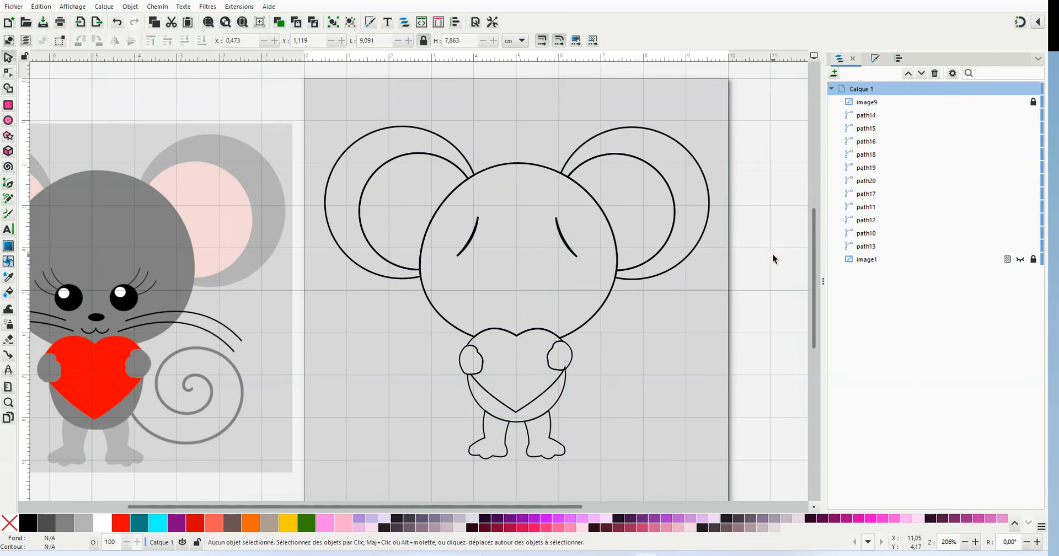
Delete the nodes of the two stray curved slivers inside the head path.
click(526, 162)
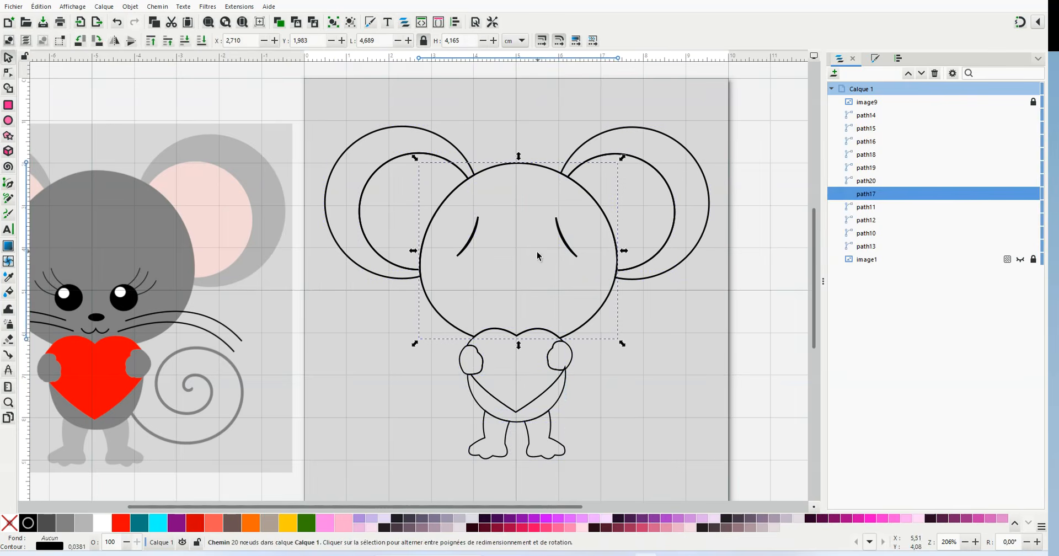
scroll(537, 252, up, 1)
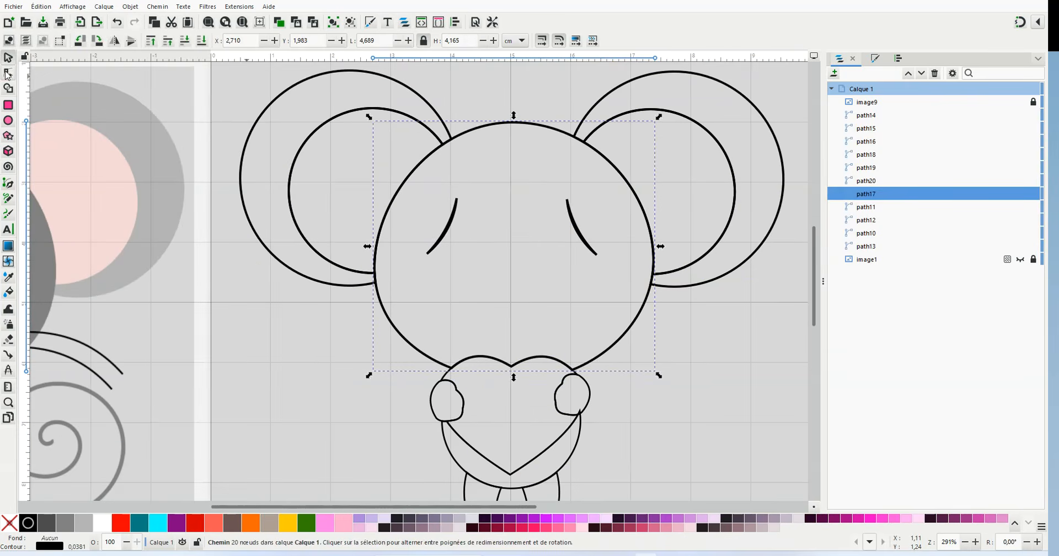
click(9, 72)
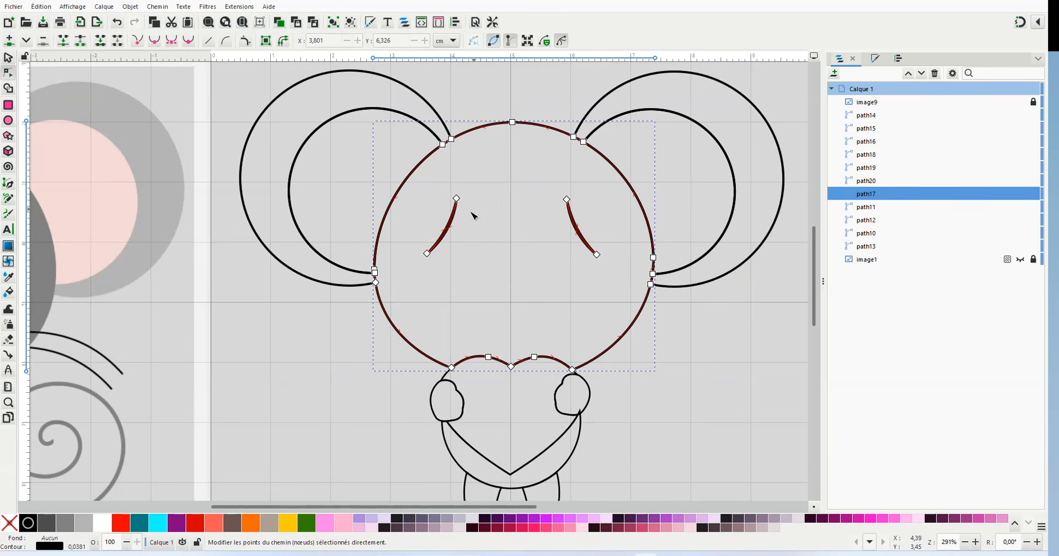
drag(415, 187, 611, 274)
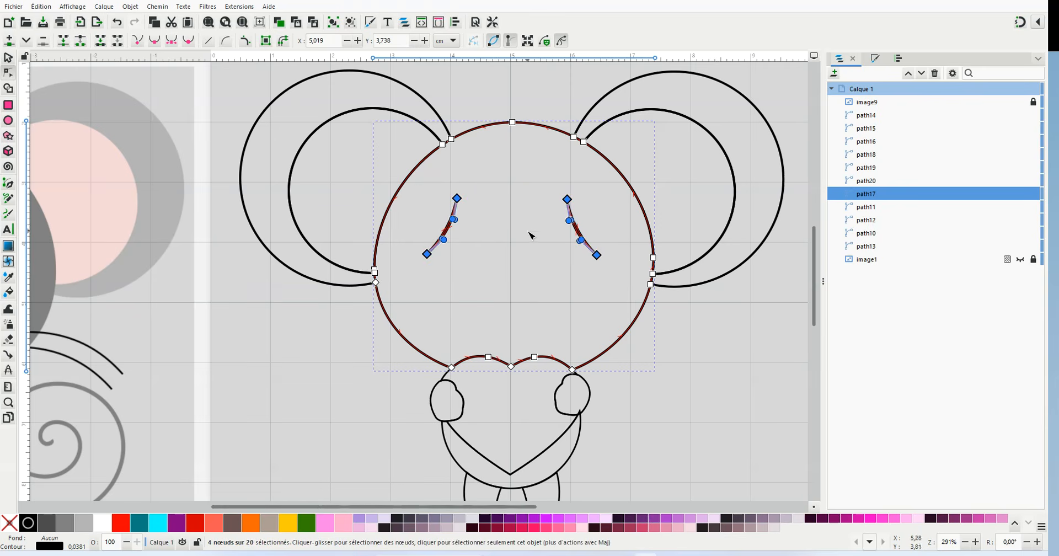
key(Delete)
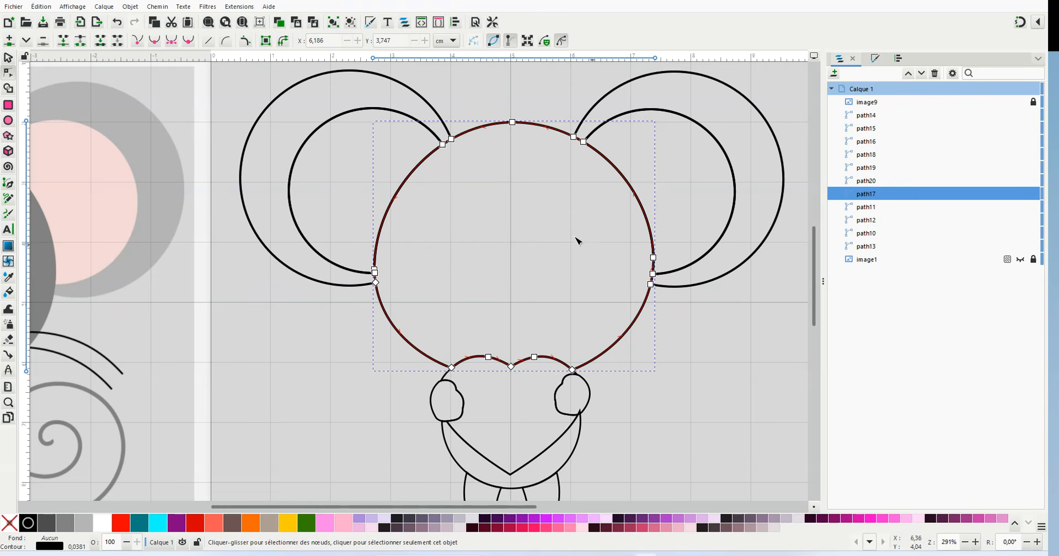
click(711, 307)
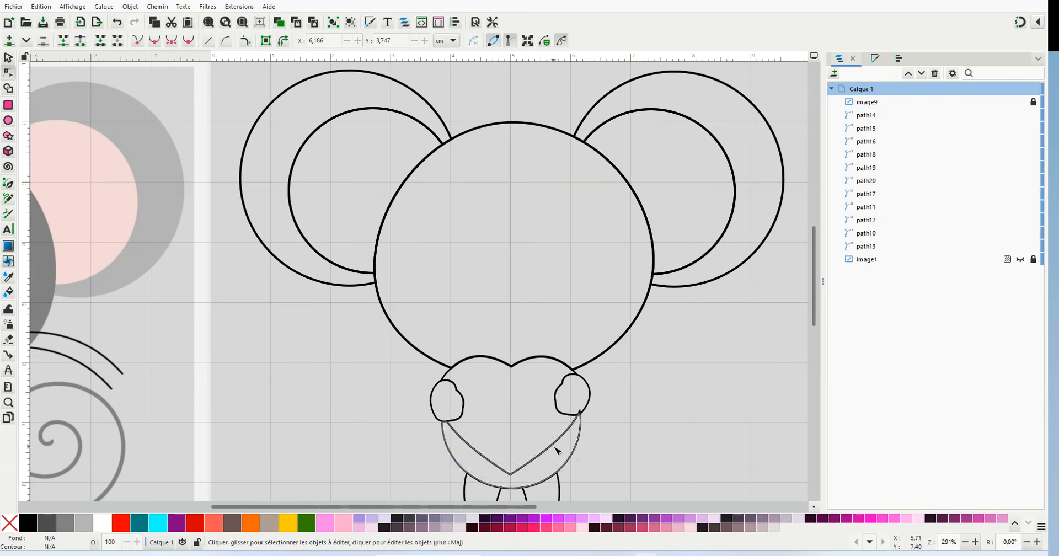
Move the stray spike node at the bottom of the right-hand paw onto the paw's outline to smooth its lower edge.
scroll(557, 452, up, 3)
scroll(537, 449, down, 1)
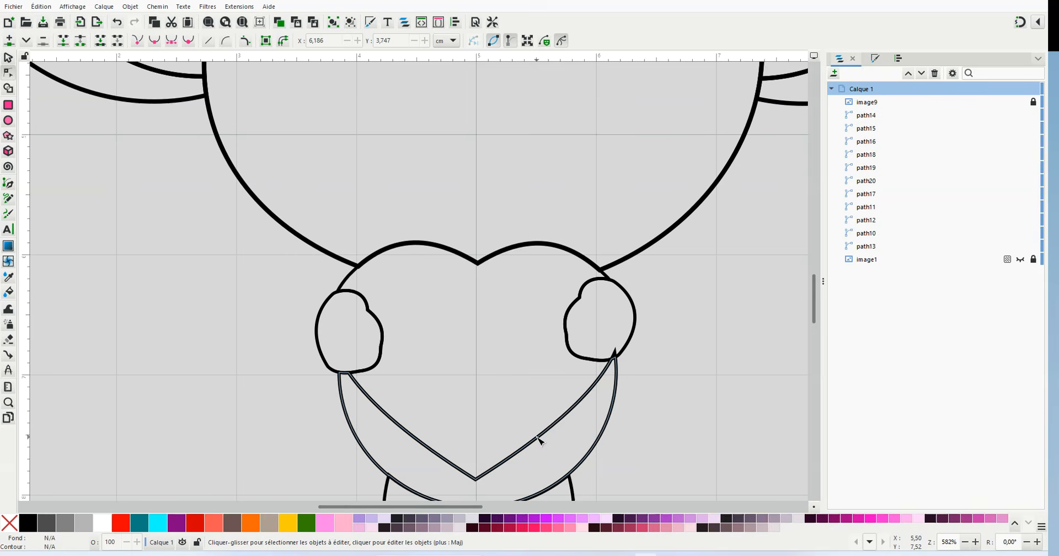
scroll(609, 377, up, 3)
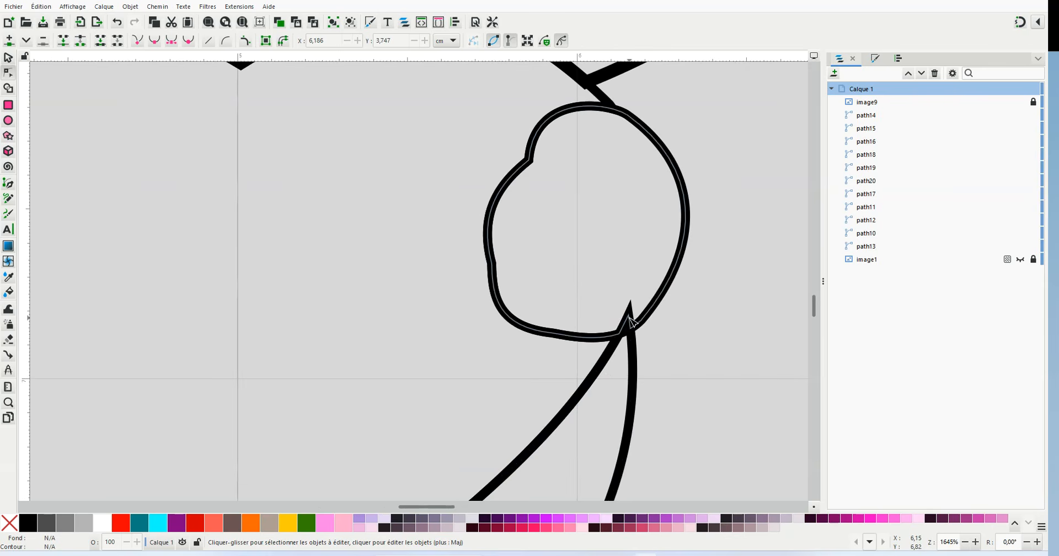
click(649, 315)
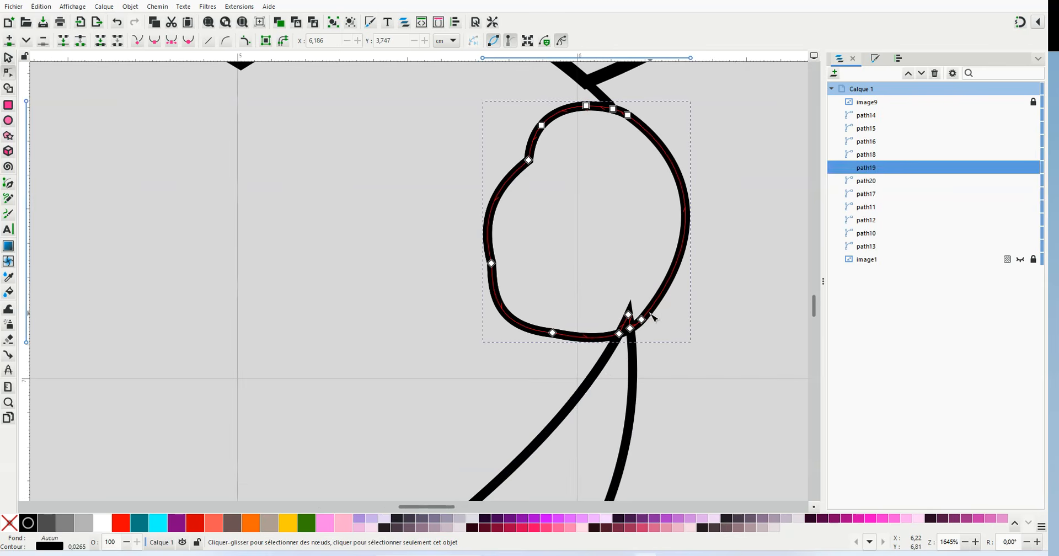
scroll(648, 317, up, 3)
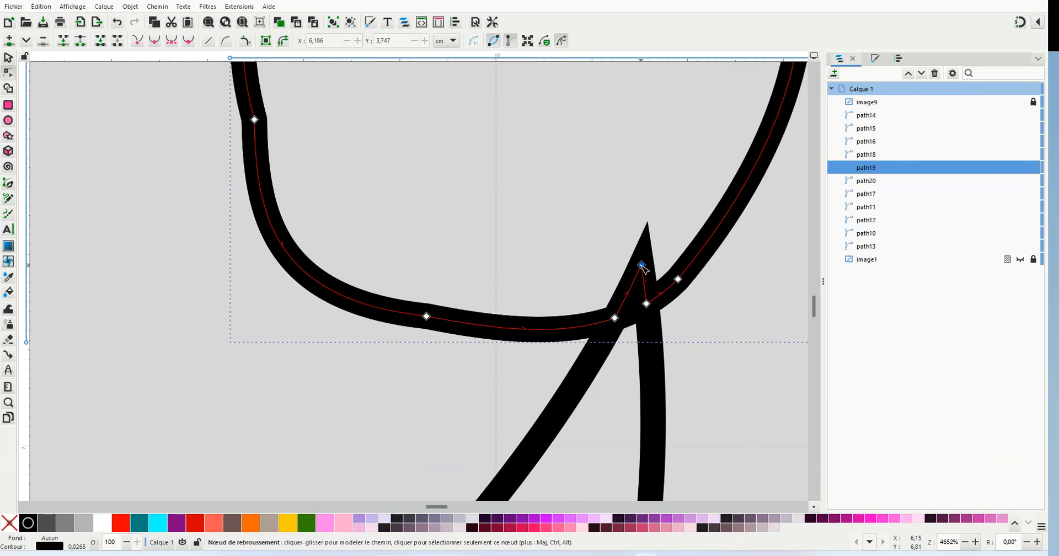
click(642, 266)
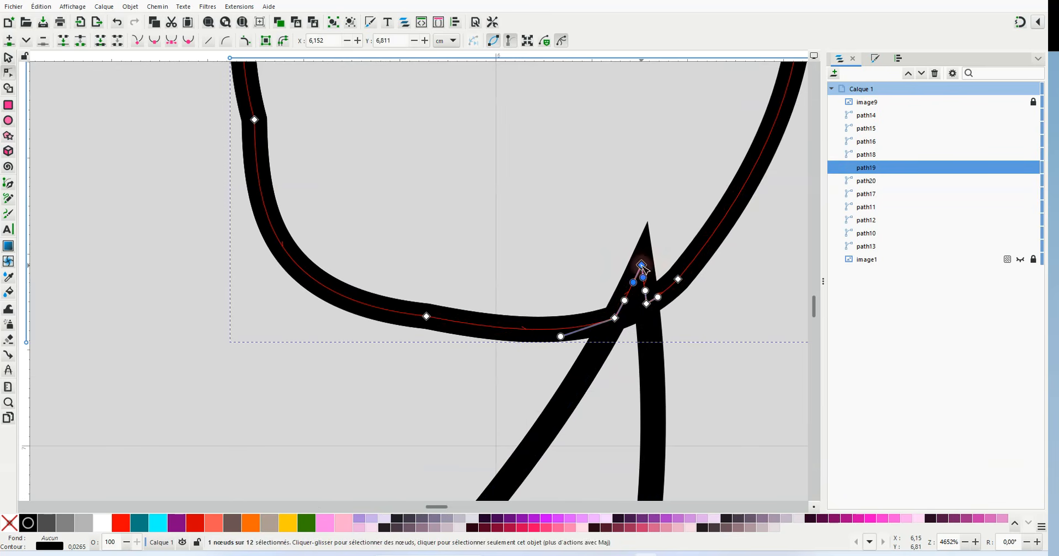
drag(643, 266, 617, 318)
drag(639, 247, 631, 313)
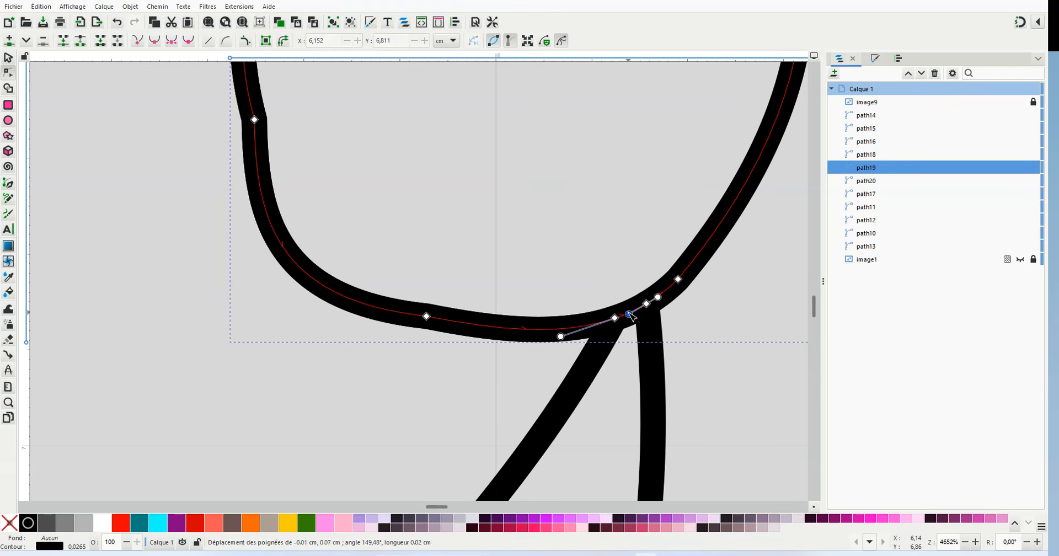
click(700, 307)
Inspect the other paw, the heart, the legs and the ears for remaining stray nodes or slivers.
scroll(401, 282, down, 3)
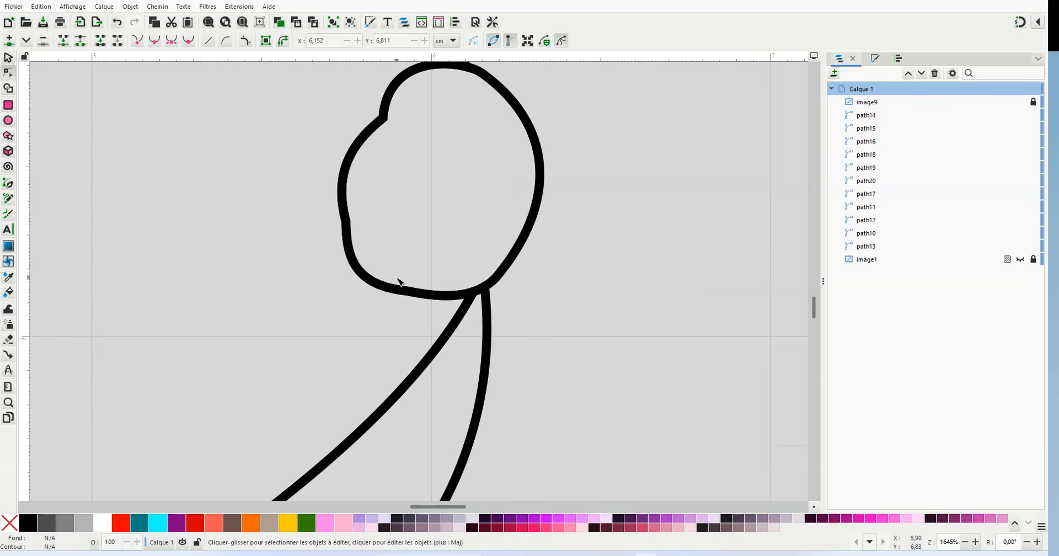
drag(441, 506, 406, 507)
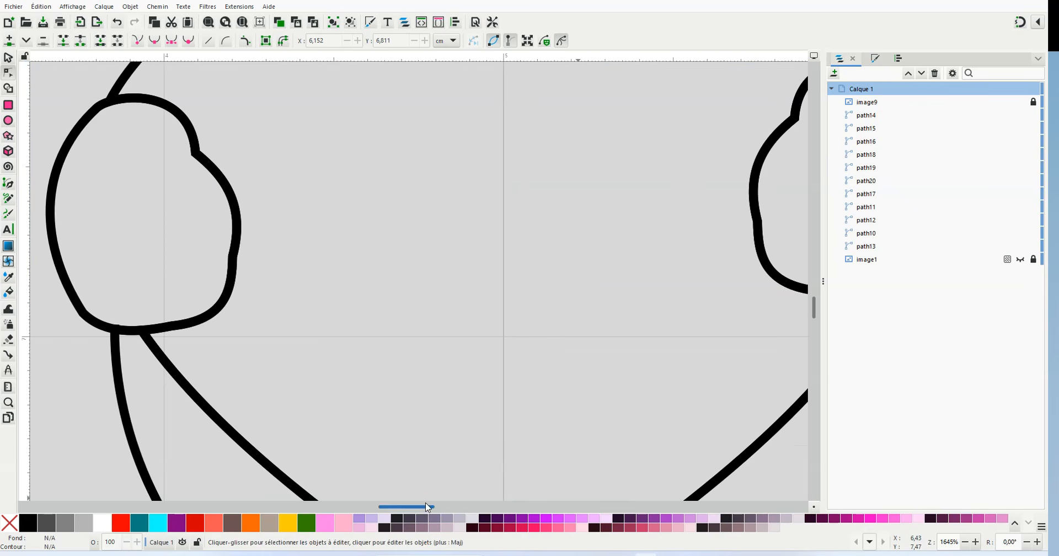
scroll(447, 243, down, 2)
scroll(447, 243, down, 2)
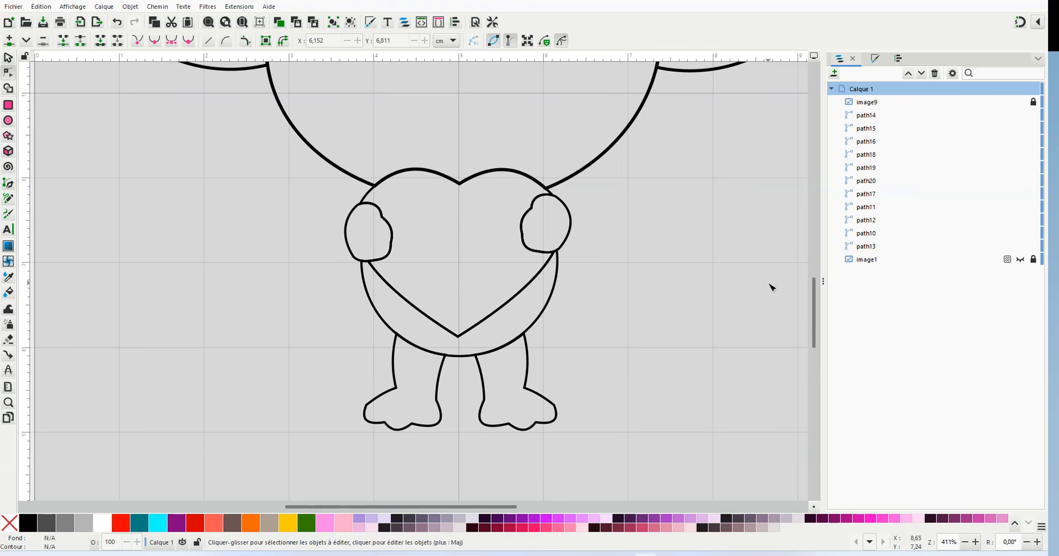
drag(815, 318, 830, 250)
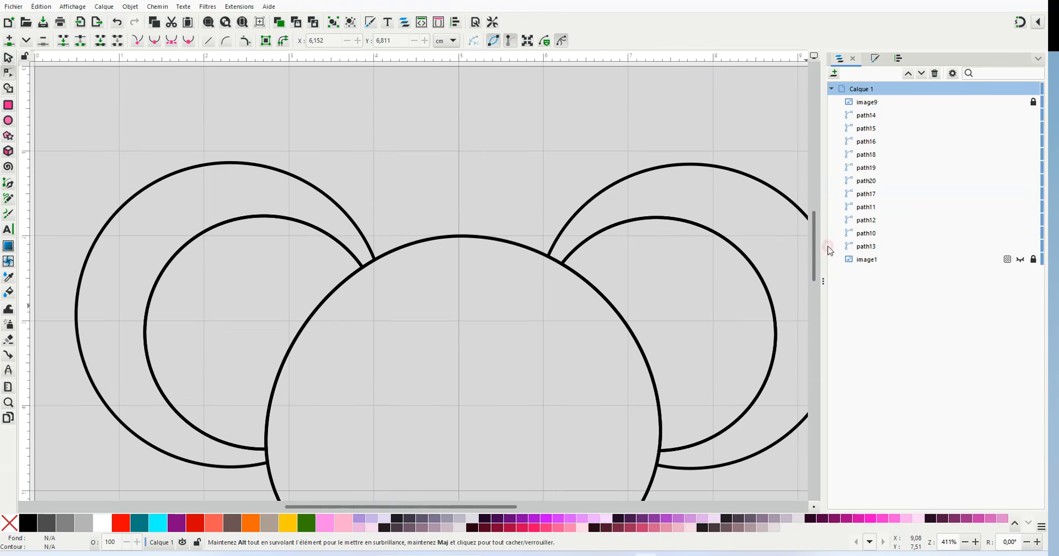
scroll(552, 386, down, 2)
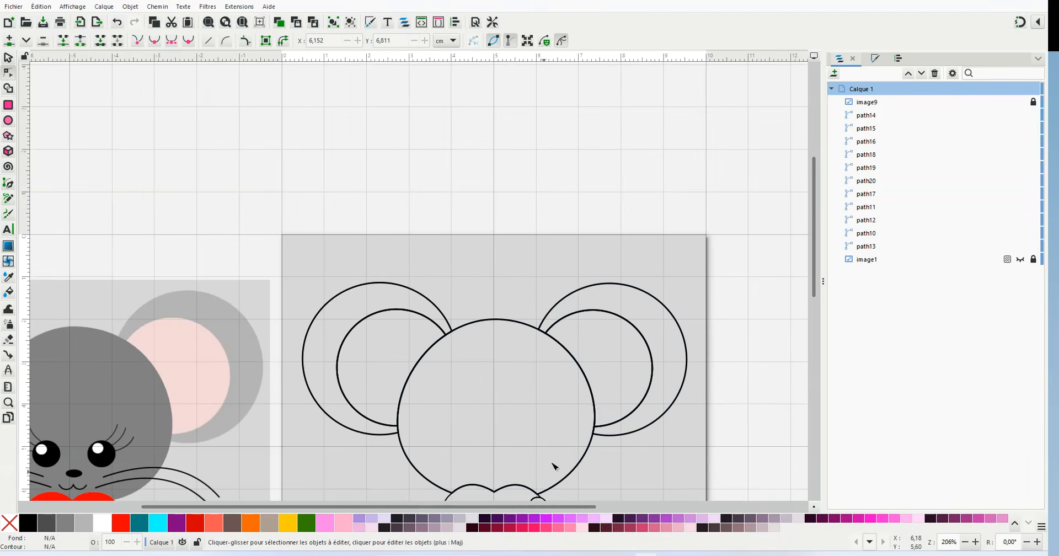
Examine which entries in the object list correspond to the head and the inner and outer ear shapes.
key(5)
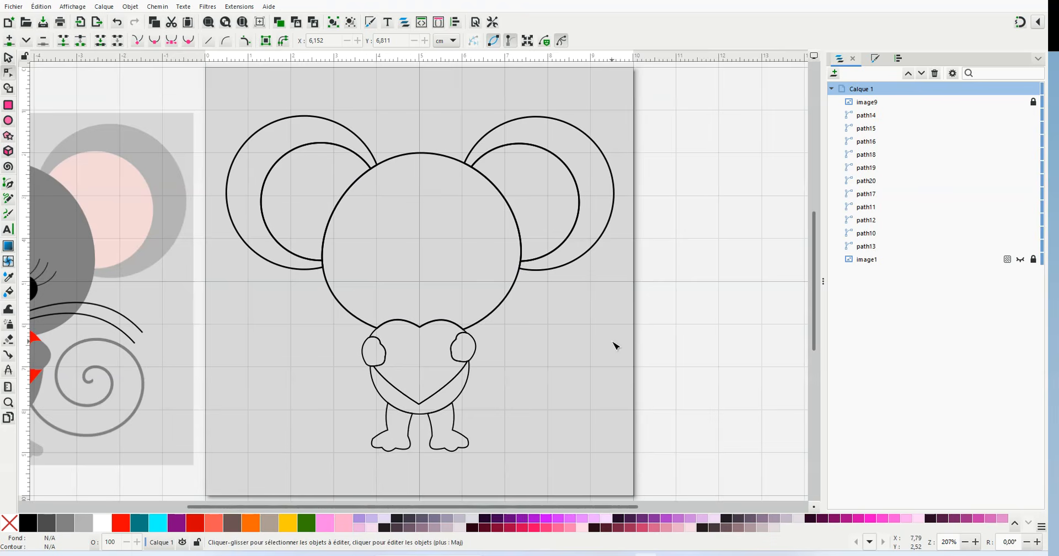
drag(436, 506, 365, 495)
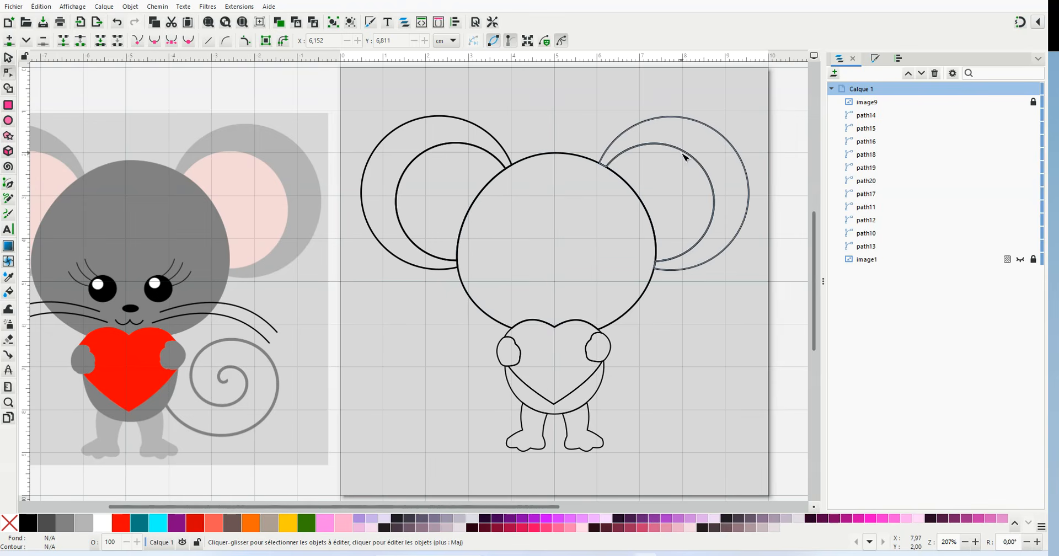
click(683, 155)
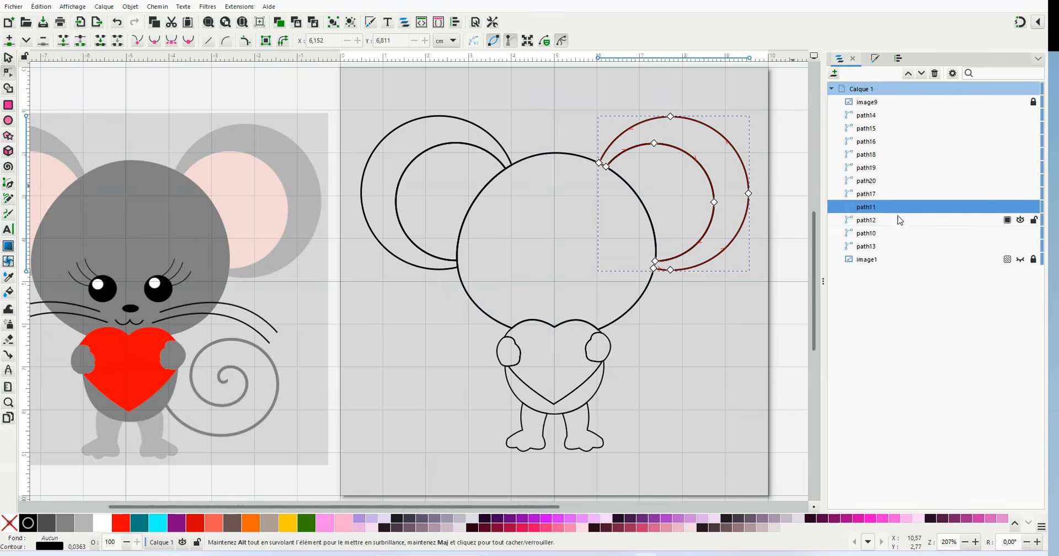
click(787, 184)
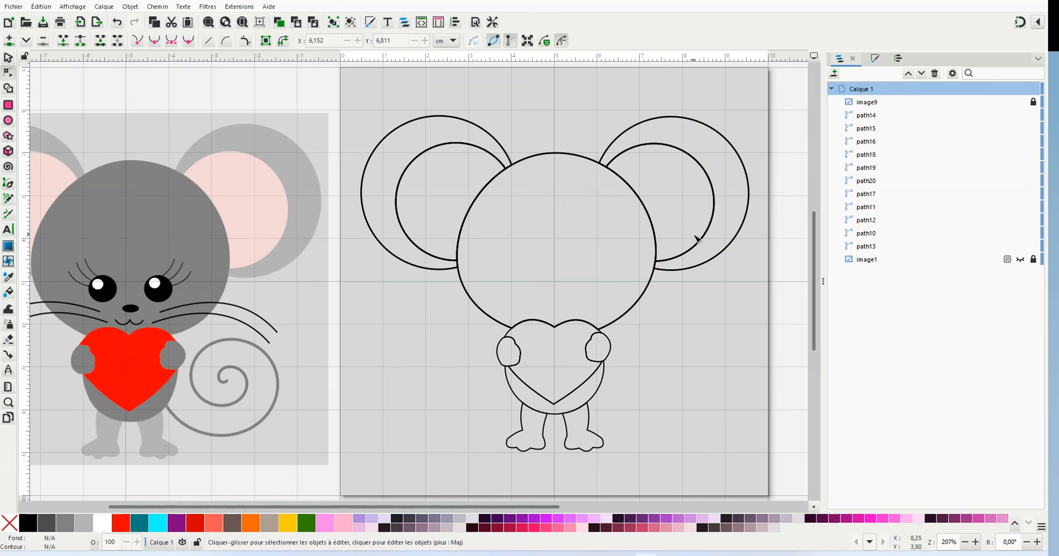
click(648, 210)
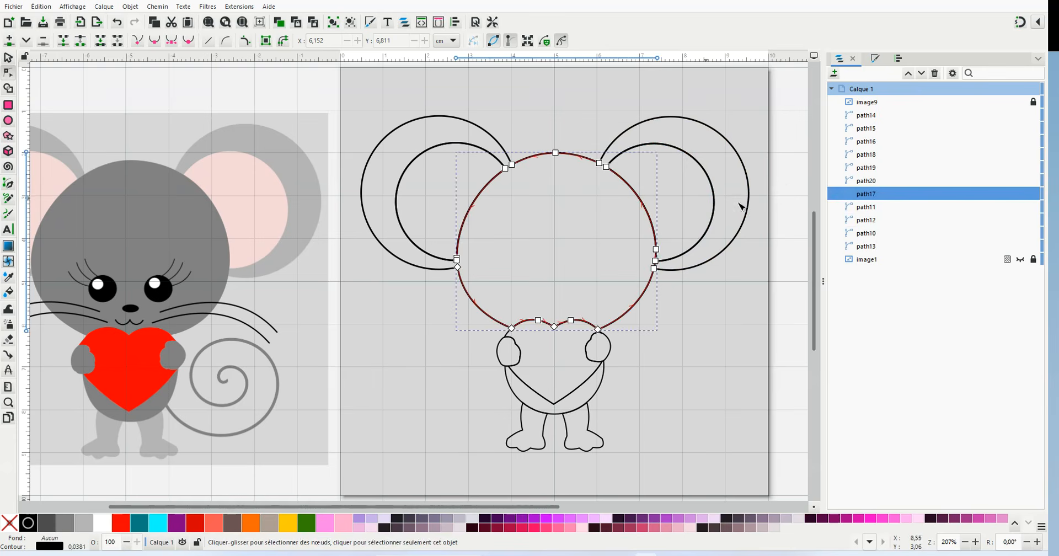
click(800, 177)
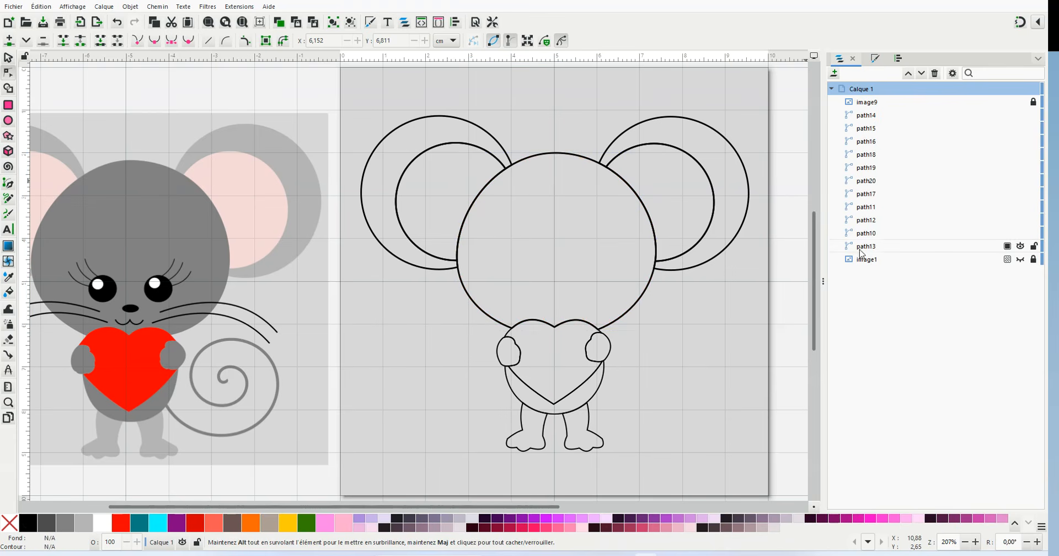
click(865, 247)
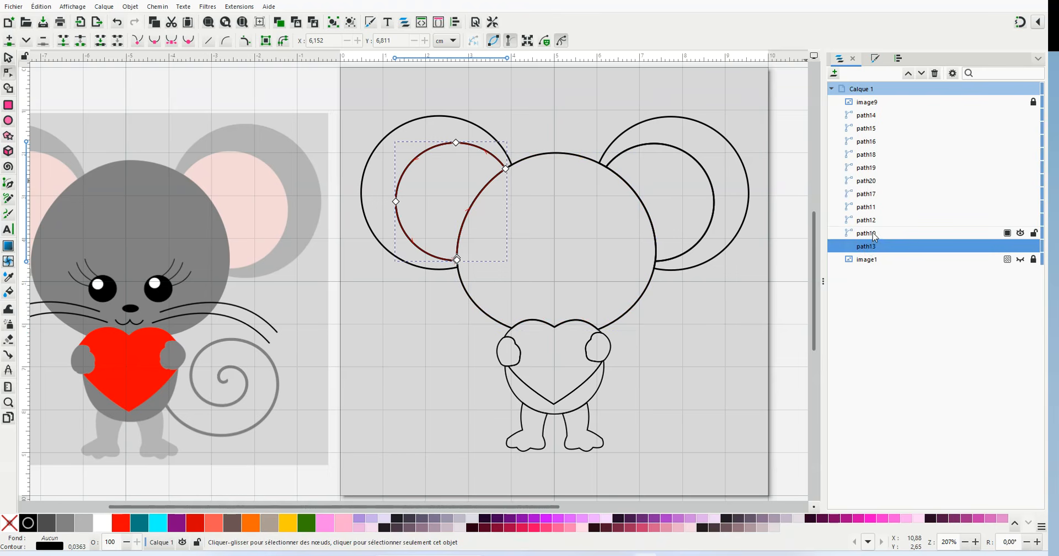
shift+click(874, 234)
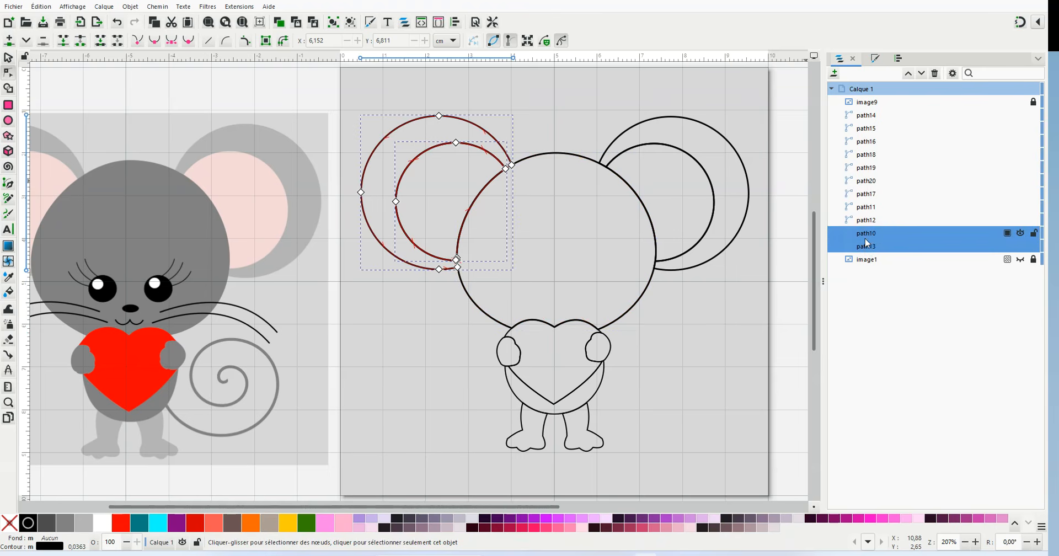
click(786, 221)
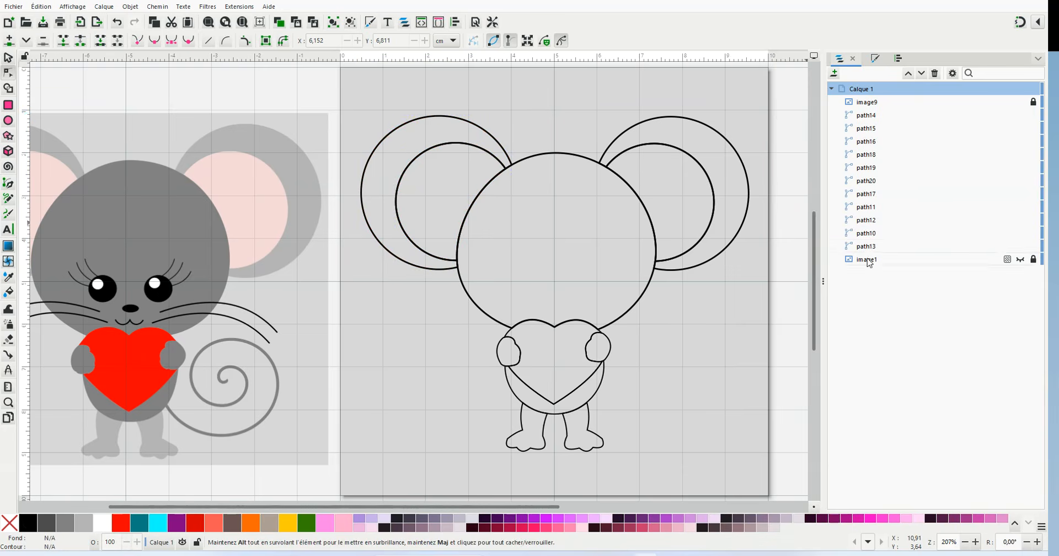
Fill the inner shape of the left ear with light pink.
click(865, 246)
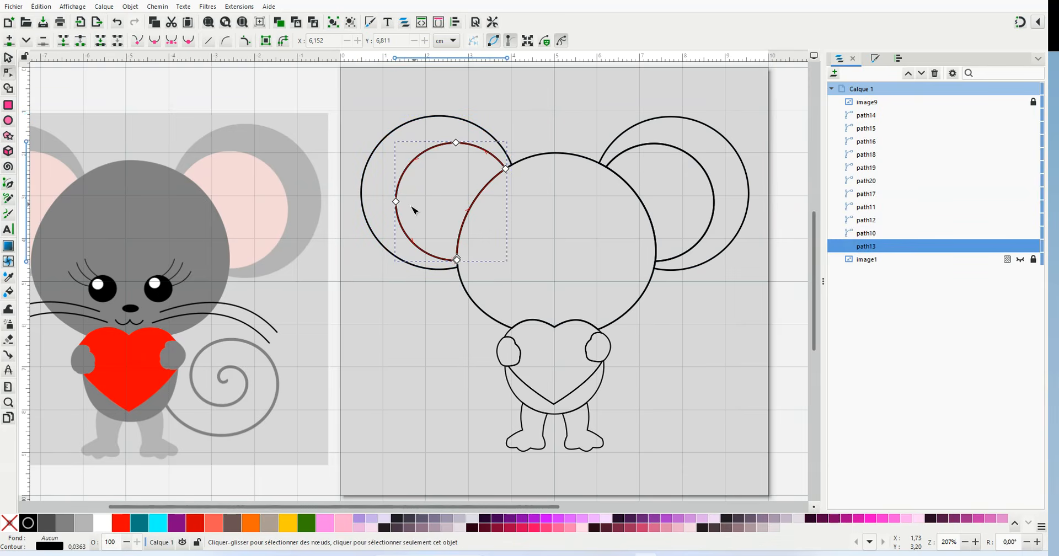
right_click(344, 523)
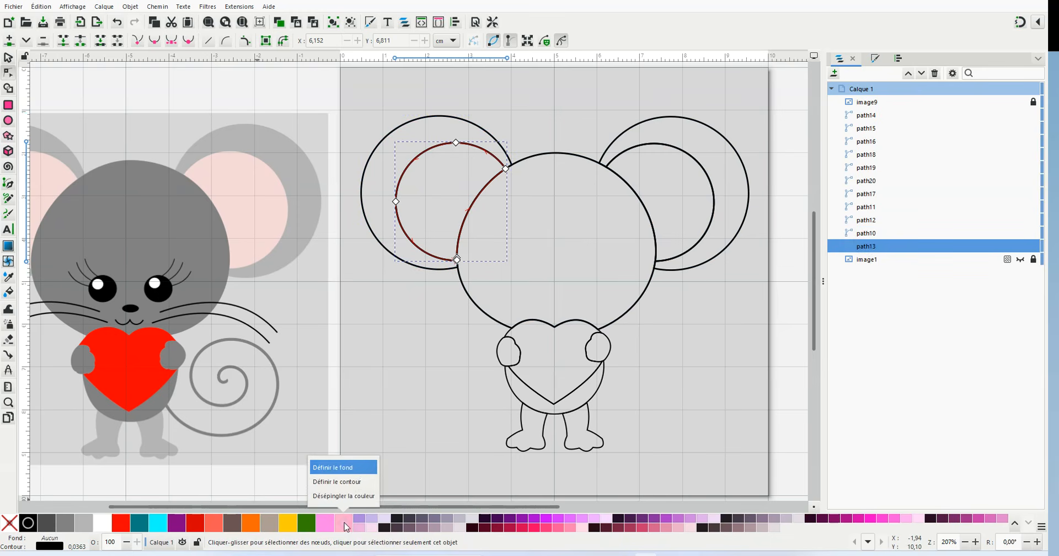
click(358, 471)
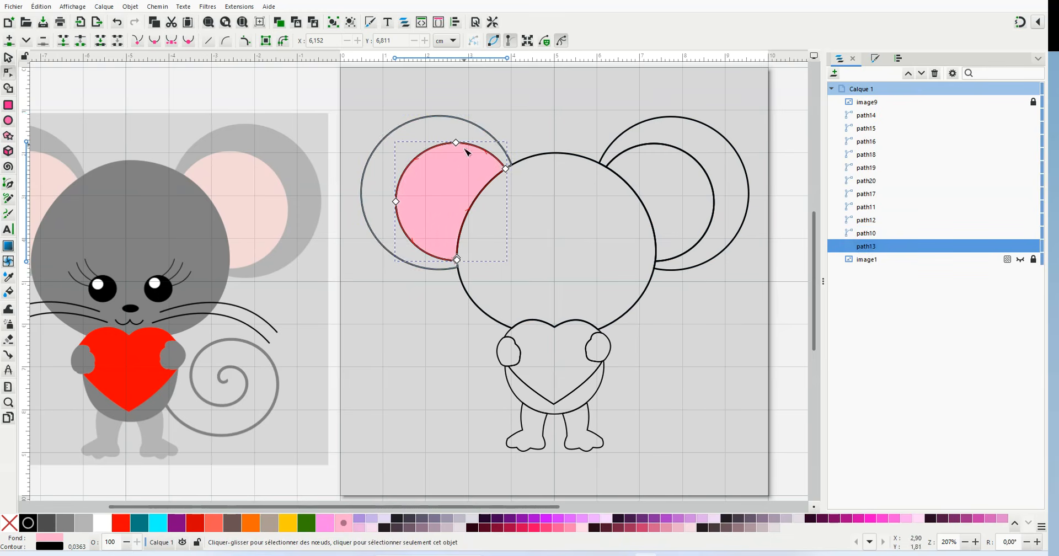
Fill the inner shape of the right ear with the same light pink and deselect it.
click(872, 221)
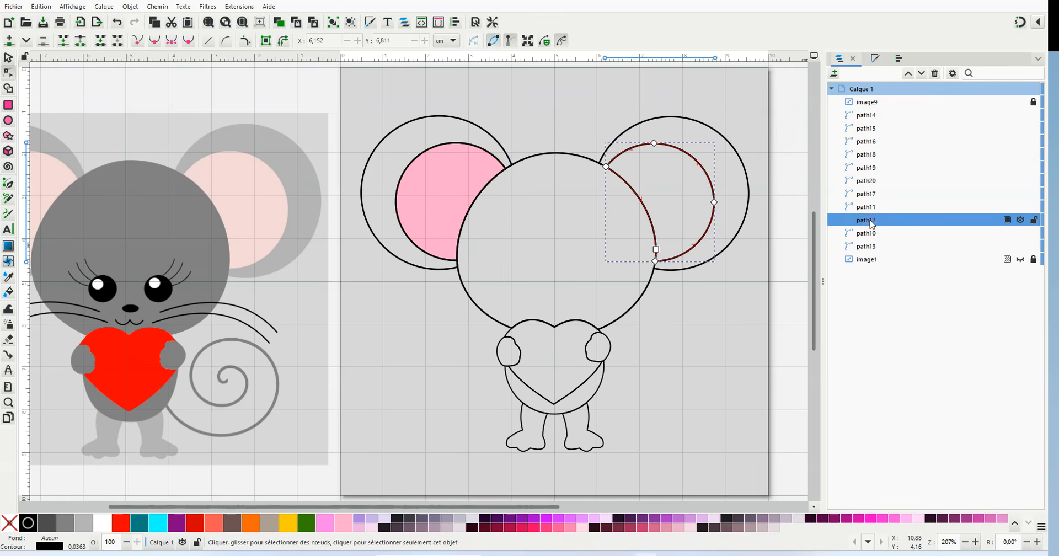
right_click(871, 221)
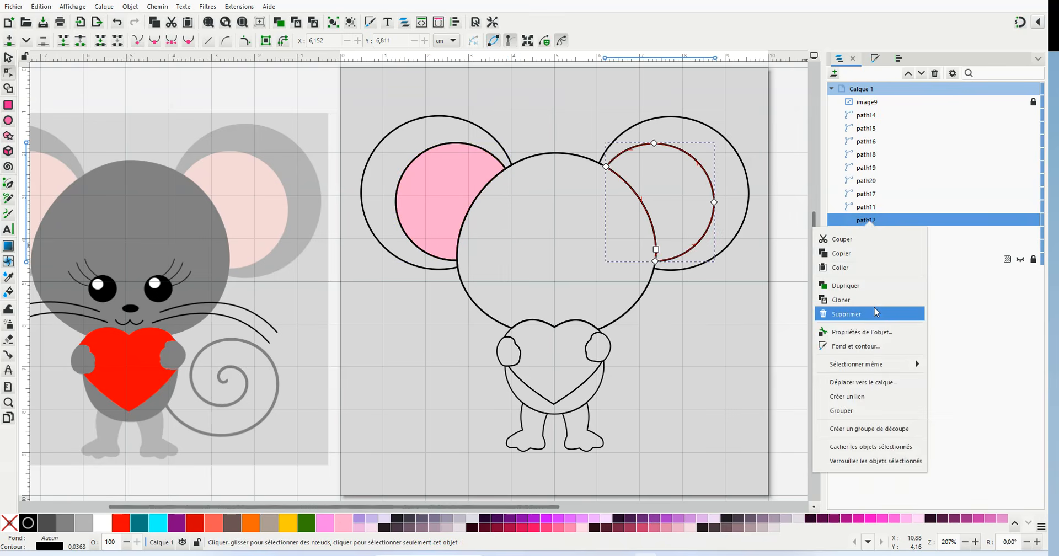
right_click(341, 520)
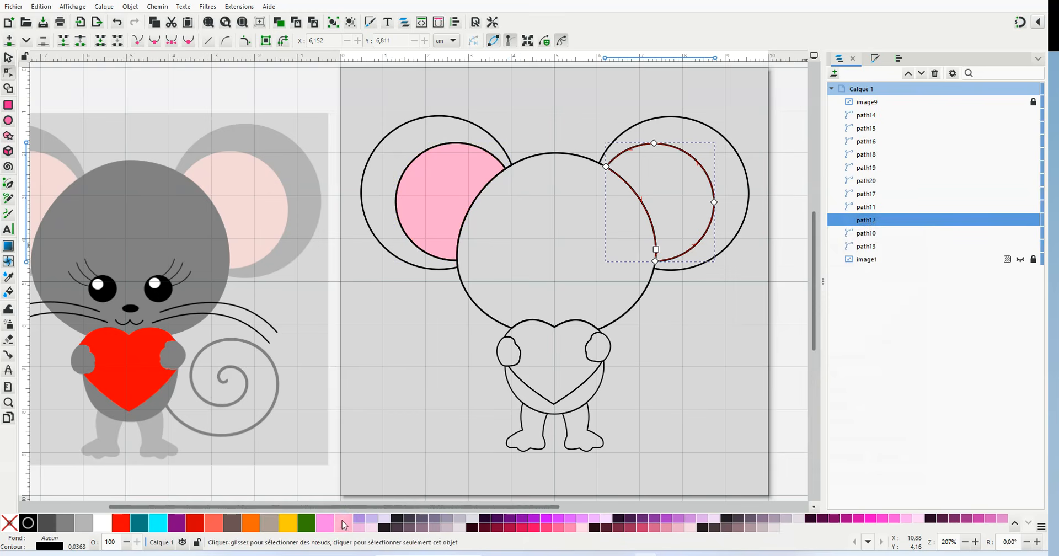
right_click(897, 221)
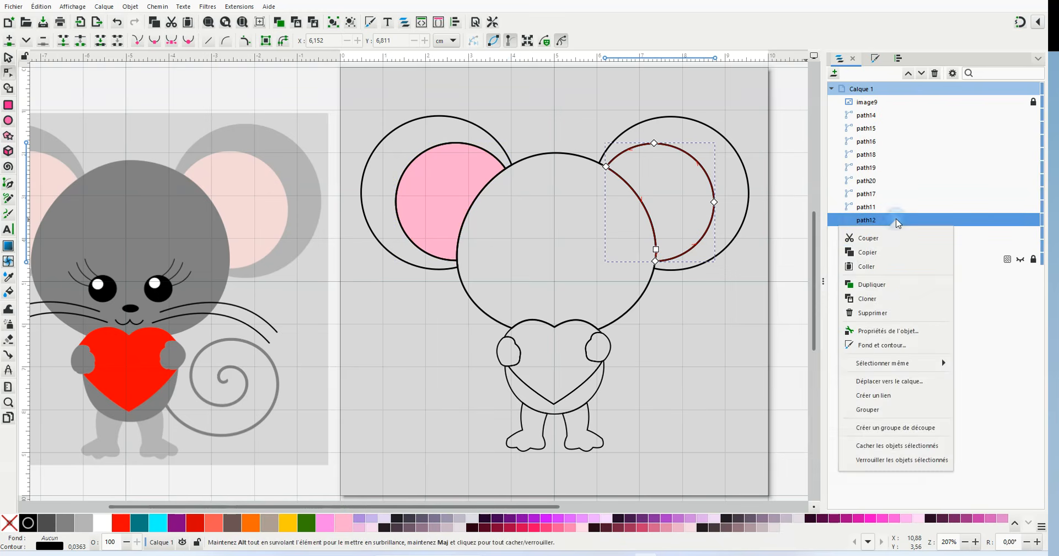
click(343, 524)
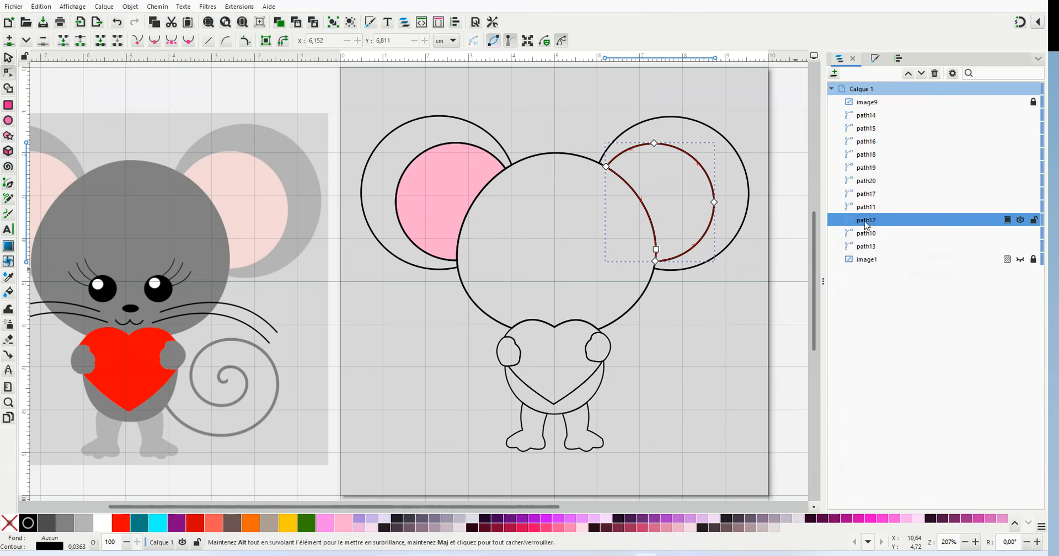
click(877, 208)
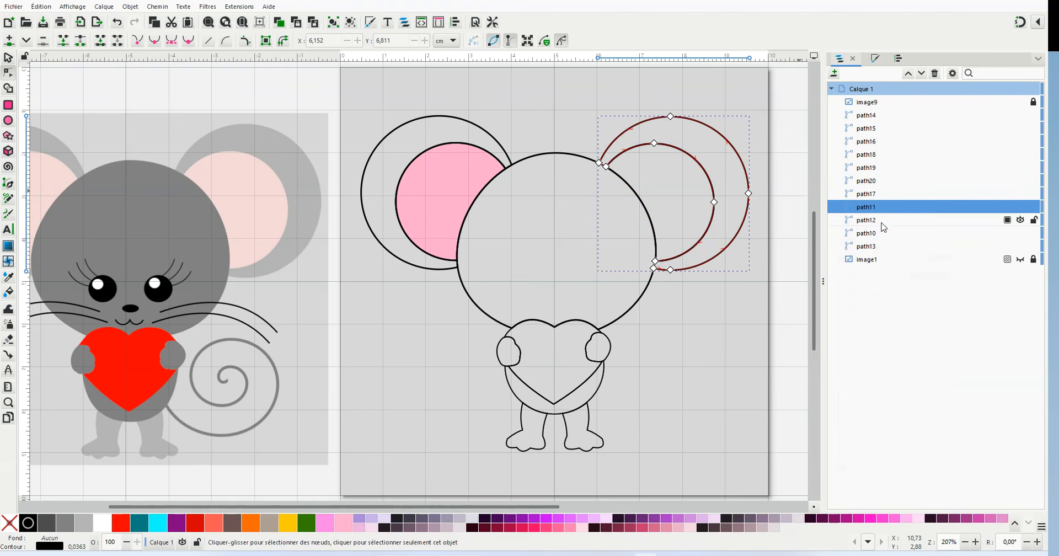
click(880, 221)
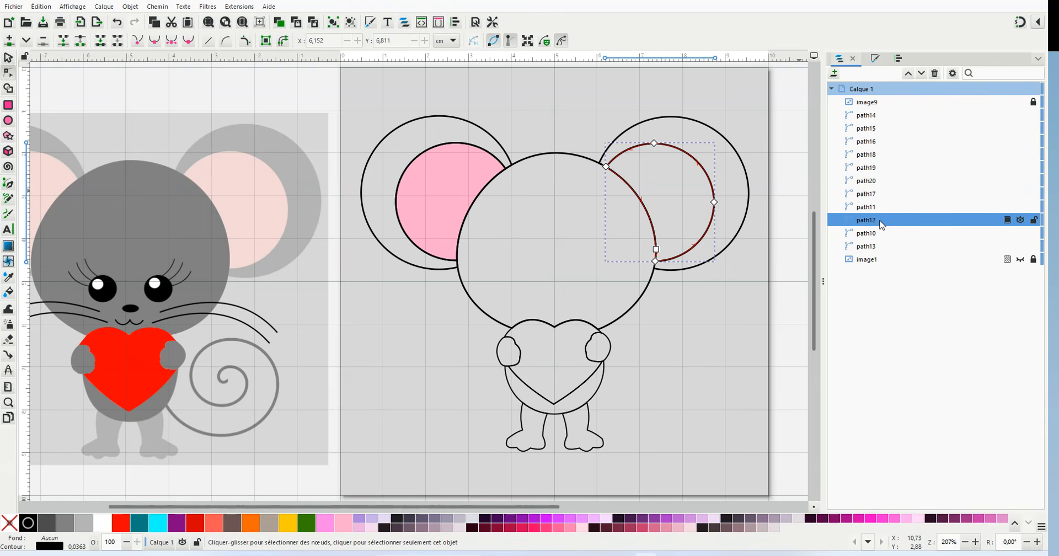
right_click(343, 523)
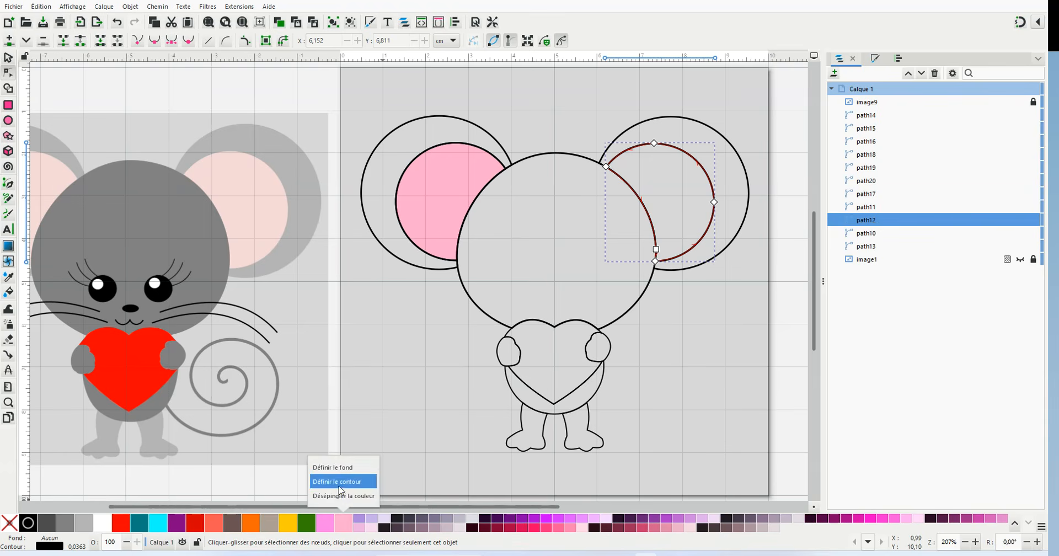
click(340, 467)
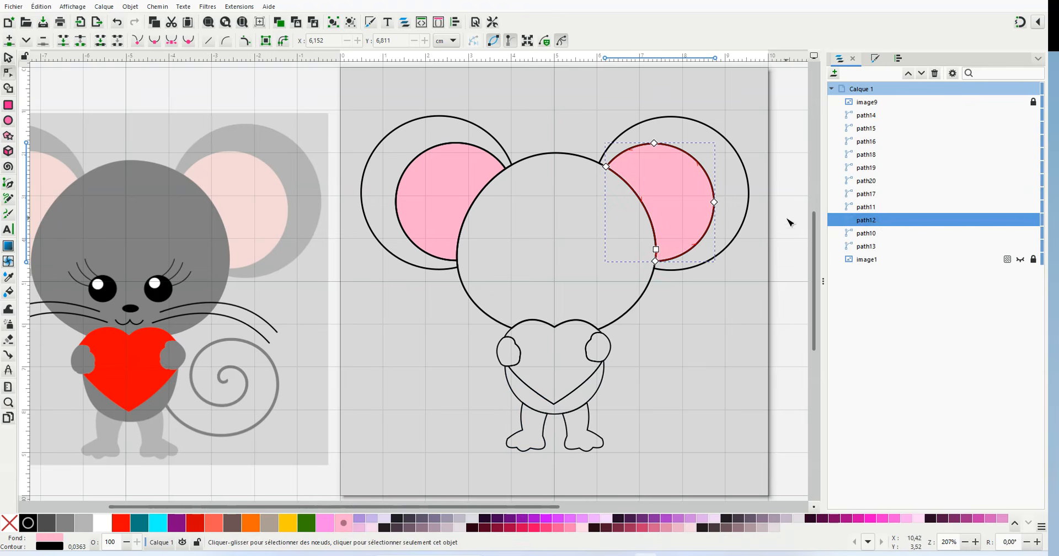
click(788, 221)
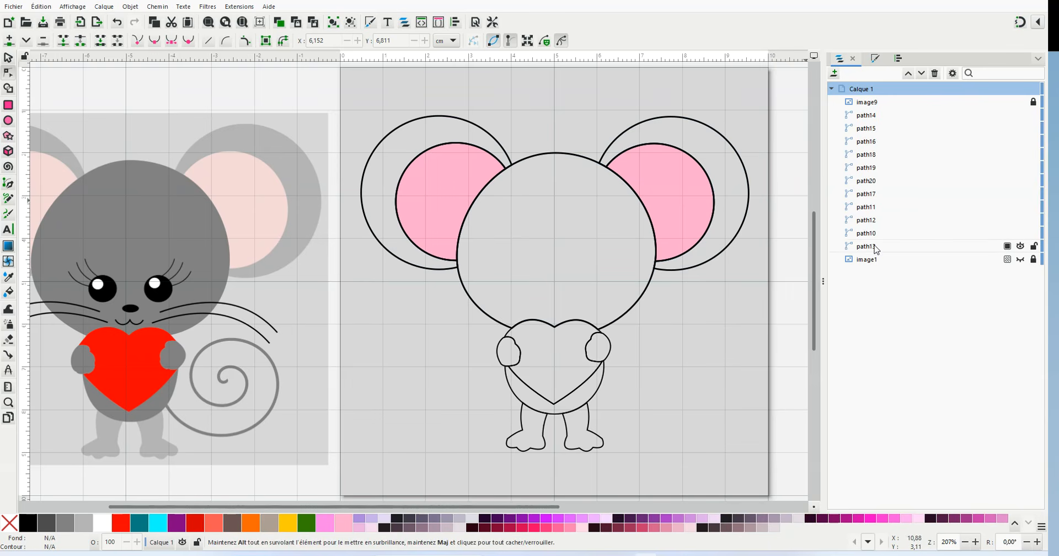
Rename the pink inner shape of the left ear as "oreille gauche interieure".
click(875, 250)
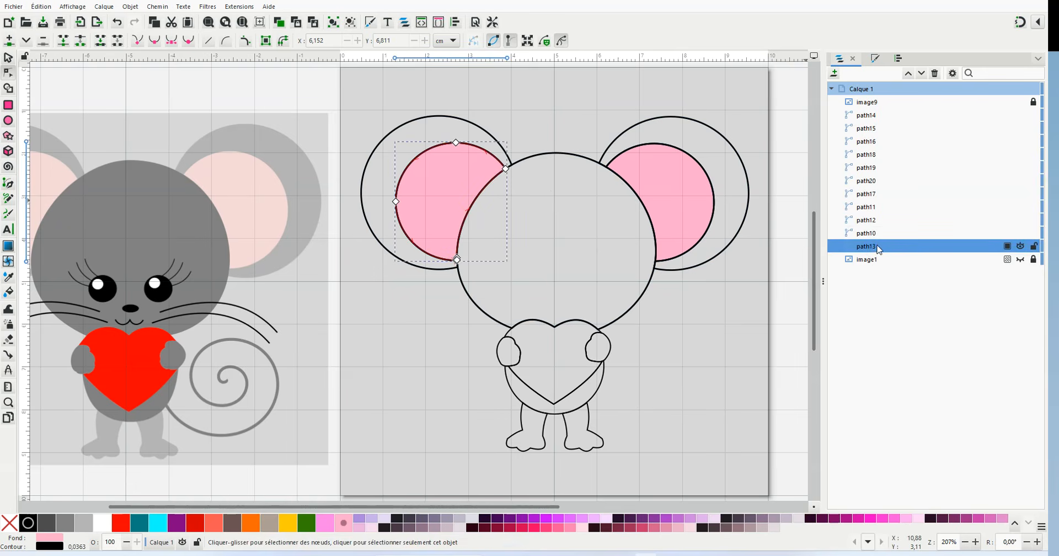
click(900, 247)
text(oreille gauche interieure)
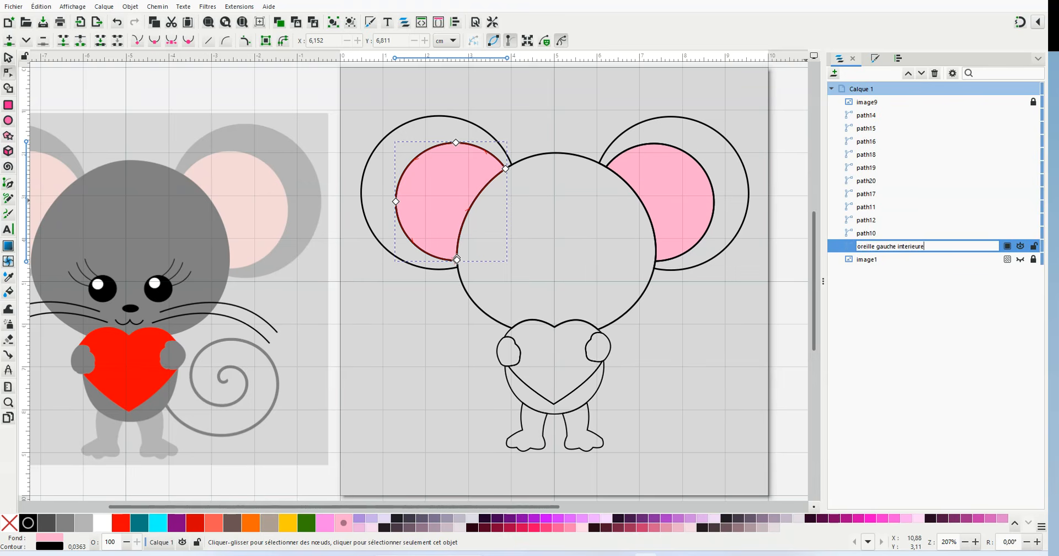
key(Return)
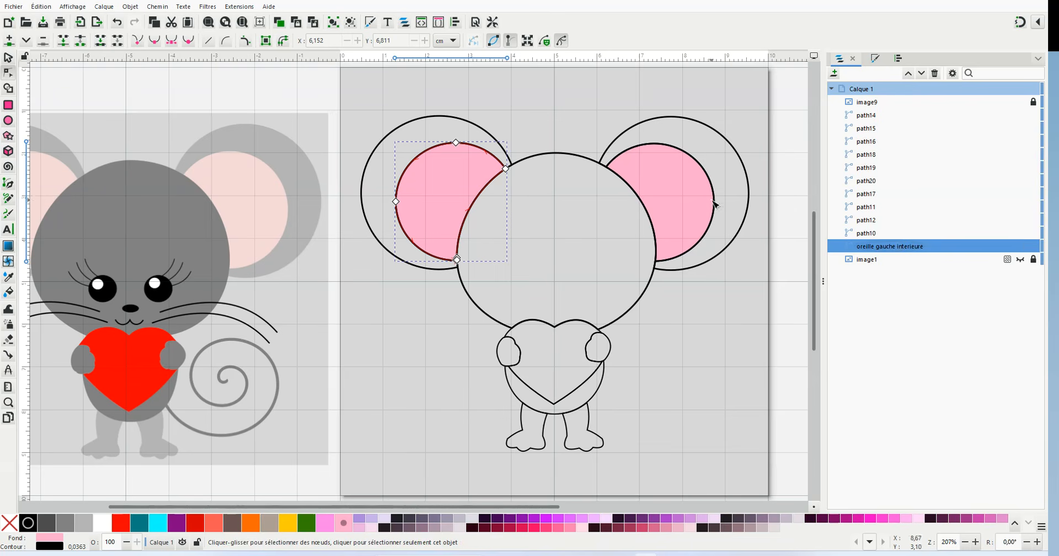
Rename the right ear's pink shape as "oreille droite interieure" and lower it one level in the stacking order, directly above the left inner ear.
click(677, 186)
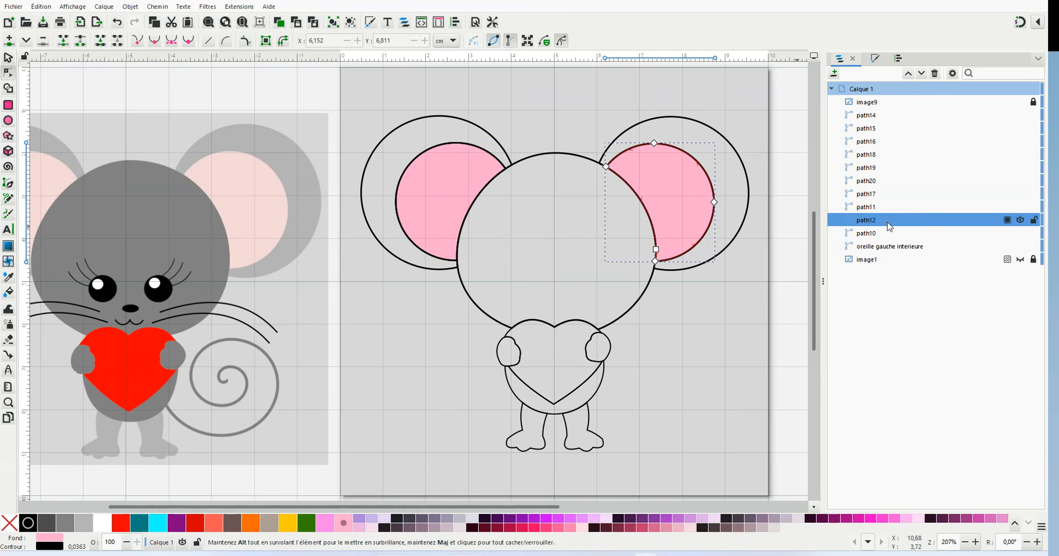
double_click(885, 221)
text(oreille droite interieure)
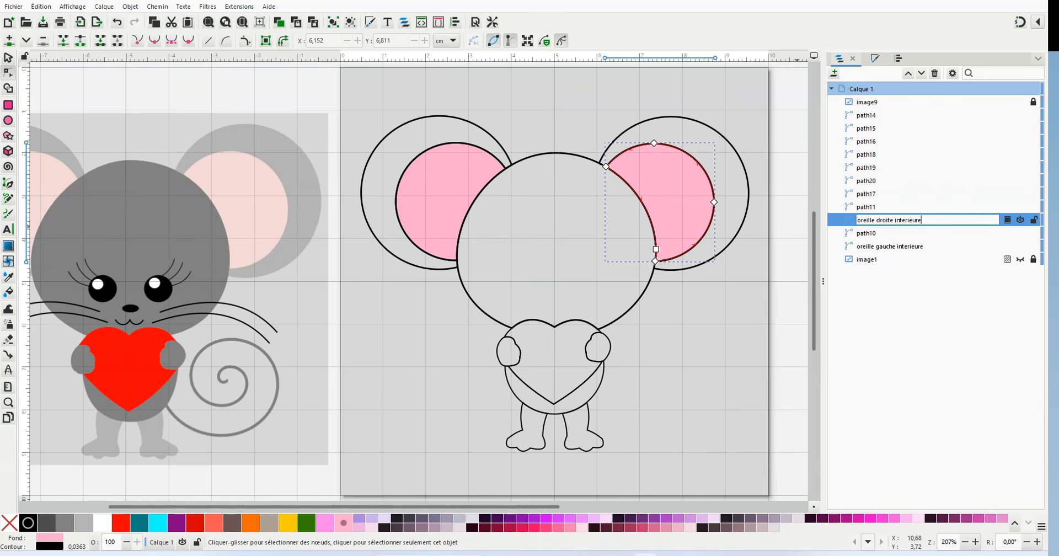
key(Return)
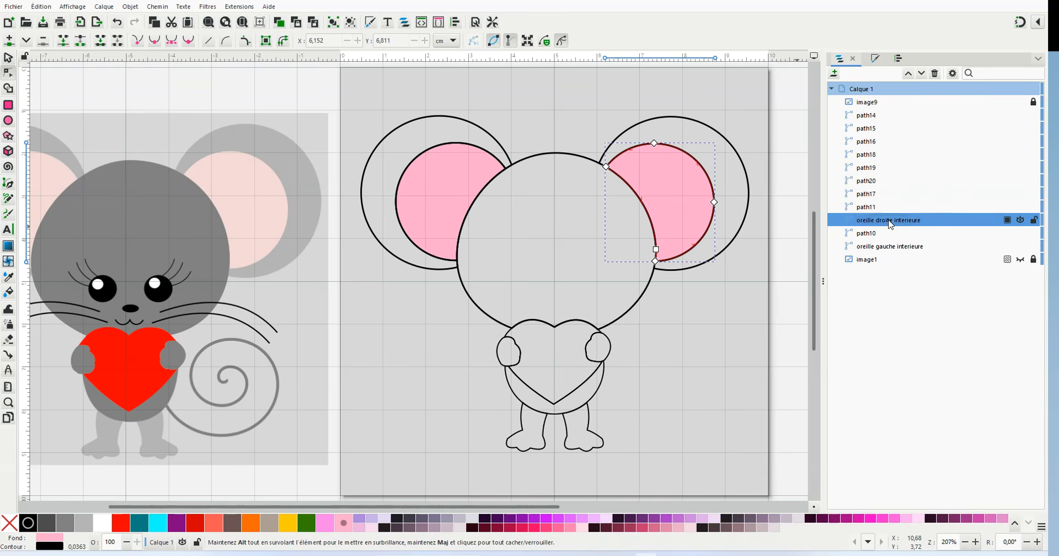
click(921, 73)
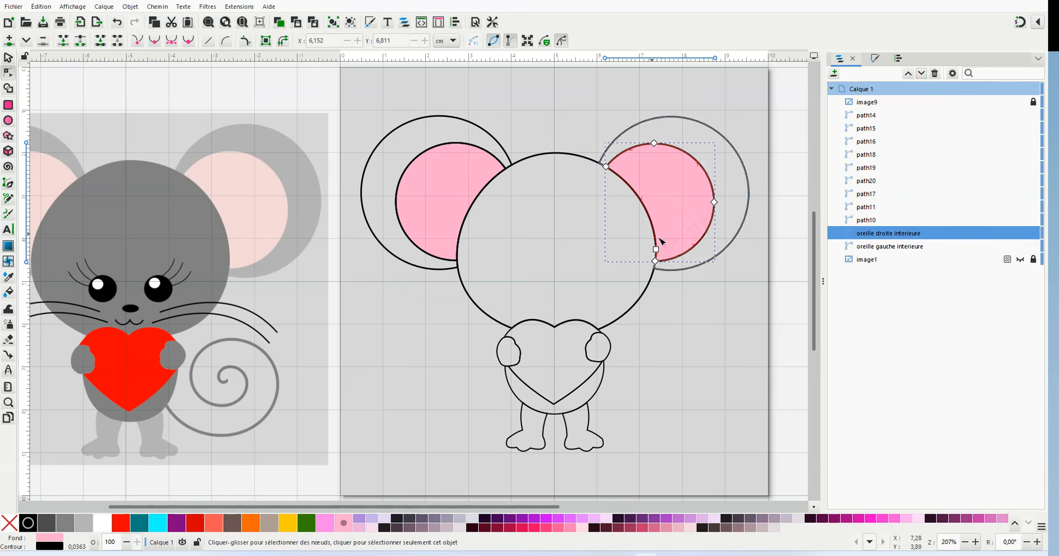
click(790, 241)
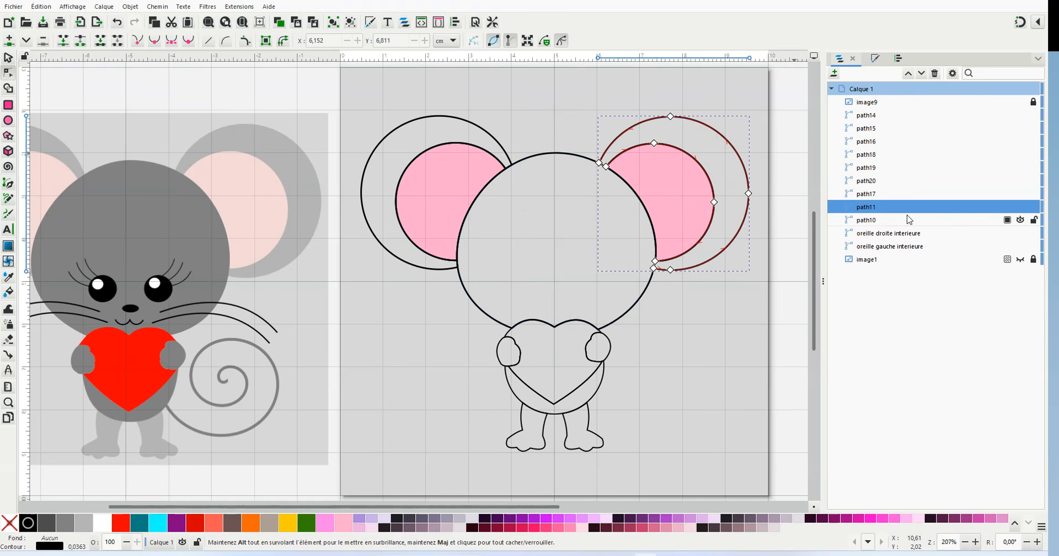
Fill the outer shape of the left ear with light grey.
click(456, 118)
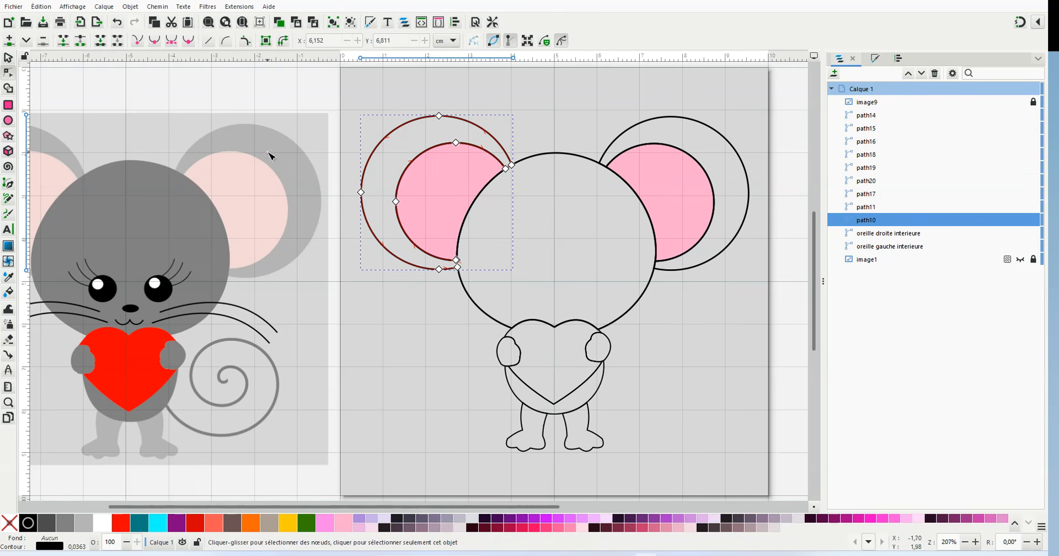
right_click(83, 529)
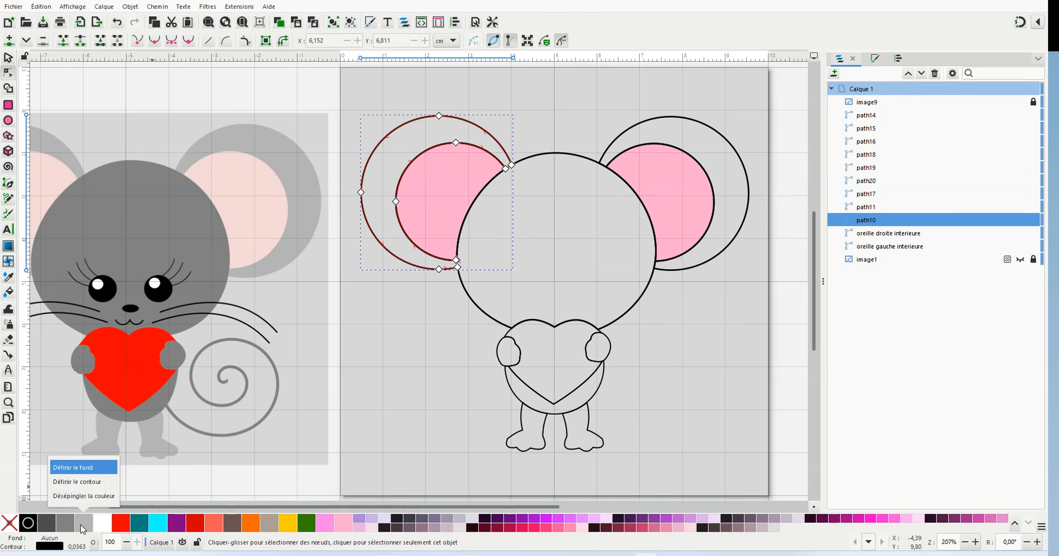
click(83, 467)
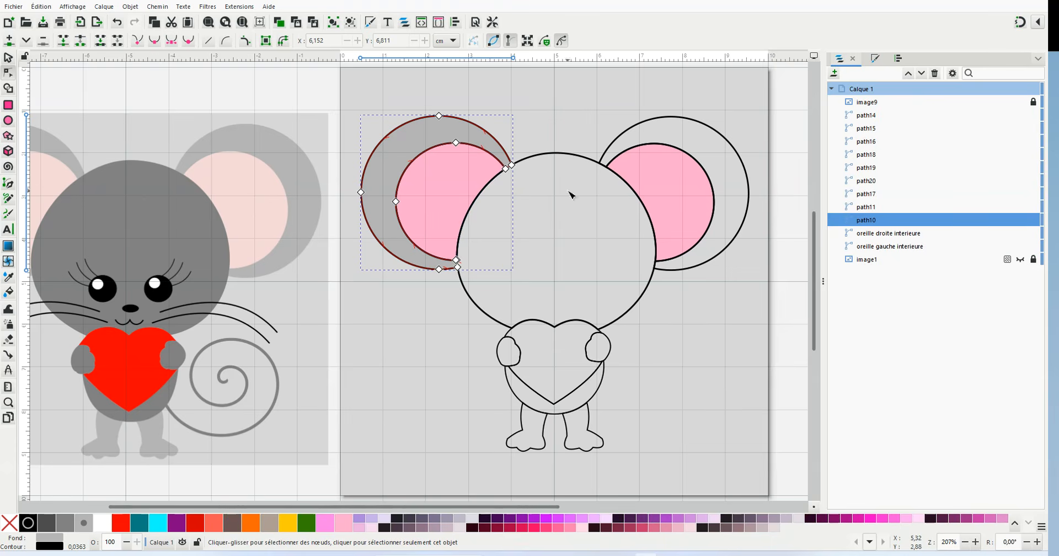
Try to rename the left ear's outer shape as "oreille gauche exterieure" in the object list.
double_click(881, 222)
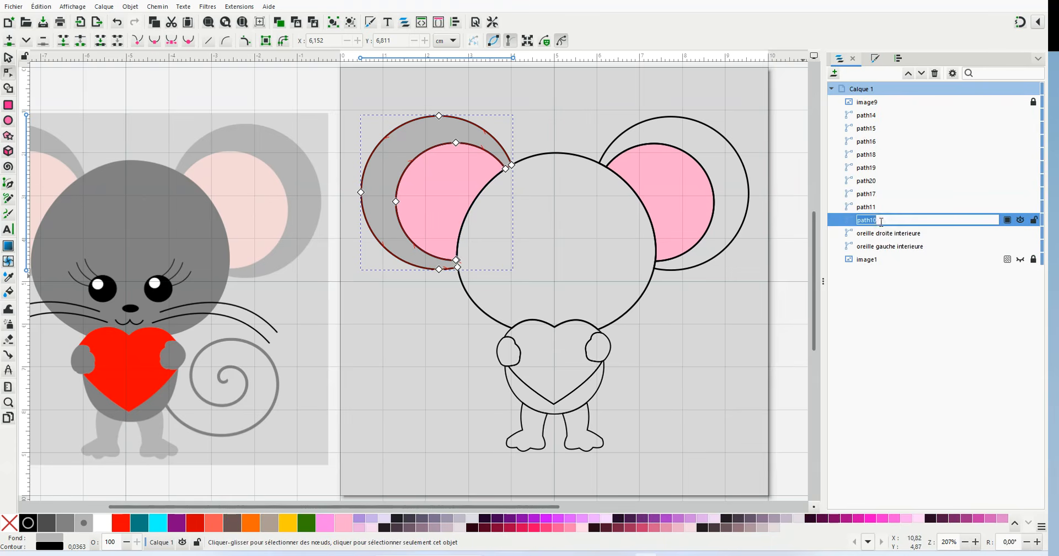
text(re)
key(BackSpace)
key(BackSpace)
key(BackSpace)
key(BackSpace)
key(BackSpace)
key(BackSpace)
text(oreille gauche exterieure)
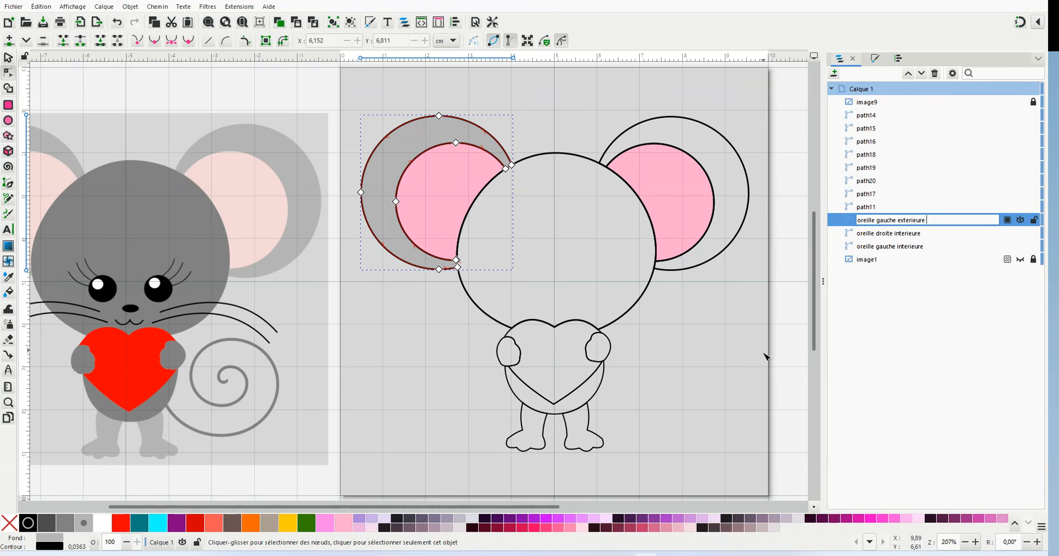
click(783, 264)
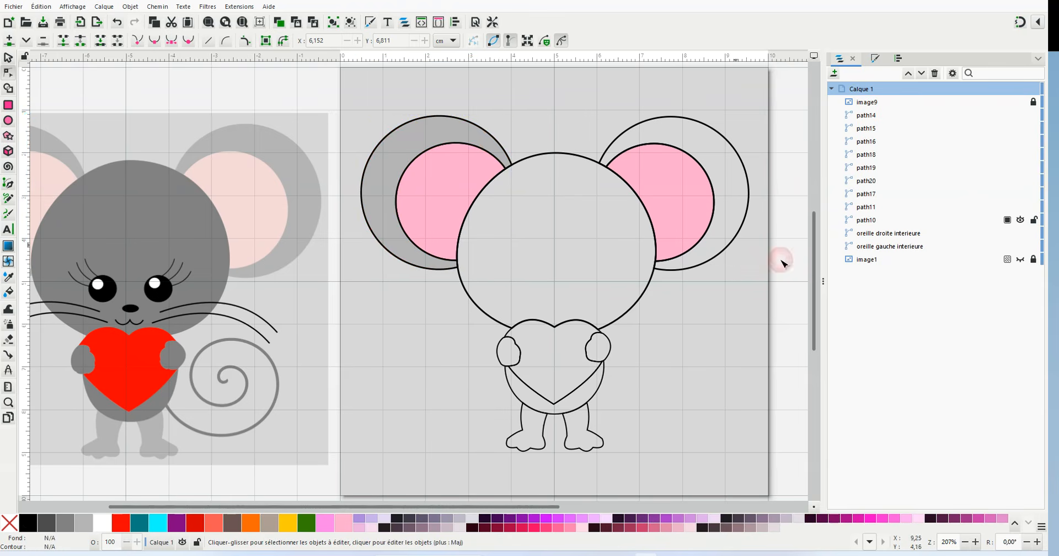
Lower the right ear's outer shape one level, and move the left ear's outer shape back below it.
click(708, 132)
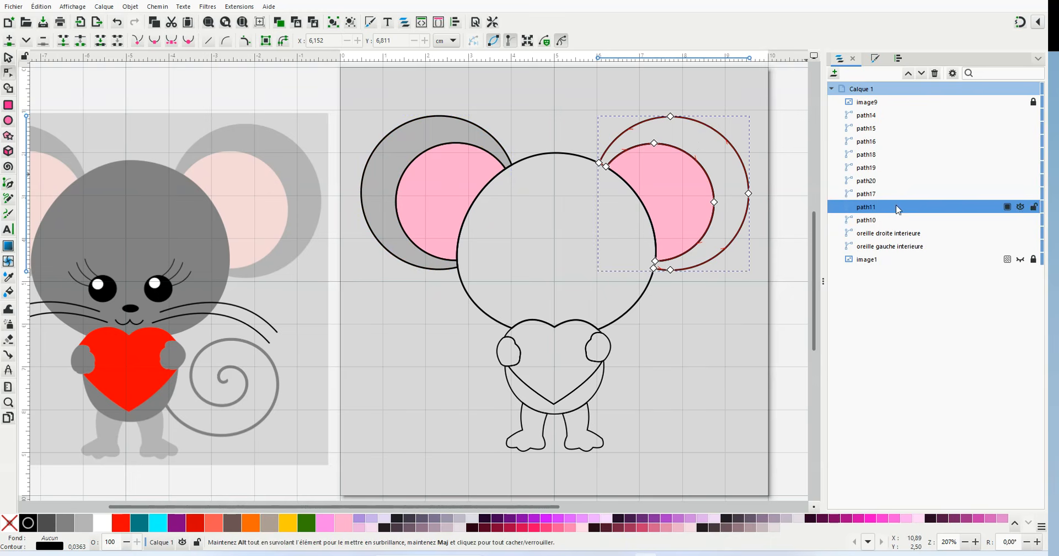
click(922, 74)
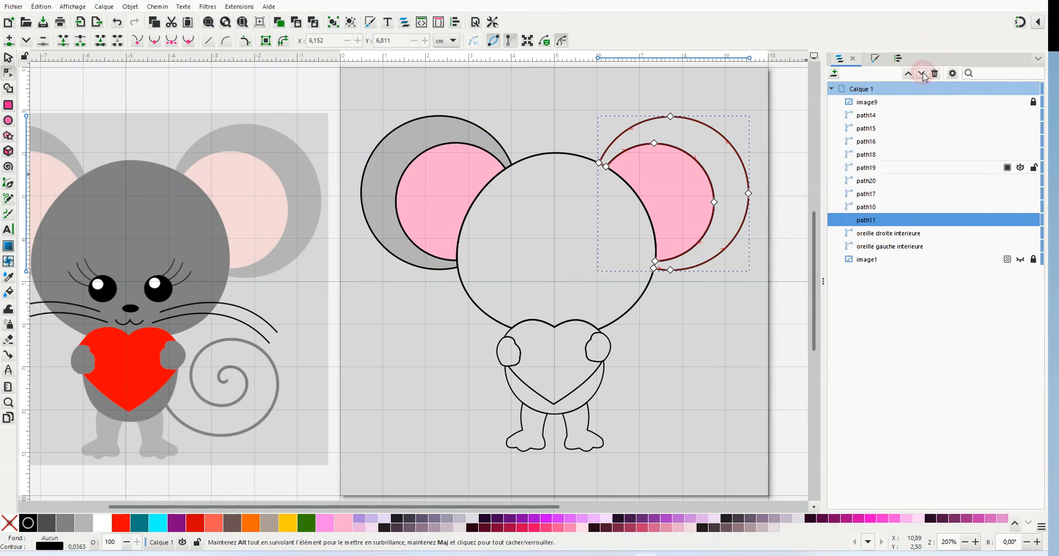
click(889, 209)
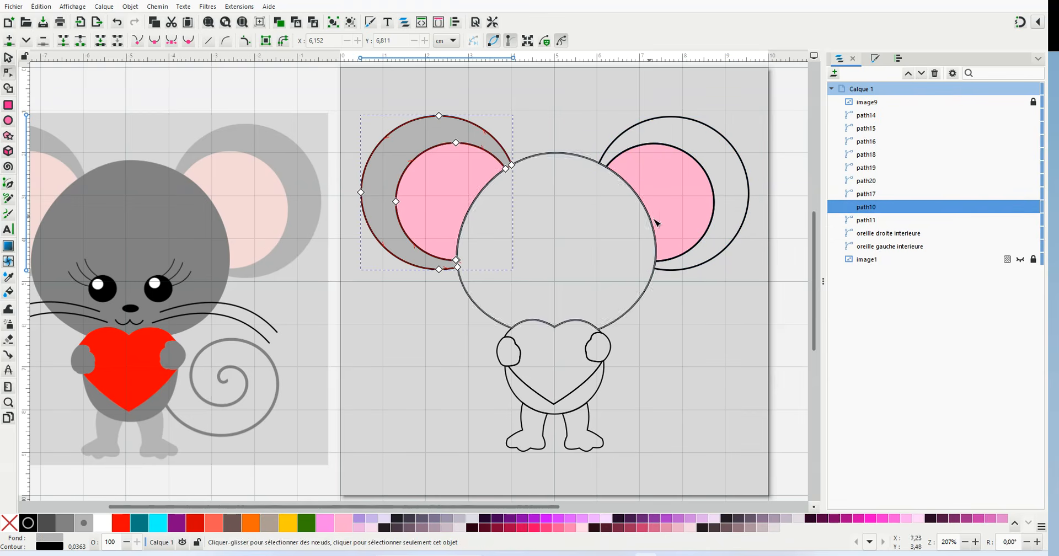
double_click(870, 207)
key(Escape)
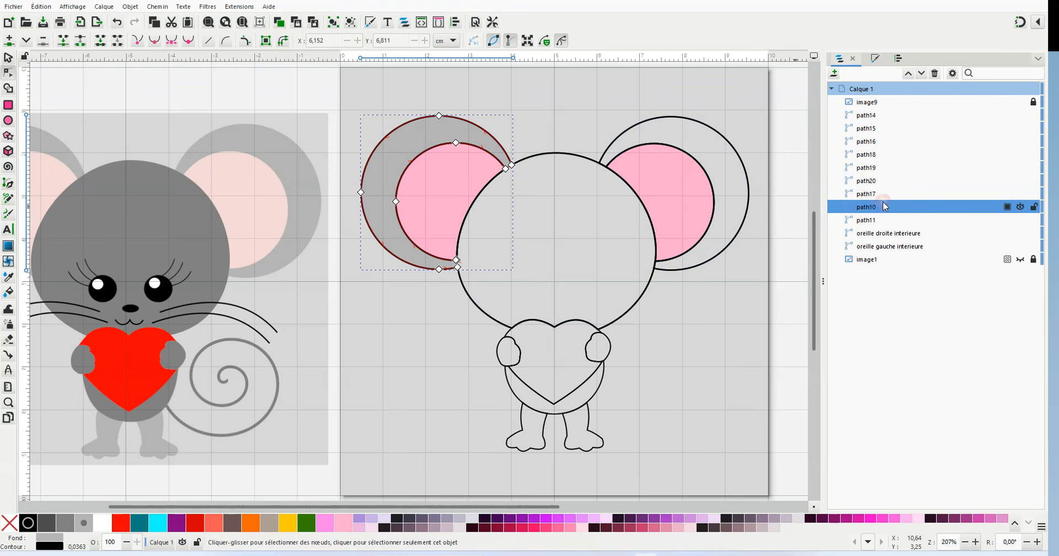
click(921, 75)
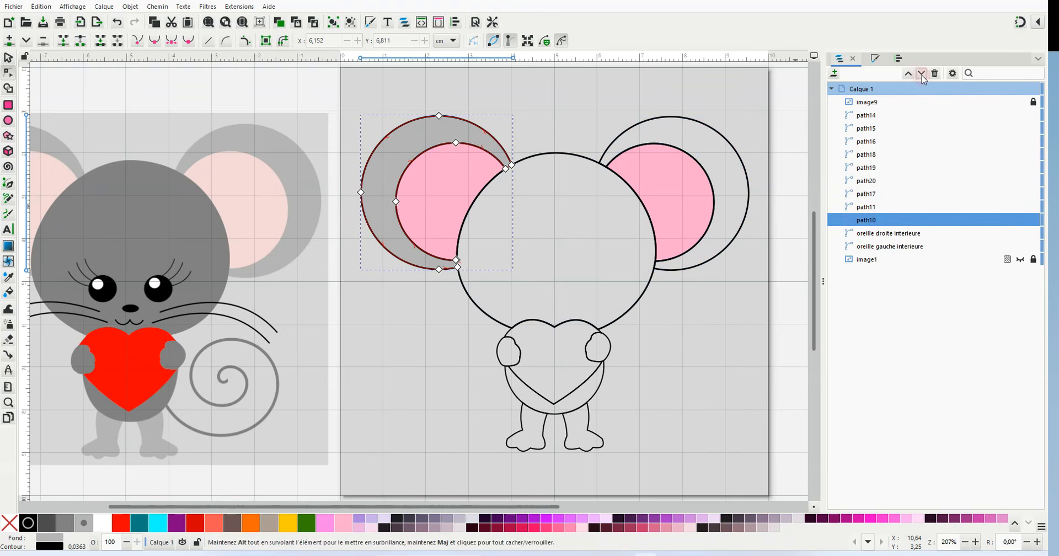
Rename the grey outer shape of the left ear as "oreille gauche ext".
double_click(900, 219)
text(oreille)
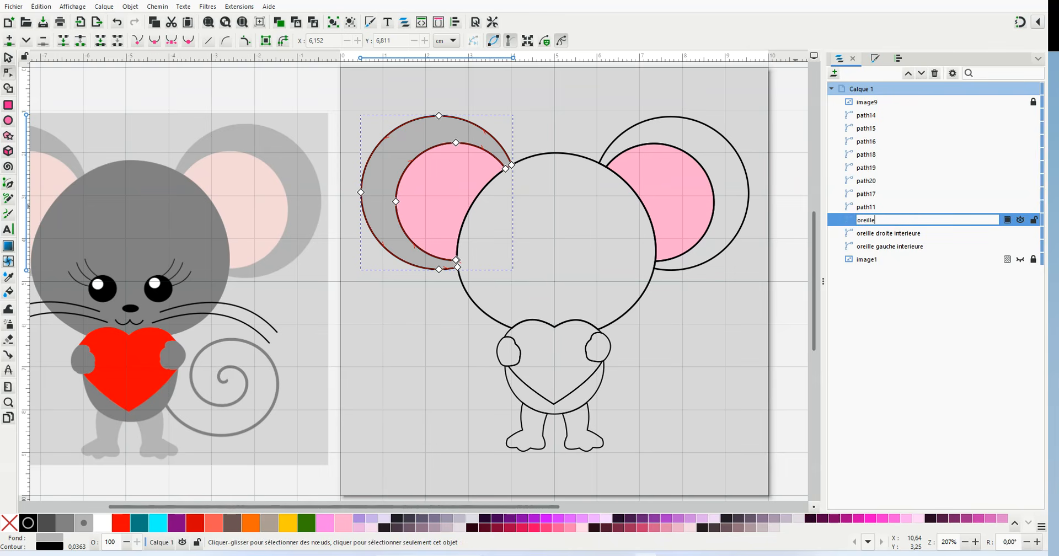
text( gauche ext)
key(Return)
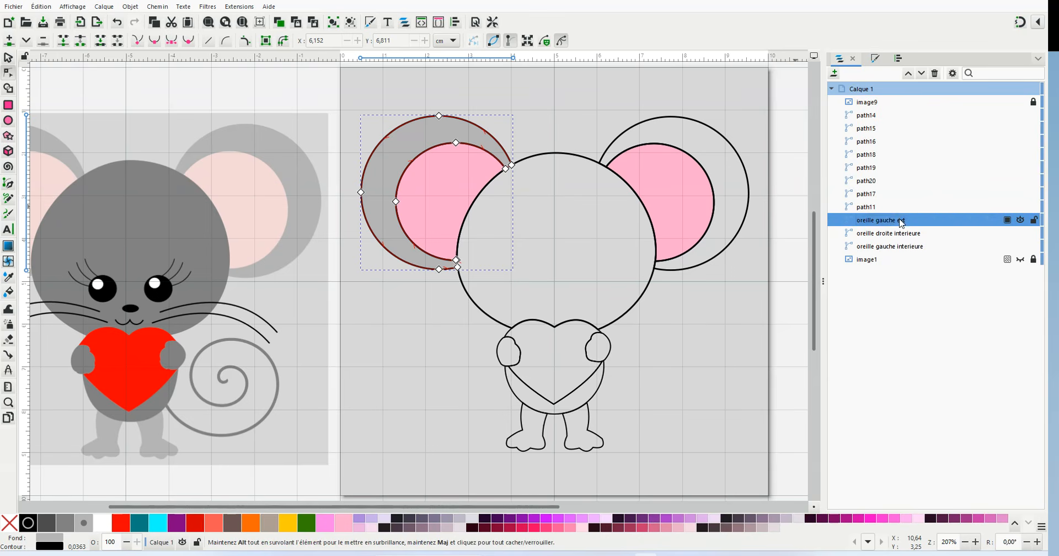
Fill the outer shape of the right ear with the same light grey as the left one.
click(886, 210)
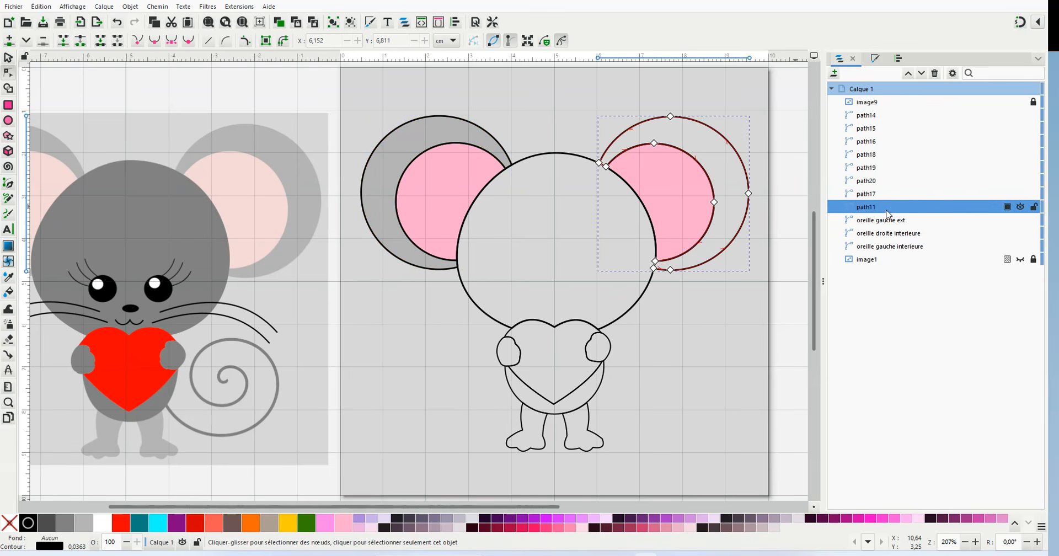
right_click(84, 529)
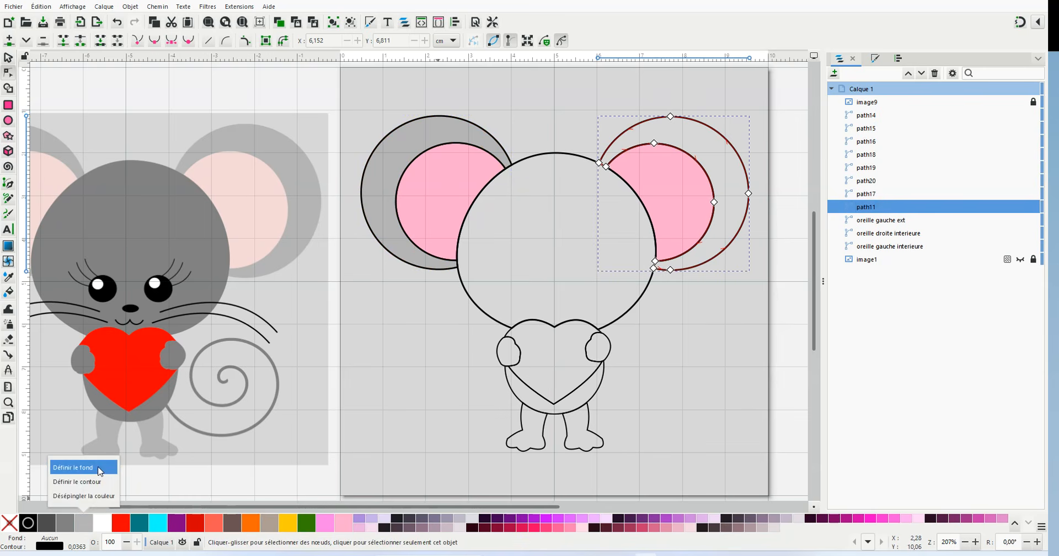
click(100, 469)
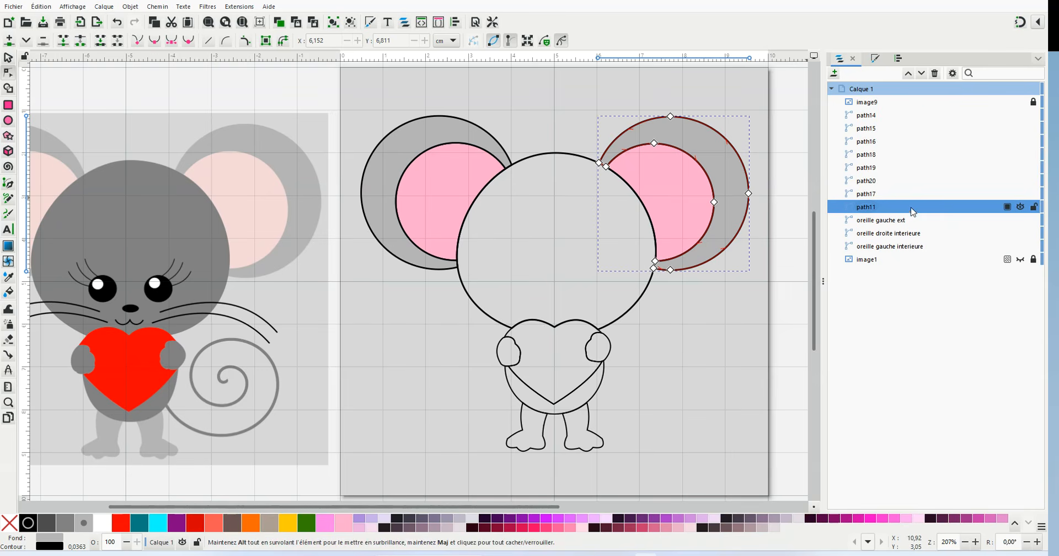
Rename the right ear's outer shape as "oreille droite ext" and deselect it.
double_click(893, 208)
text(oreille droite ext)
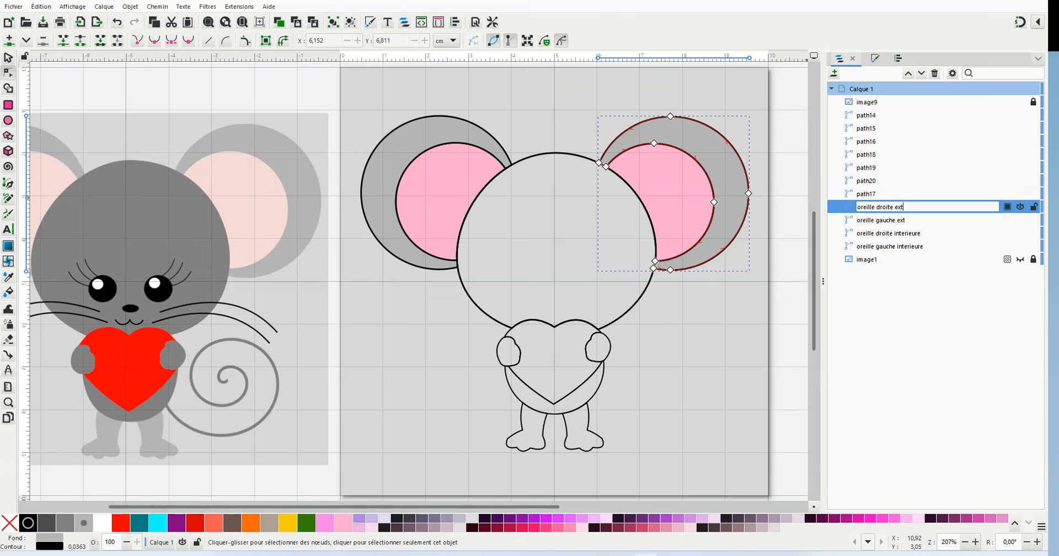
key(Return)
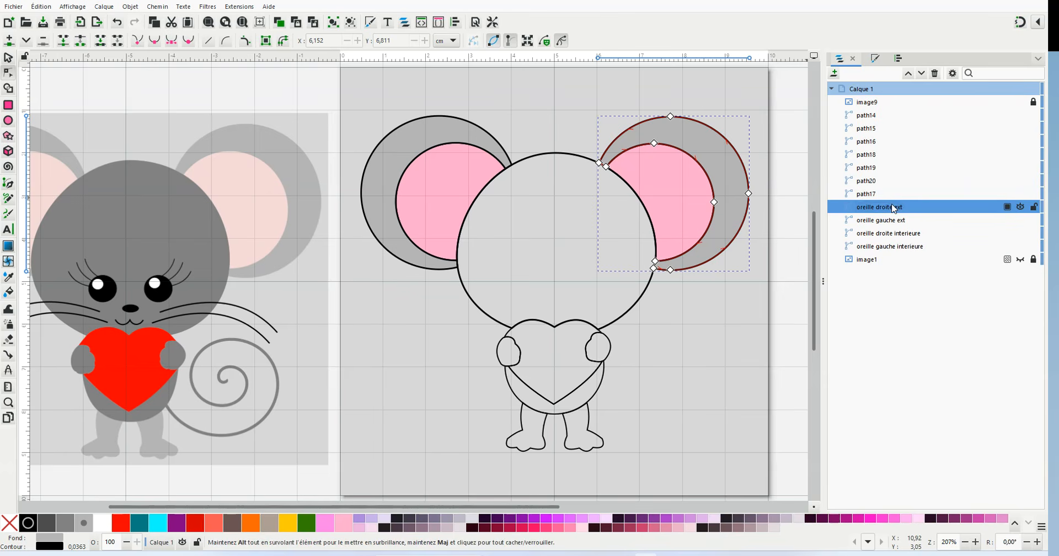
click(794, 197)
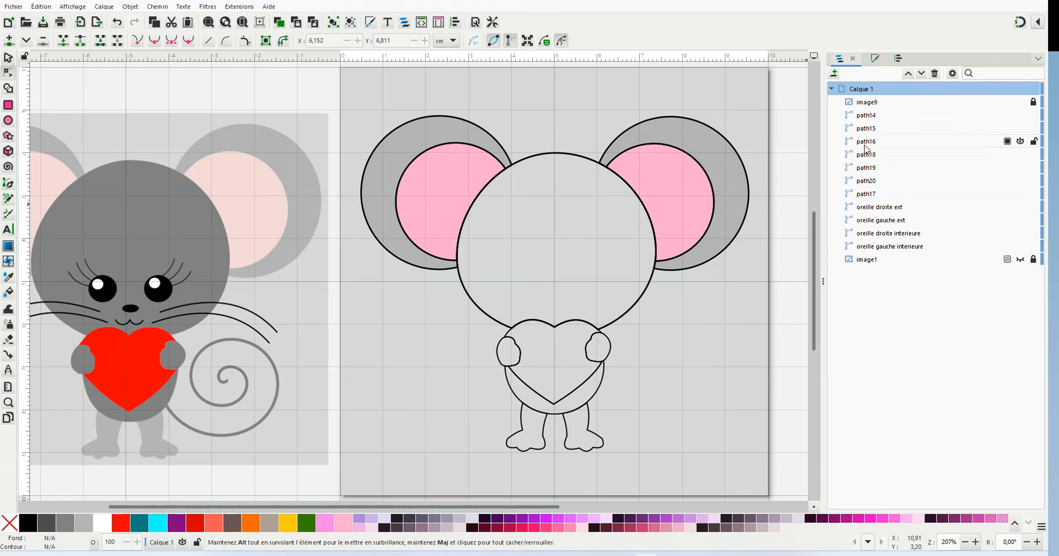
Fill the large round head shape with 50 % grey.
click(866, 196)
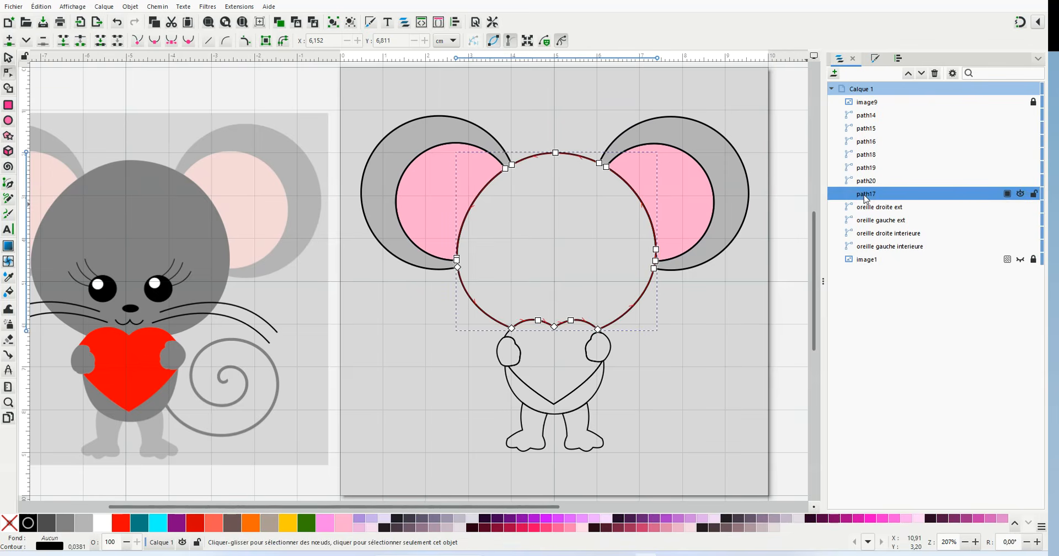
click(8, 58)
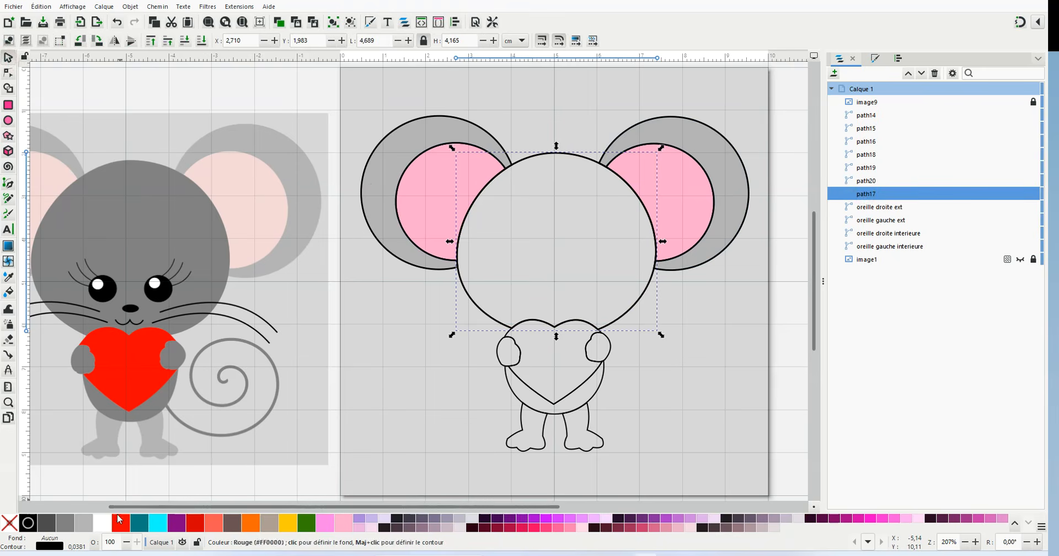
right_click(65, 524)
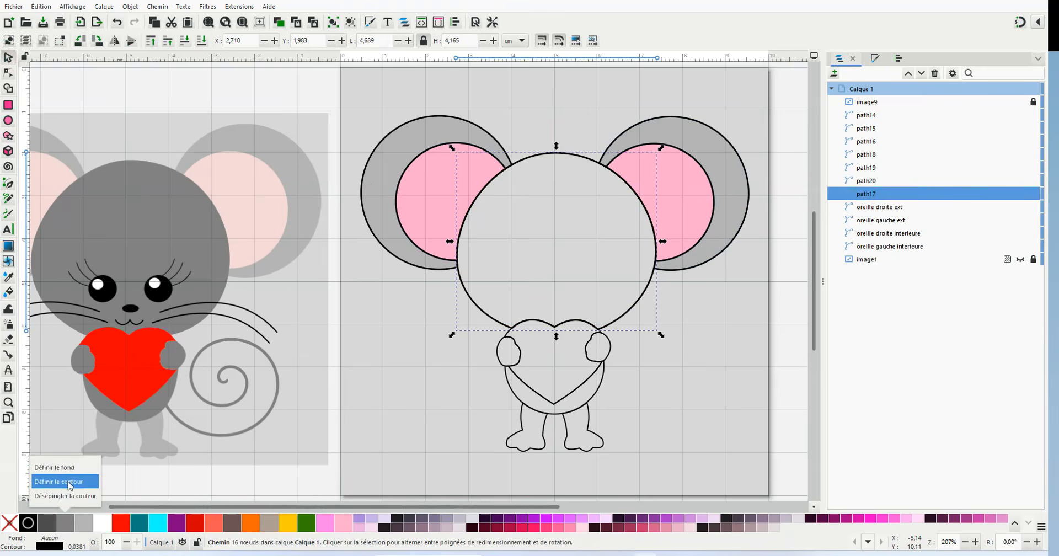
click(70, 466)
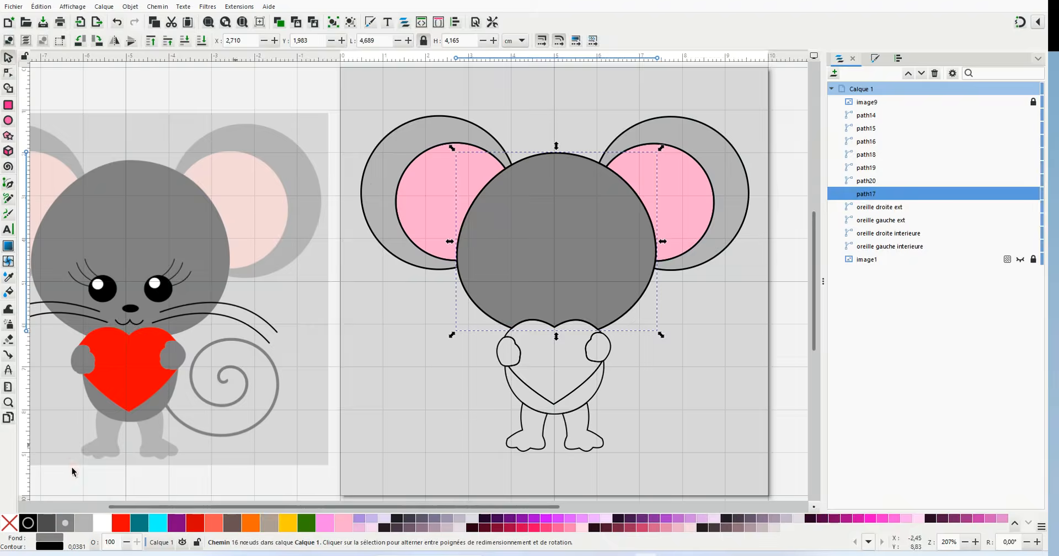
Rename the head shape as "tete" and deselect it.
double_click(893, 194)
text(tete)
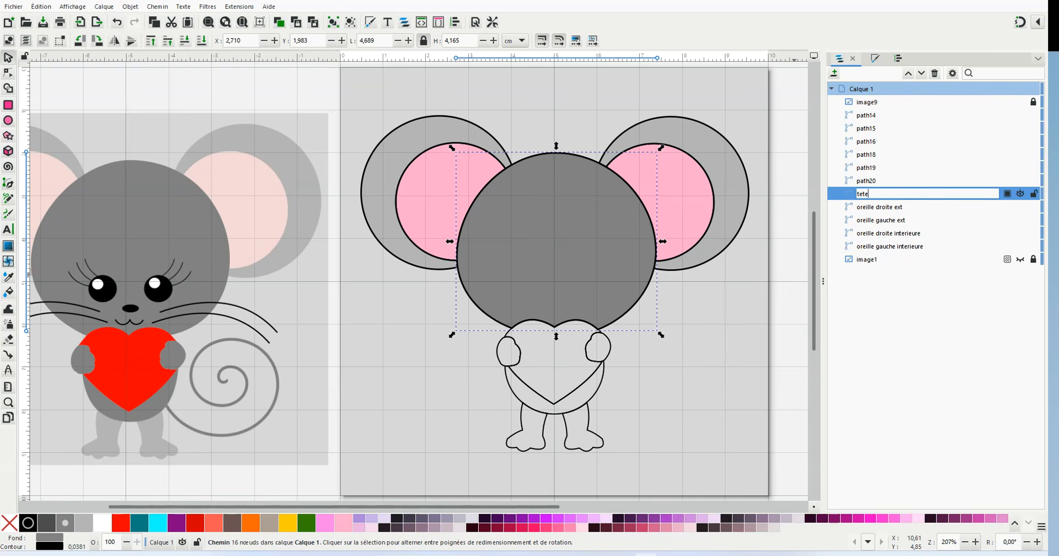
key(Return)
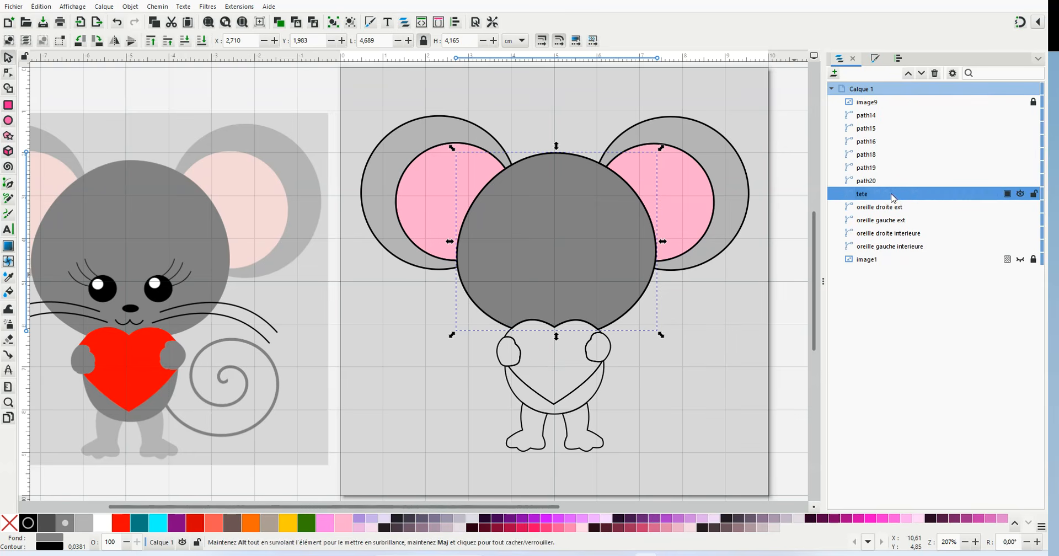
click(783, 337)
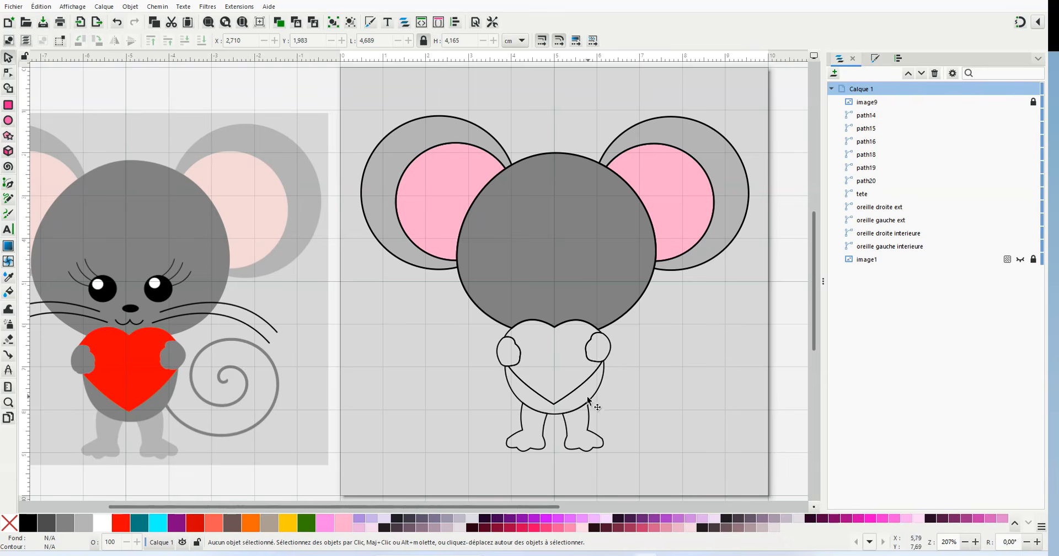
Fill the body shape below the heart with the same 50 % grey as the head.
click(601, 390)
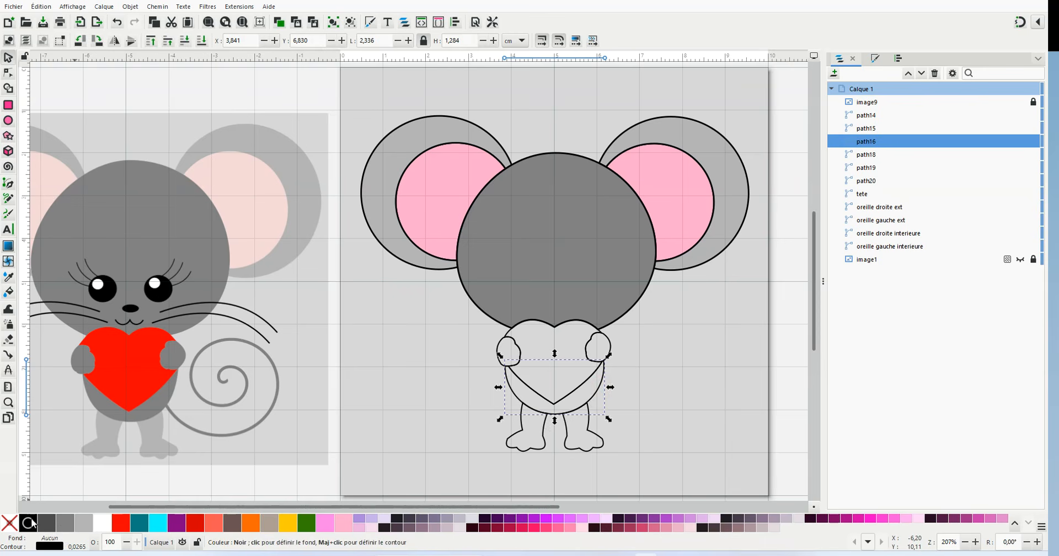
right_click(49, 524)
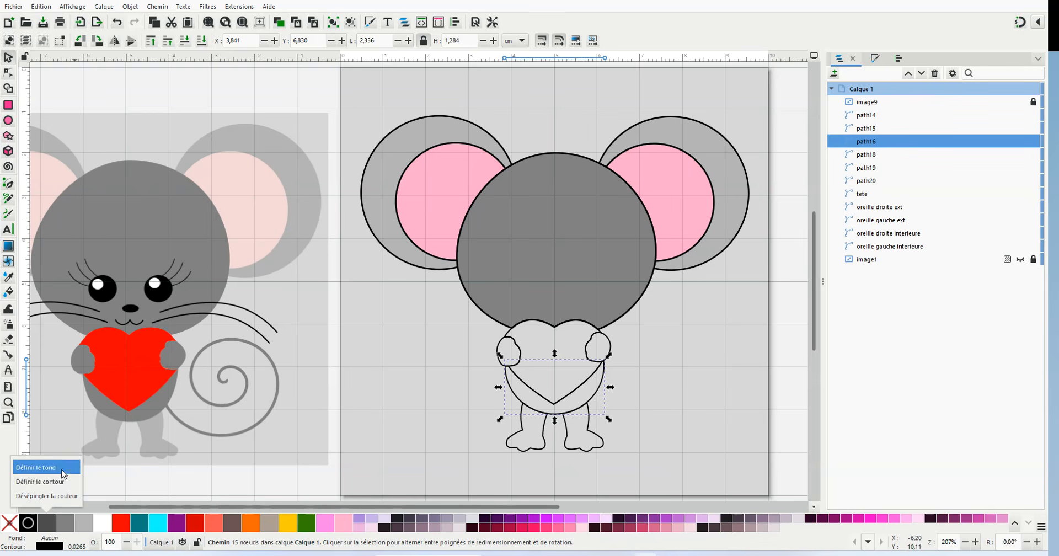
click(63, 470)
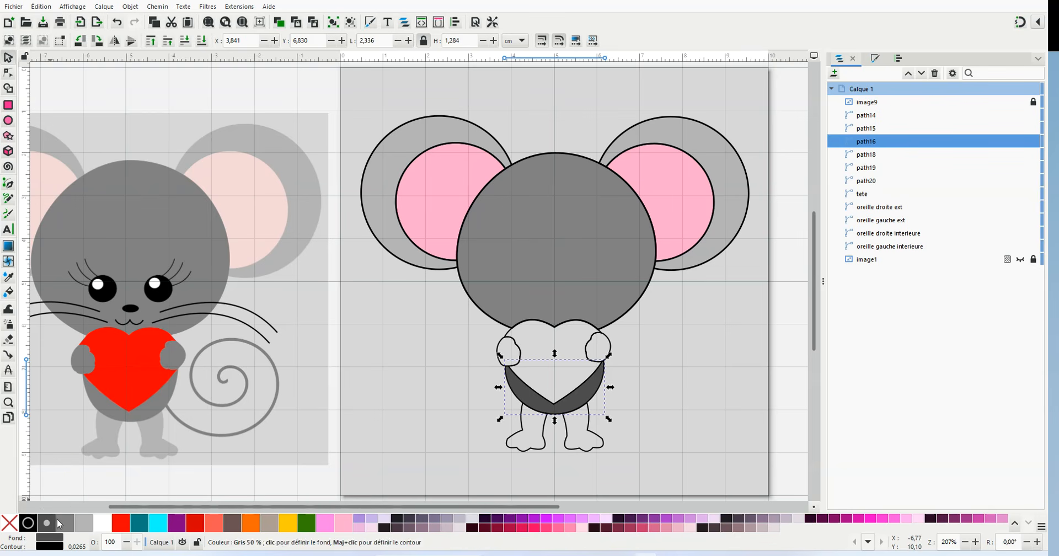
right_click(65, 524)
click(80, 468)
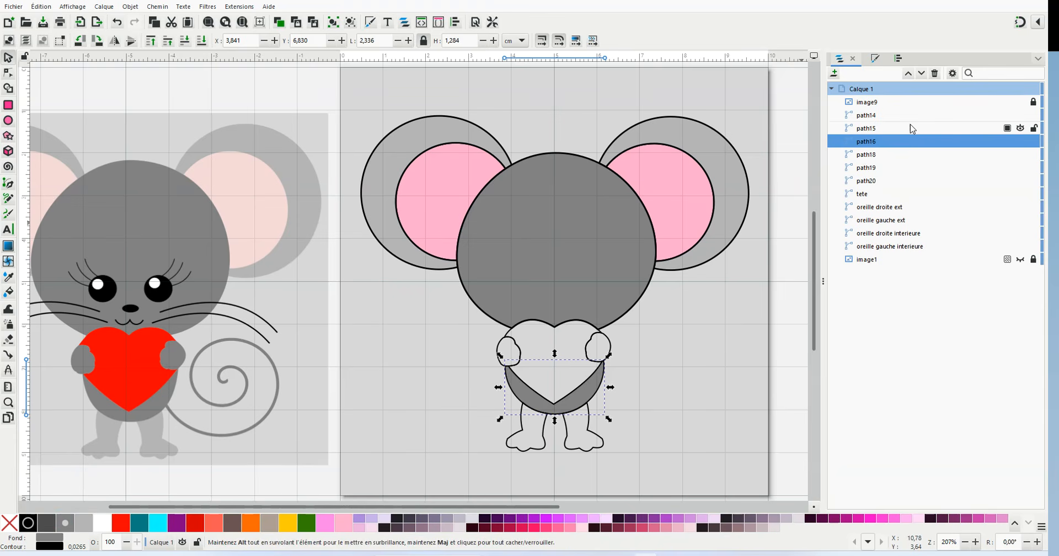
Rename the body shape as "corps" and lower it in the stacking order to directly above "tete".
double_click(891, 142)
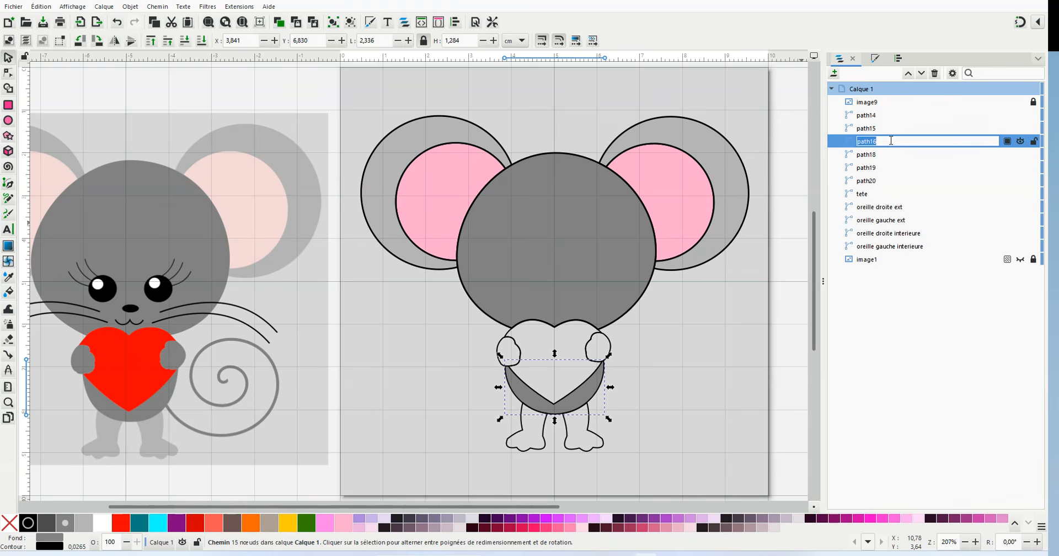
text(corps)
key(Return)
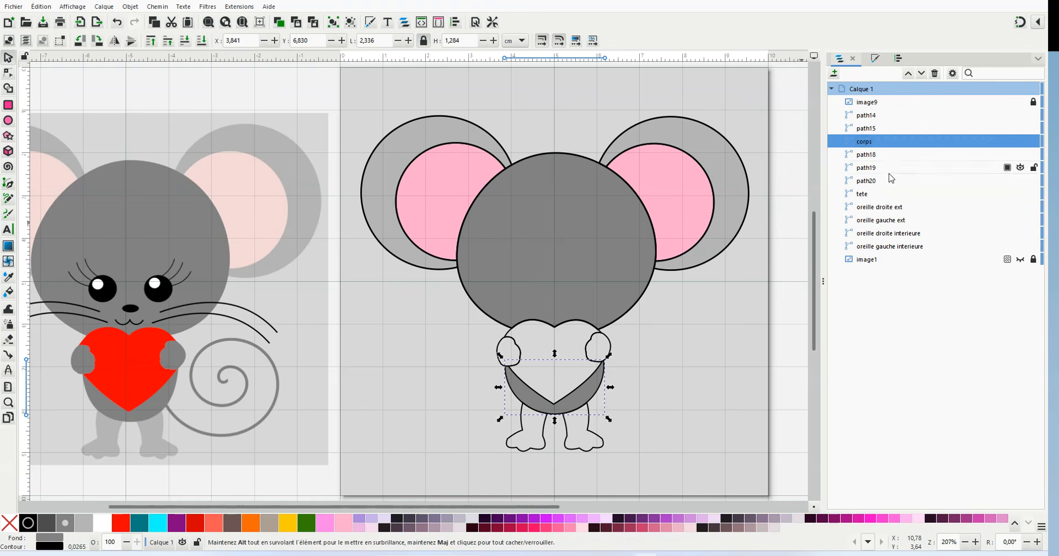
click(922, 73)
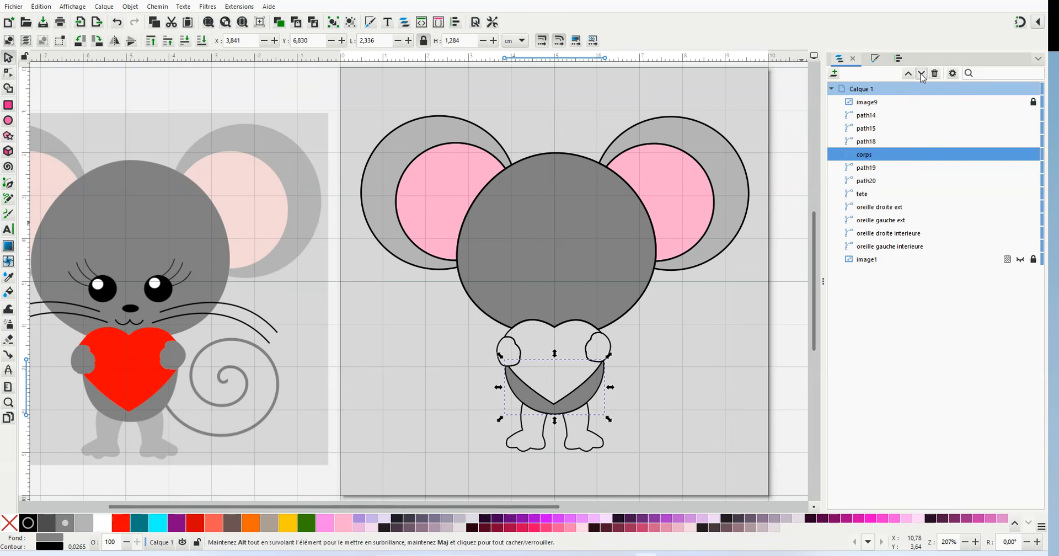
click(922, 73)
click(921, 74)
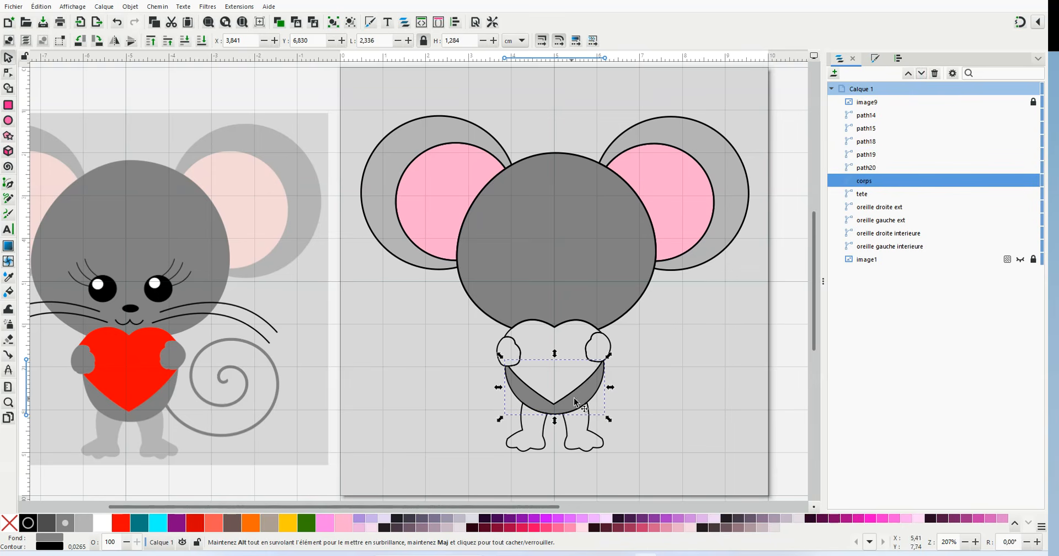
click(674, 332)
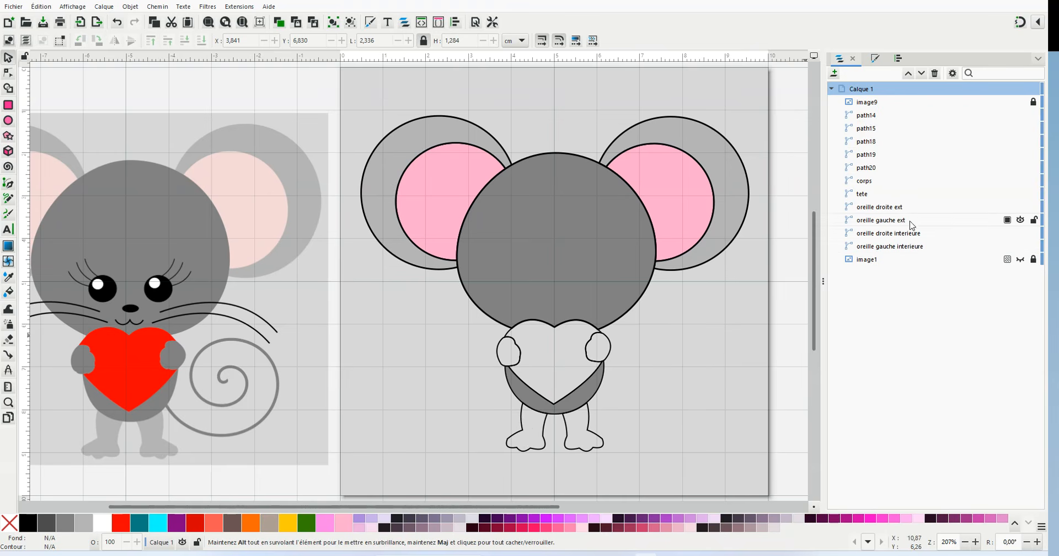
Fill both leg shapes below the body with the same light grey as the outer ears.
click(543, 431)
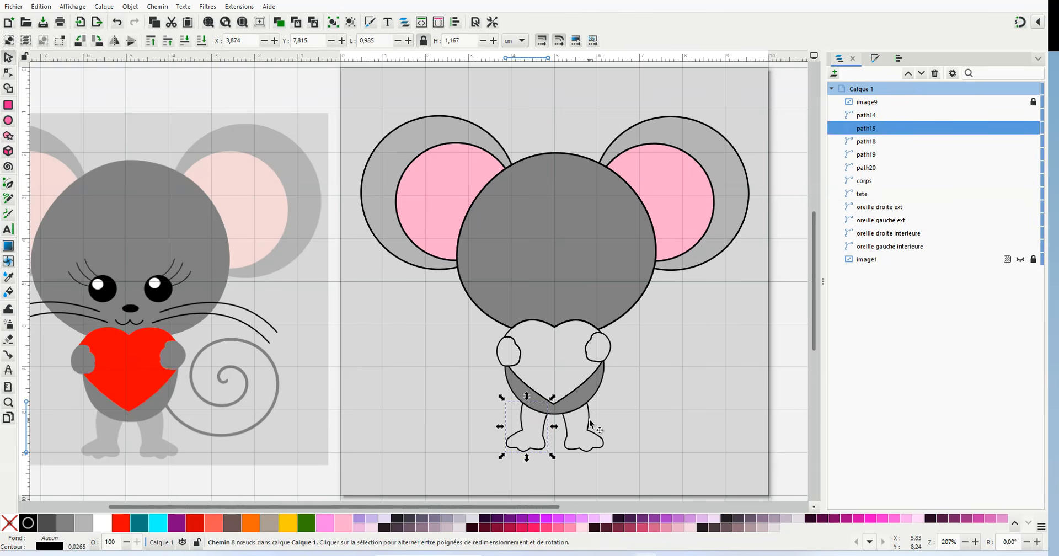
shift+click(588, 423)
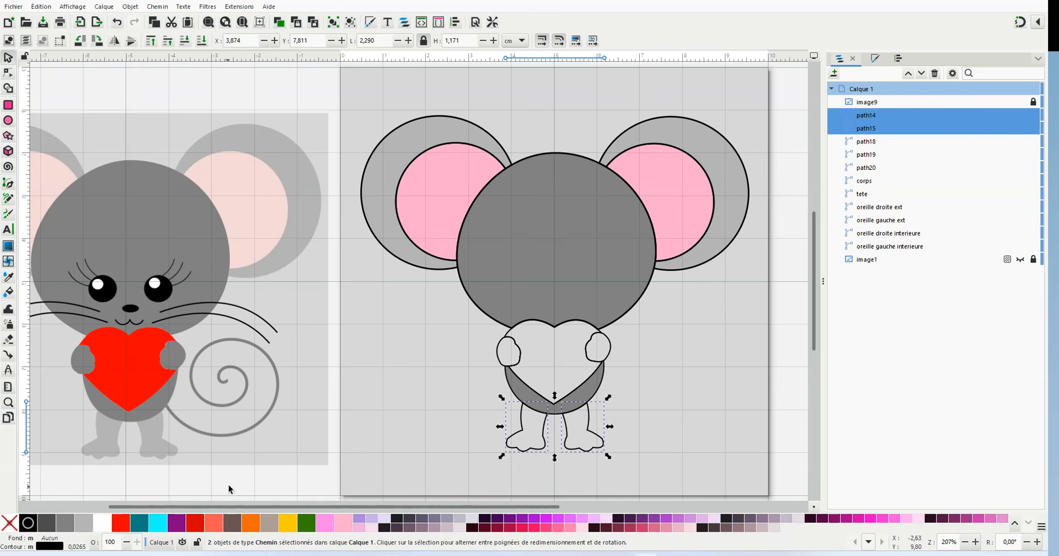
right_click(76, 527)
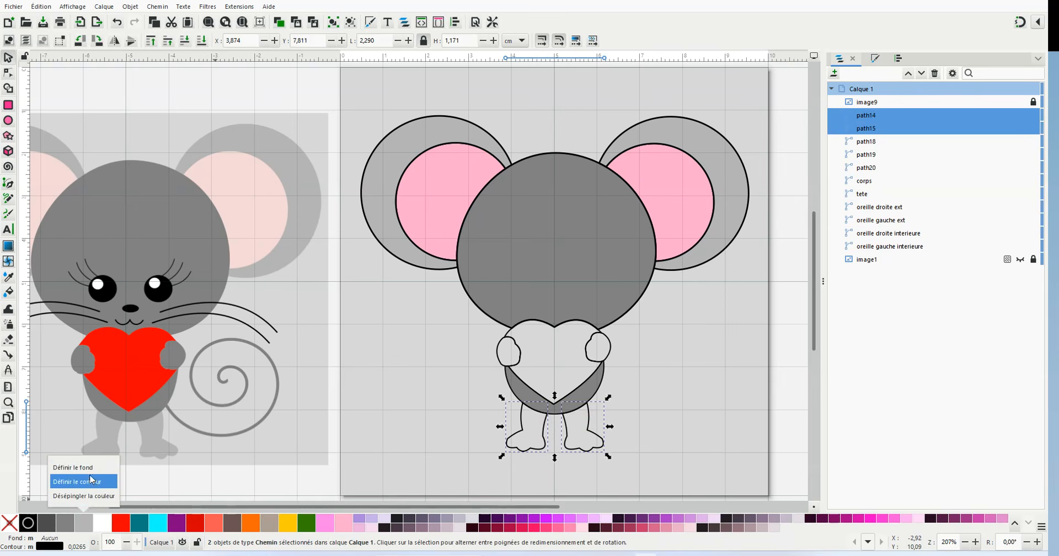
click(88, 468)
click(707, 395)
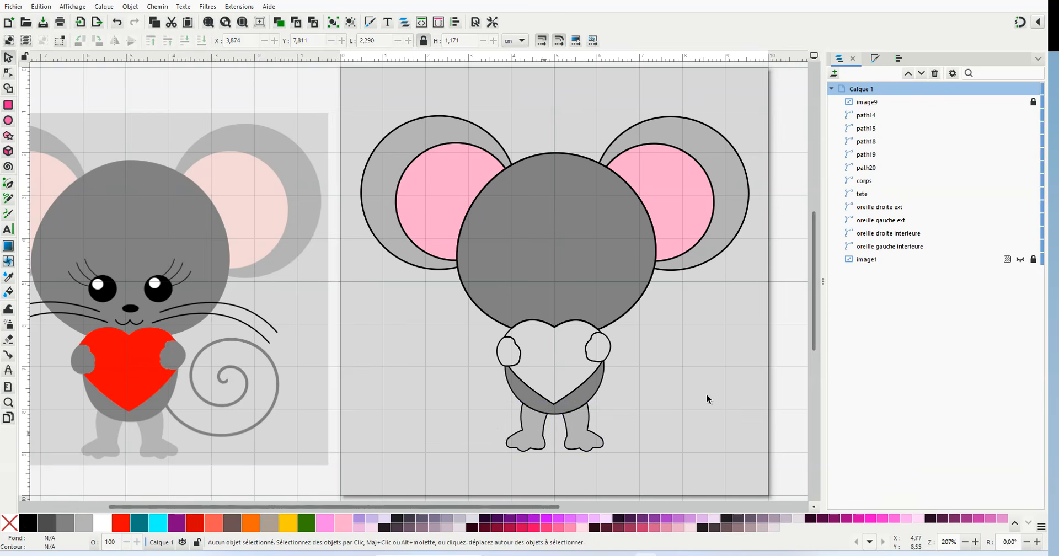
Rename the left leg shape as "patte gauche".
click(529, 423)
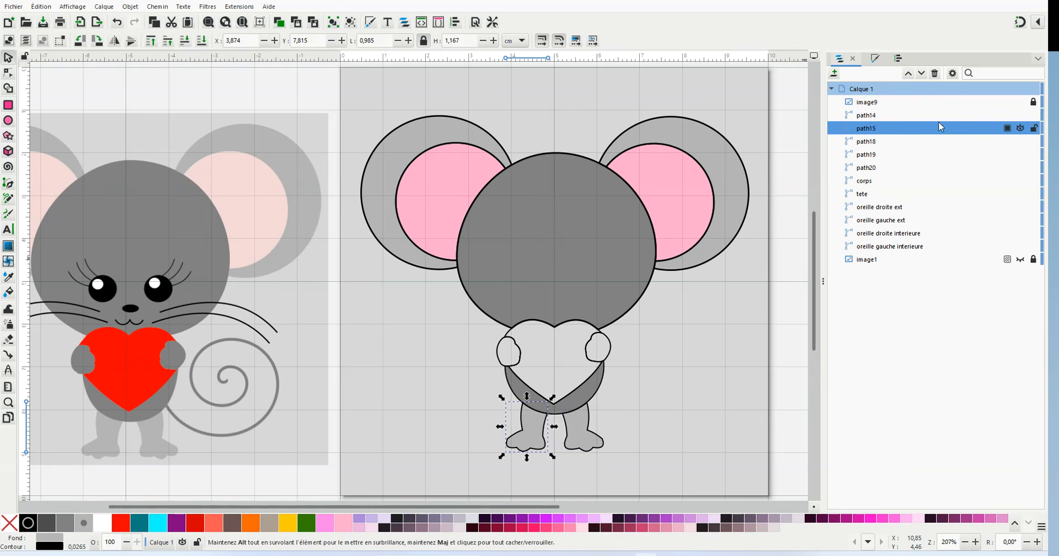
double_click(931, 130)
text(patte gauche)
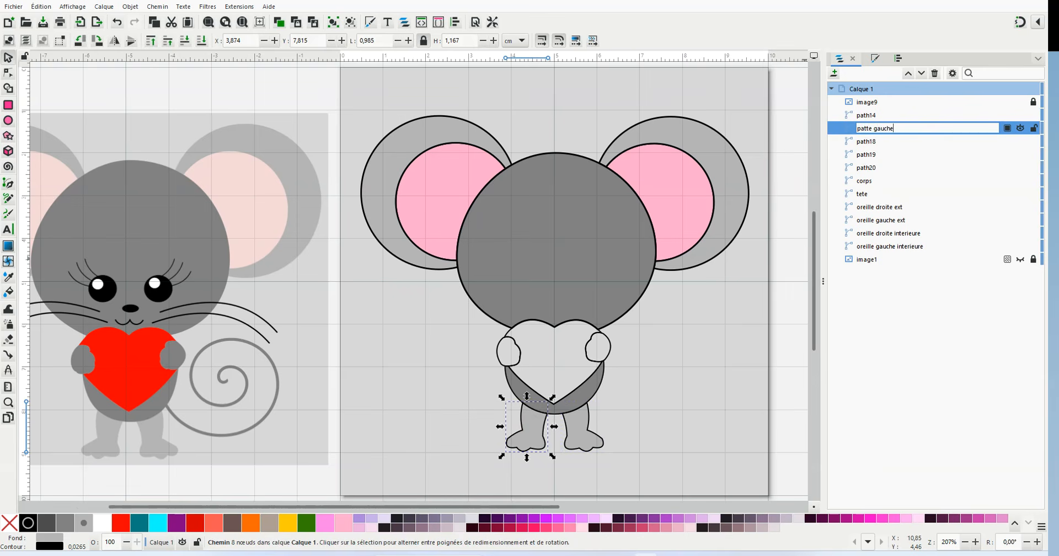
key(Return)
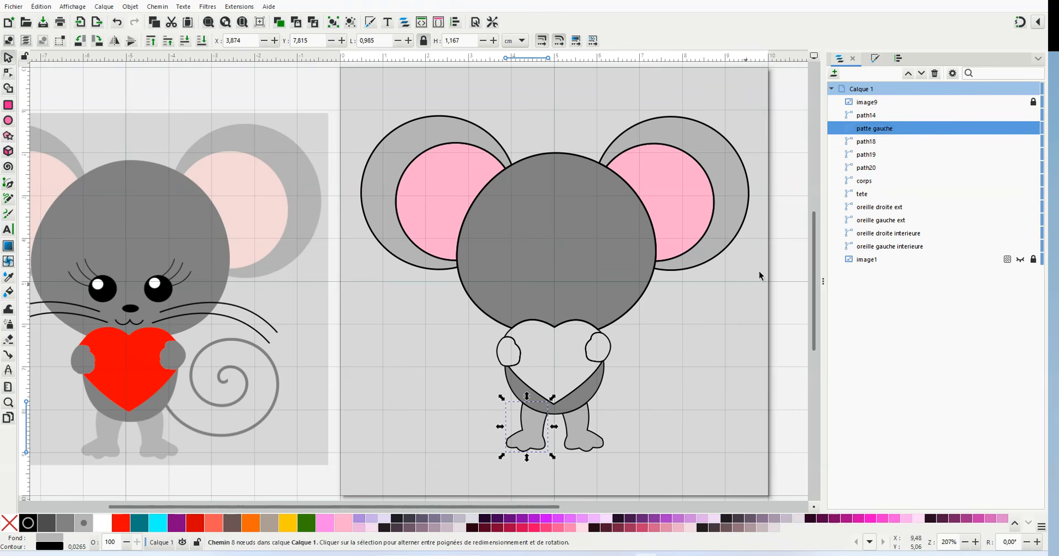
Rename the right leg shape as "patte droite".
click(581, 432)
double_click(899, 116)
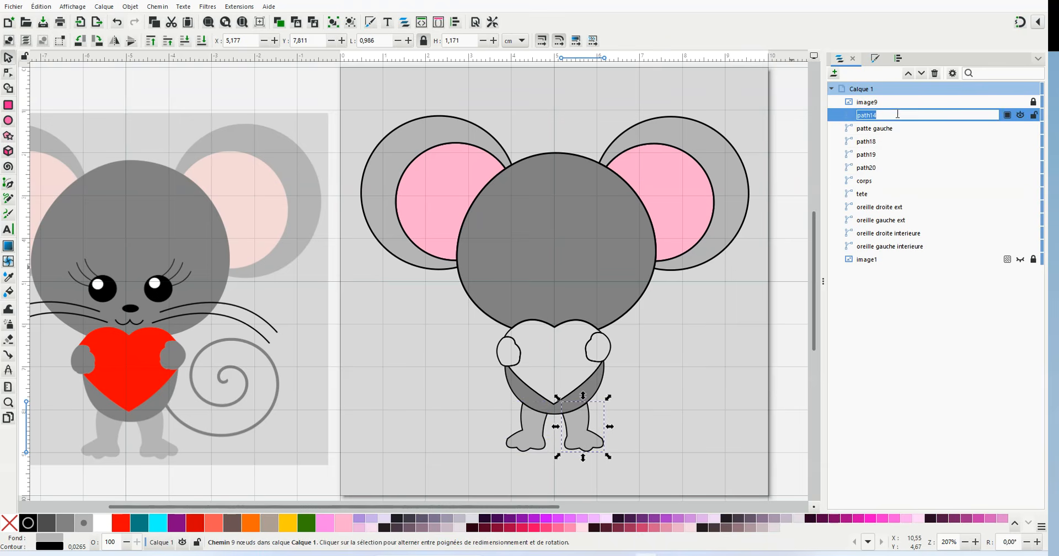
text(p)
click(789, 157)
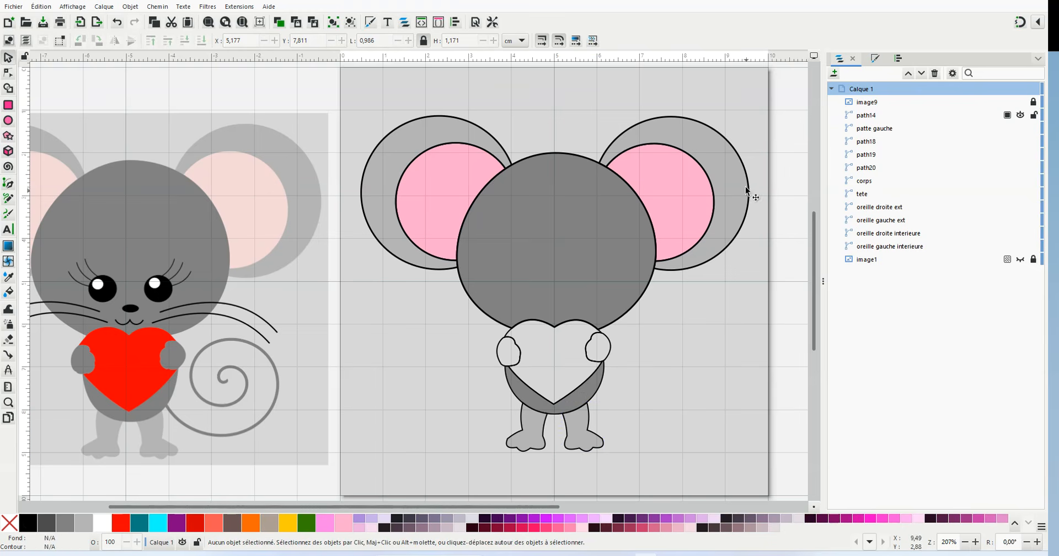
click(887, 118)
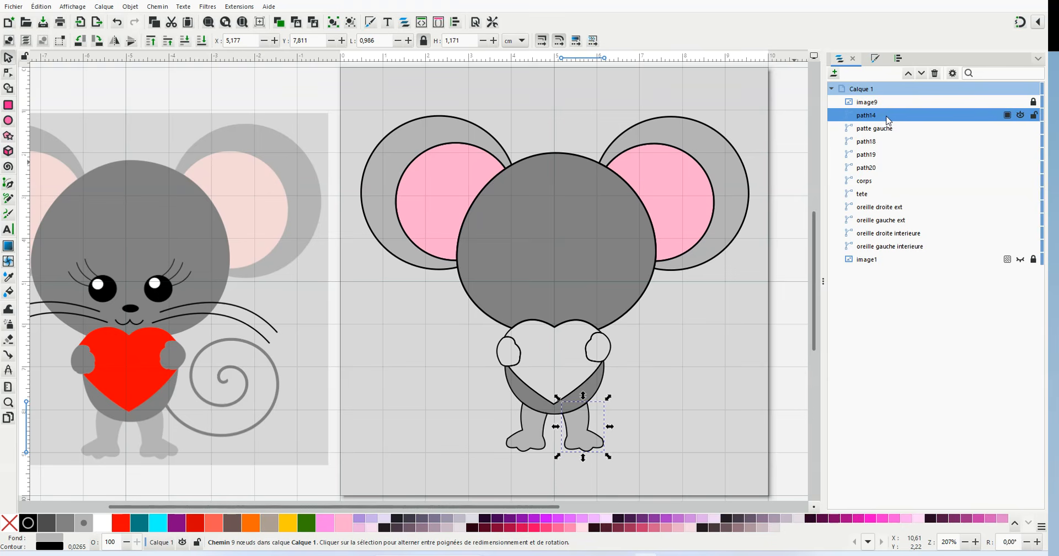
double_click(888, 118)
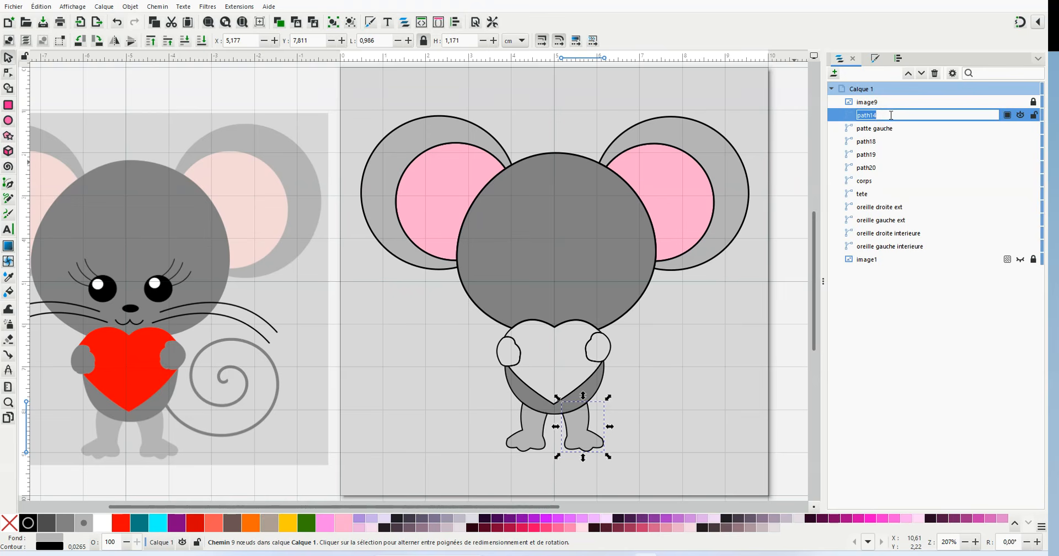
text(patte droite)
key(Return)
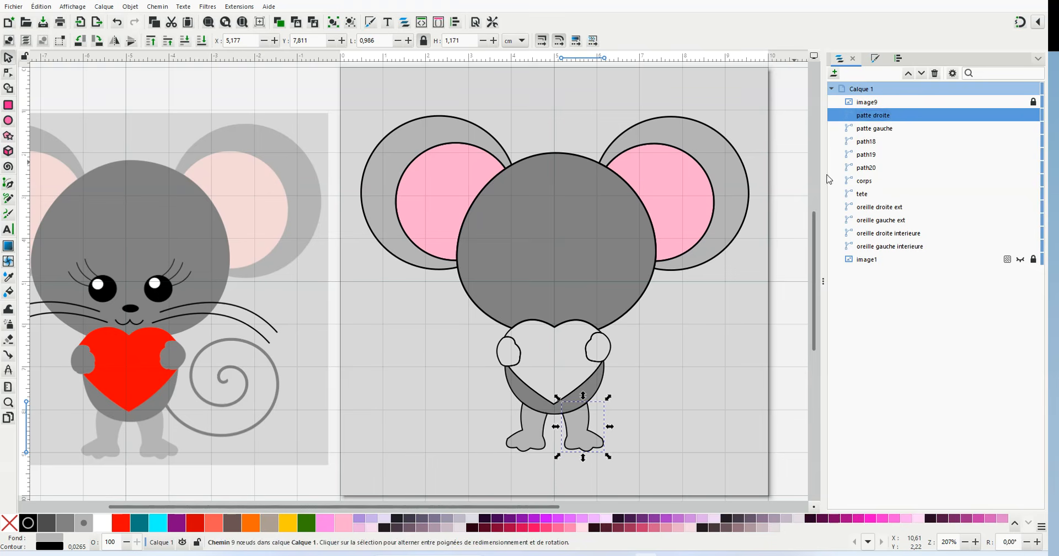
Lower "patte droite" and "patte gauche" together in the stacking order to directly below "tete", and deselect them.
click(797, 169)
click(880, 117)
shift+click(877, 132)
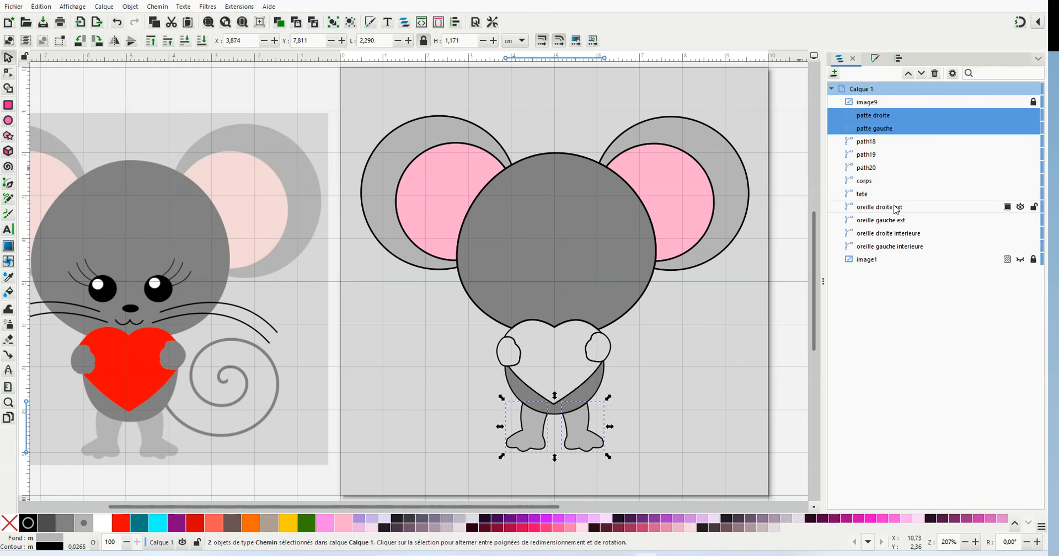
click(921, 76)
click(921, 76)
click(921, 76)
click(921, 76)
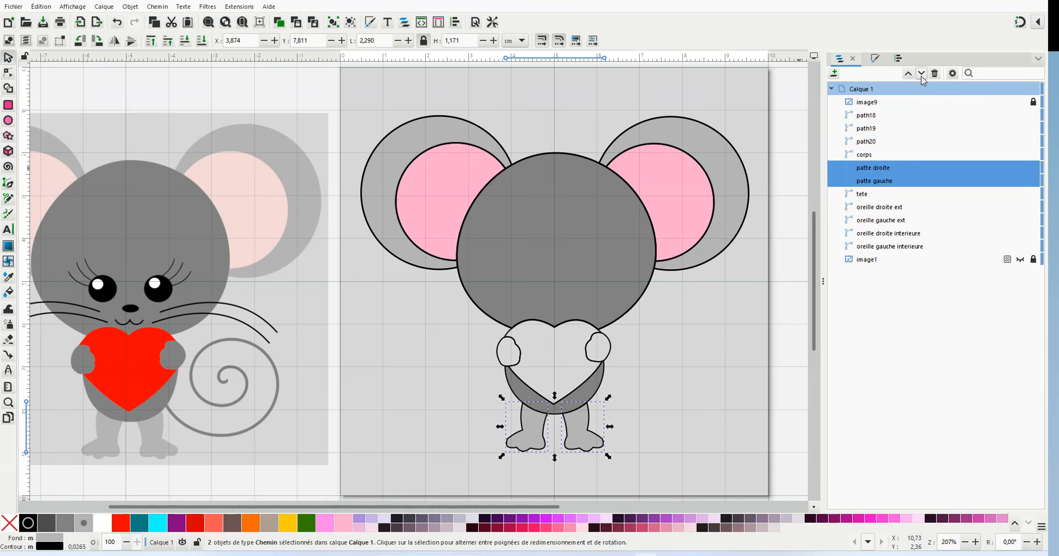
click(921, 76)
click(795, 212)
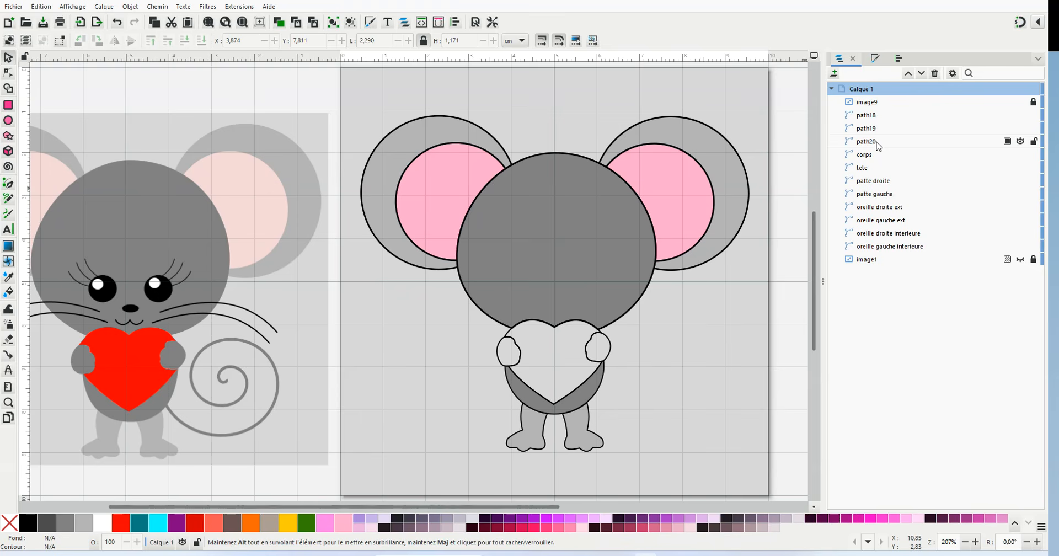
Find the heart shape among the unnamed paths and rename it as "coeur".
click(866, 141)
click(882, 133)
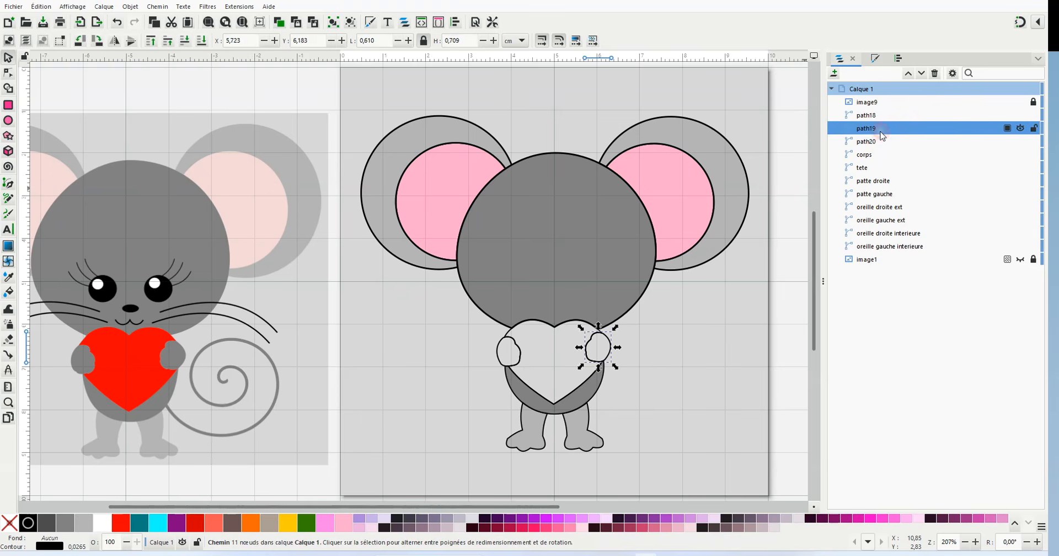
click(882, 117)
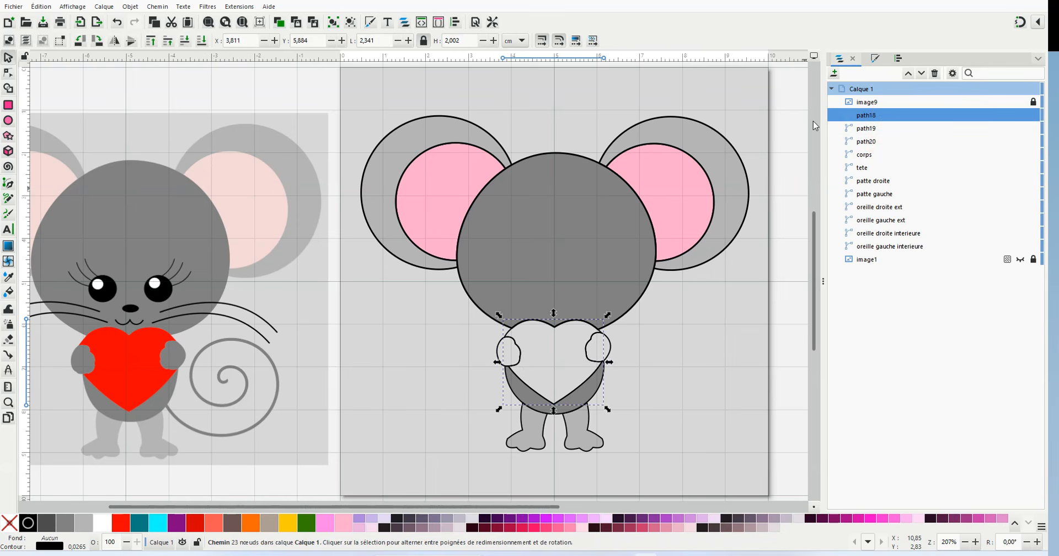
double_click(886, 116)
text(coeur)
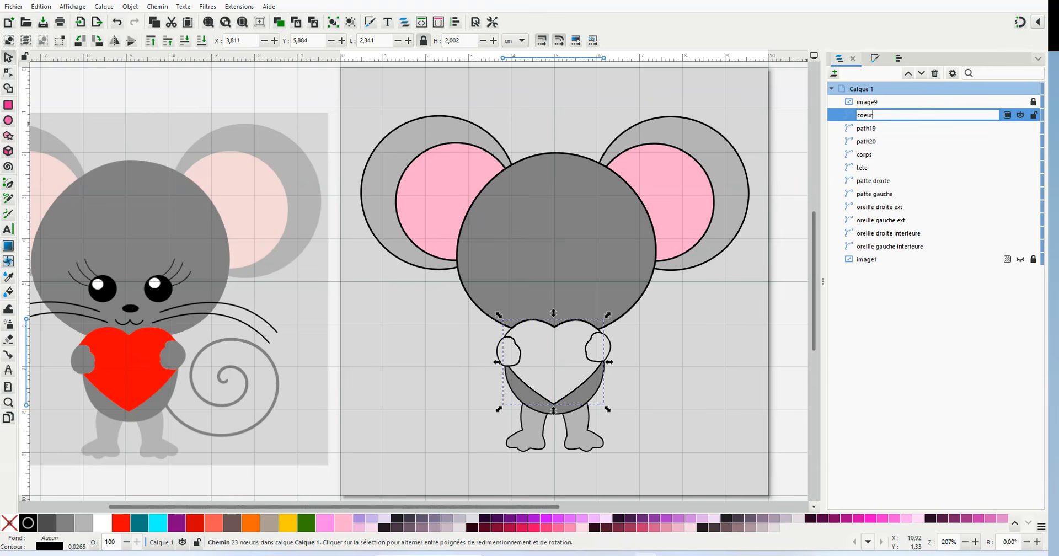
key(Return)
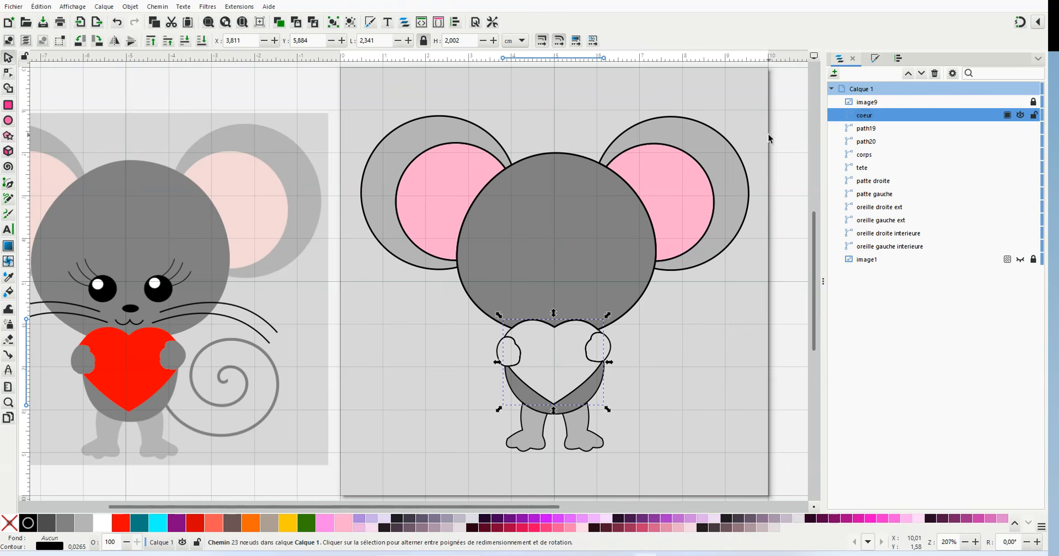
Lower "coeur" in the stacking order to directly above "corps" and fill it with red.
click(922, 74)
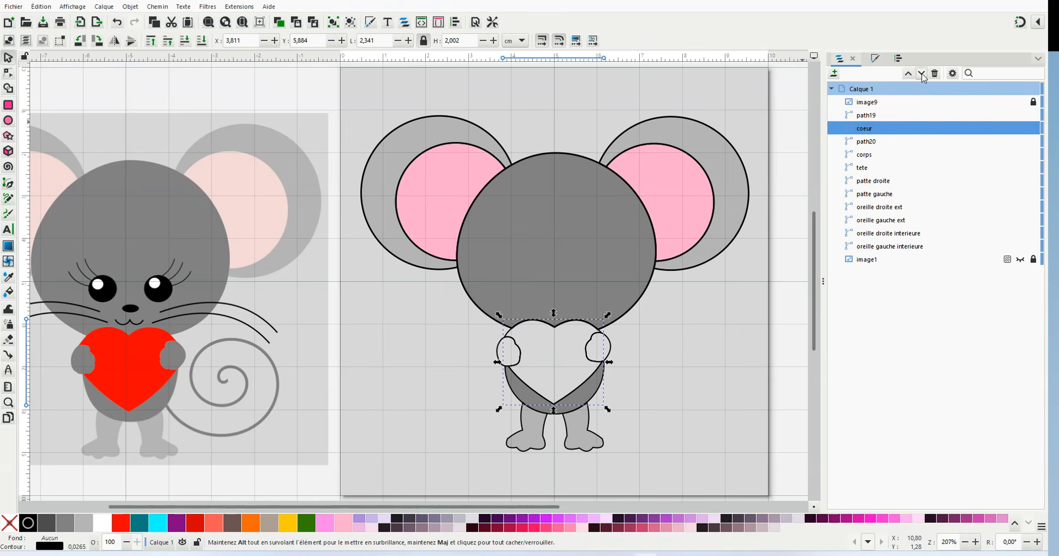
click(921, 74)
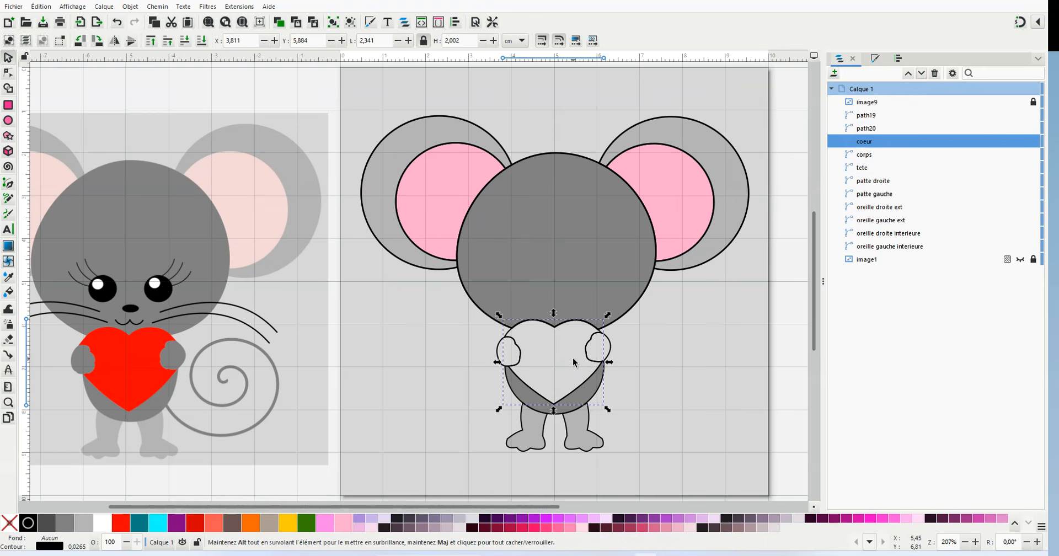
right_click(122, 522)
click(117, 467)
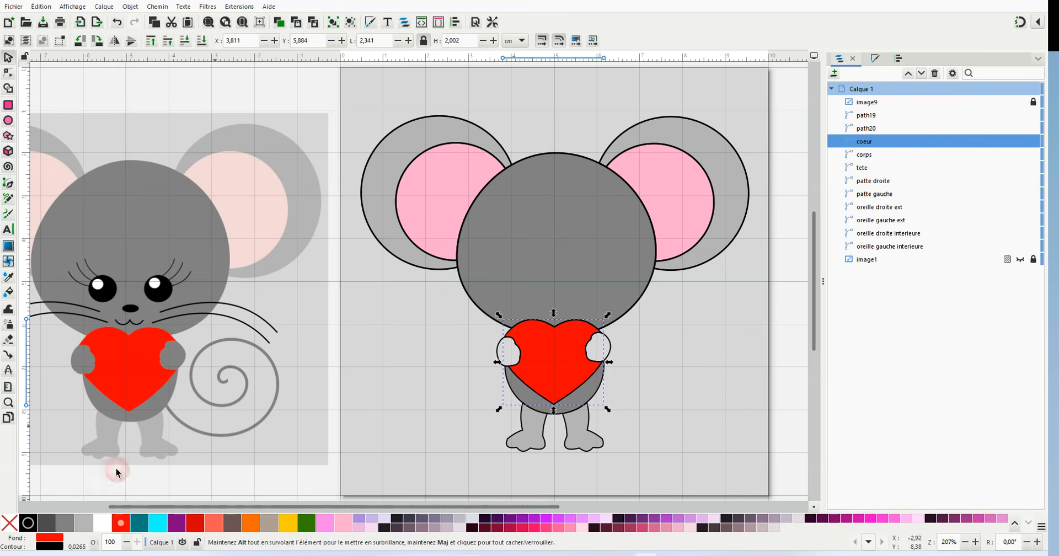
click(796, 294)
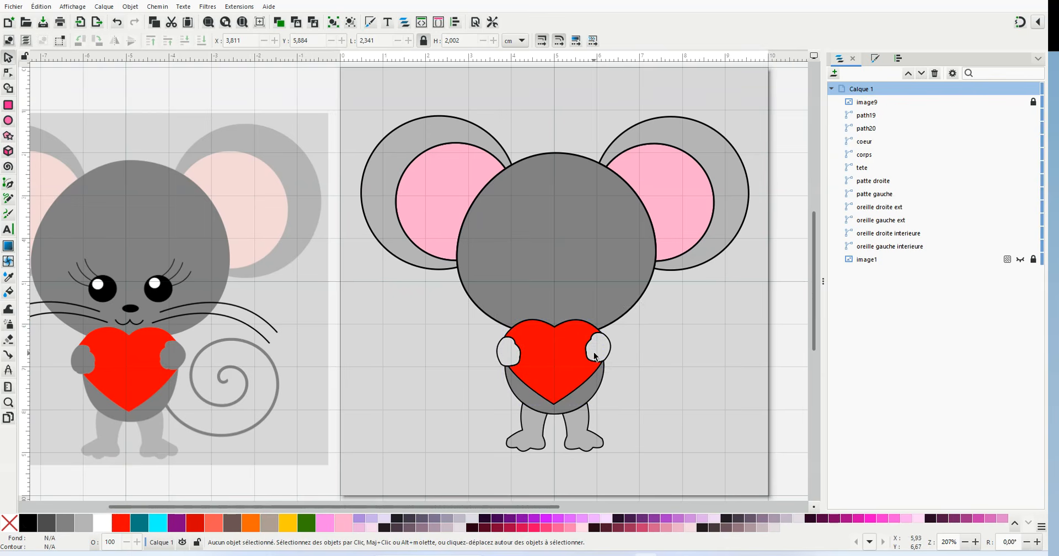
Rename the left hand shape as "main gauche".
click(874, 128)
click(874, 128)
text(main gauche)
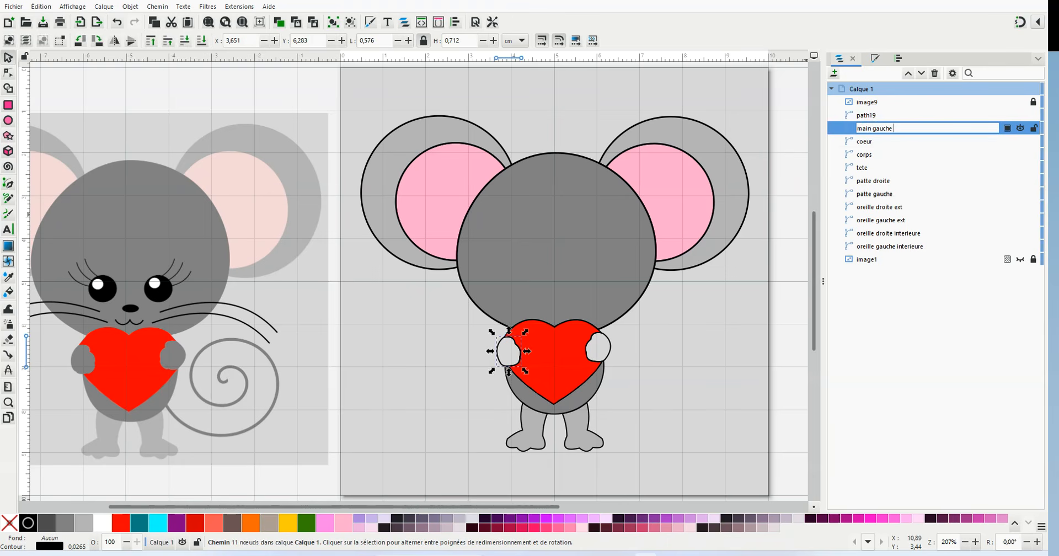
key(Return)
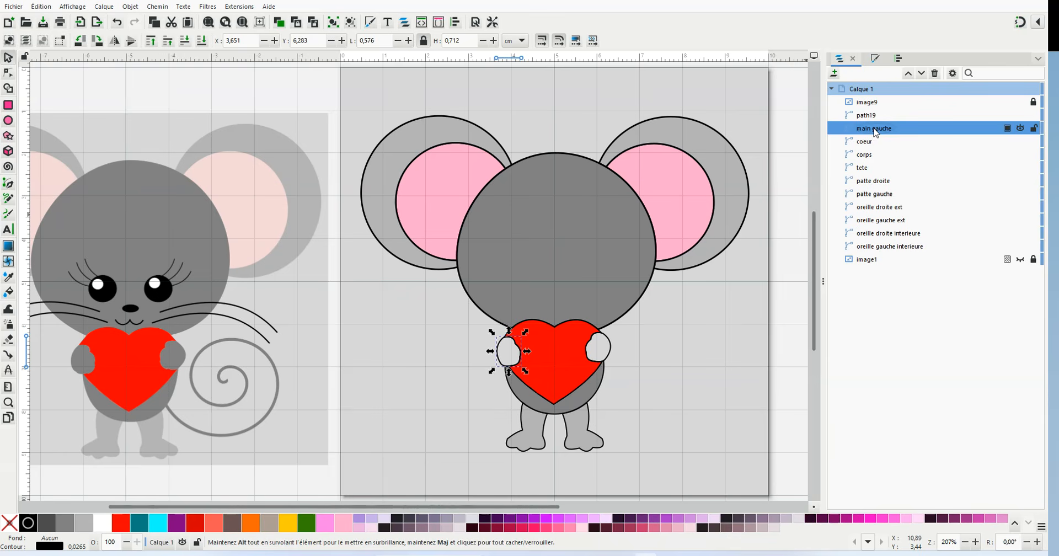
Rename the right hand shape as "main droite".
click(882, 115)
click(882, 116)
text(main droite)
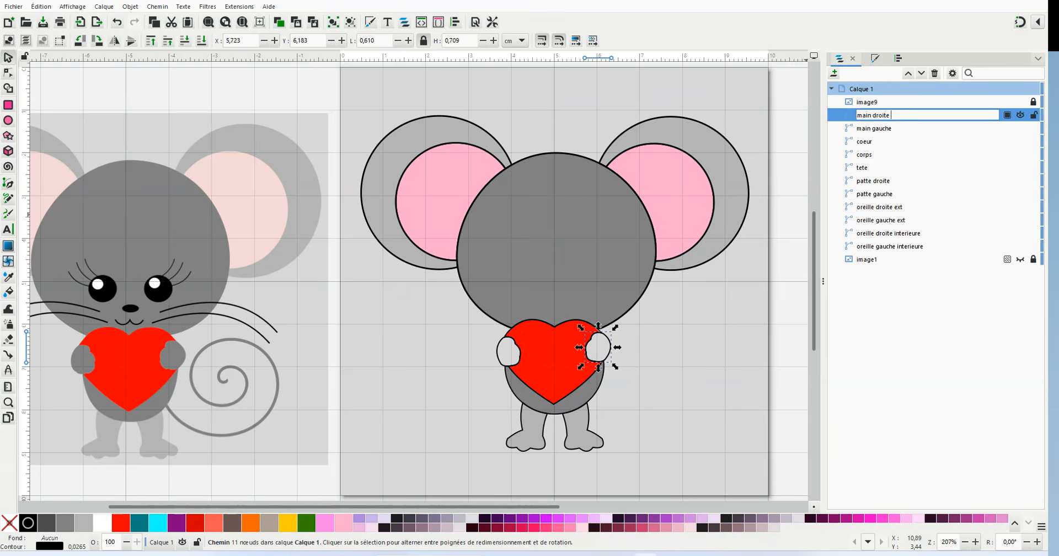
key(Return)
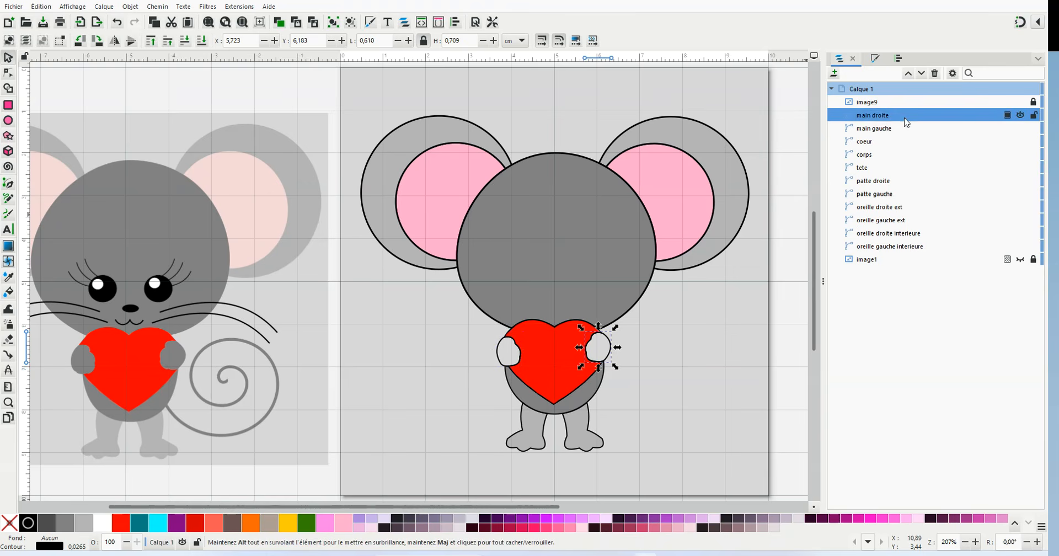
Fill both hand shapes with the same 50 % grey as the body and deselect them.
shift+click(899, 130)
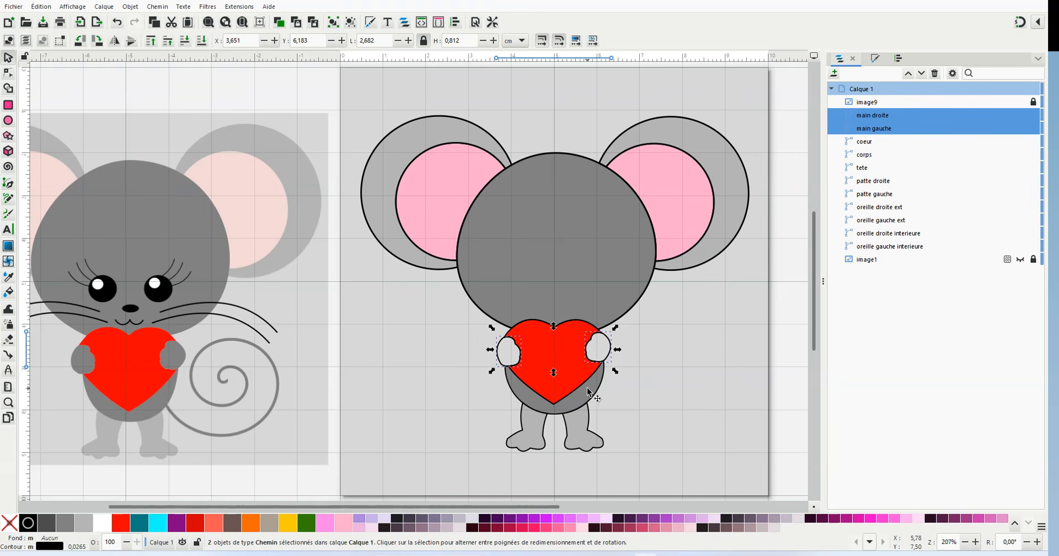
right_click(66, 523)
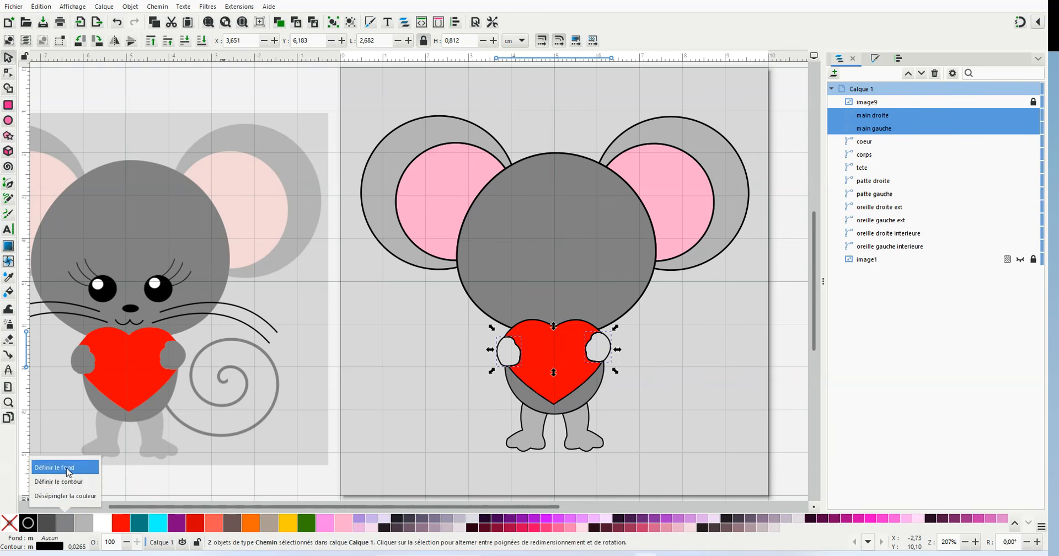
click(67, 467)
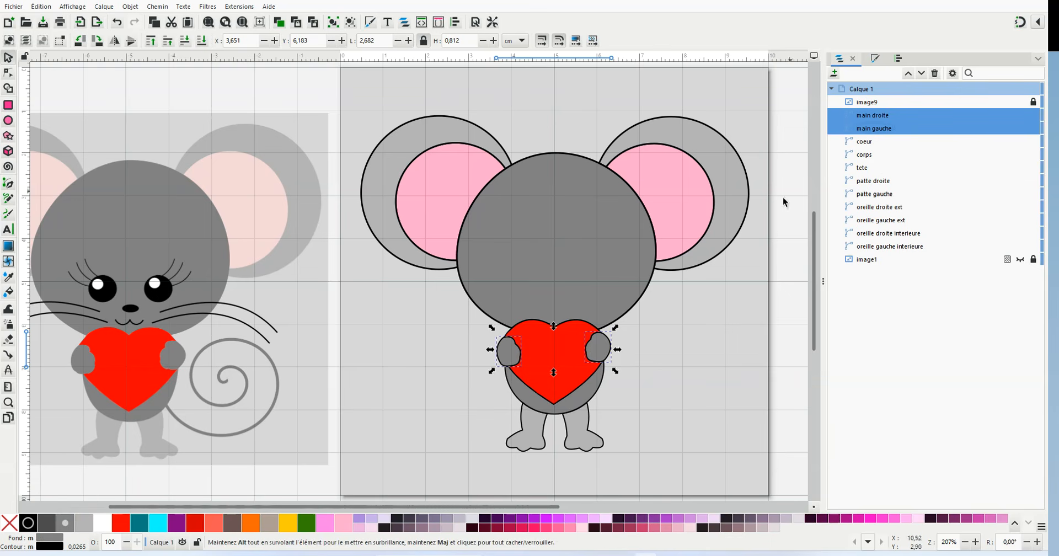
click(798, 263)
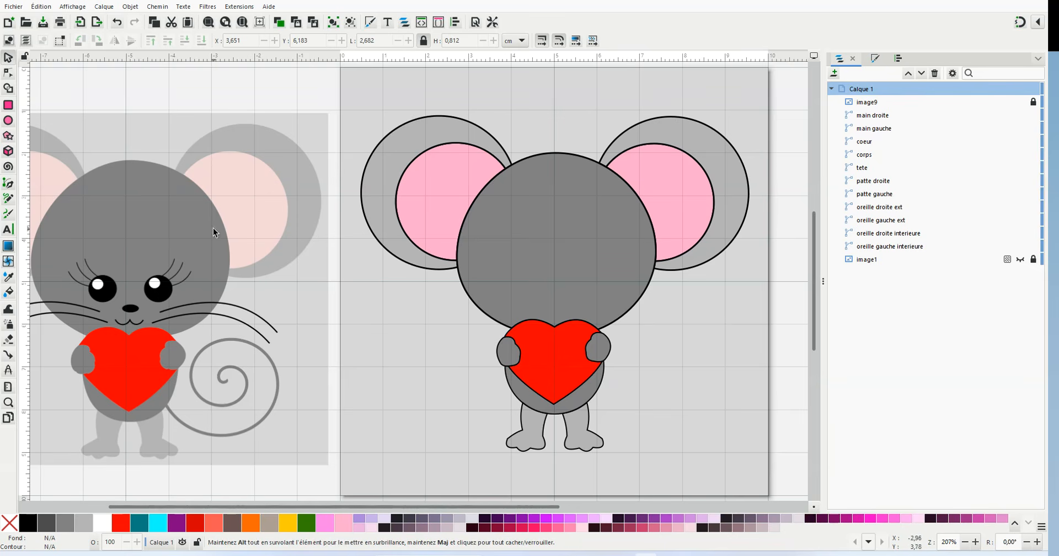
Select all traced shapes from "main droite" to "oreille gauche interieure", remove their outline paint and deselect them.
click(867, 117)
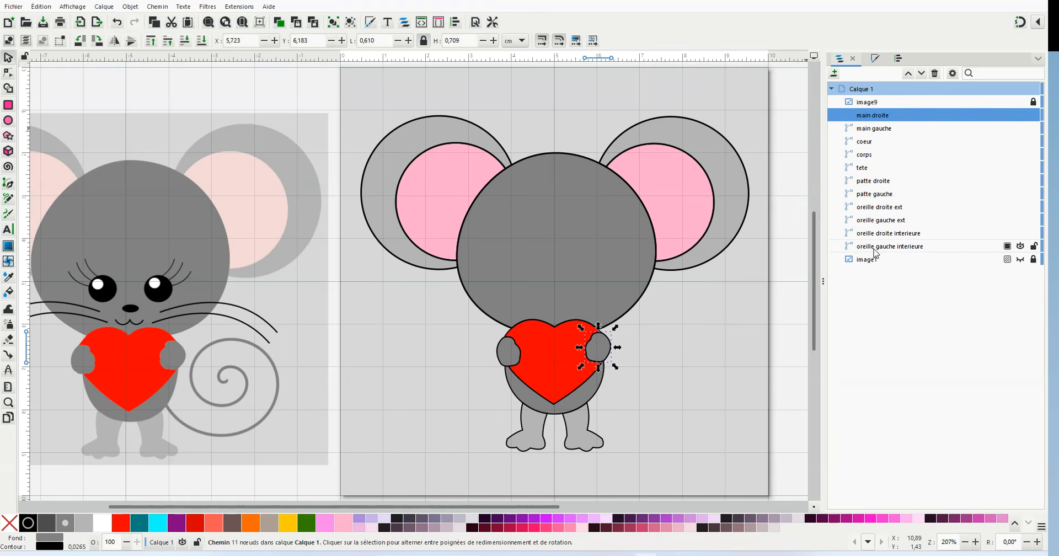
shift+click(875, 250)
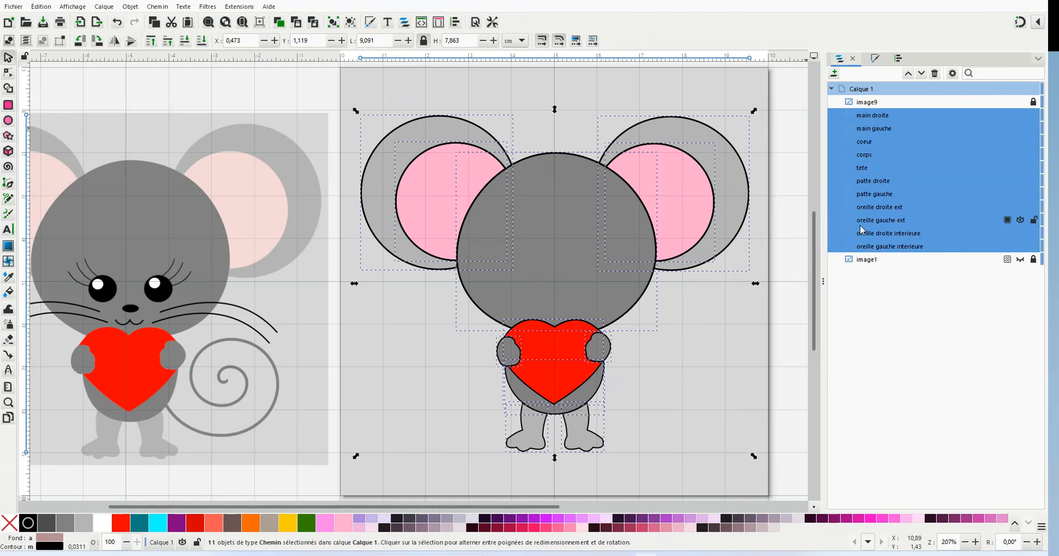
click(876, 59)
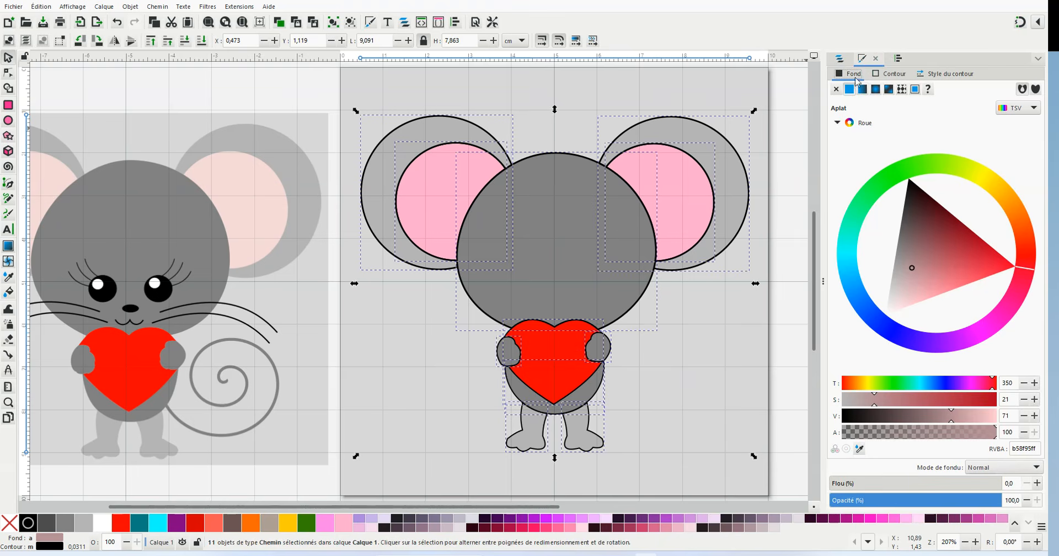
click(890, 74)
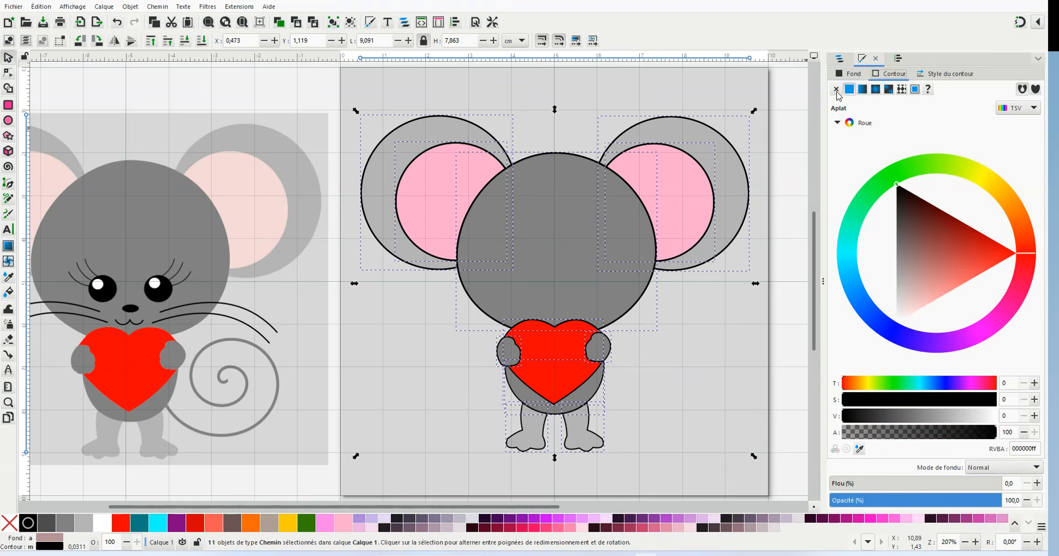
click(836, 90)
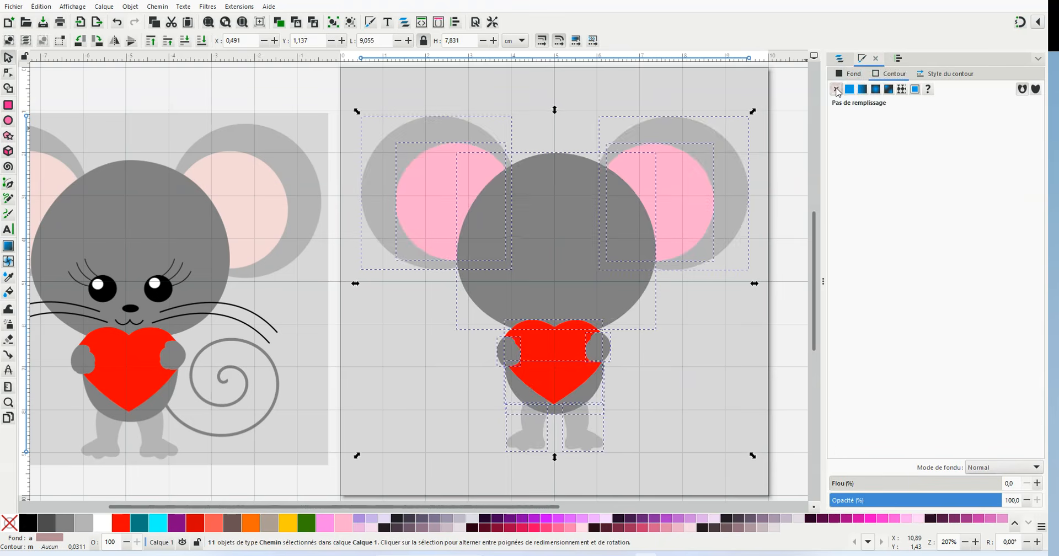
click(780, 148)
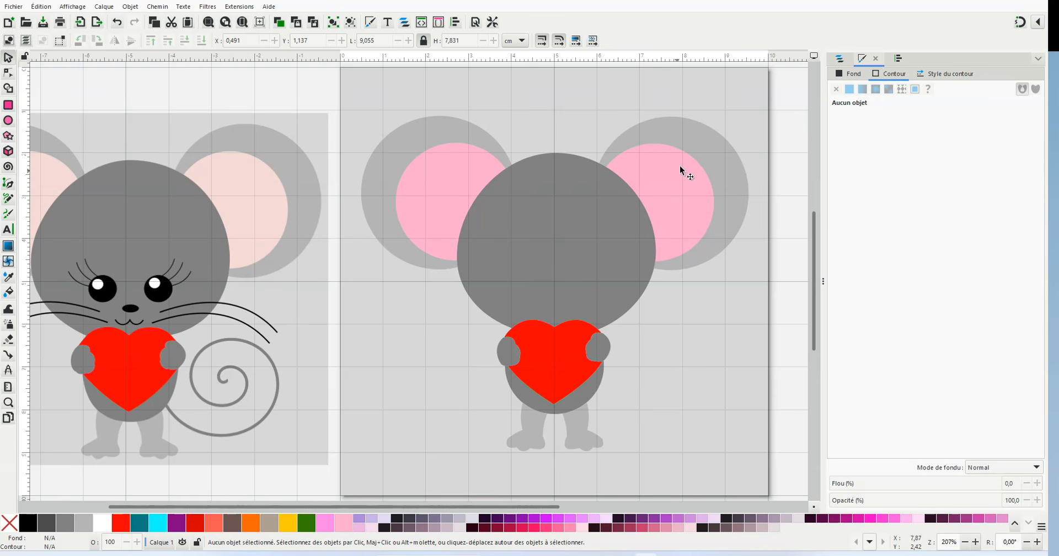
Hide the "tete" shape and show the reference picture "image1" for tracing the facial details, with nothing selected.
scroll(386, 506, left, 3)
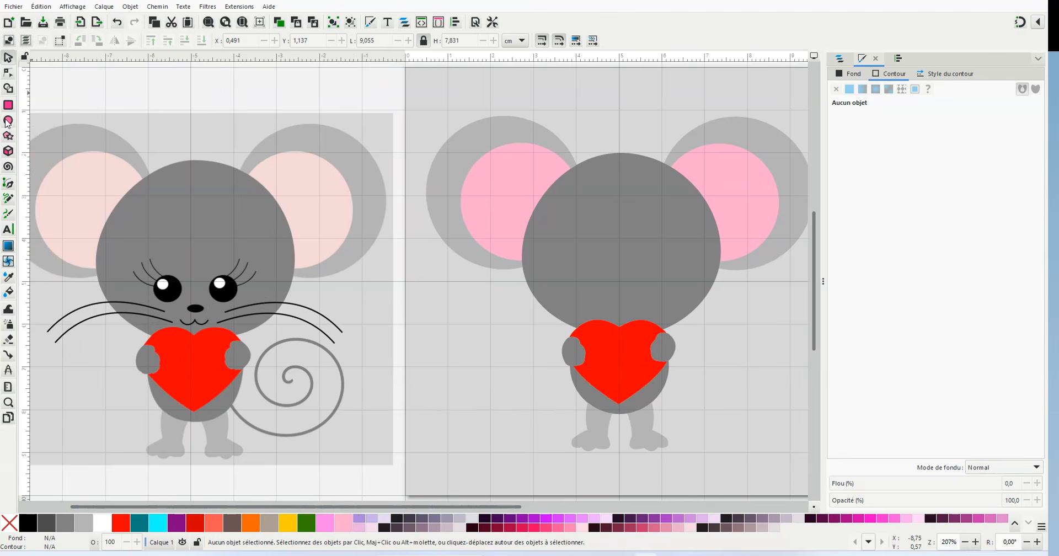
click(616, 231)
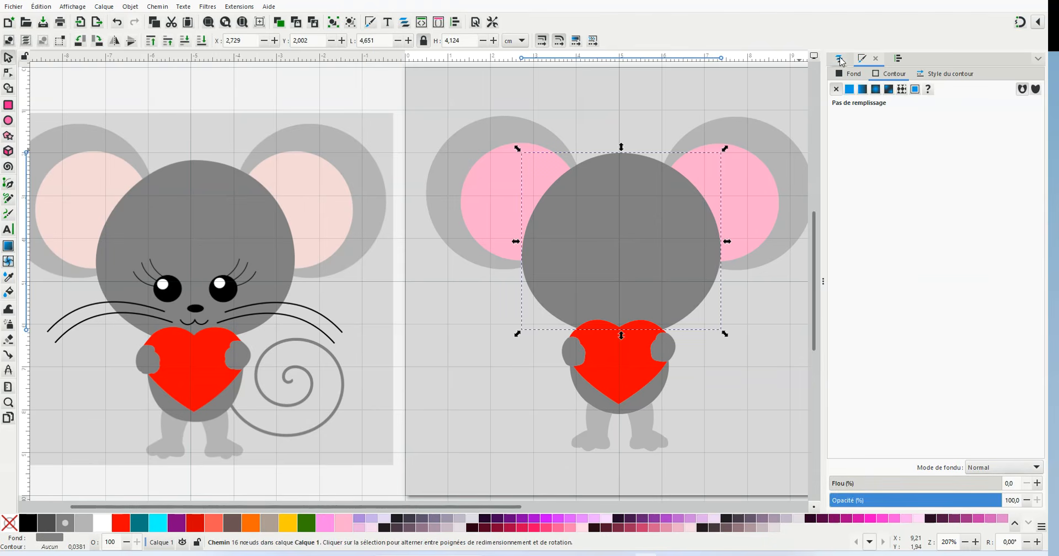
click(840, 57)
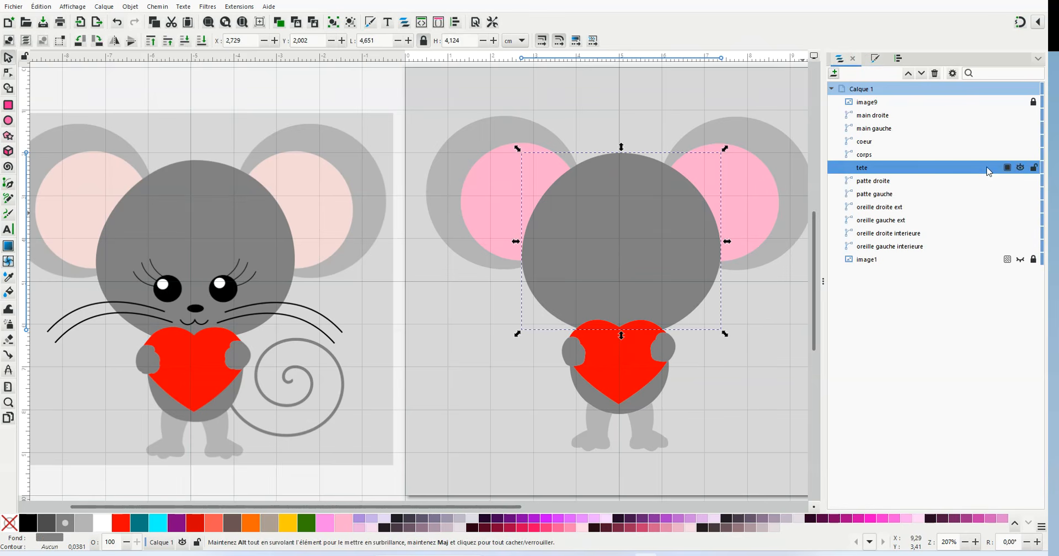
click(1021, 168)
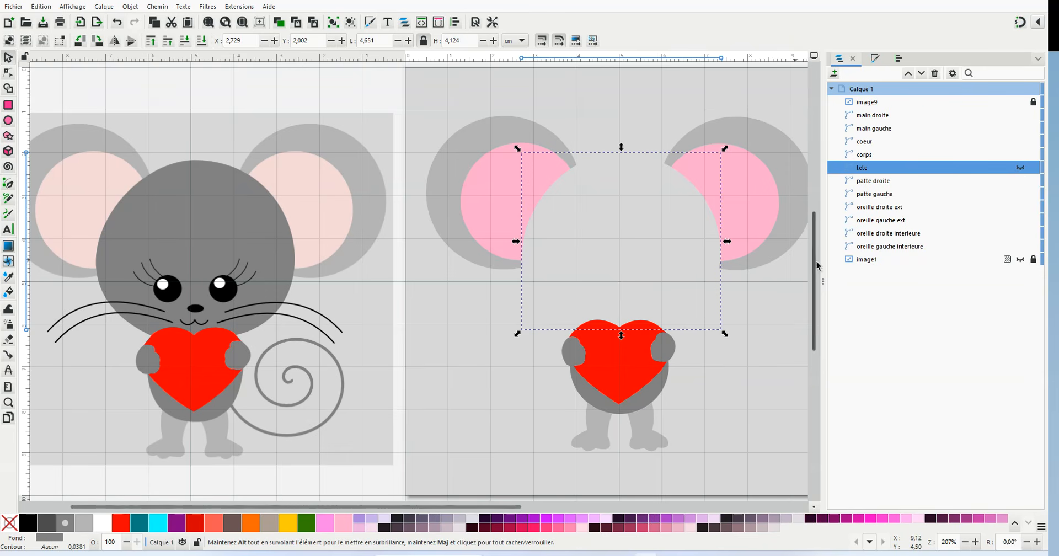
click(1022, 264)
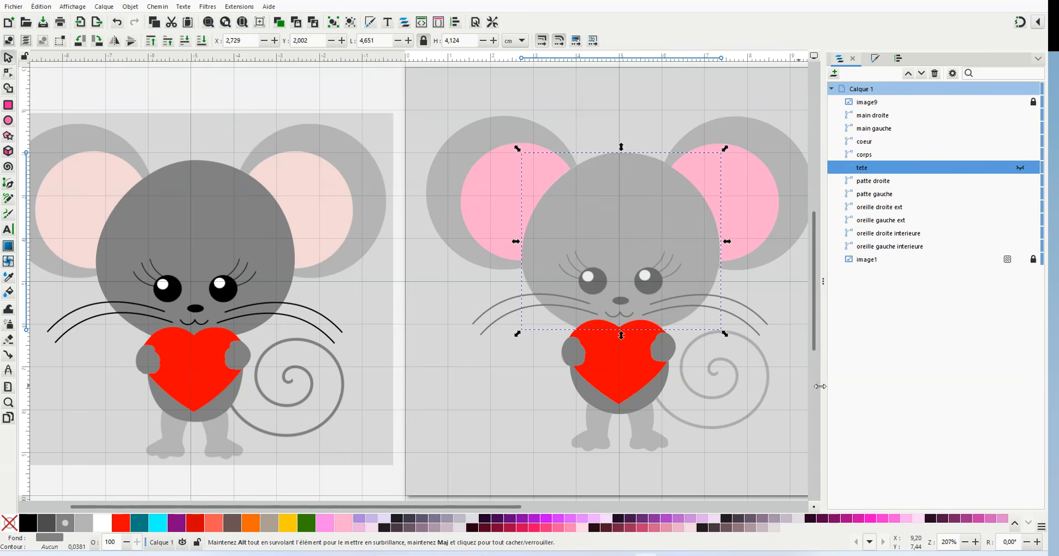
click(789, 408)
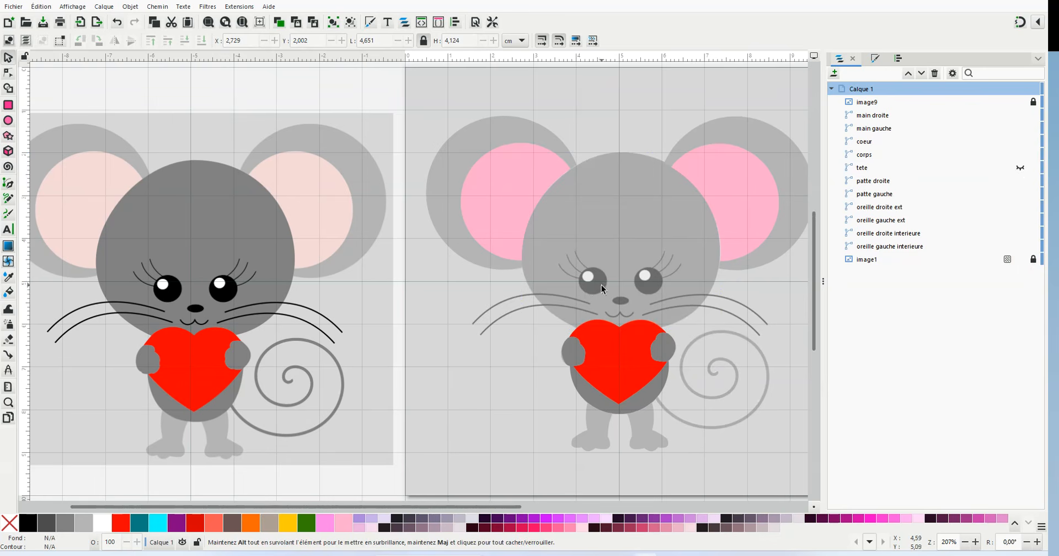
scroll(667, 295, up, 2)
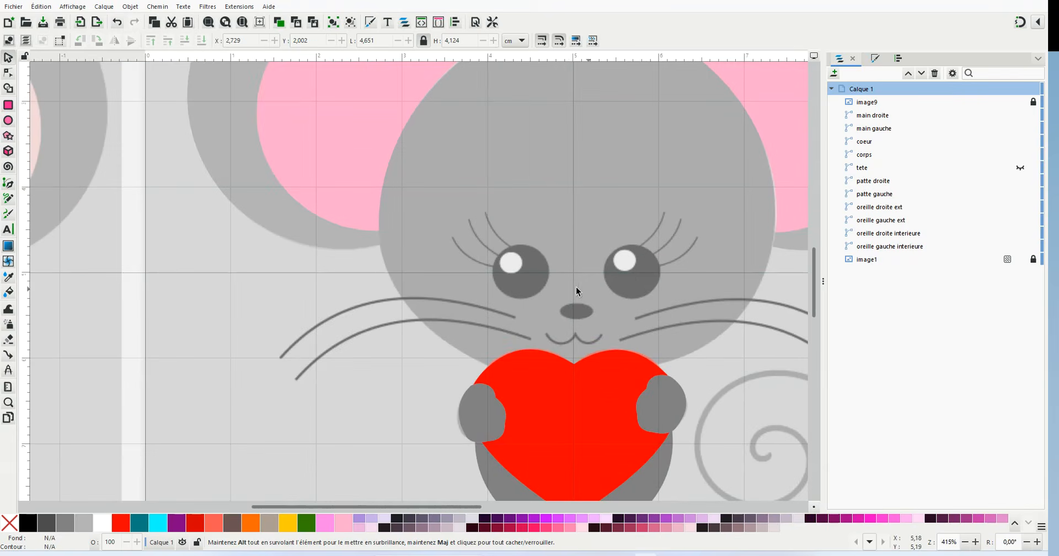
scroll(728, 405, down, 1)
scroll(816, 320, down, 3)
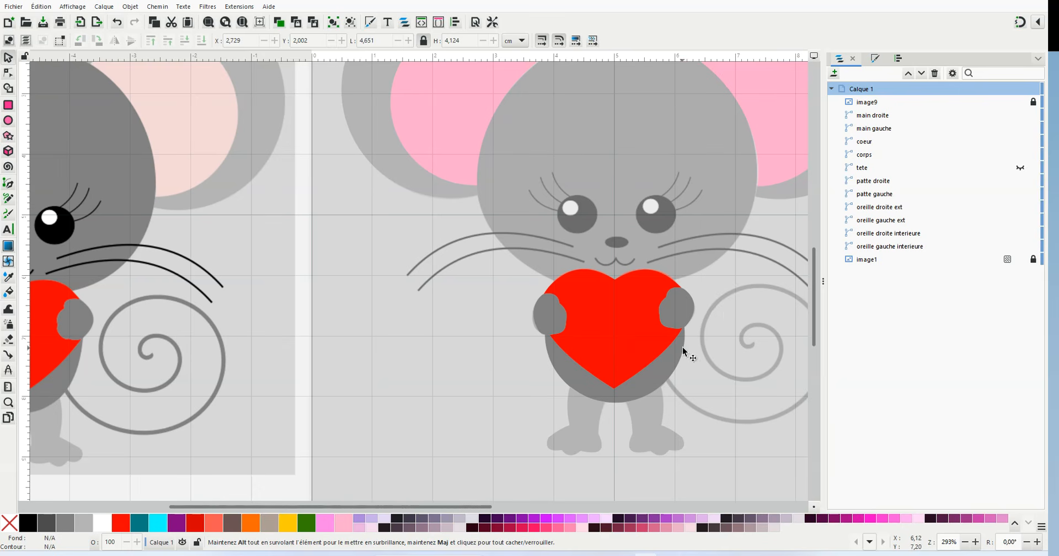
Draw a spiral about 2.7 cm wide over the reference mouse's curled tail, starting from the tail's centre.
drag(462, 509, 524, 508)
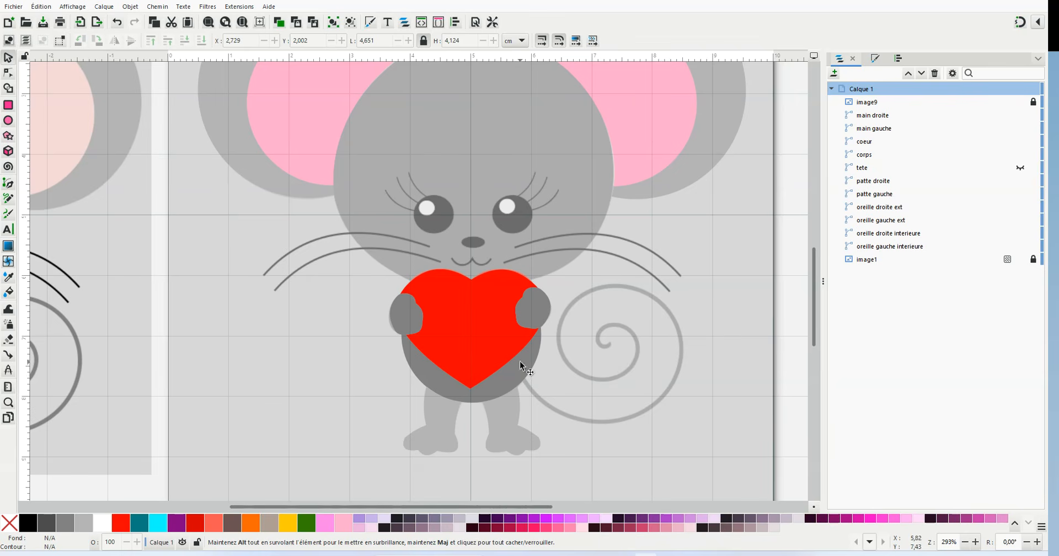
click(8, 186)
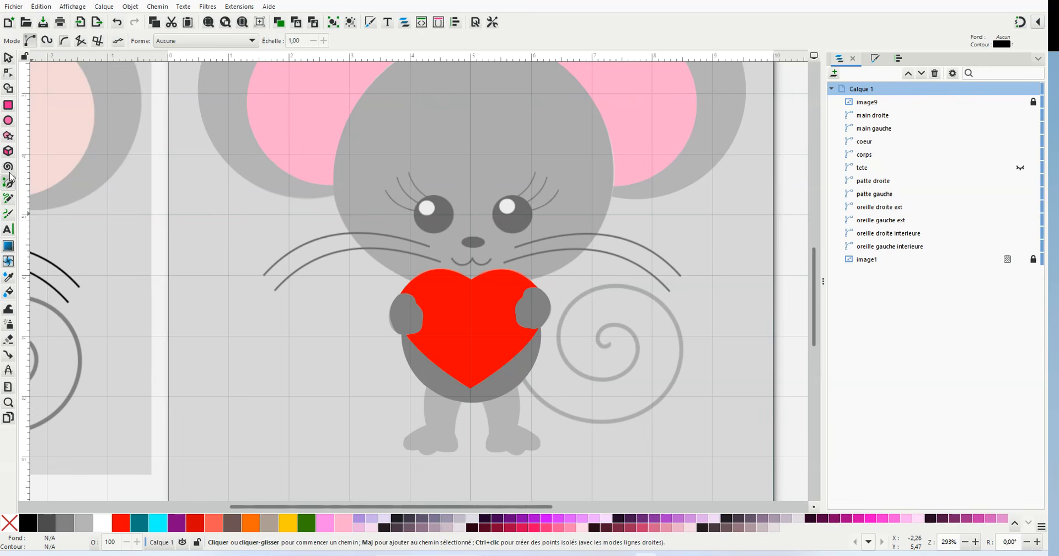
click(8, 166)
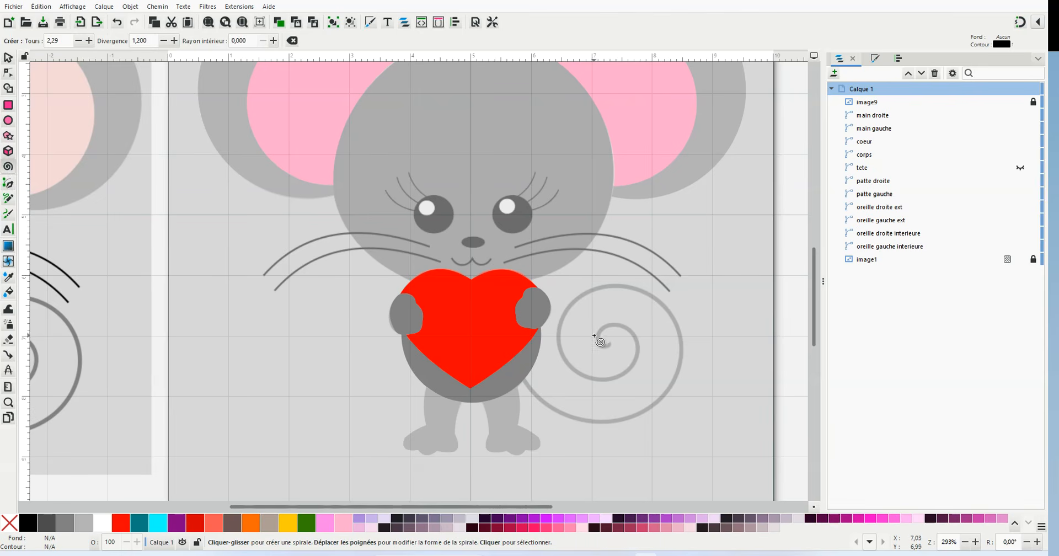
drag(589, 332, 501, 328)
Reposition the spiral over the reference tail and shrink it to about 2.49 × 2.13 cm.
click(9, 58)
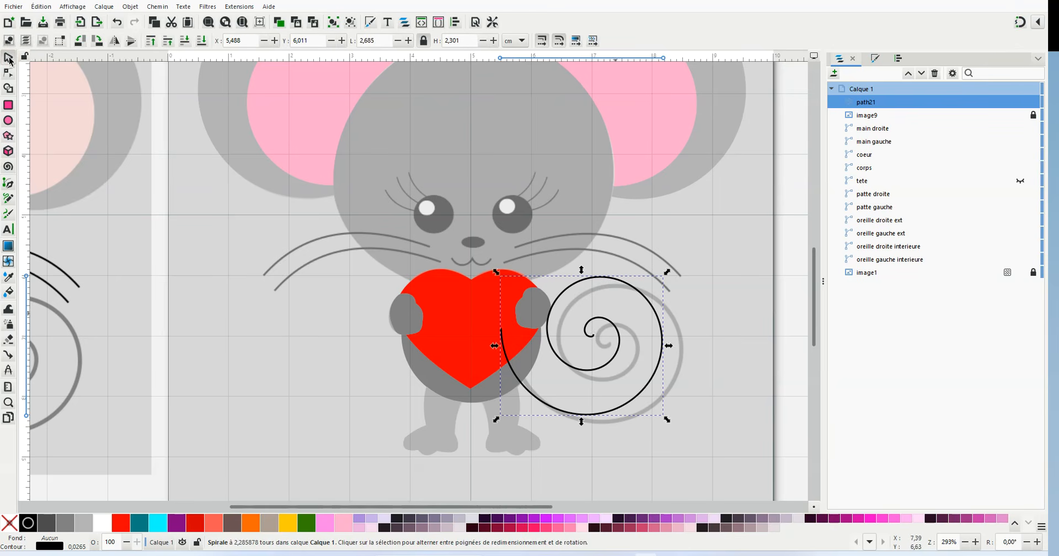
mouse_move(662, 335)
mouse_down()
mouse_move(695, 369)
mouse_move(678, 345)
mouse_up()
drag(512, 278, 521, 290)
mouse_move(677, 357)
mouse_down()
mouse_move(674, 368)
mouse_move(667, 362)
mouse_up()
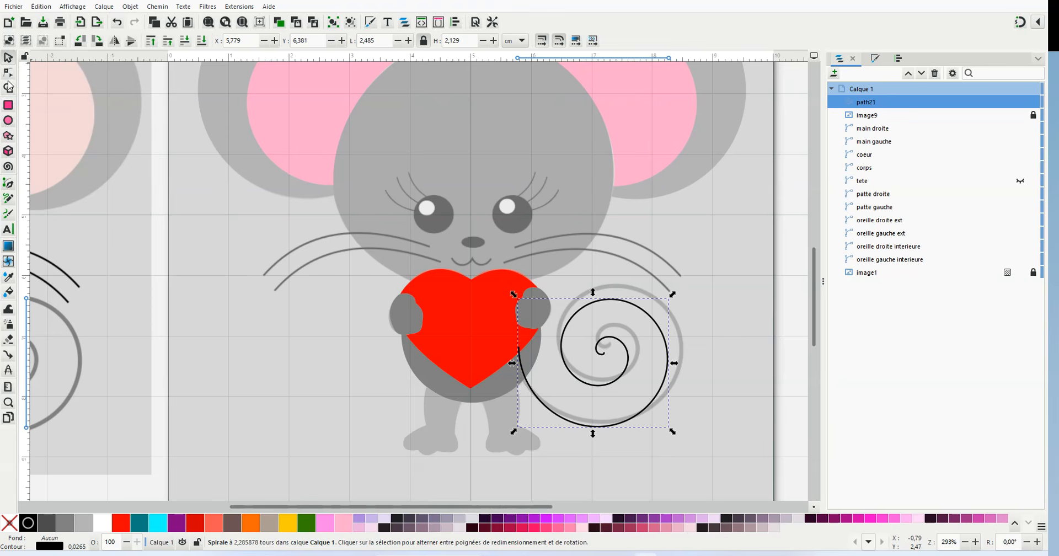
Set the spiral's divergence to 0.800, keeping 2.29 turns.
click(8, 168)
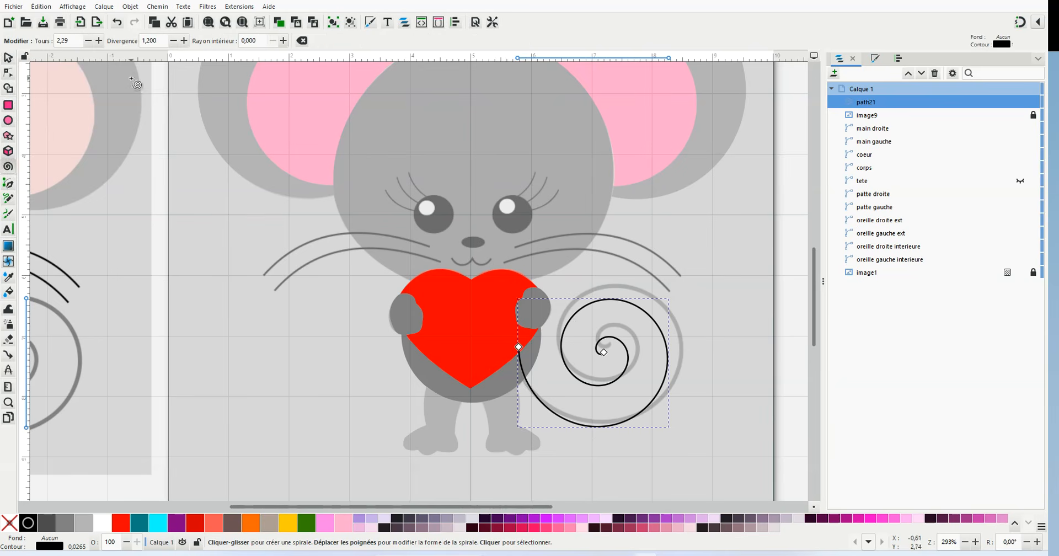
click(99, 42)
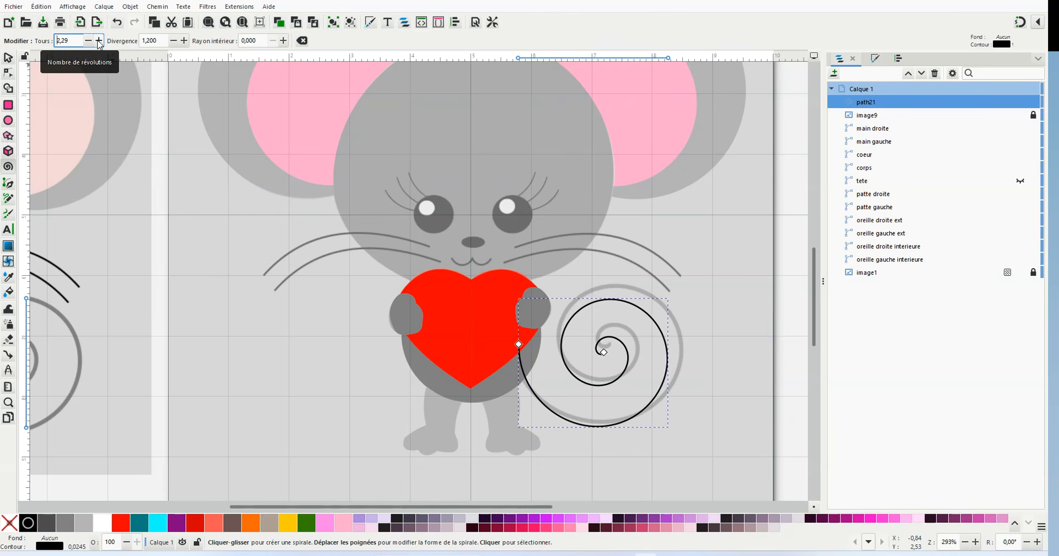
click(175, 41)
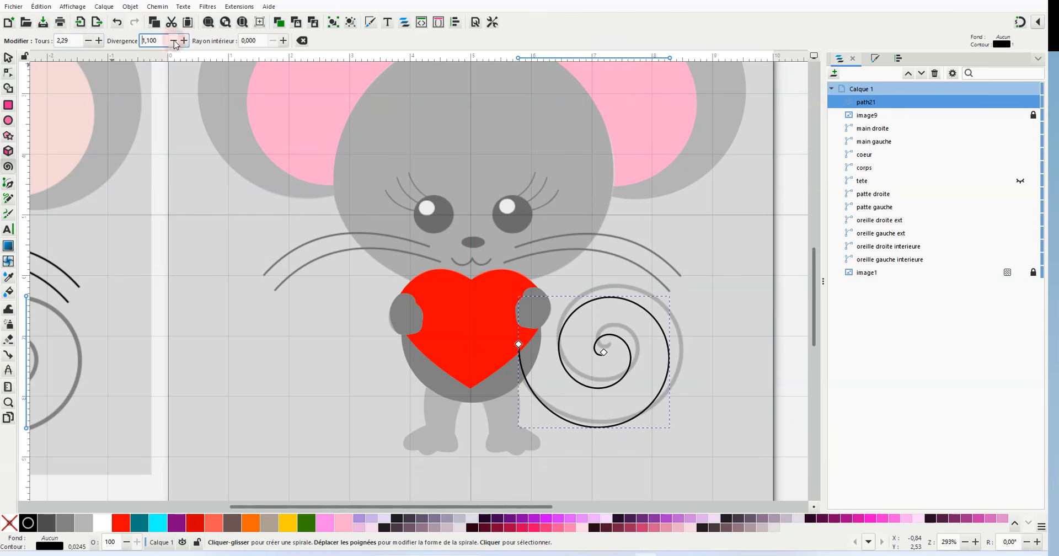
click(175, 41)
click(174, 41)
click(174, 42)
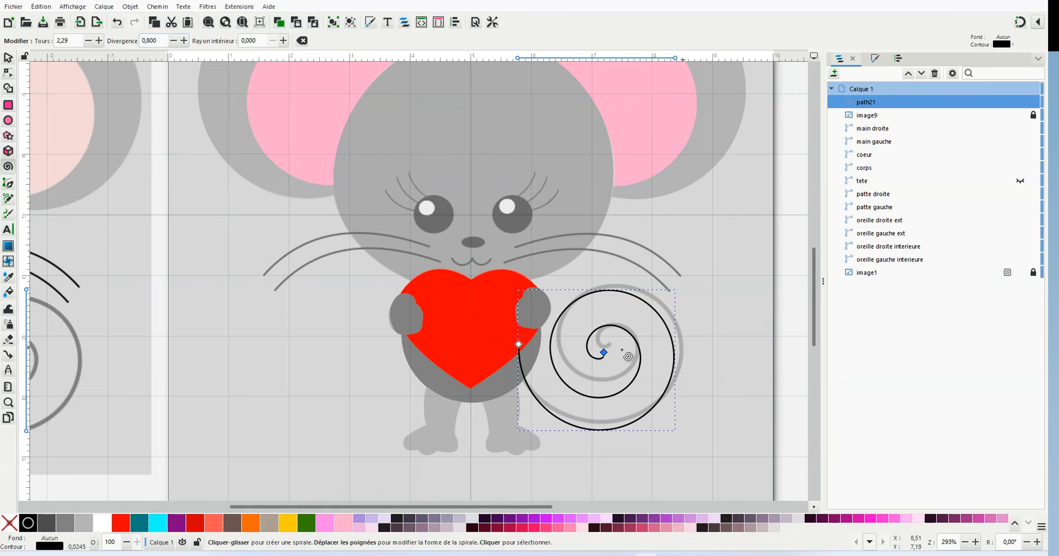
Shift the spiral down and to the right, then shorten its outer end near the mouse's body.
click(8, 58)
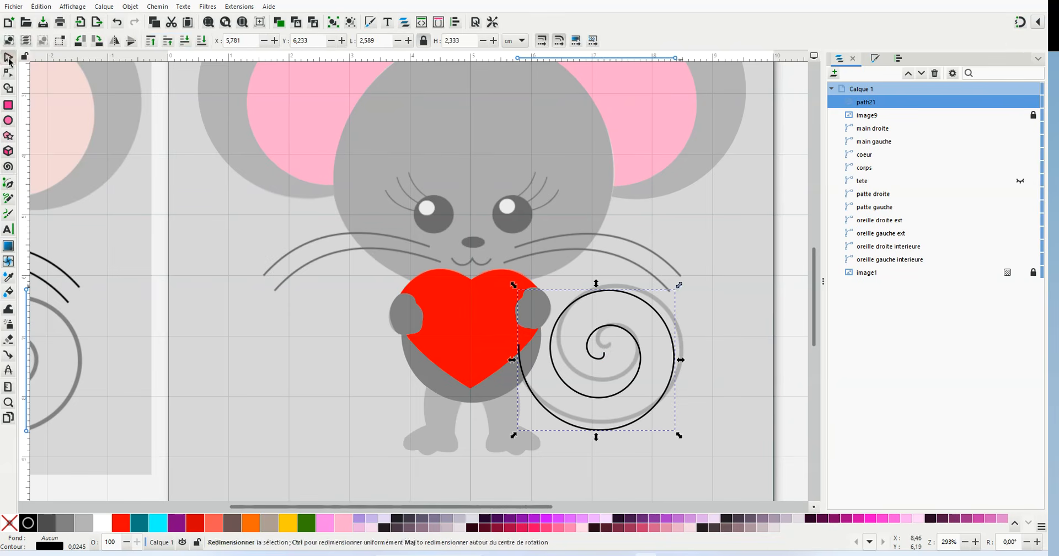
click(663, 298)
click(633, 338)
mouse_move(633, 338)
mouse_down()
mouse_move(659, 328)
mouse_move(641, 332)
mouse_move(649, 348)
mouse_up()
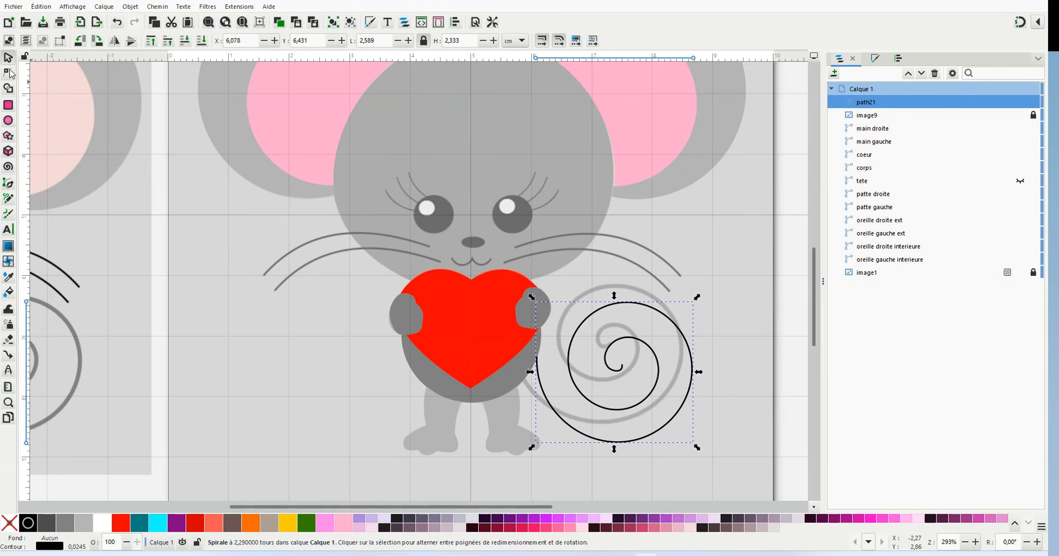
click(8, 73)
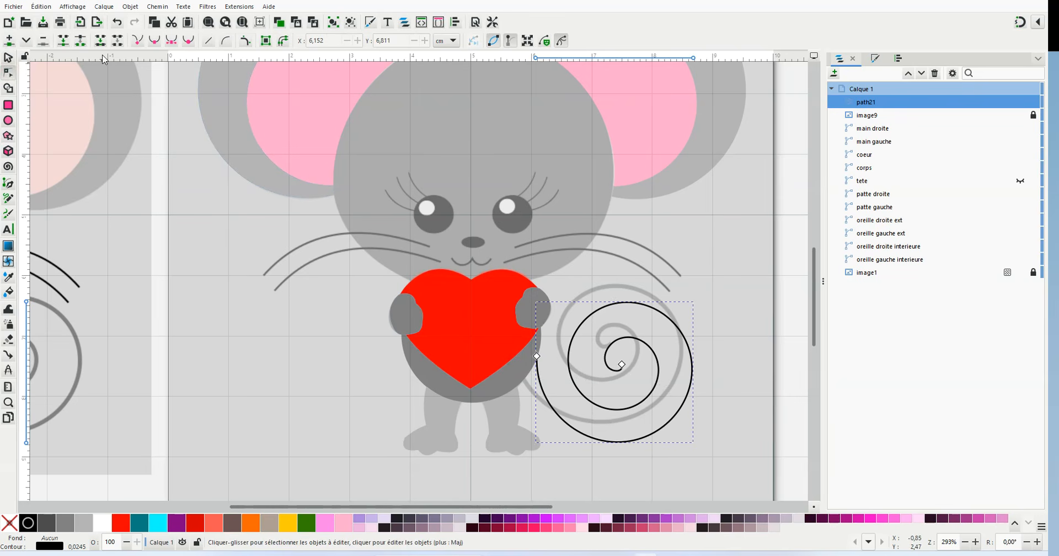
drag(539, 358, 545, 394)
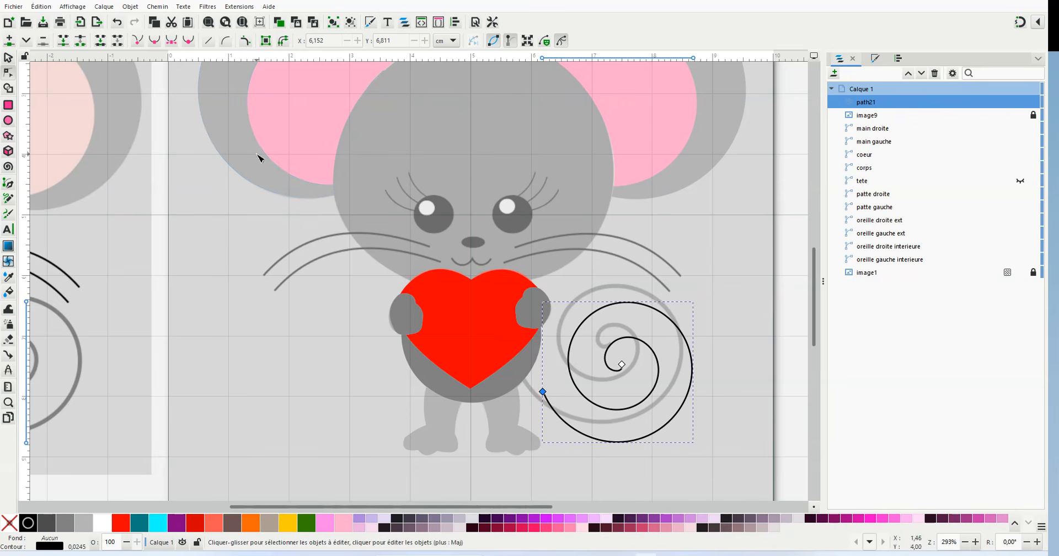
Move the spiral back over the reference tail and stretch it to about 2.57 × 2.41 cm.
click(8, 57)
click(618, 348)
drag(618, 347, 603, 324)
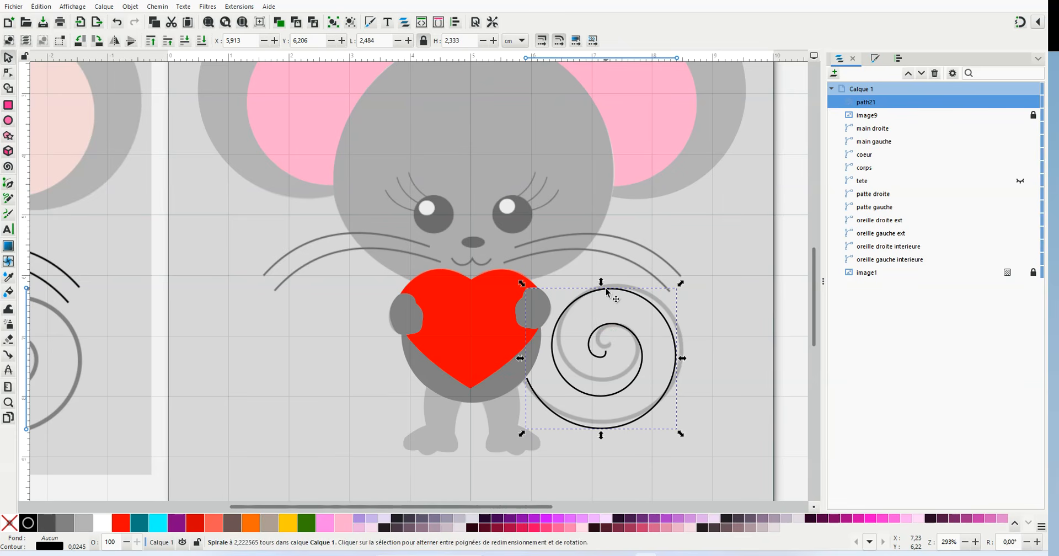
drag(604, 287, 603, 282)
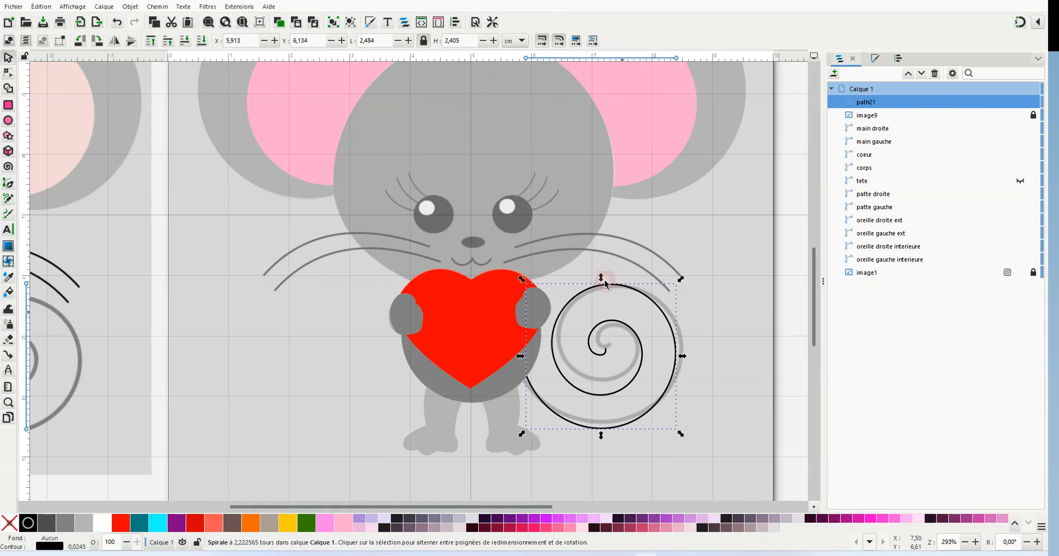
drag(681, 356, 687, 358)
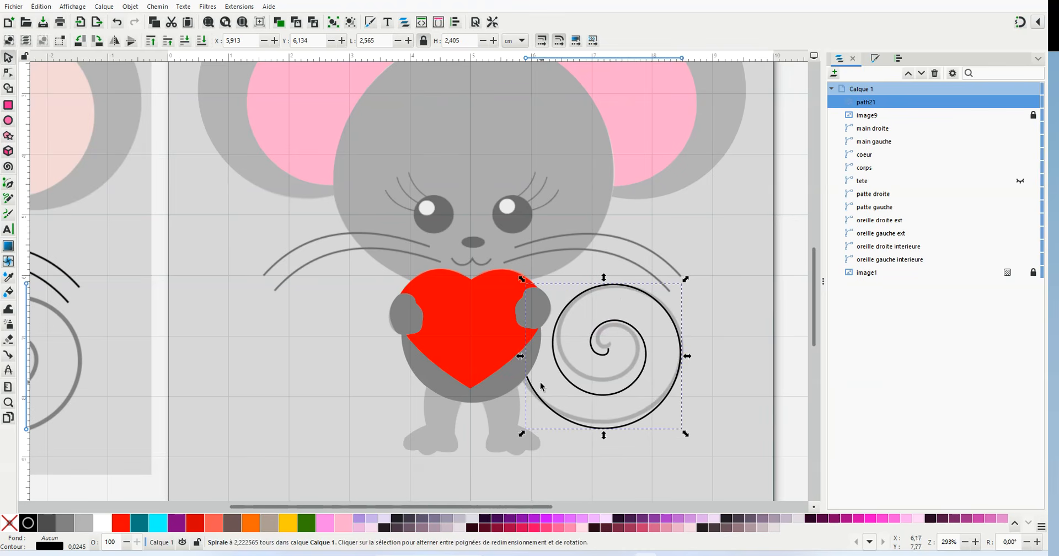
drag(563, 375, 560, 376)
click(711, 329)
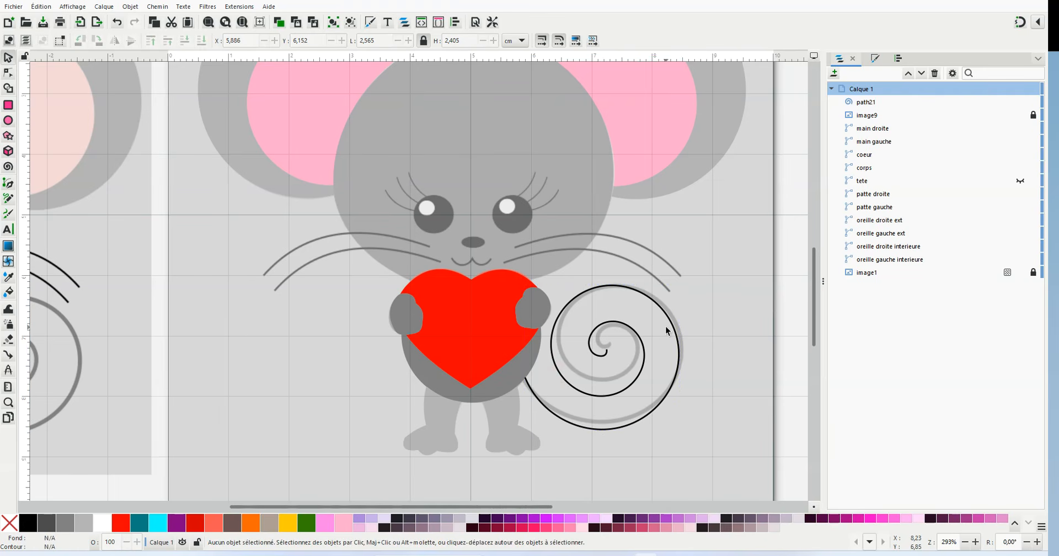
Rename the spiral object as queue.
double_click(890, 102)
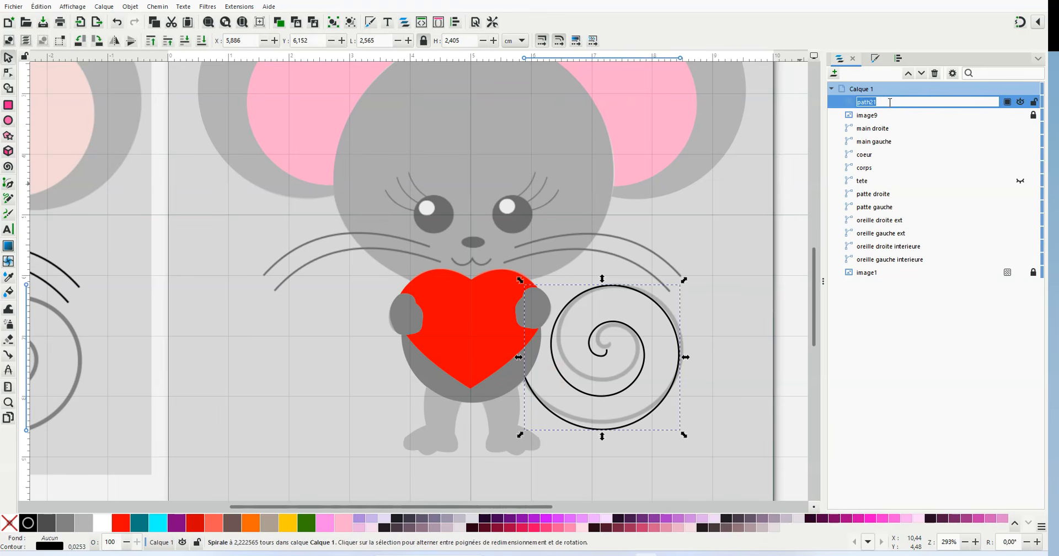
text(qu)
key(Return)
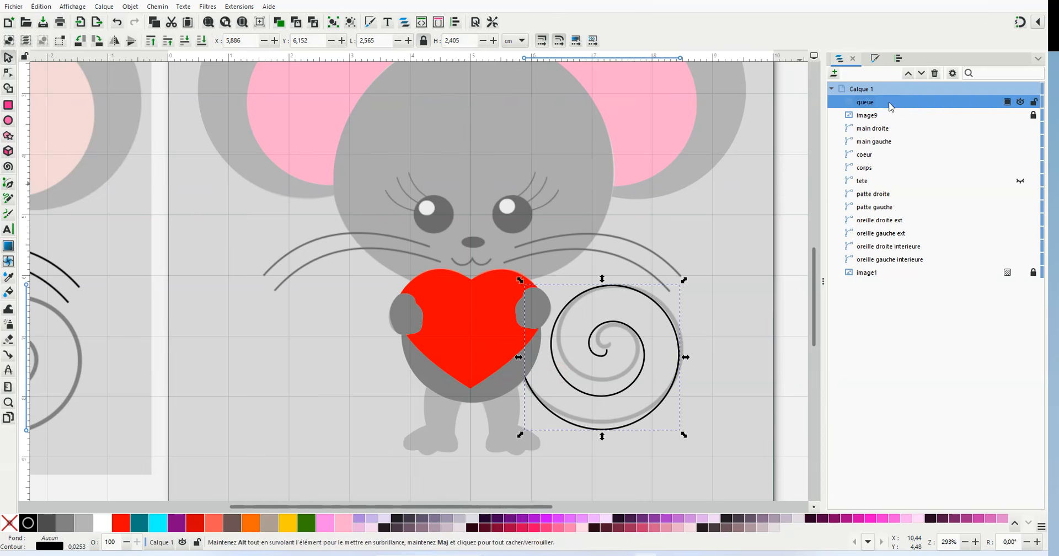
right_click(65, 521)
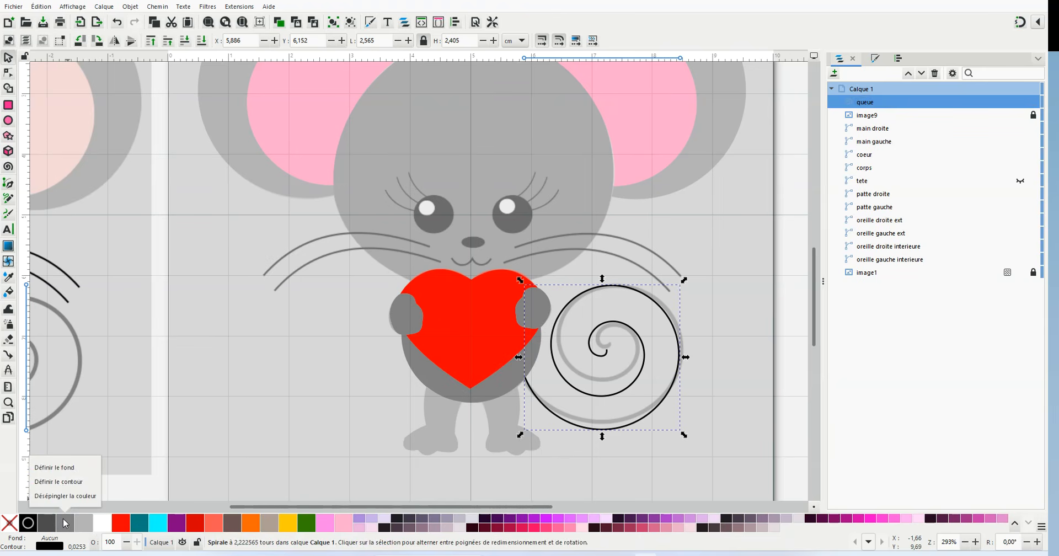
click(60, 468)
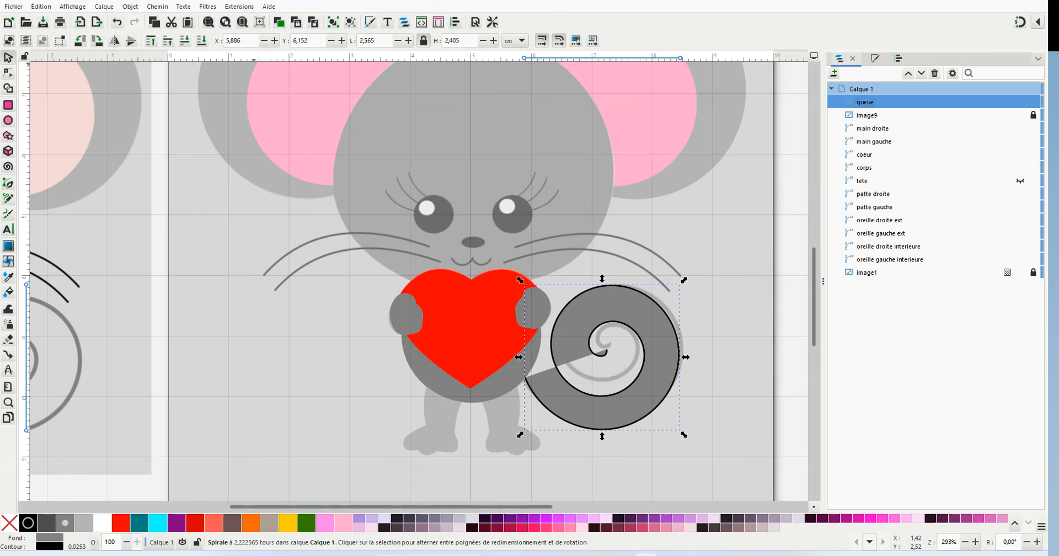
click(117, 23)
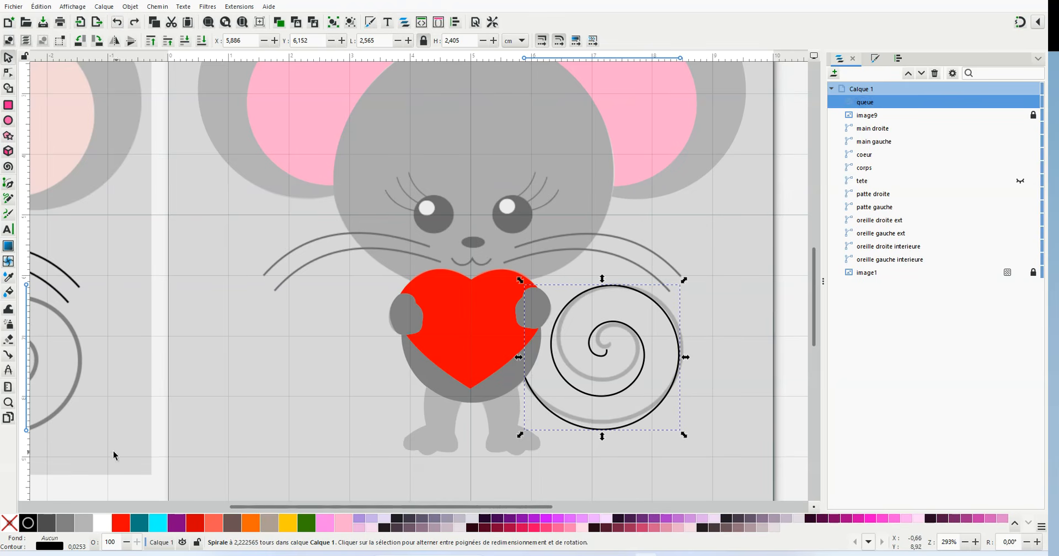
Set the tail's outline colour to the body's medium grey and lower queue in the stacking order to just below corps.
right_click(66, 524)
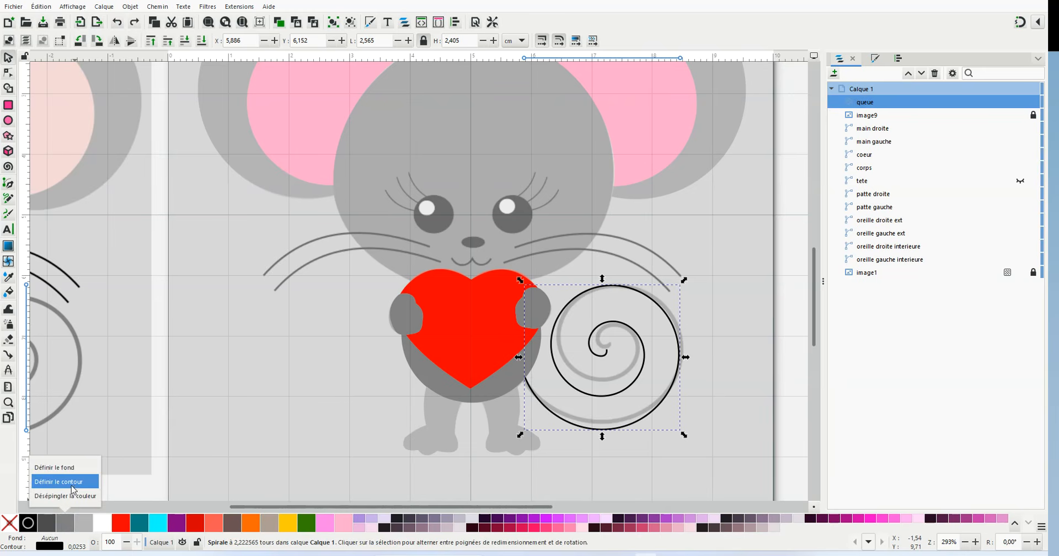
click(70, 488)
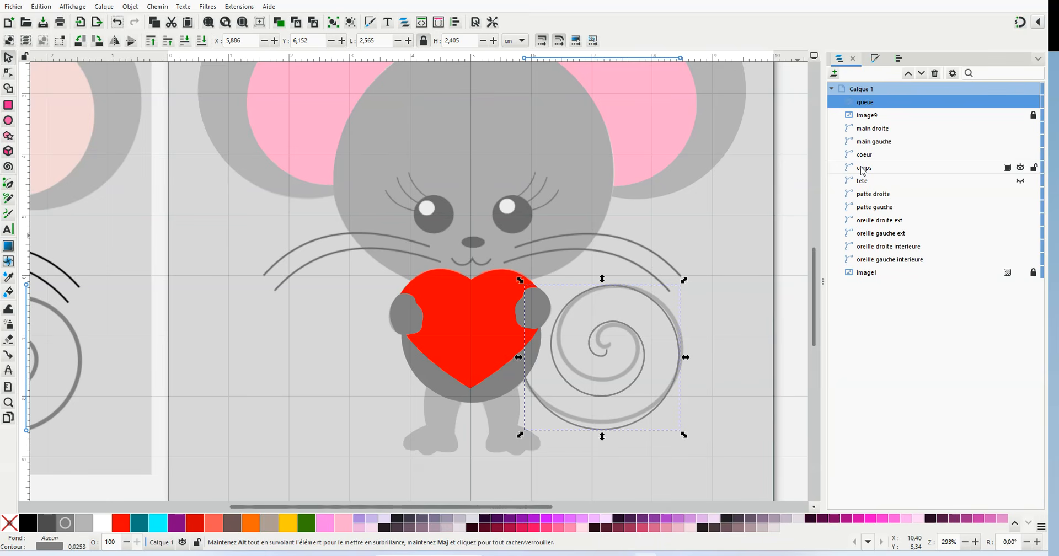
click(921, 74)
click(921, 73)
click(920, 74)
click(921, 73)
click(921, 74)
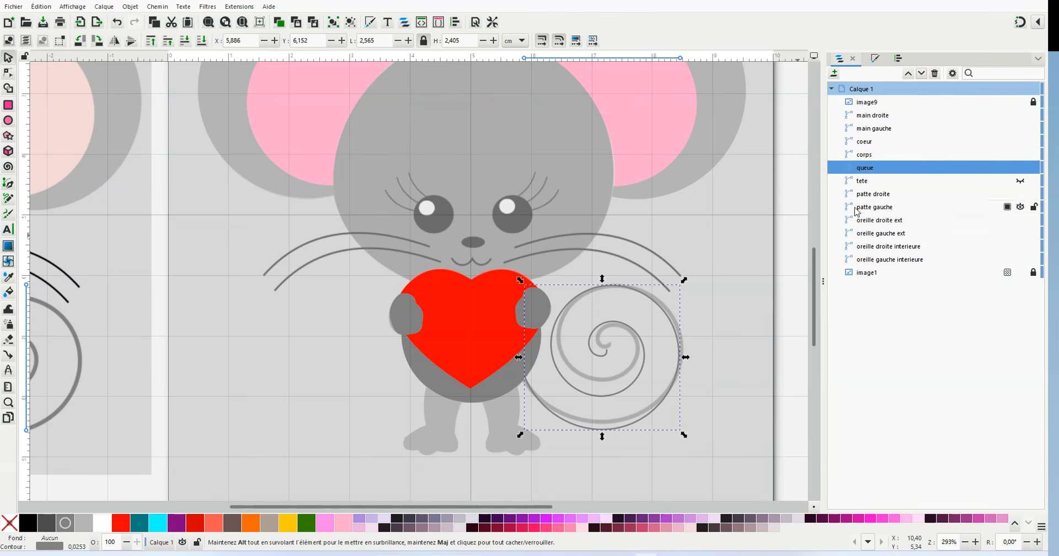
click(791, 189)
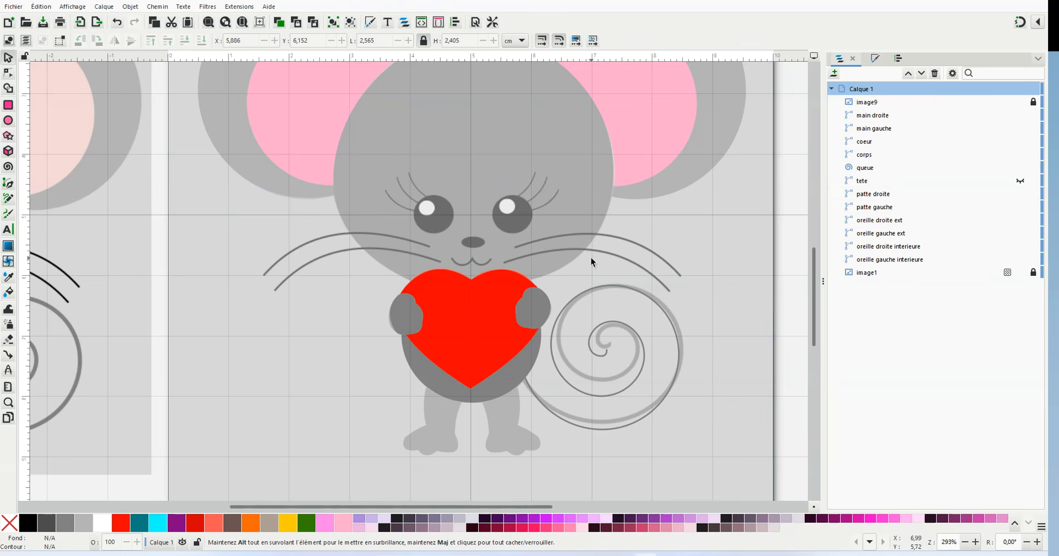
Draw an ellipse about 0.68 × 0.66 cm over the mouse's left-hand eye and convert it to a path.
ctrl+scroll(464, 211, up, 1)
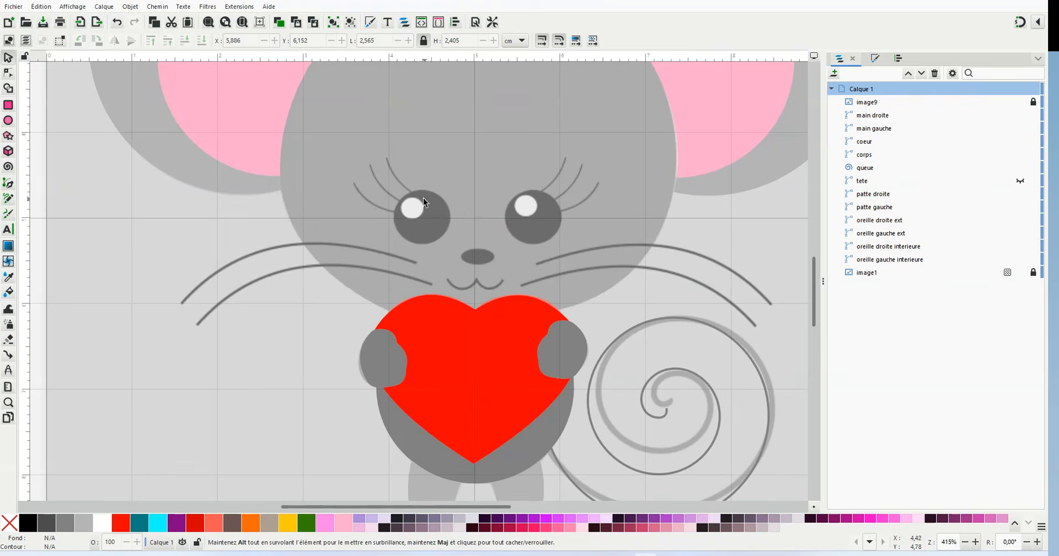
click(9, 120)
drag(399, 118, 425, 227)
click(8, 57)
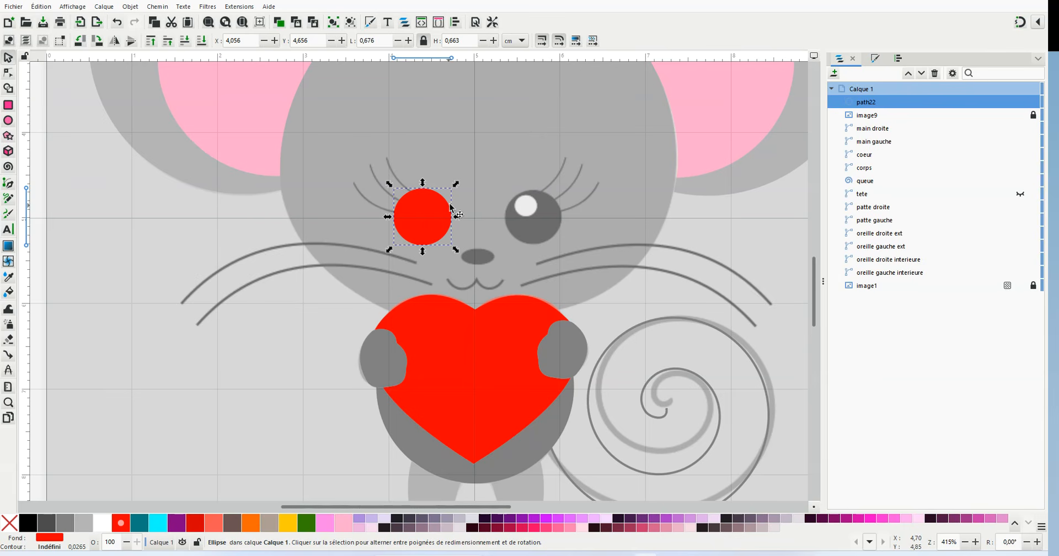
click(157, 8)
click(172, 24)
Duplicate the eye shape and place the copy over the mouse's other eye.
right_click(426, 217)
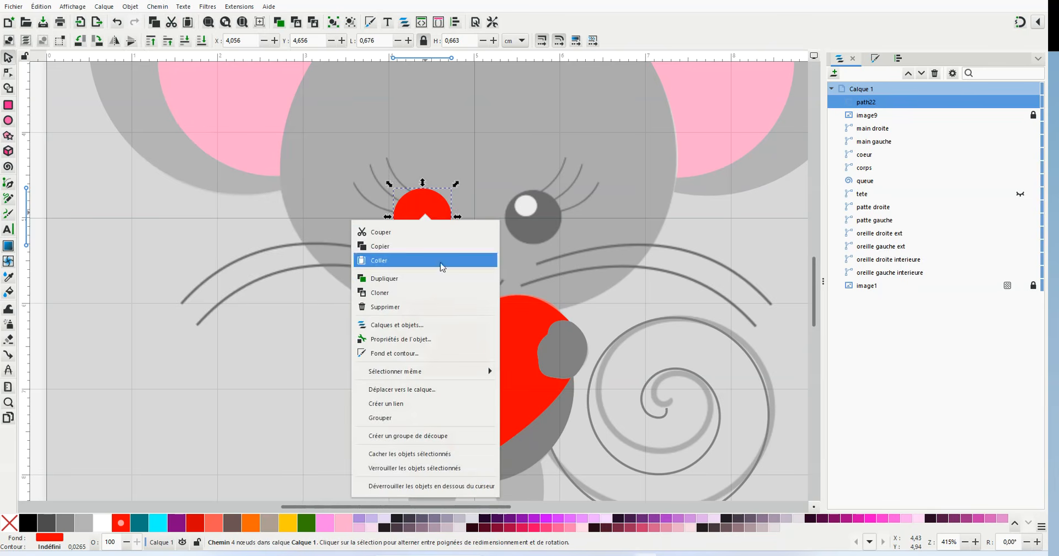
click(420, 279)
drag(446, 228, 560, 227)
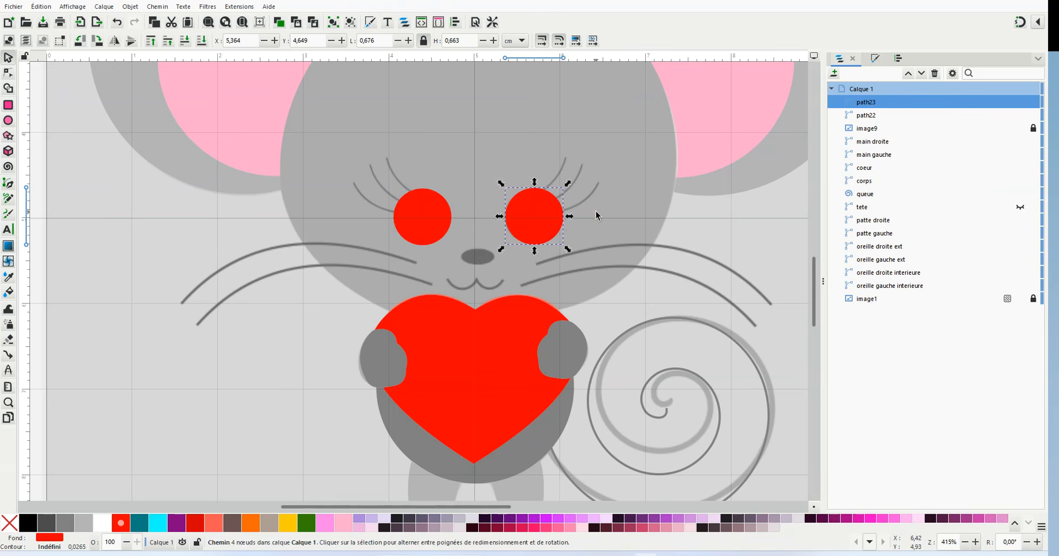
click(594, 214)
Fill both eye shapes with black and remove their outline.
click(545, 227)
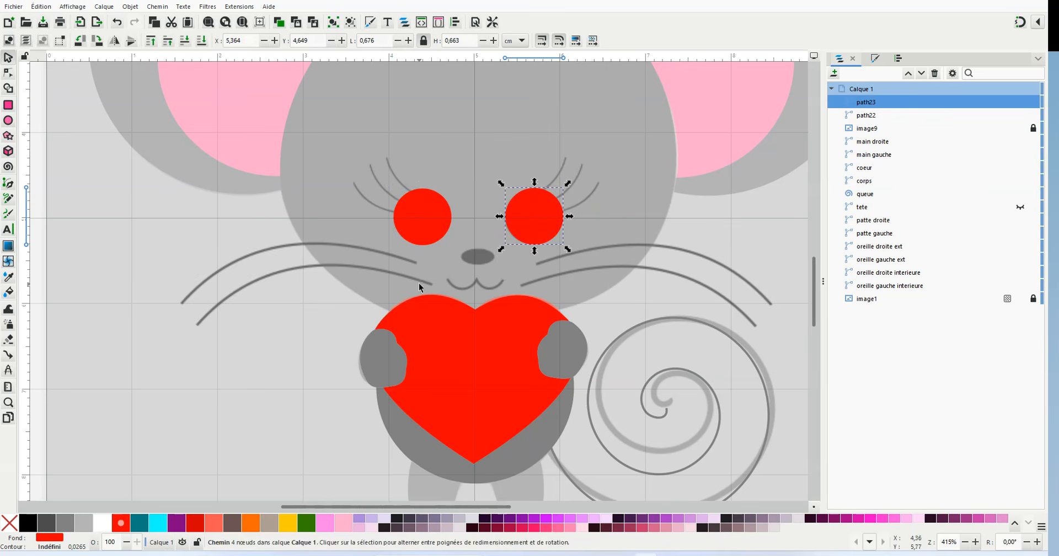
shift+click(417, 216)
right_click(30, 524)
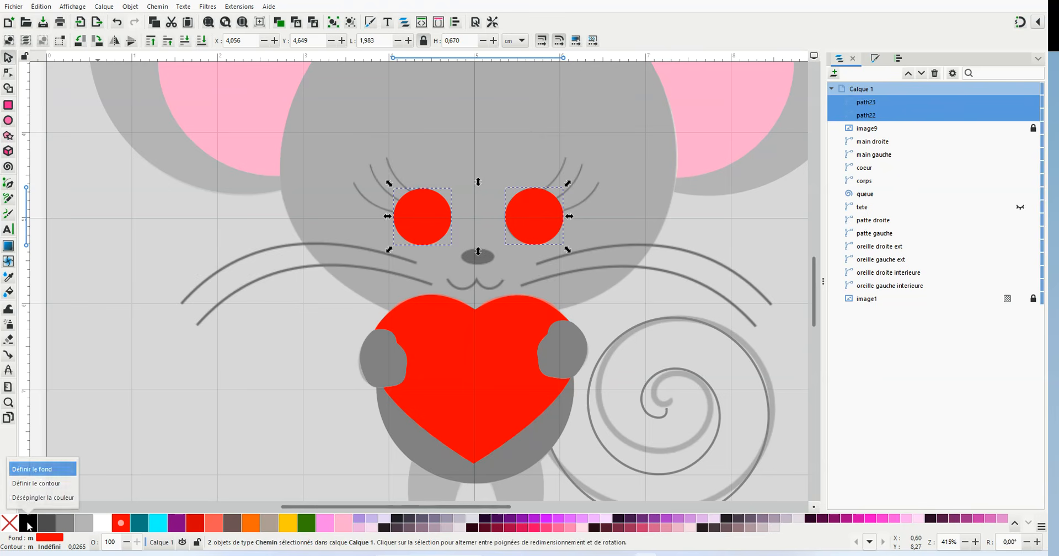
click(37, 472)
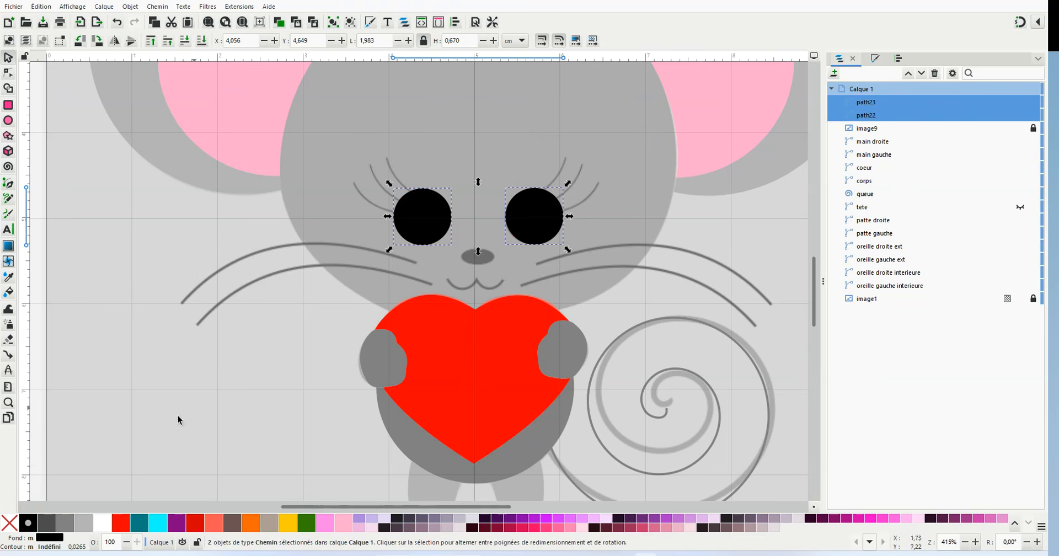
click(875, 59)
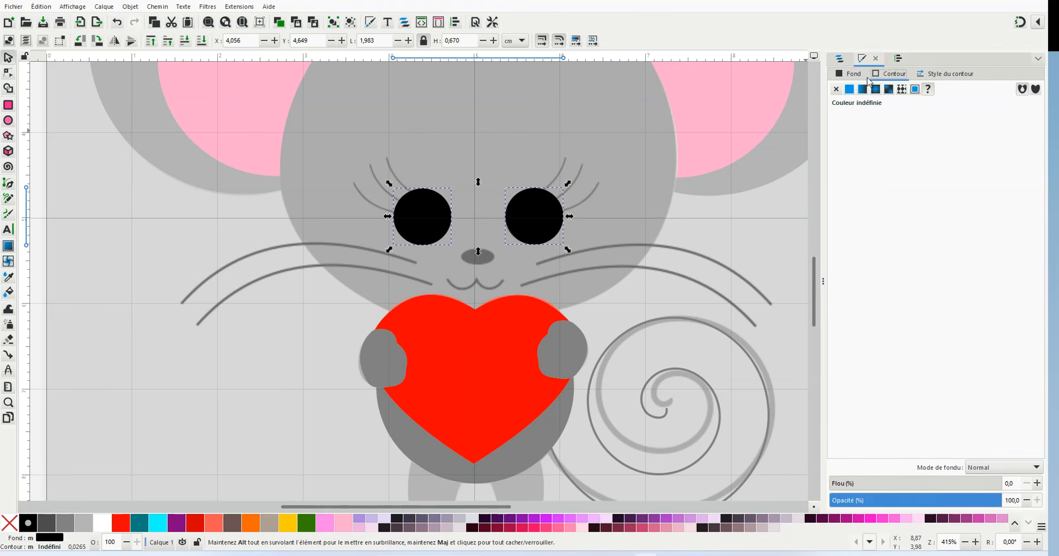
click(836, 88)
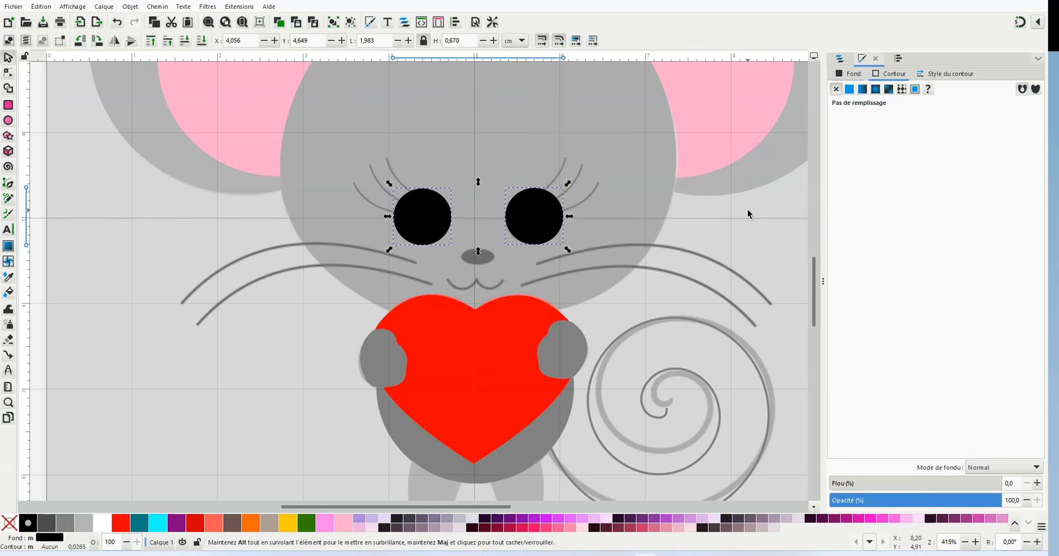
Draw an ellipse about 0.40 × 0.20 cm over the mouse's nose and convert it to a path.
click(730, 250)
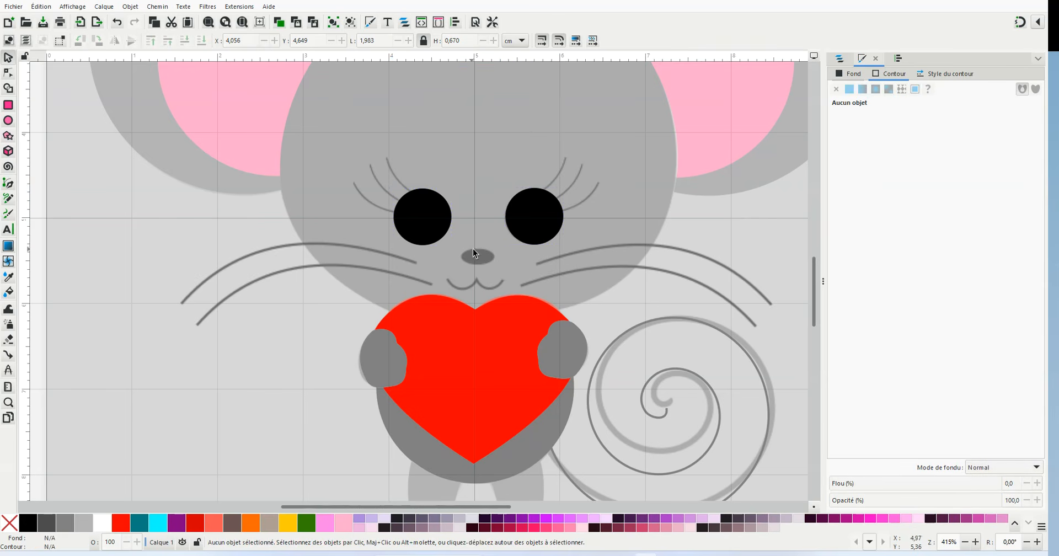
click(9, 120)
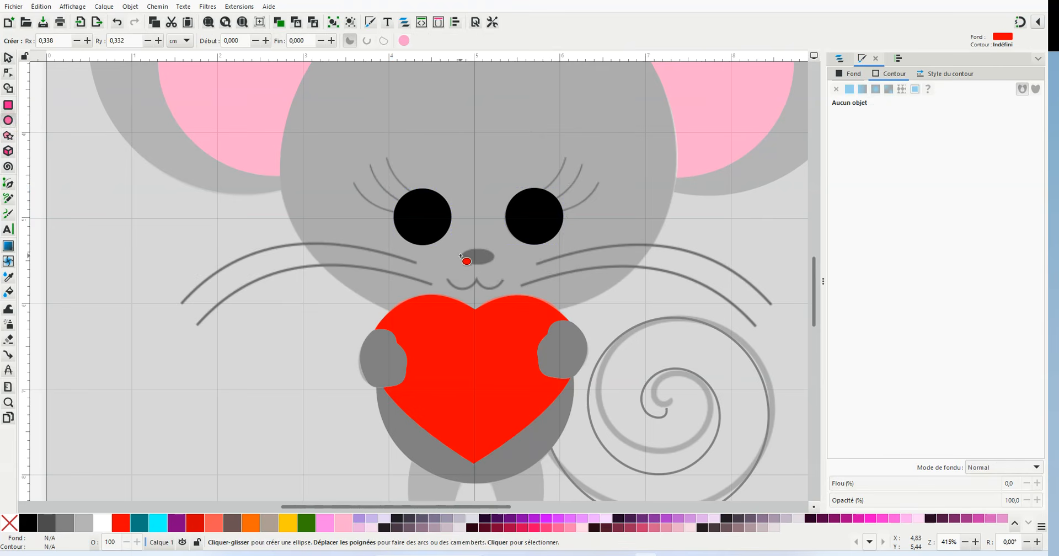
mouse_move(461, 257)
mouse_down()
mouse_move(499, 271)
mouse_move(481, 261)
mouse_up()
click(8, 57)
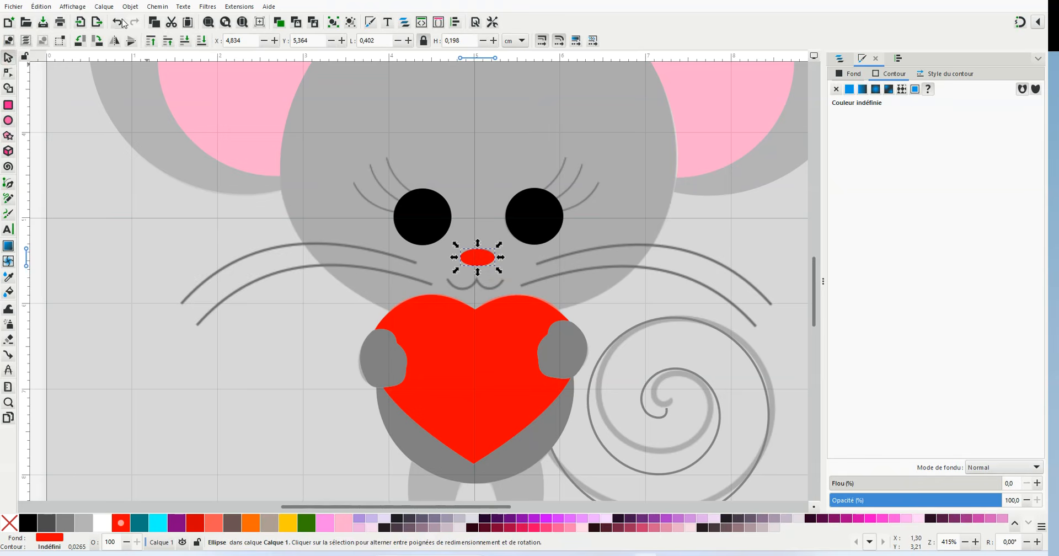
click(156, 8)
click(179, 21)
click(542, 258)
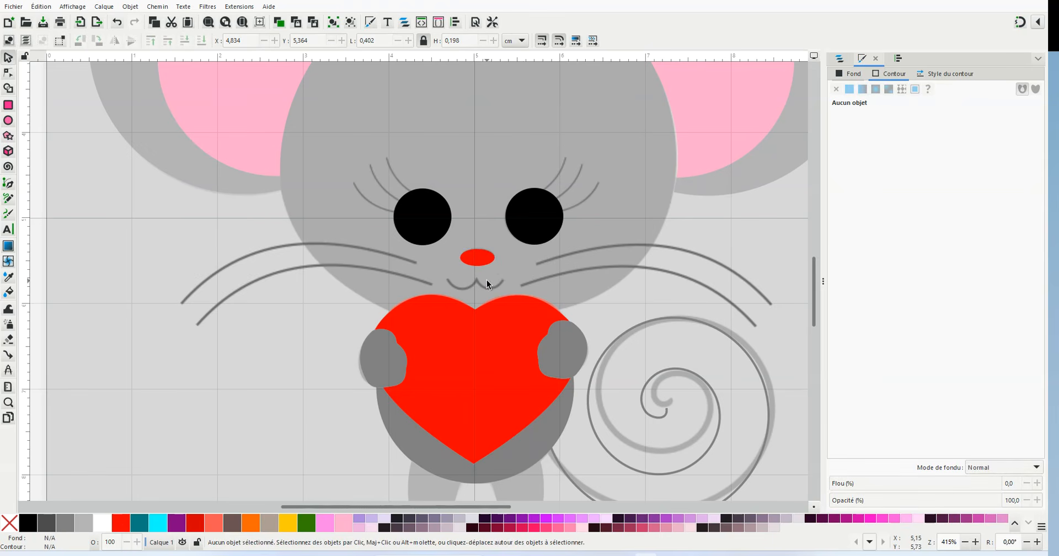
Fill the nose shape with black.
click(484, 255)
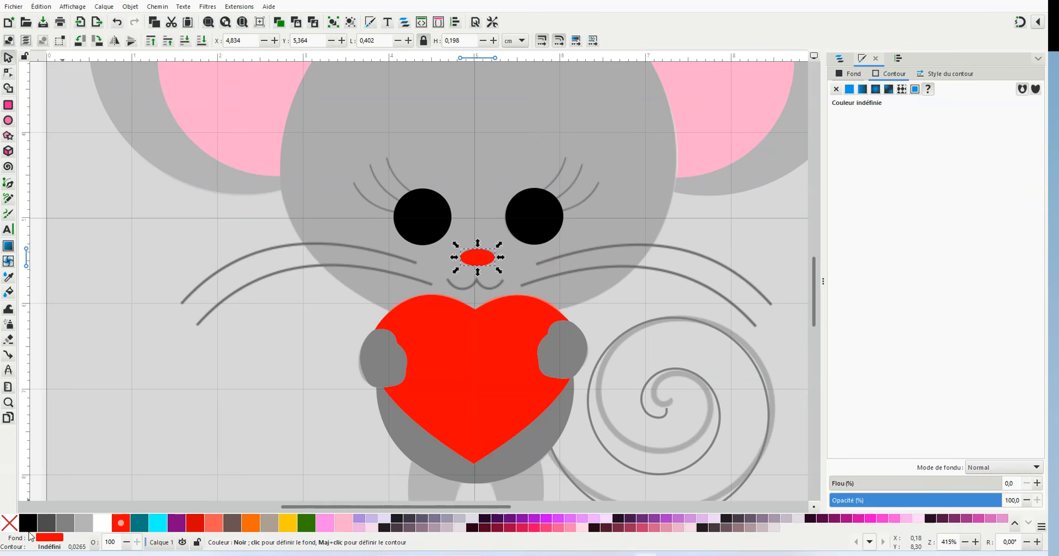
right_click(32, 527)
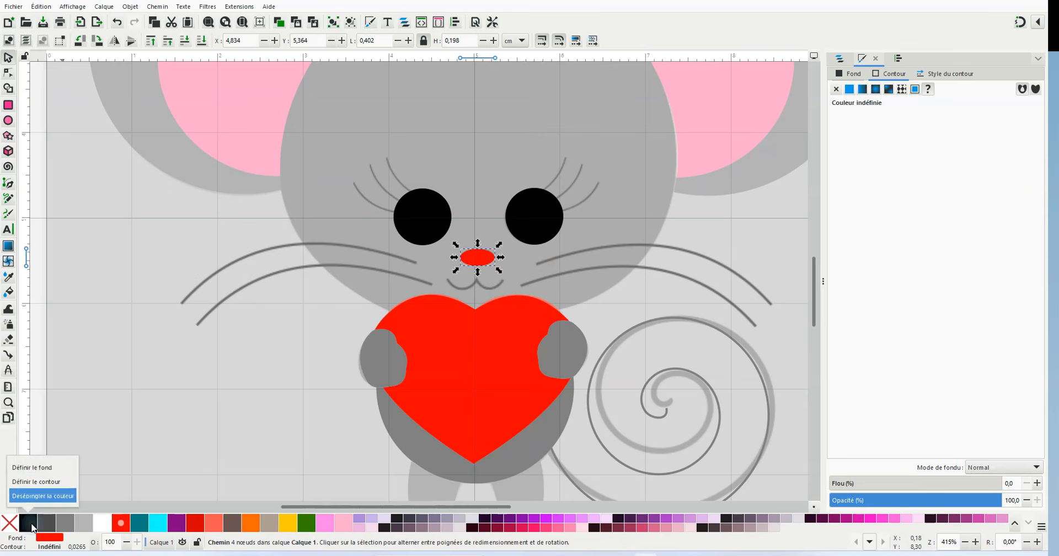
click(36, 473)
click(768, 220)
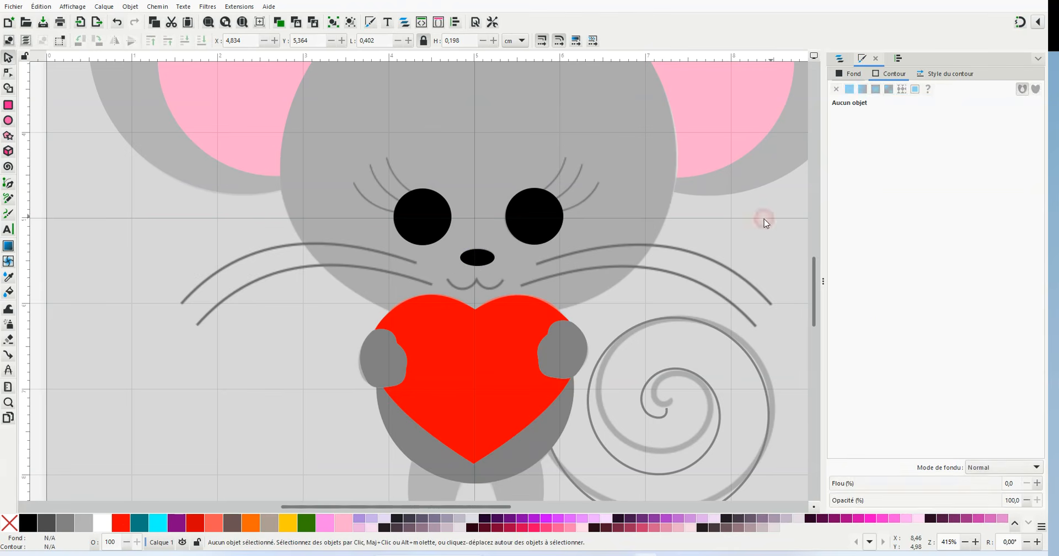
Rename the black eye on the mouse's left-hand side (path22) as oeilnoirgauche.
click(839, 58)
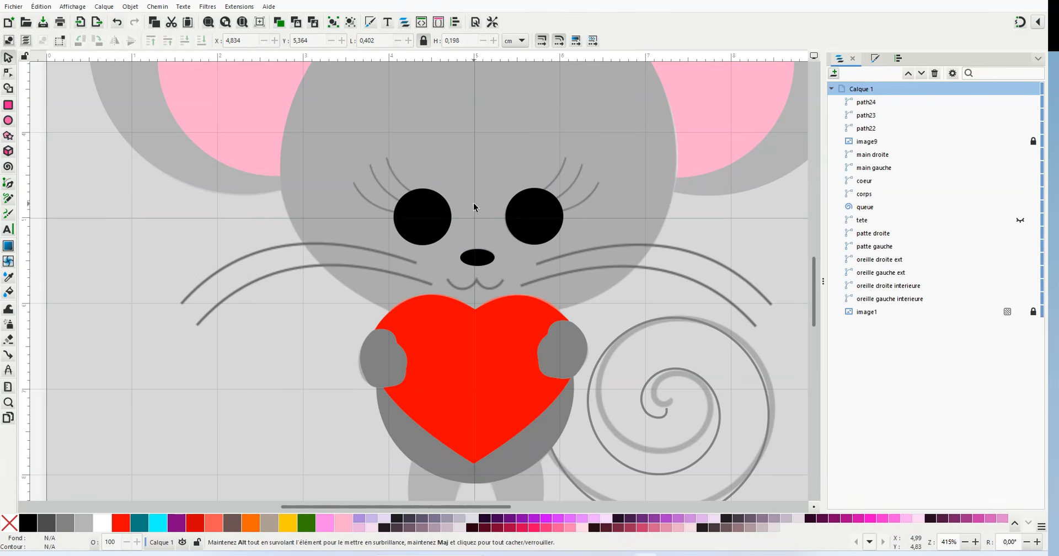
click(872, 129)
double_click(876, 131)
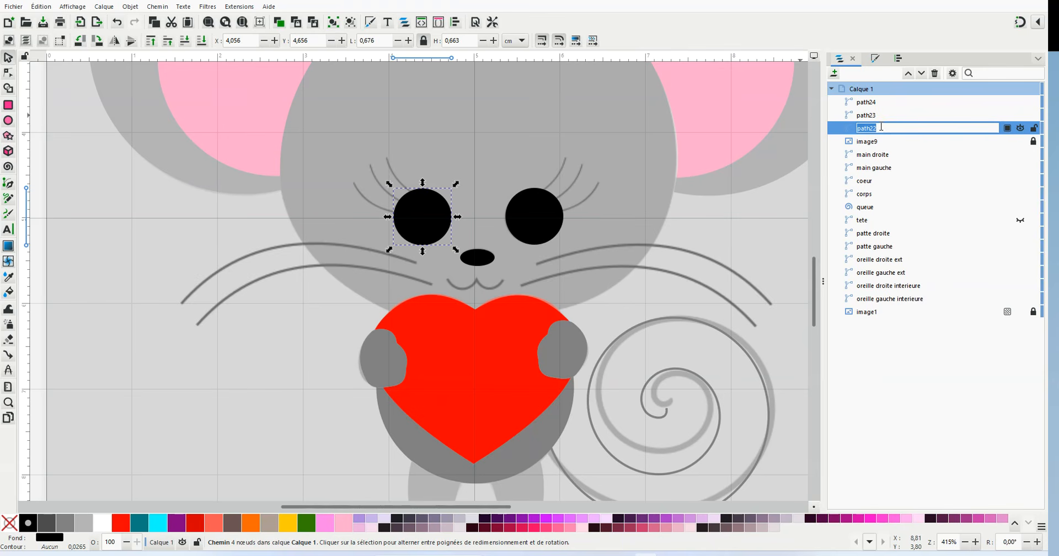
text(oeilnoirgauche)
key(Return)
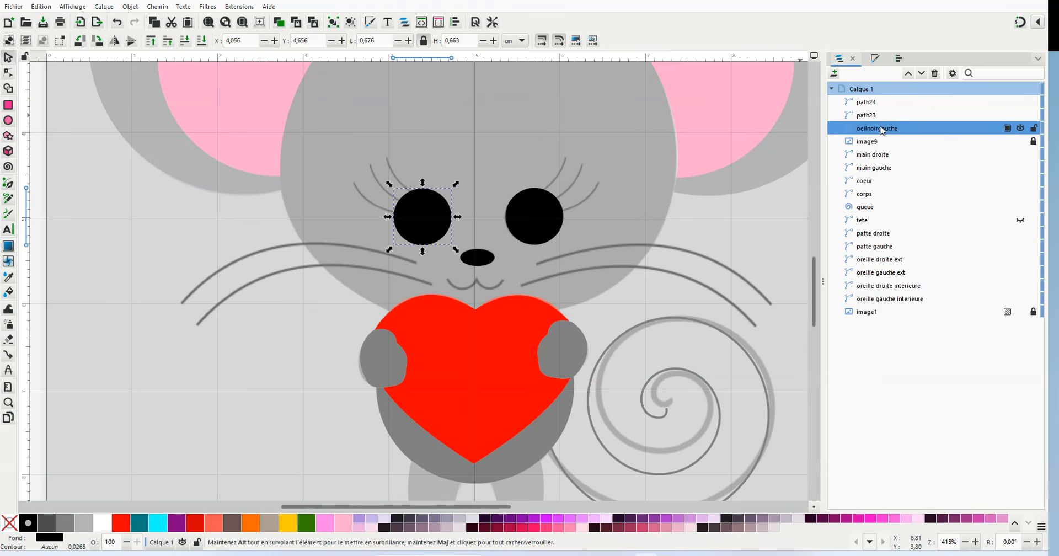
Rename the other black eye (path23) as oeilnoirdroit.
click(528, 218)
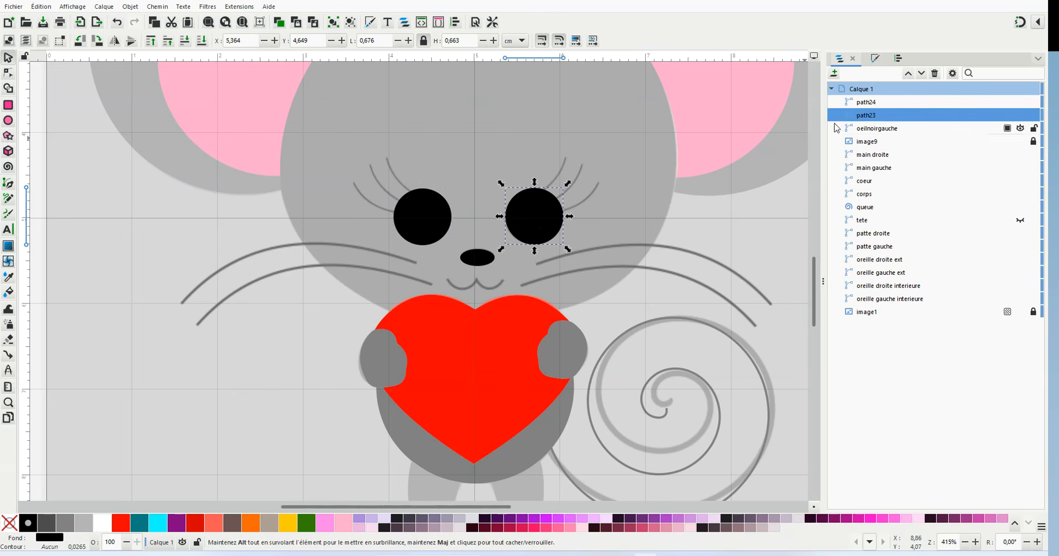
click(887, 115)
text(oeilnoirdroit)
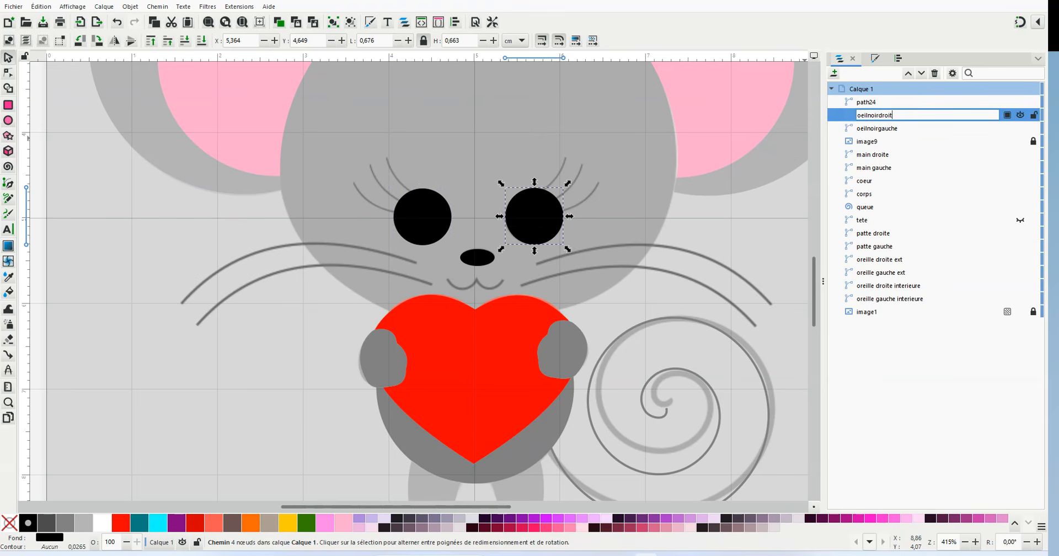
key(Return)
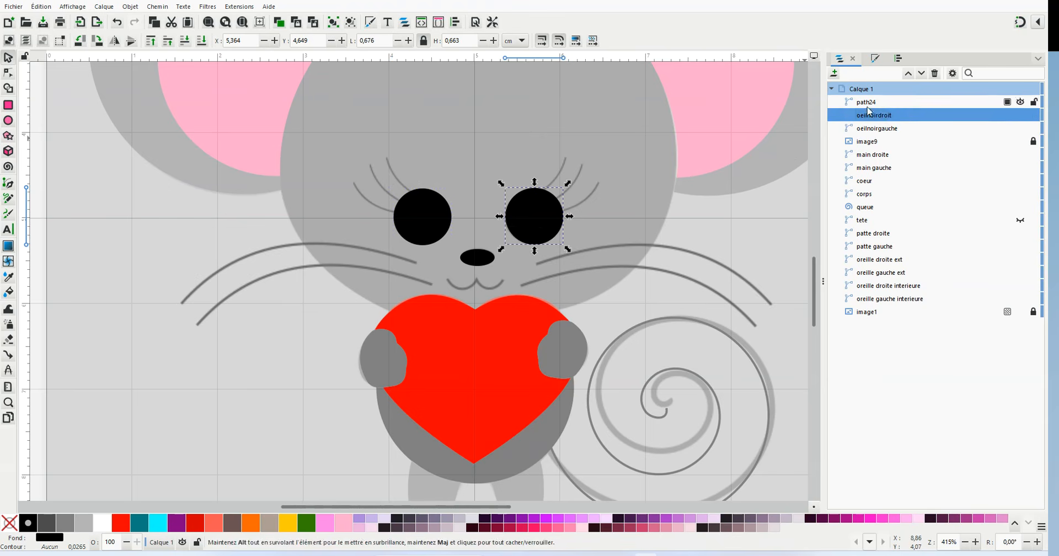
Rename the black nose shape (path24) as nez.
click(885, 103)
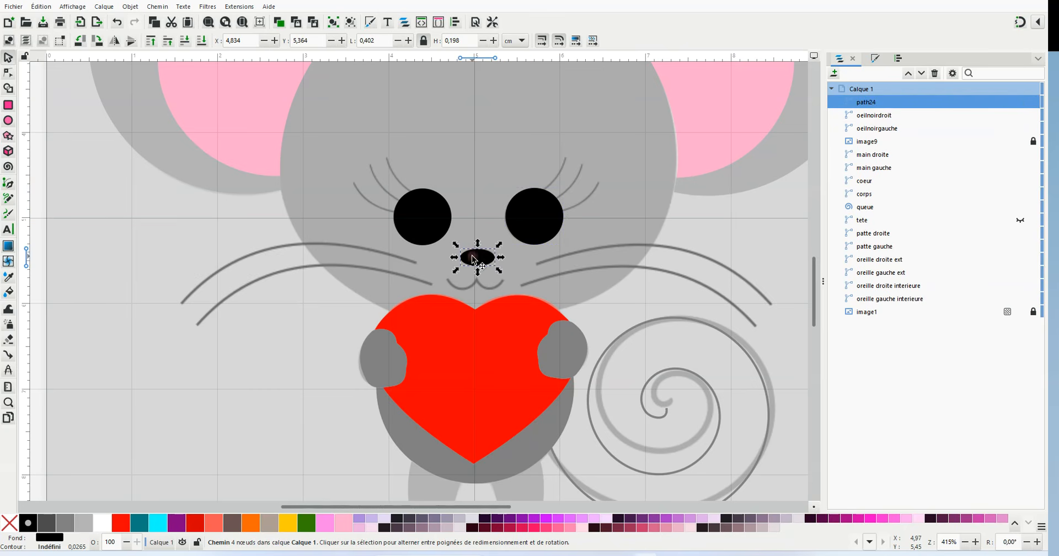
click(885, 103)
text(n)
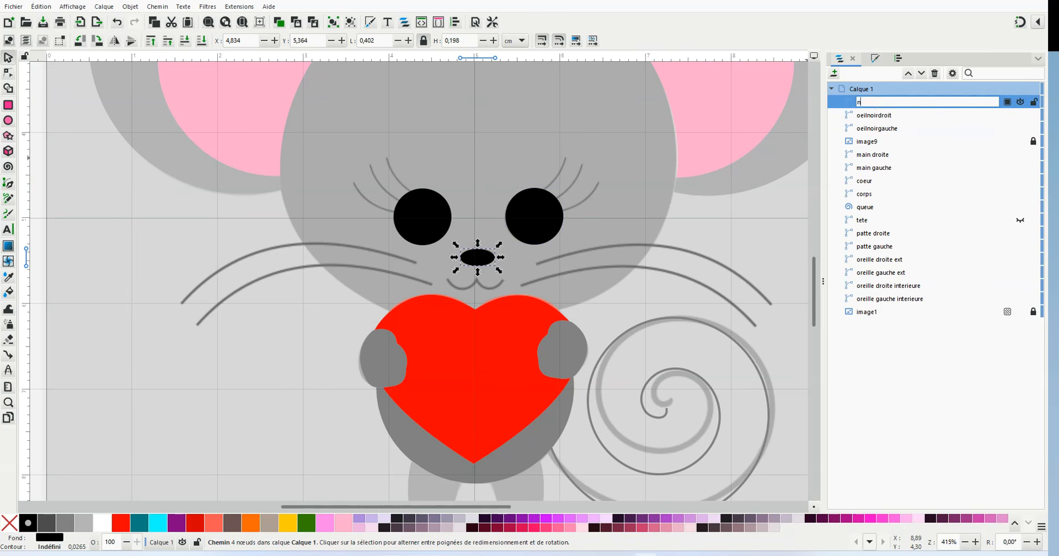
text(ez)
key(Return)
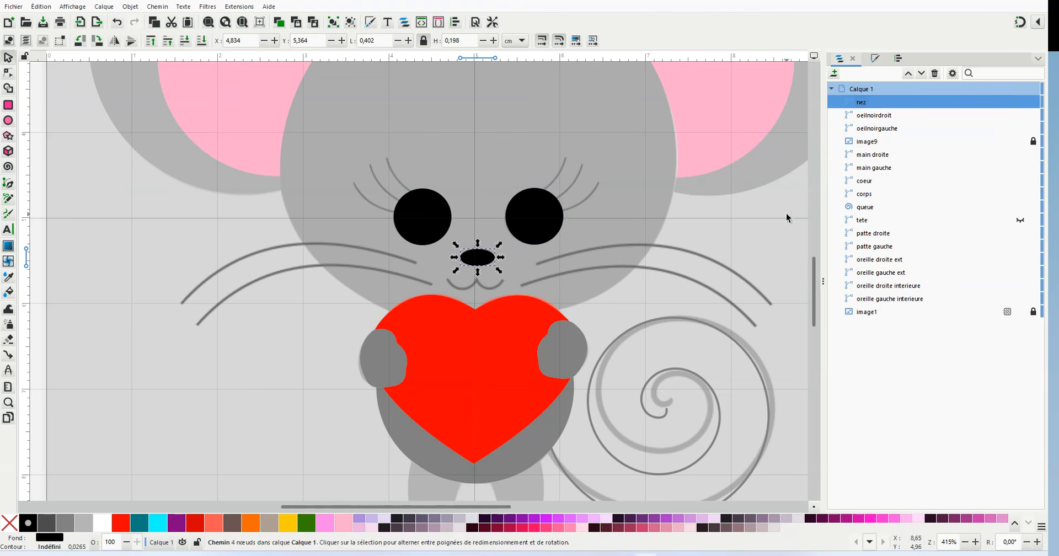
click(778, 232)
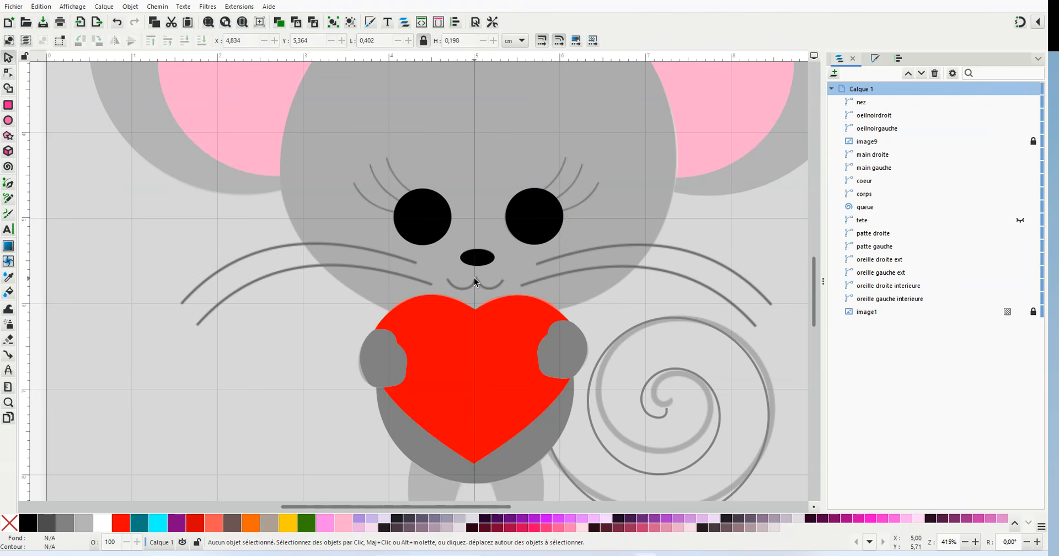
Draw an open three-node path with straight segments across the mouth, through its two ends and its middle peak.
click(8, 184)
ctrl+scroll(471, 302, up, 3)
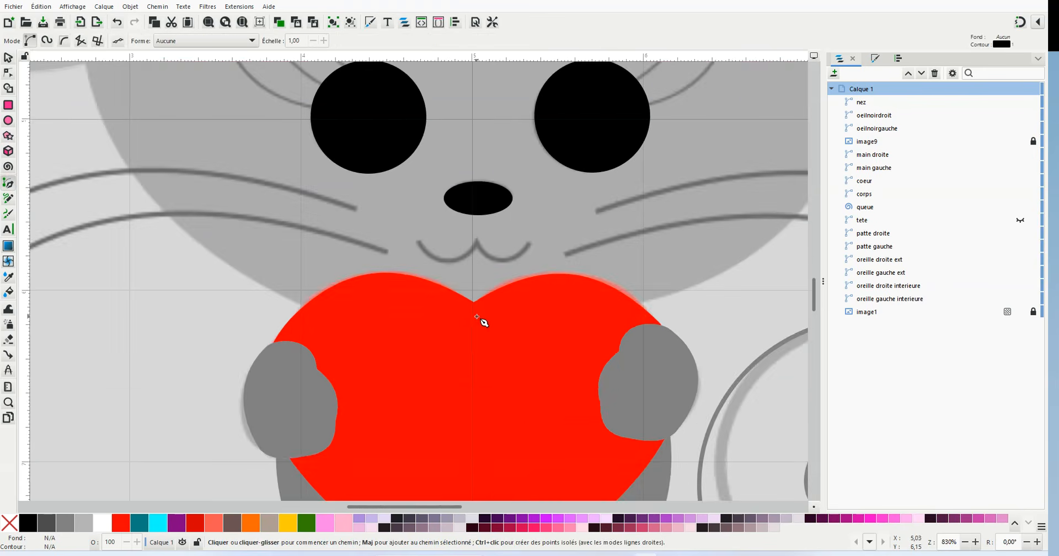
drag(395, 211, 396, 212)
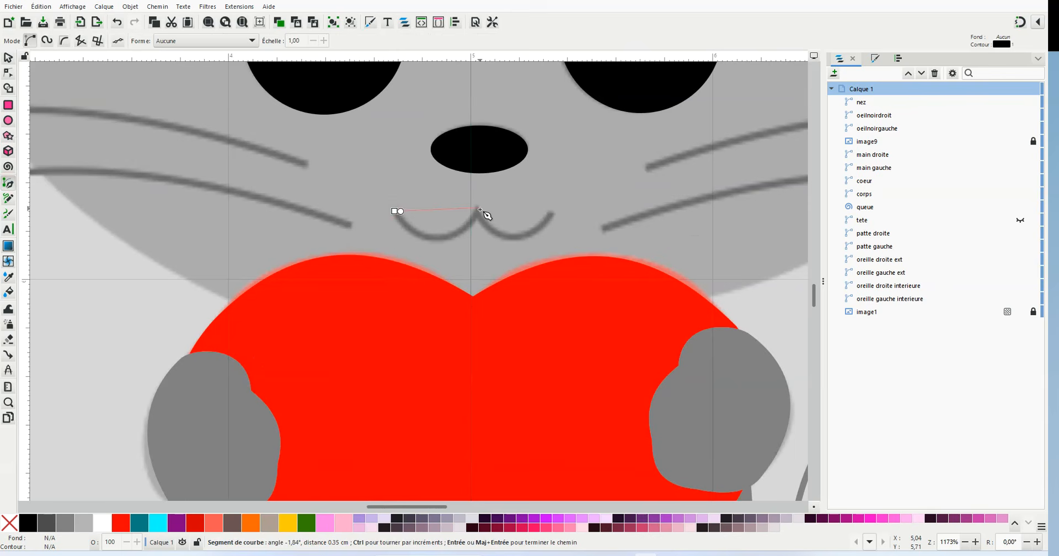
key(Escape)
click(396, 211)
click(475, 210)
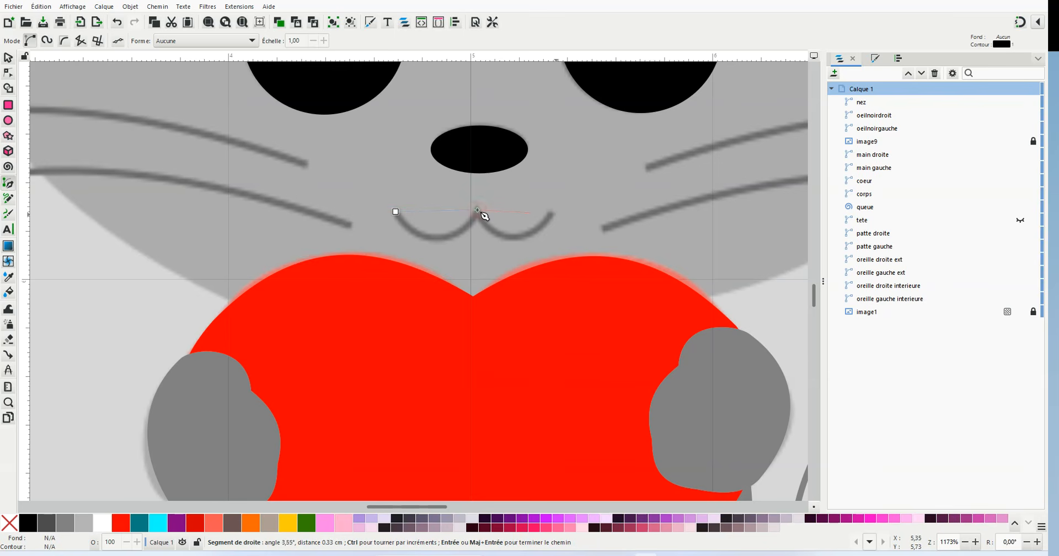
double_click(552, 211)
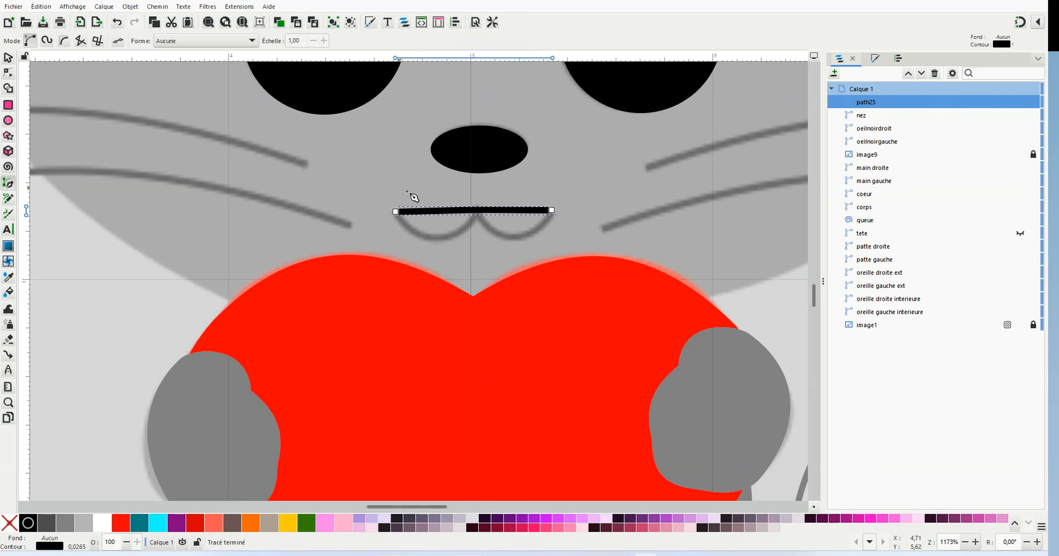
Bend both mouth segments downward to follow the reference smile, giving a shape about 0.67 × 0.15 cm.
click(9, 73)
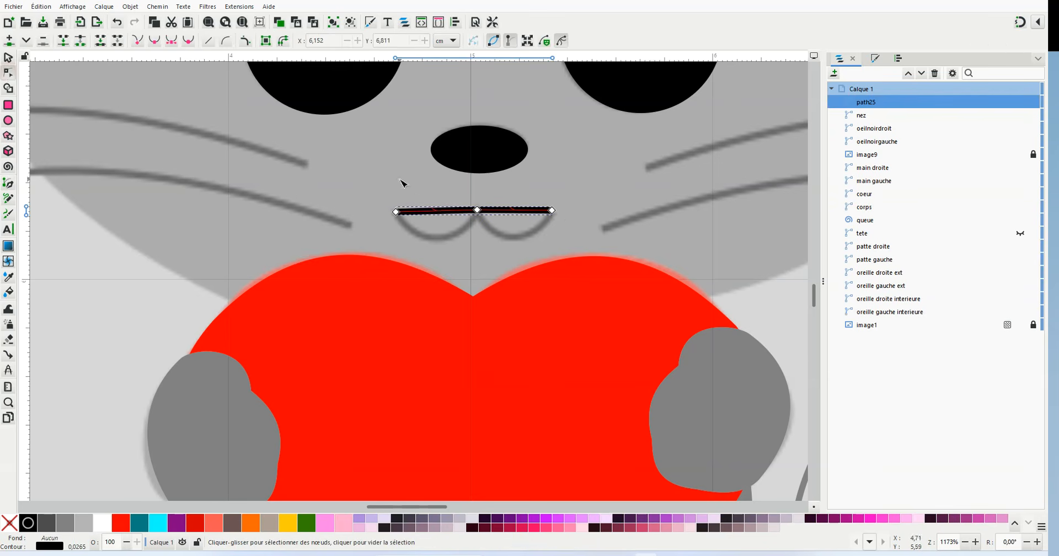
drag(436, 212, 439, 240)
drag(519, 221, 515, 238)
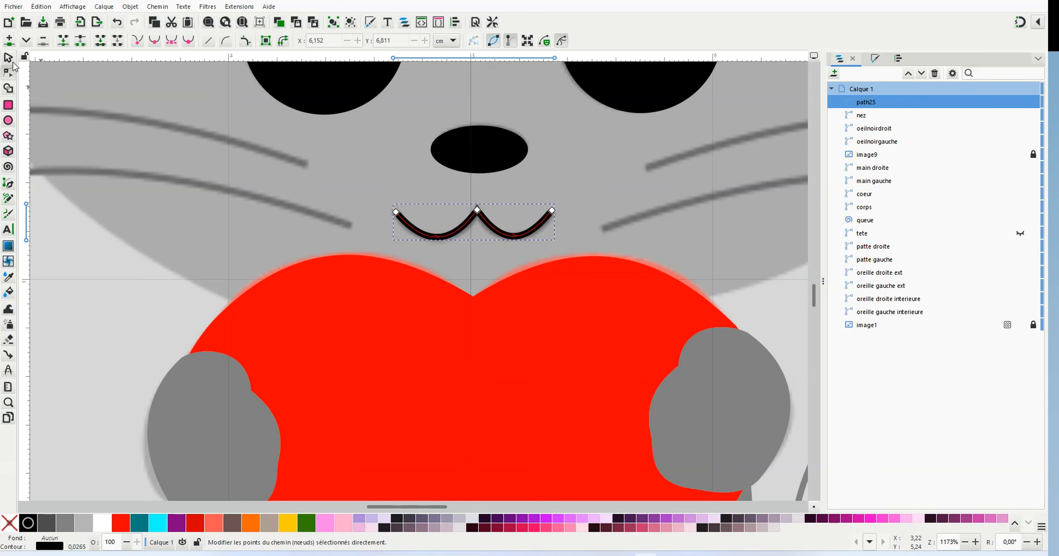
click(9, 58)
Rename the mouth path as bouche.
double_click(884, 101)
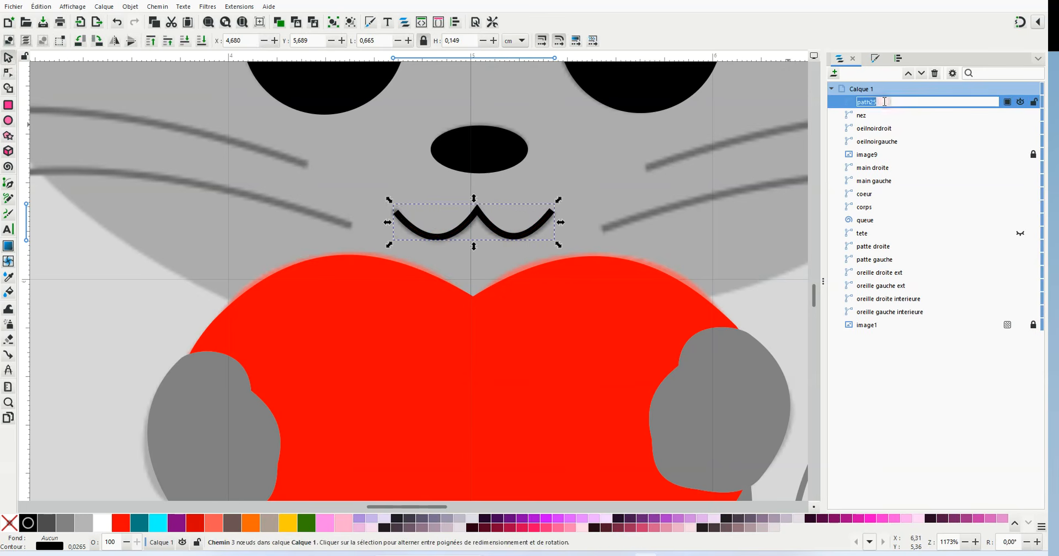
text(bouche)
key(Return)
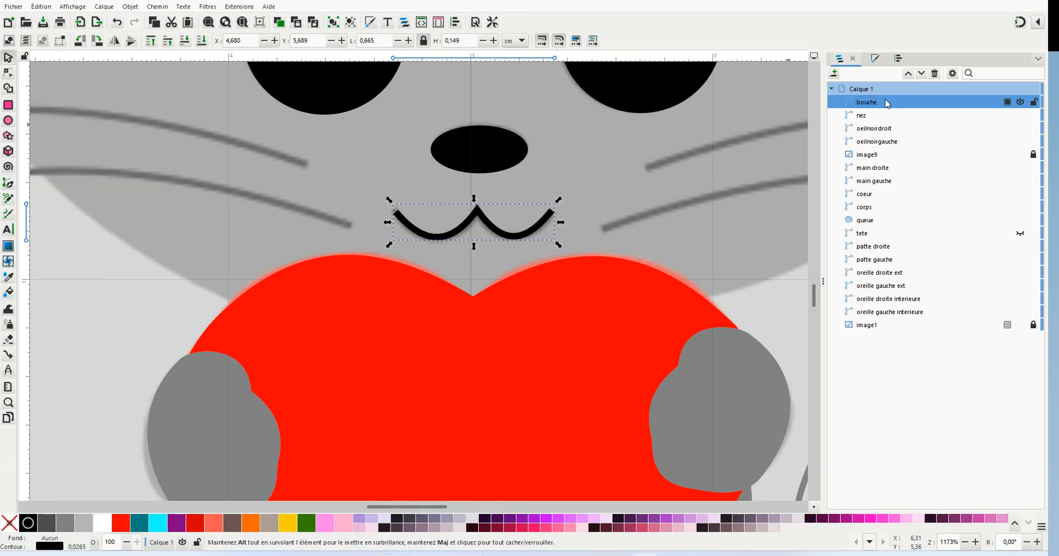
scroll(519, 186, down, 1)
click(747, 263)
Draw a straight path about 2.7 cm wide between the ends of the upper whisker on the tail side.
scroll(601, 175, down, 1)
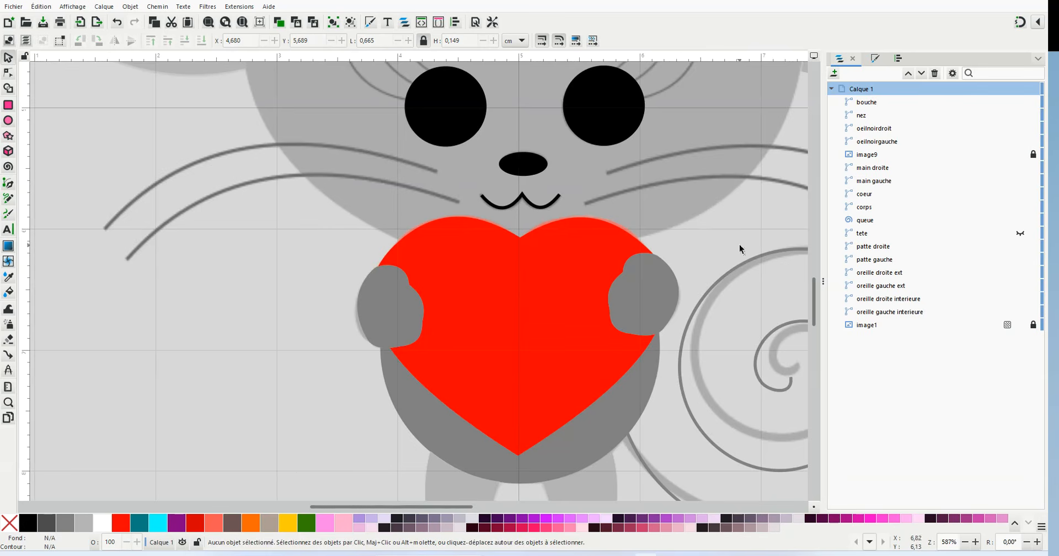
scroll(690, 381, down, 1)
scroll(634, 430, down, 1)
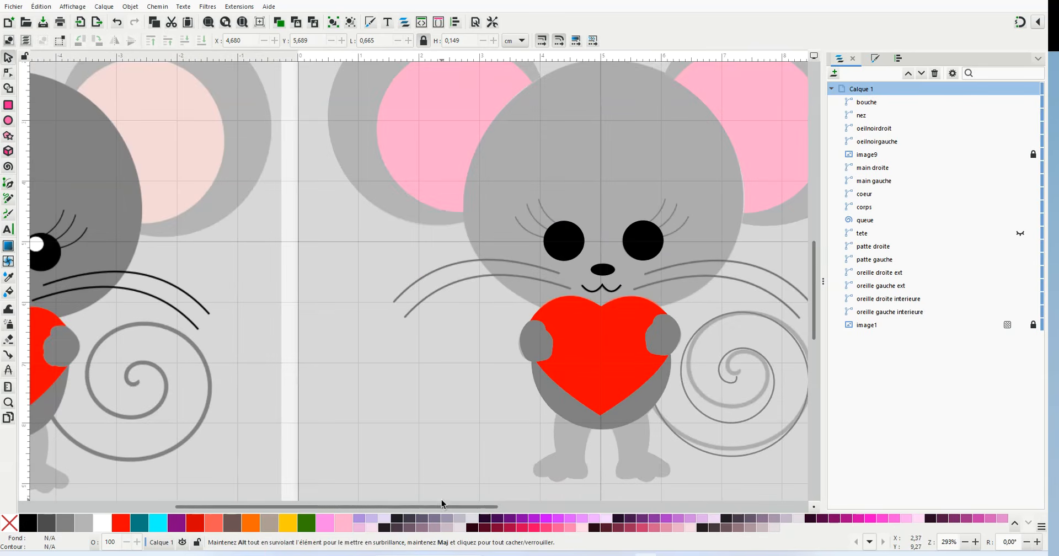
drag(442, 503, 514, 504)
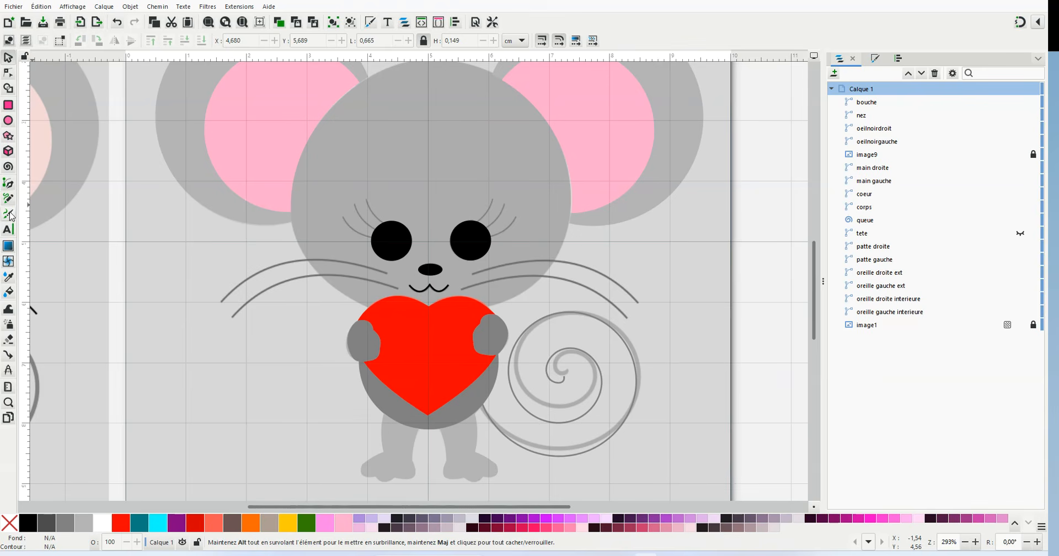
click(9, 185)
click(471, 272)
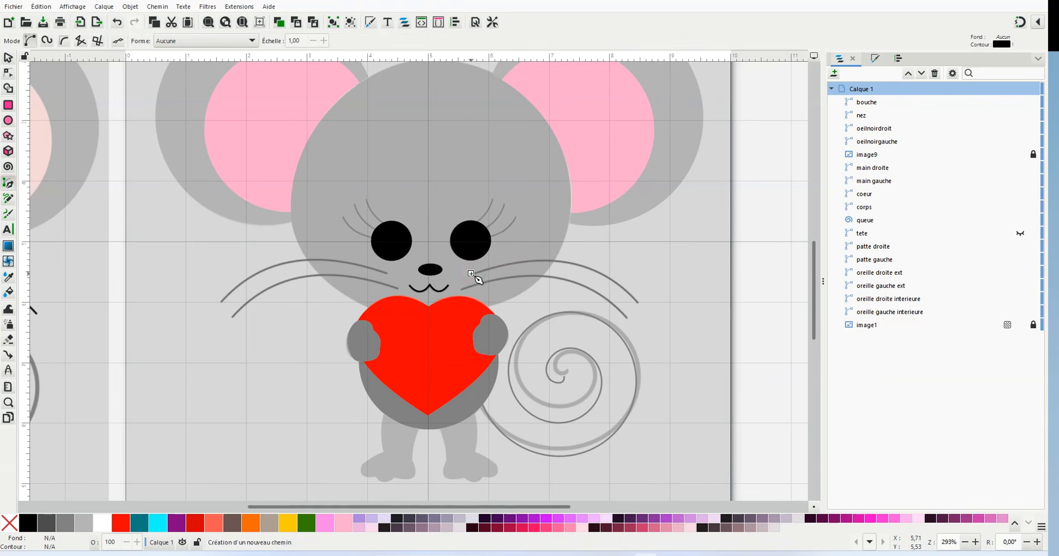
key(Escape)
click(472, 272)
key(Escape)
scroll(563, 329, up, 1)
click(439, 254)
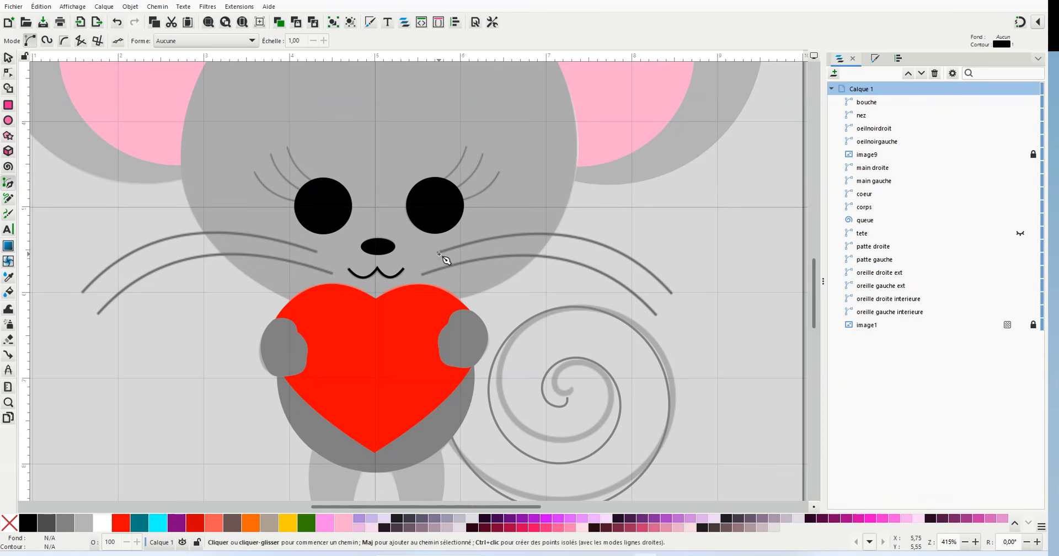
click(671, 293)
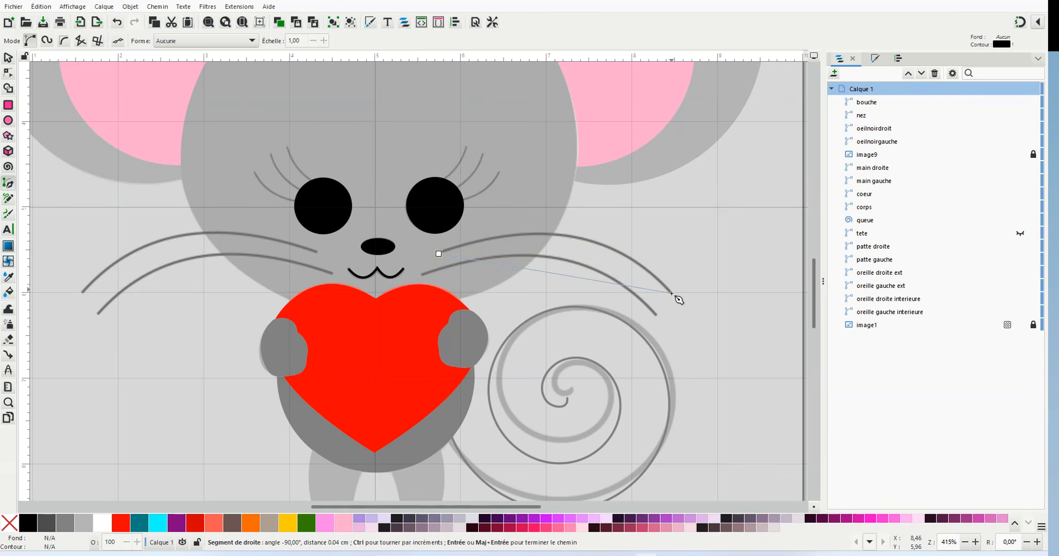
key(Return)
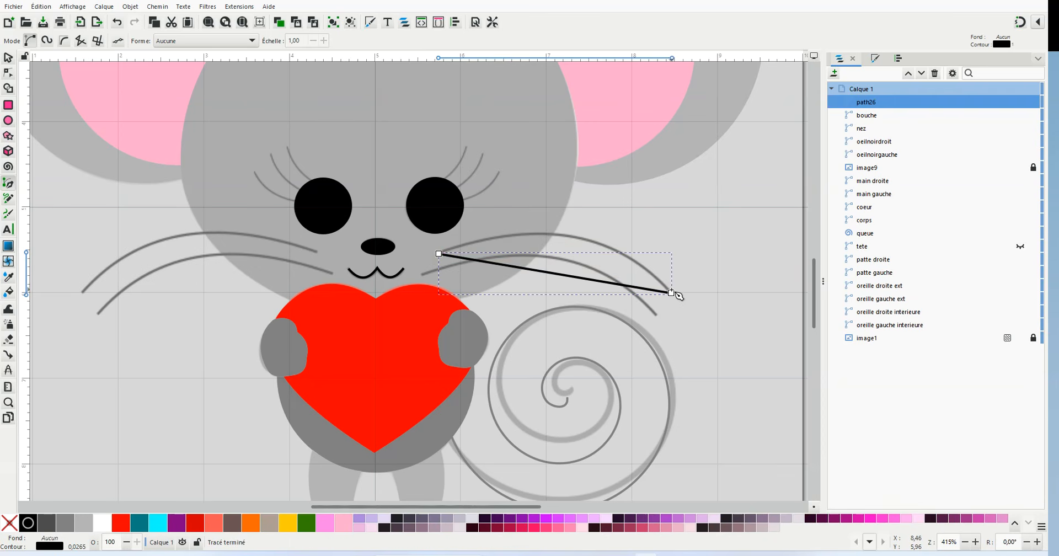
Bend the straight whisker path upward into an arc about 2.73 × 0.72 cm that follows the reference whisker.
click(8, 72)
drag(554, 275, 568, 238)
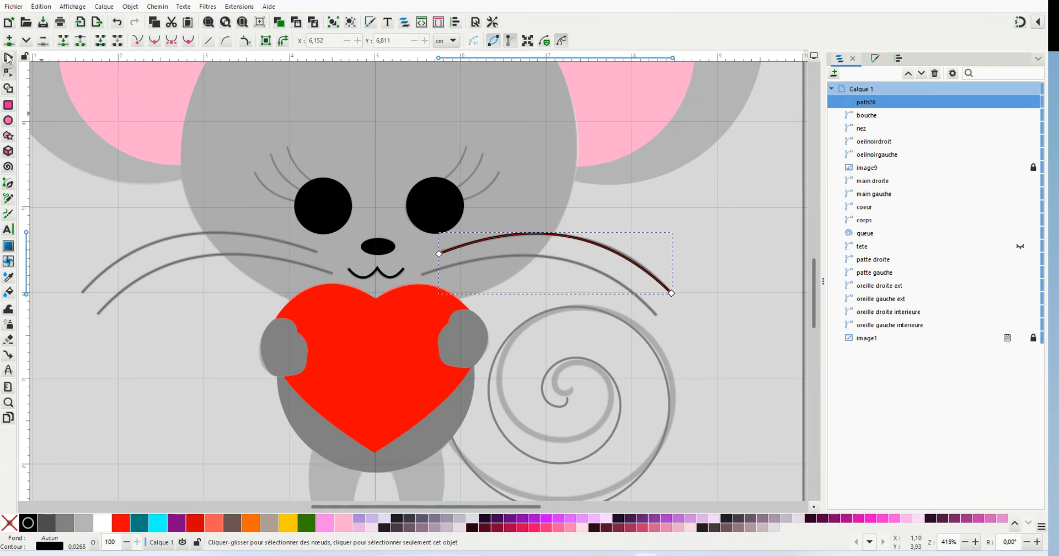
click(9, 57)
Duplicate the arched whisker and place the copy over the lower reference whisker on the tail side, at about X 5.53, Y 5.53 cm.
right_click(634, 265)
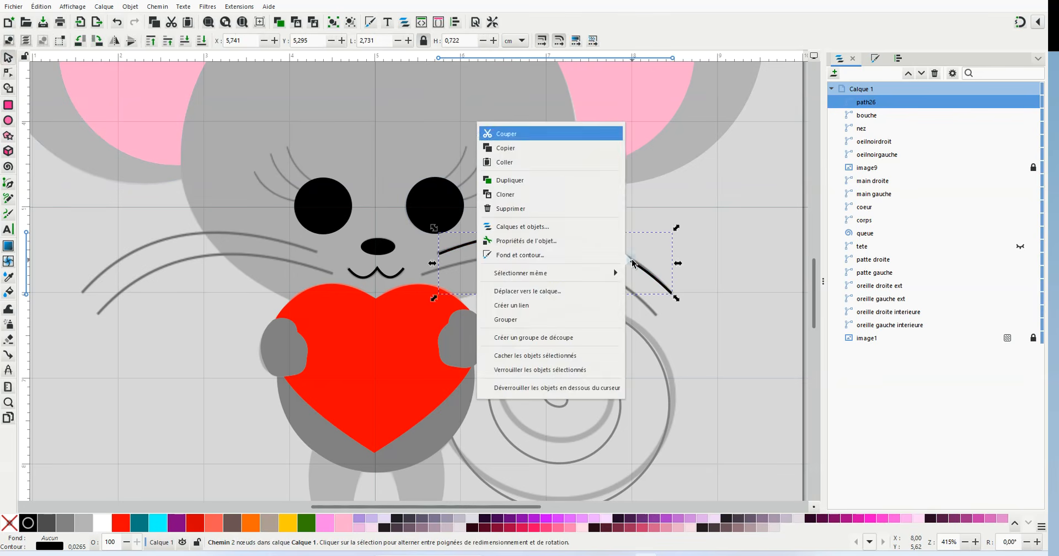
click(535, 182)
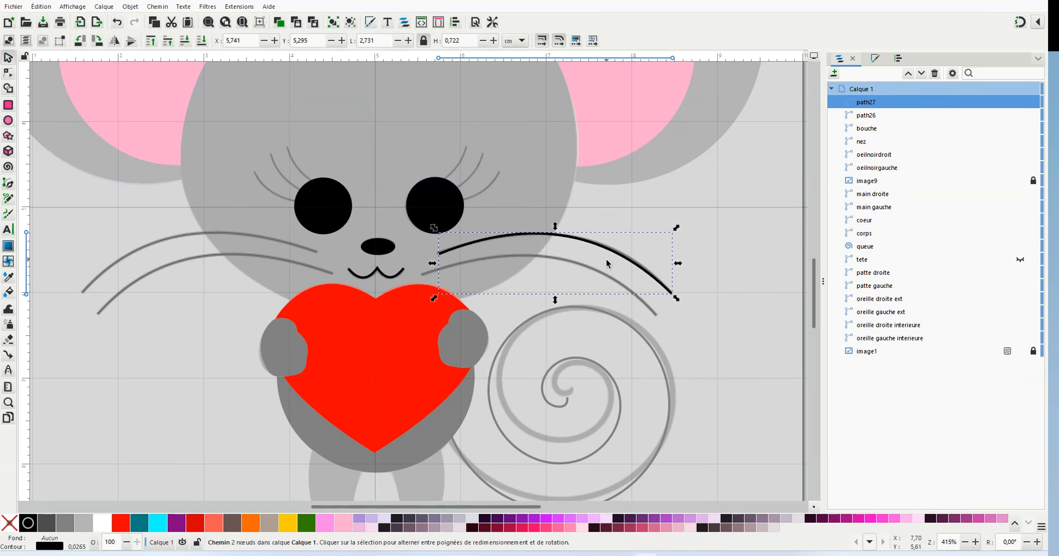
drag(605, 249, 585, 272)
click(703, 255)
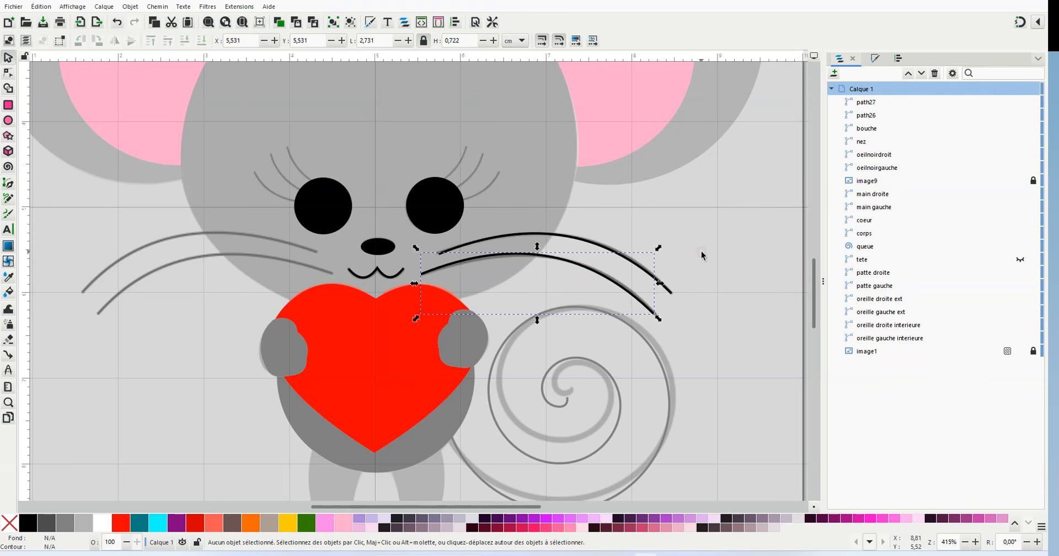
Duplicate the two tail-side whisker paths together.
click(615, 252)
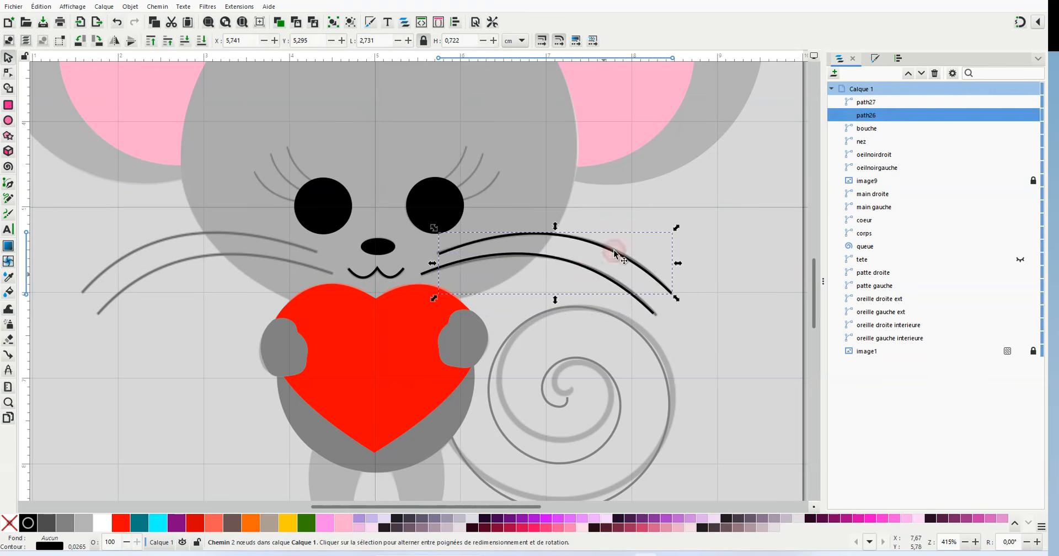
shift+click(602, 276)
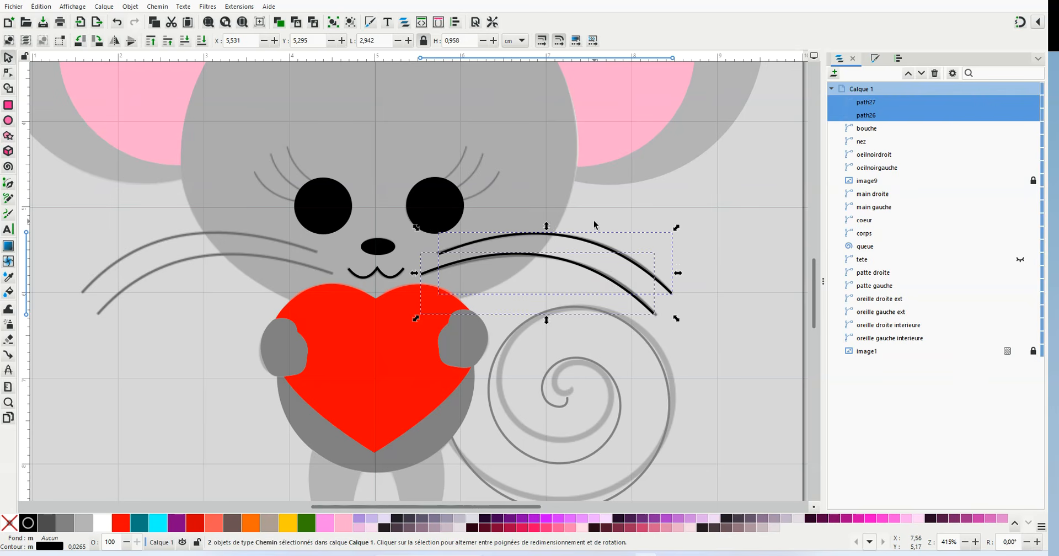
right_click(534, 254)
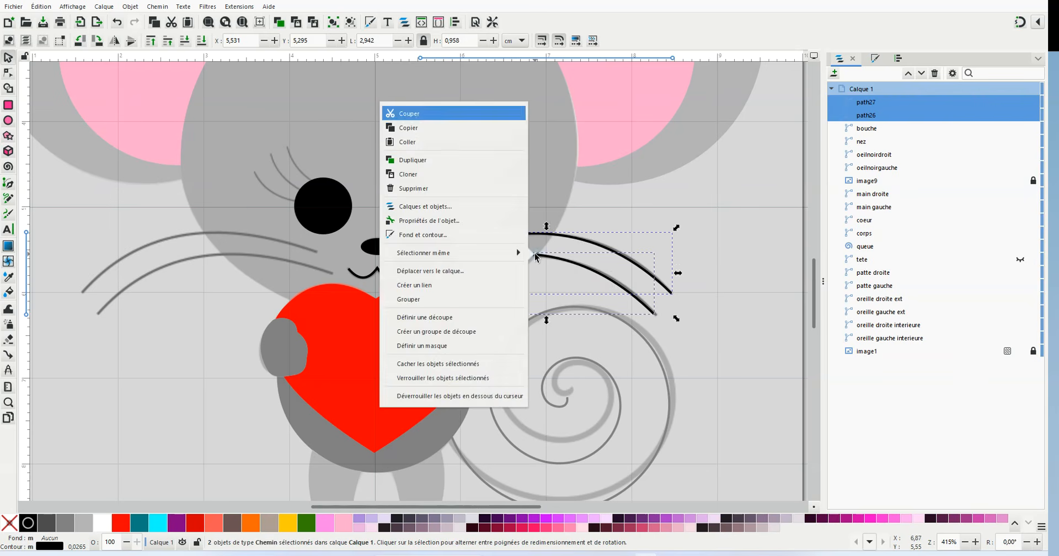
click(448, 162)
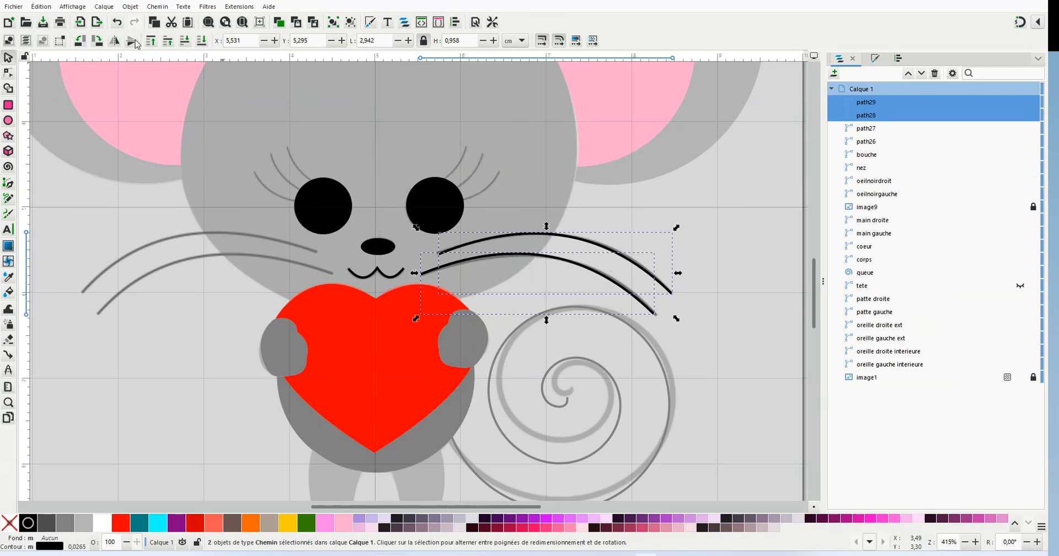
Flip the whisker copies horizontally and place them over the opposite reference whiskers, at about X 1.57, Y 5.28 cm.
click(131, 7)
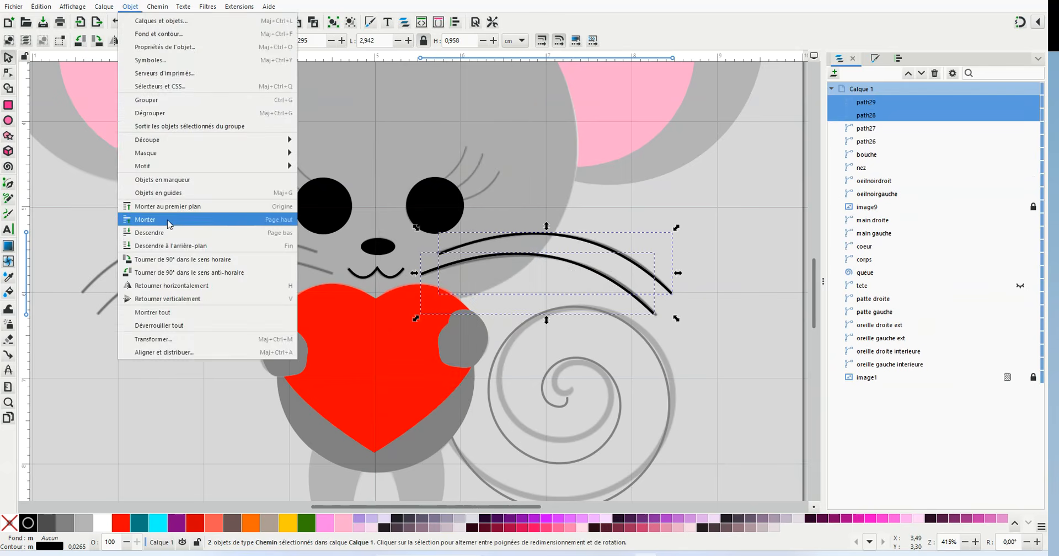
click(178, 286)
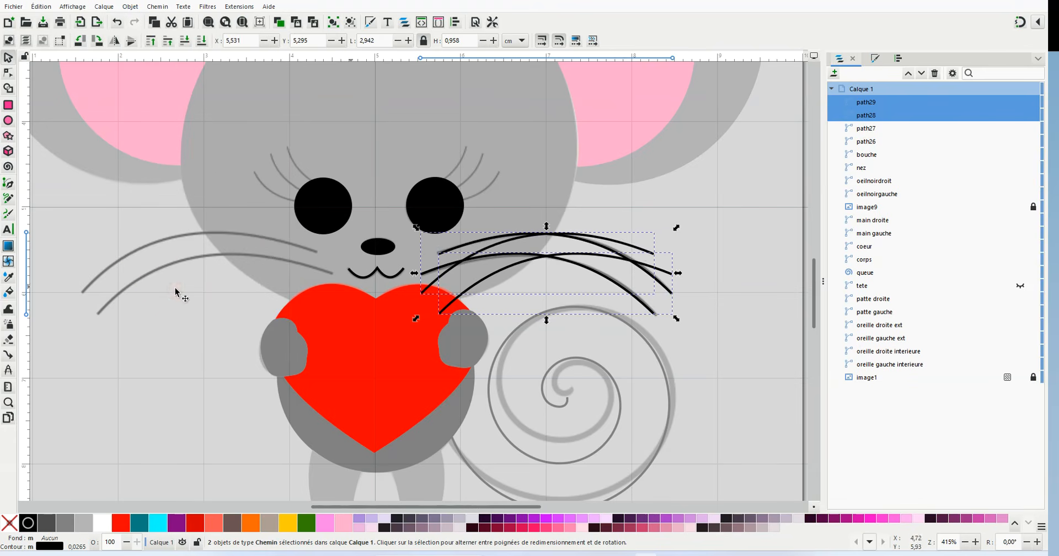
drag(637, 251, 293, 245)
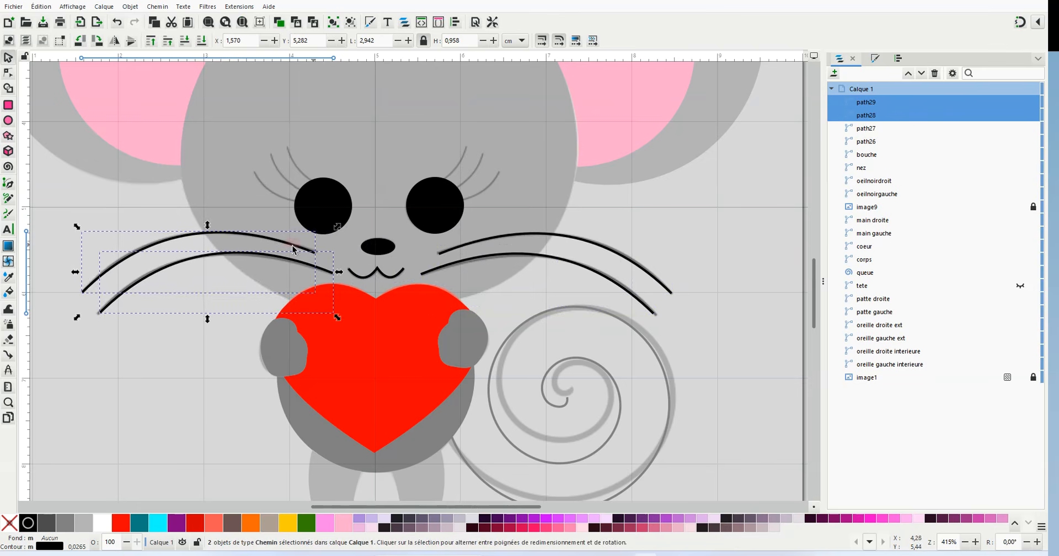
click(734, 233)
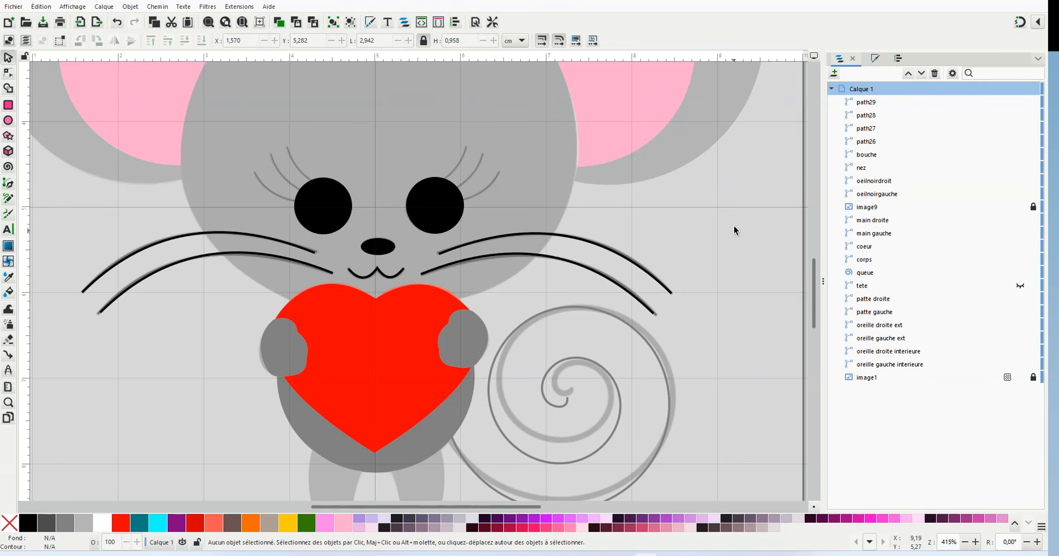
Group the four whisker paths together with bouche and name the group groupe moustache.
click(874, 105)
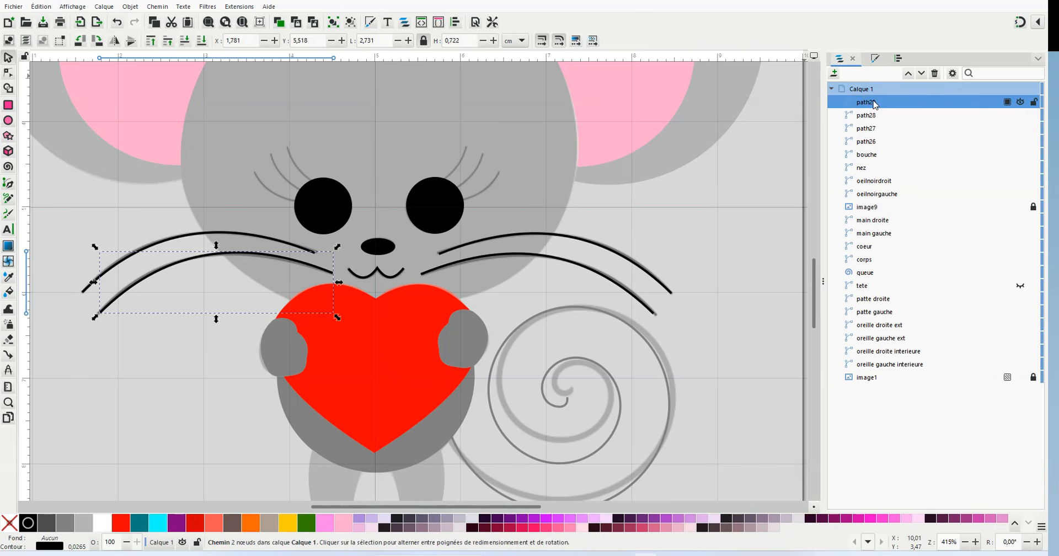
shift+click(871, 156)
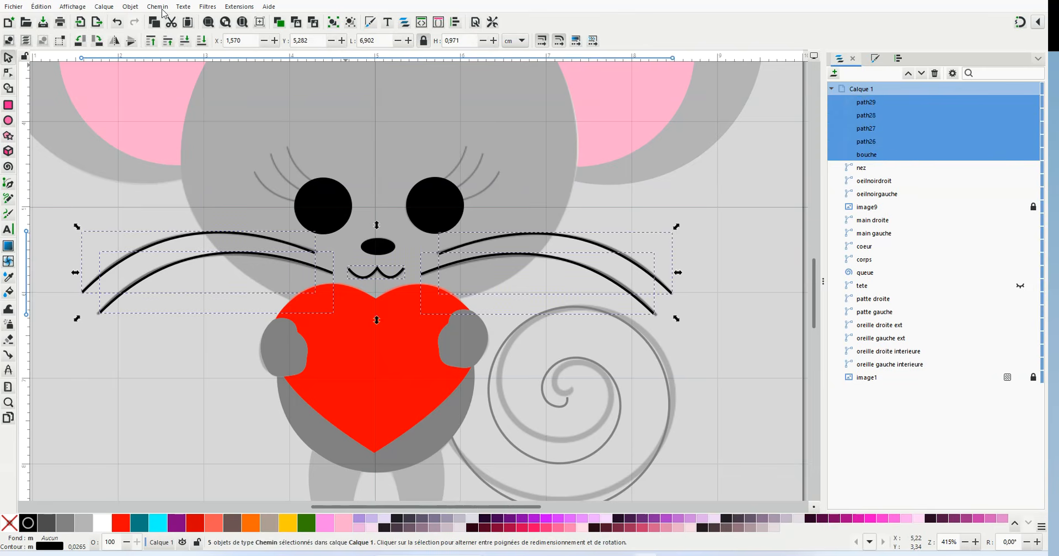
click(130, 7)
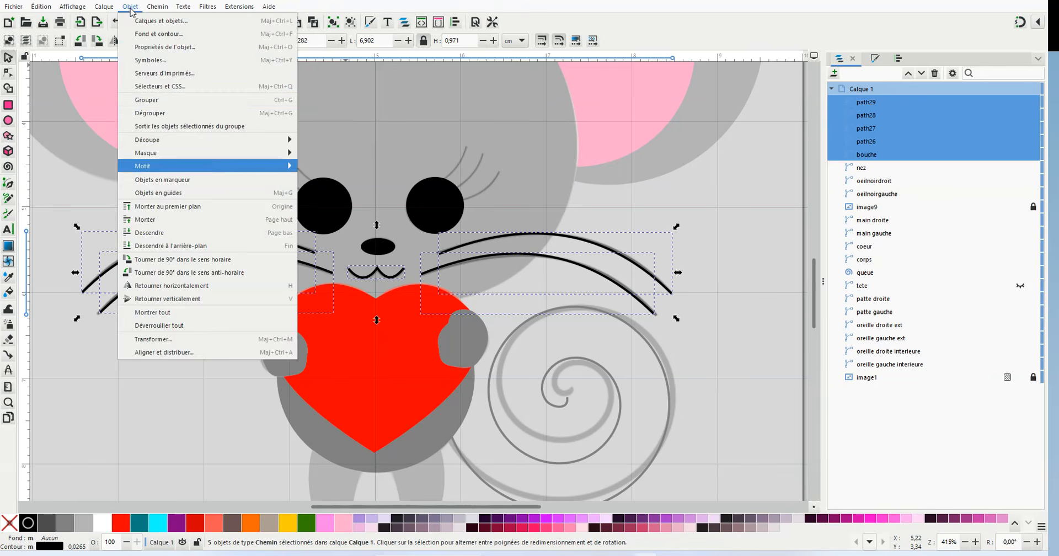
click(186, 100)
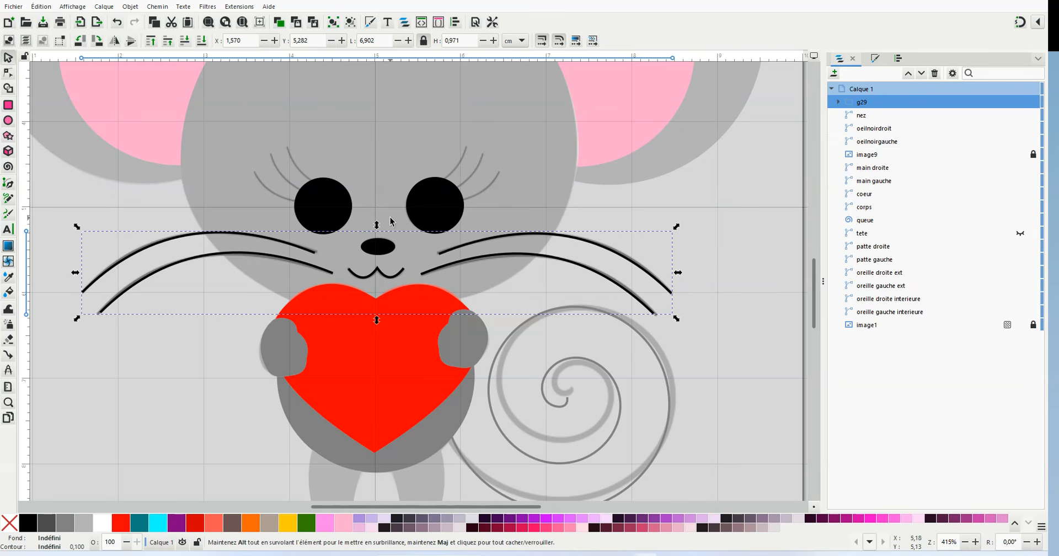
double_click(879, 103)
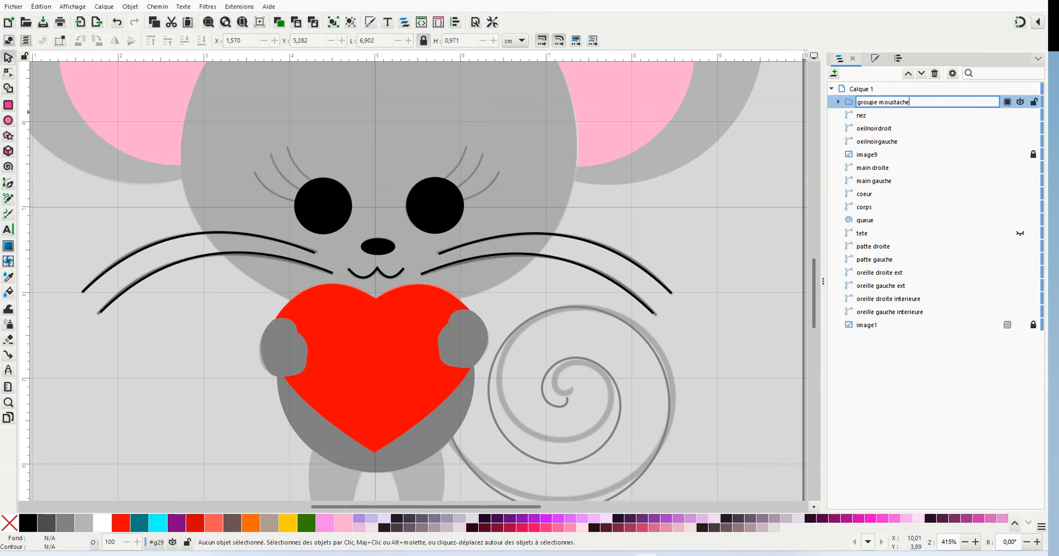
text(groupe moustache)
key(Return)
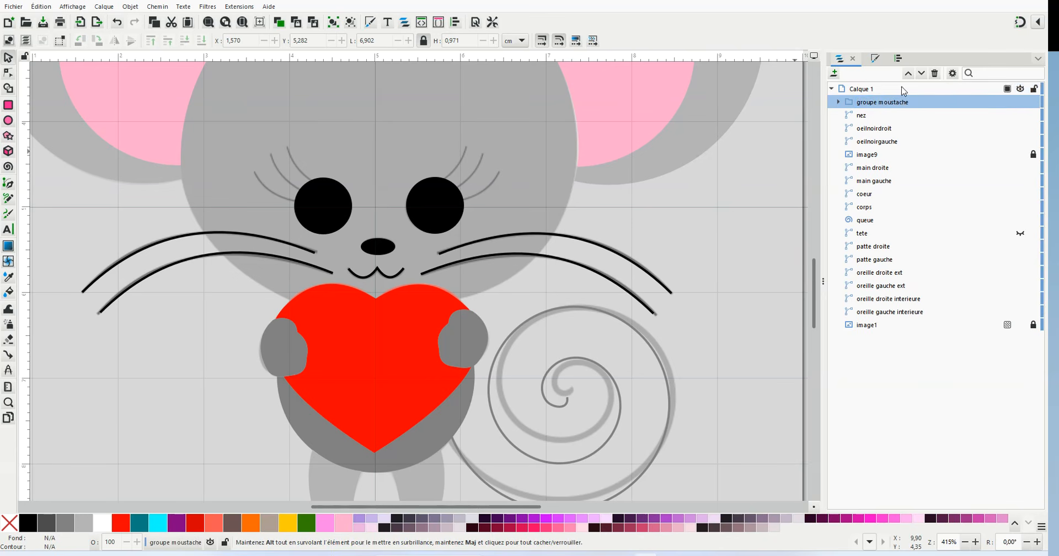
Take the bouche path out of groupe moustache, leaving only the four whisker paths in the group.
click(839, 102)
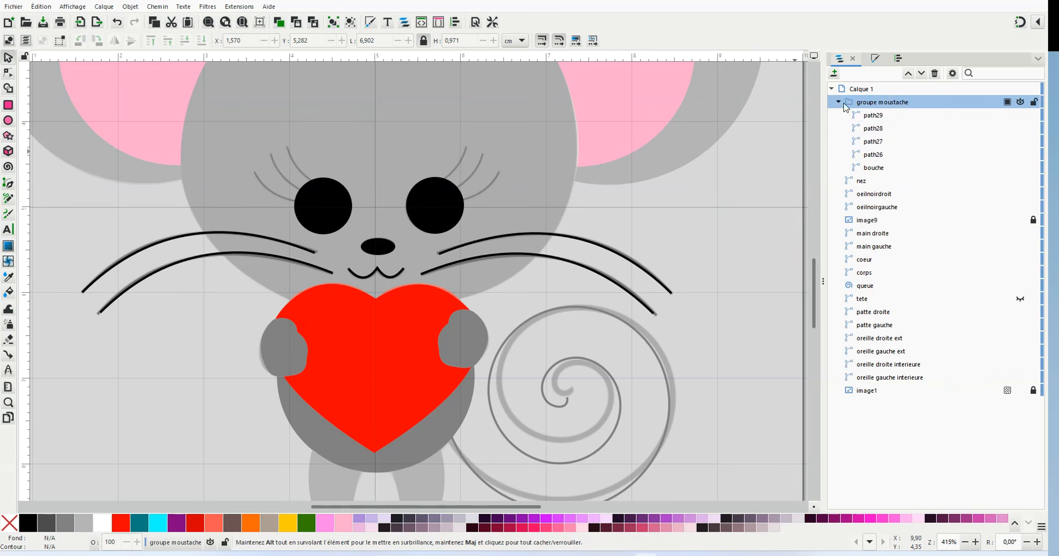
click(878, 167)
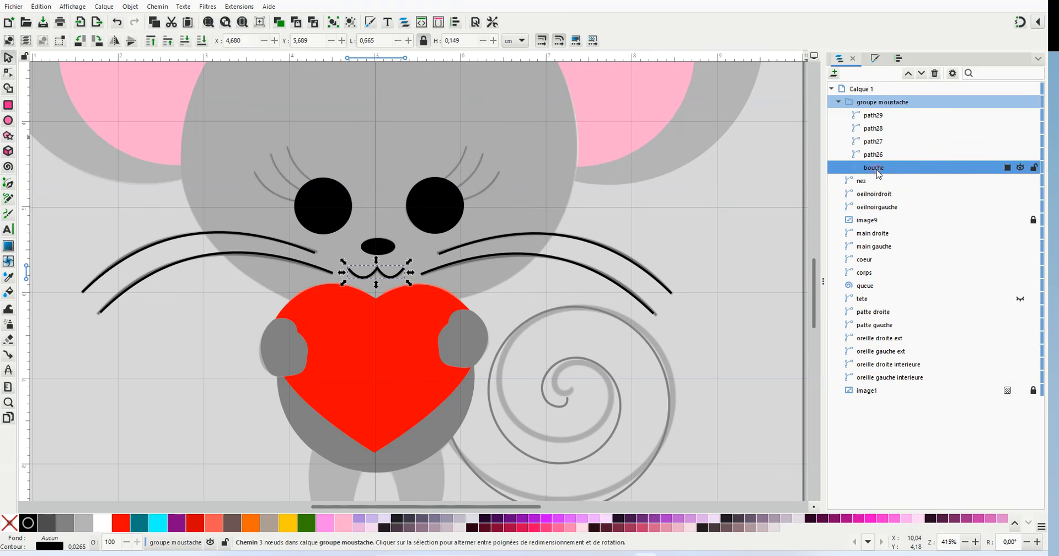
click(783, 153)
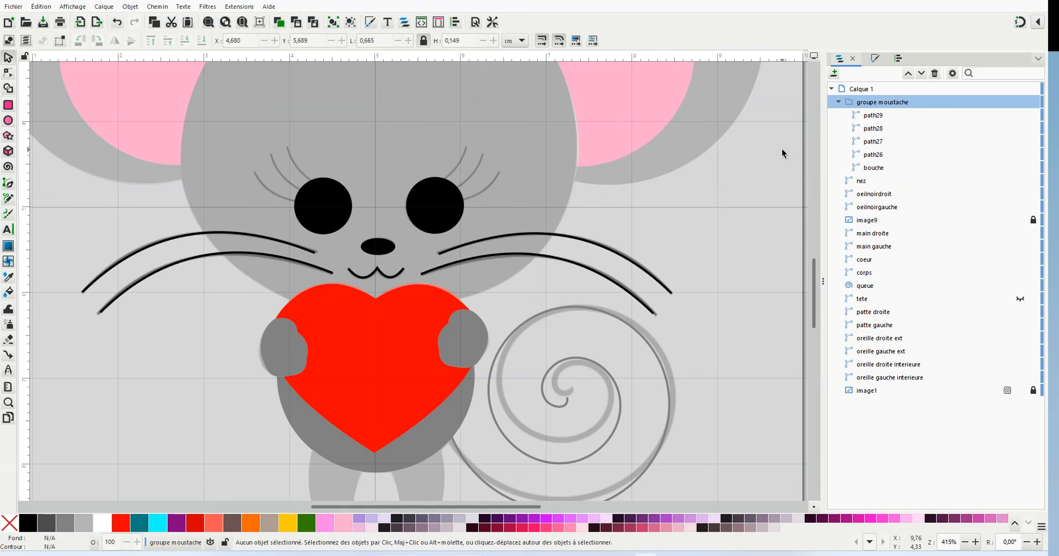
click(839, 102)
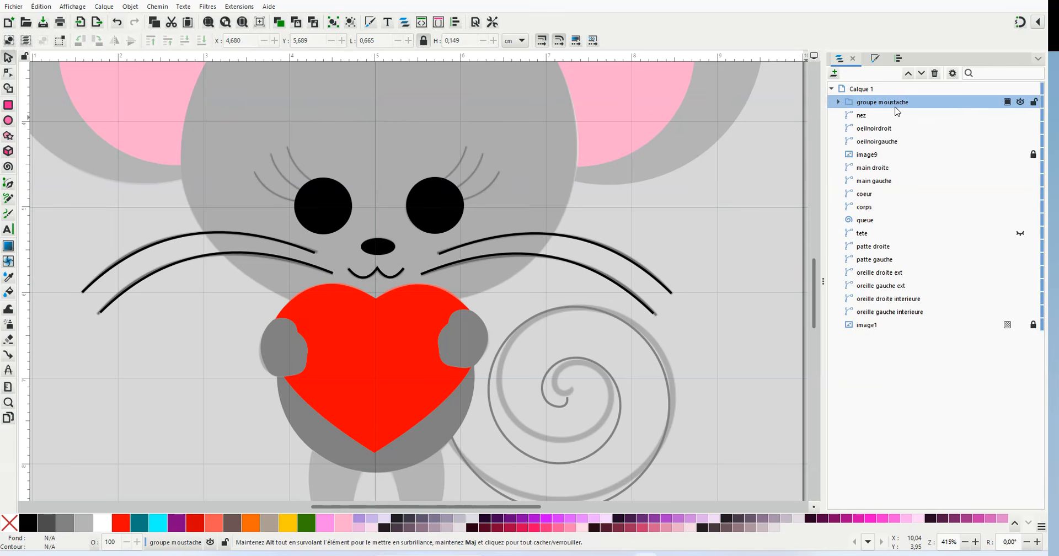
click(838, 102)
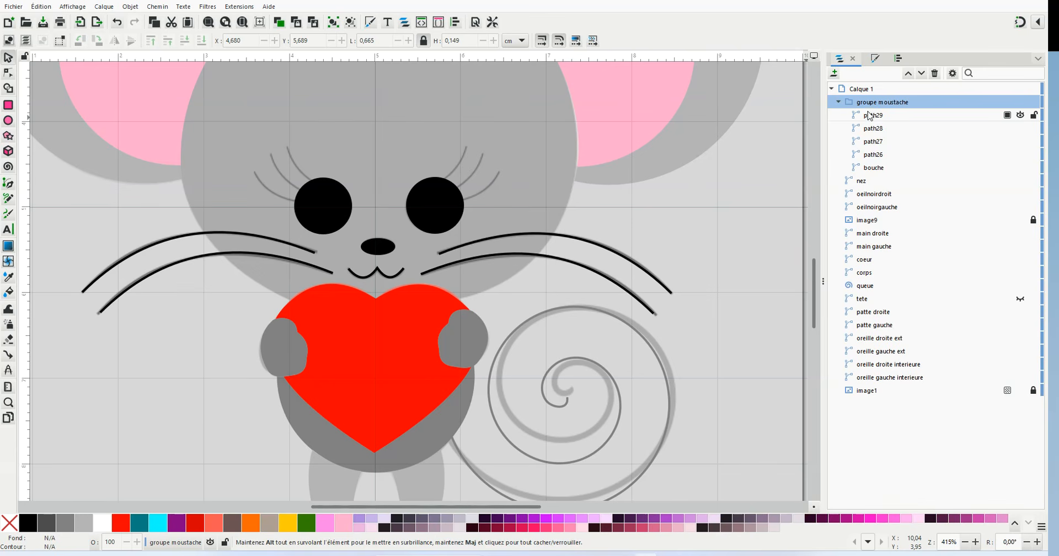
click(879, 169)
right_click(861, 171)
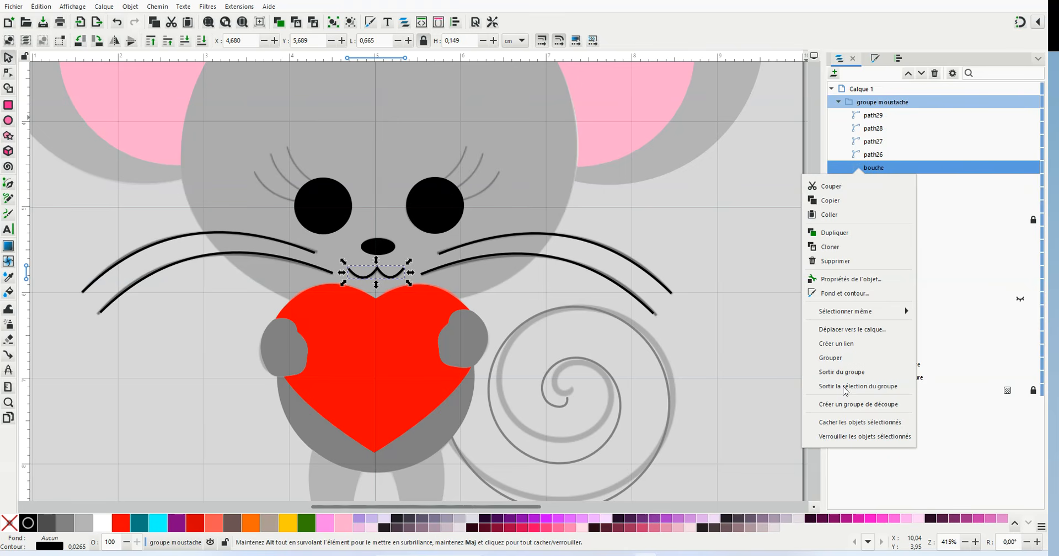
click(845, 387)
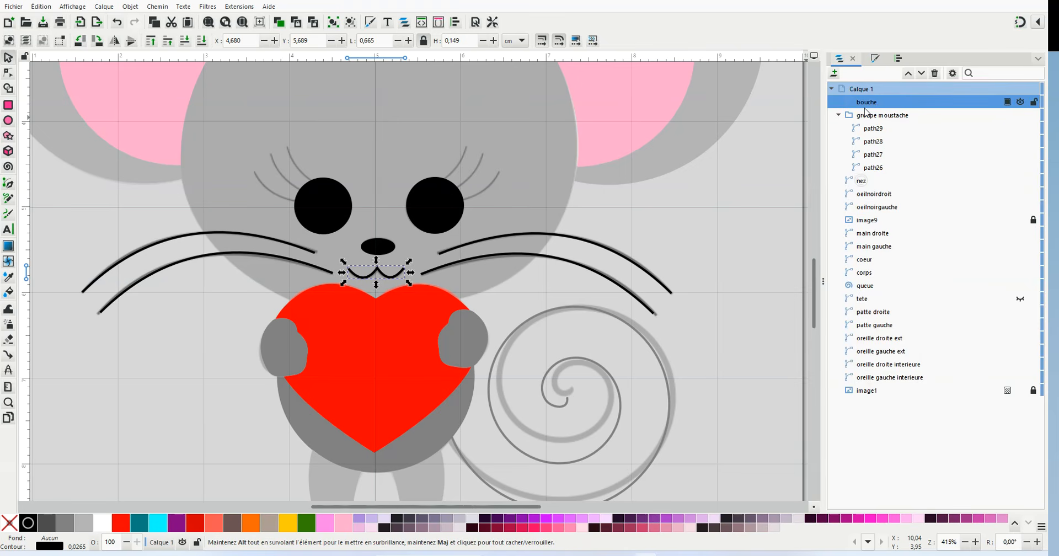
click(795, 114)
click(838, 116)
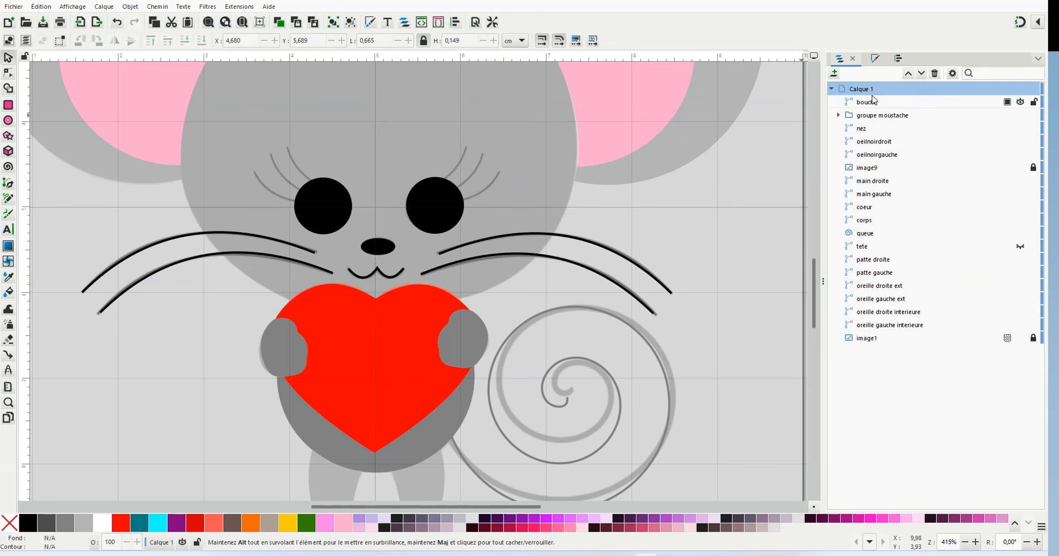
Move bouche in the object order to sit directly between groupe moustache and nez.
drag(872, 107, 875, 141)
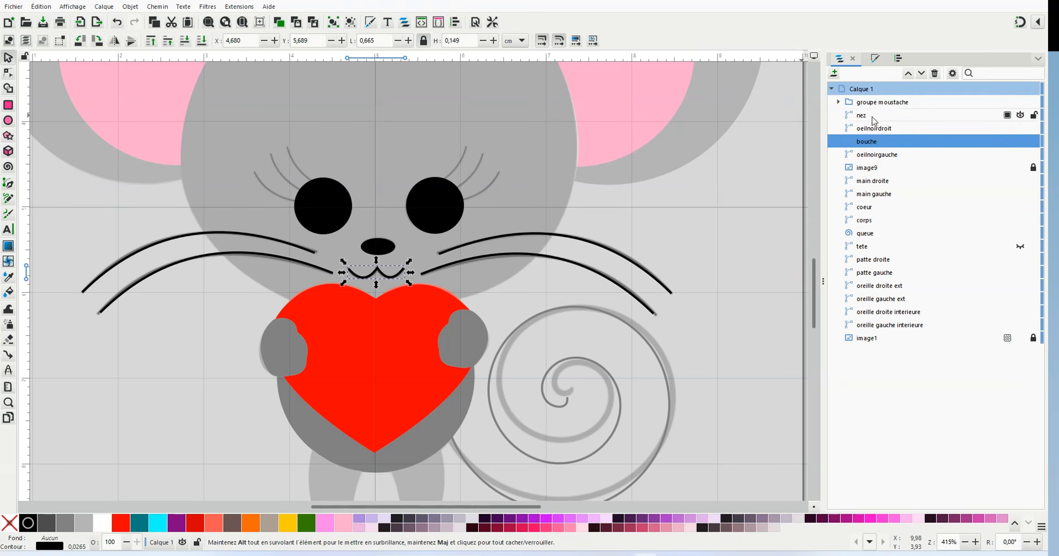
click(909, 74)
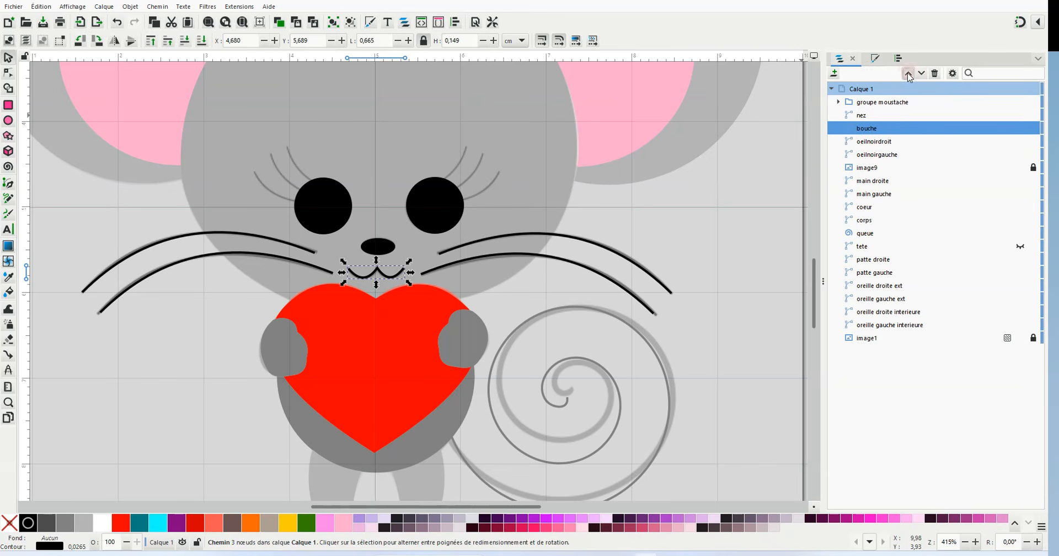
click(908, 74)
click(769, 174)
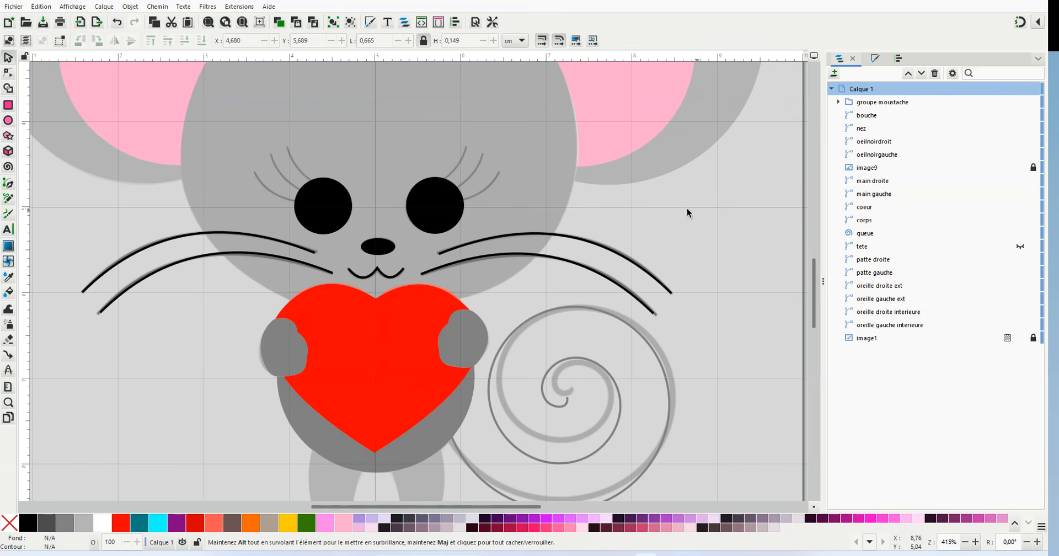
Draw one open zigzag path with the Pen tool over the three reference lashes of the eye nearer the tail, starting and ending inside the eye.
scroll(309, 269, down, 2)
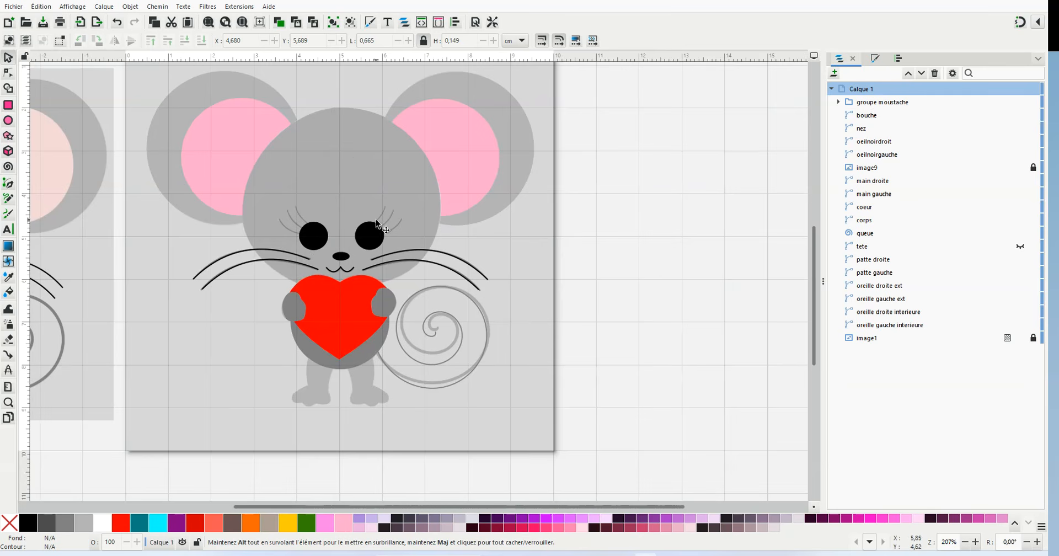
scroll(331, 224, up, 2)
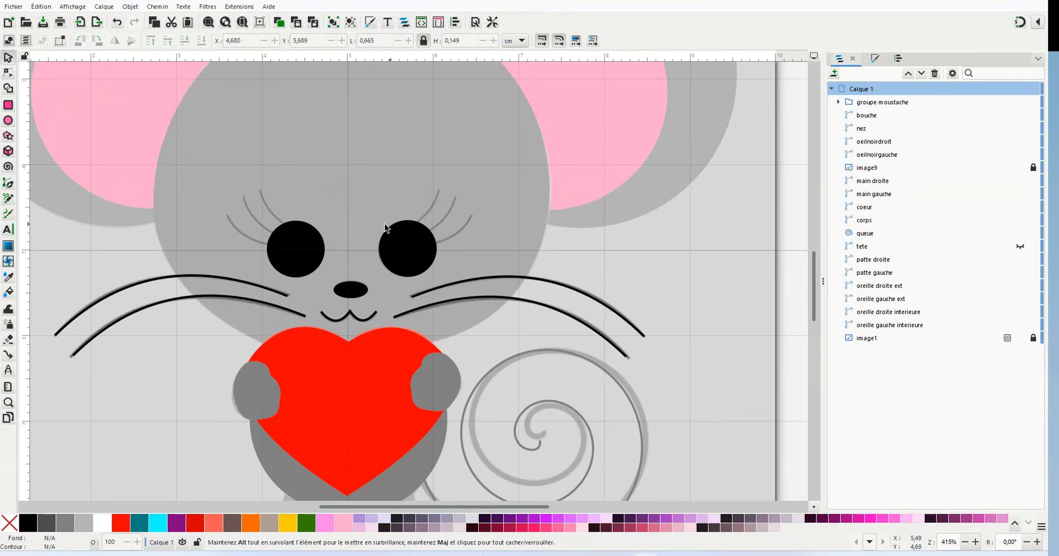
scroll(338, 215, down, 1)
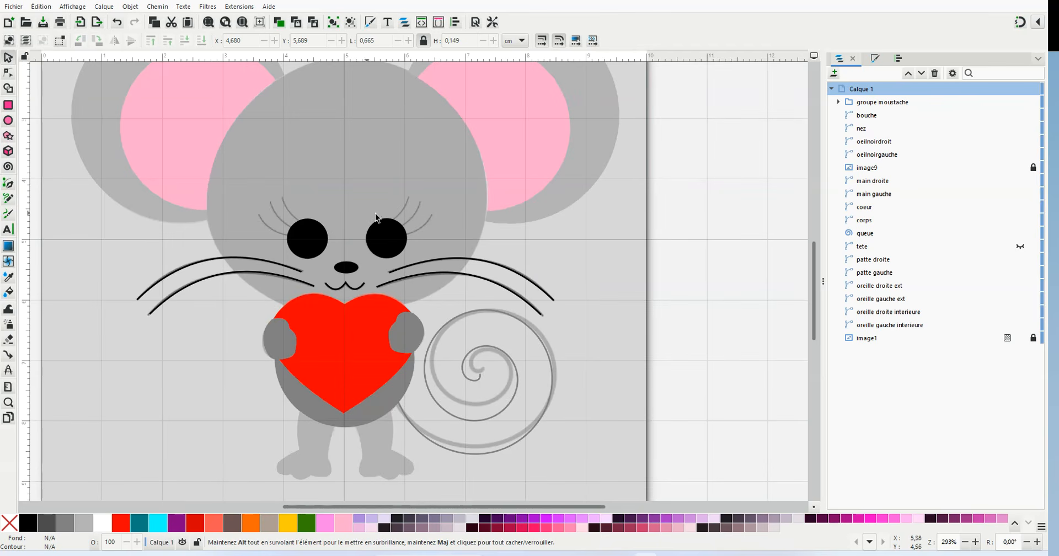
click(8, 184)
scroll(406, 228, up, 3)
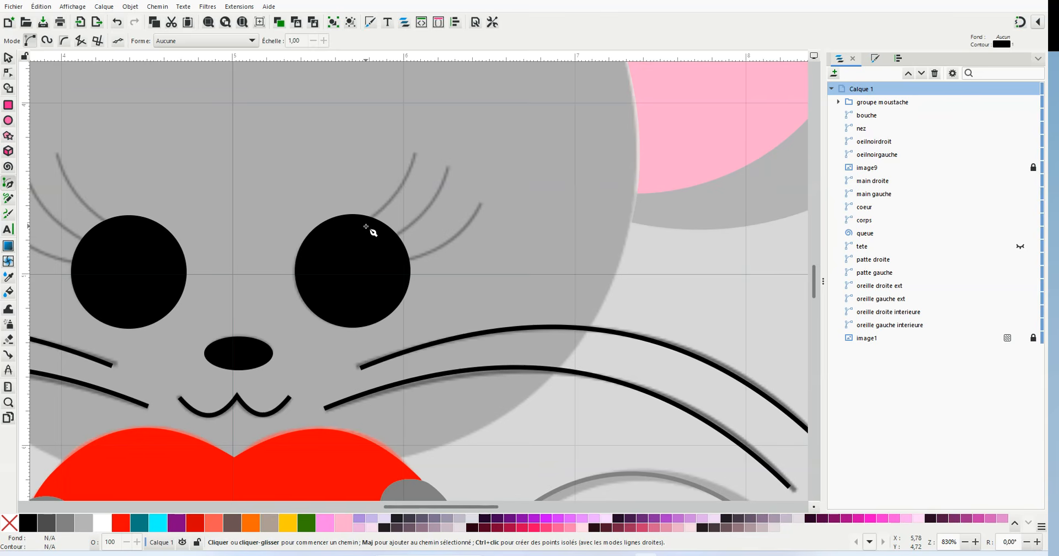
click(360, 227)
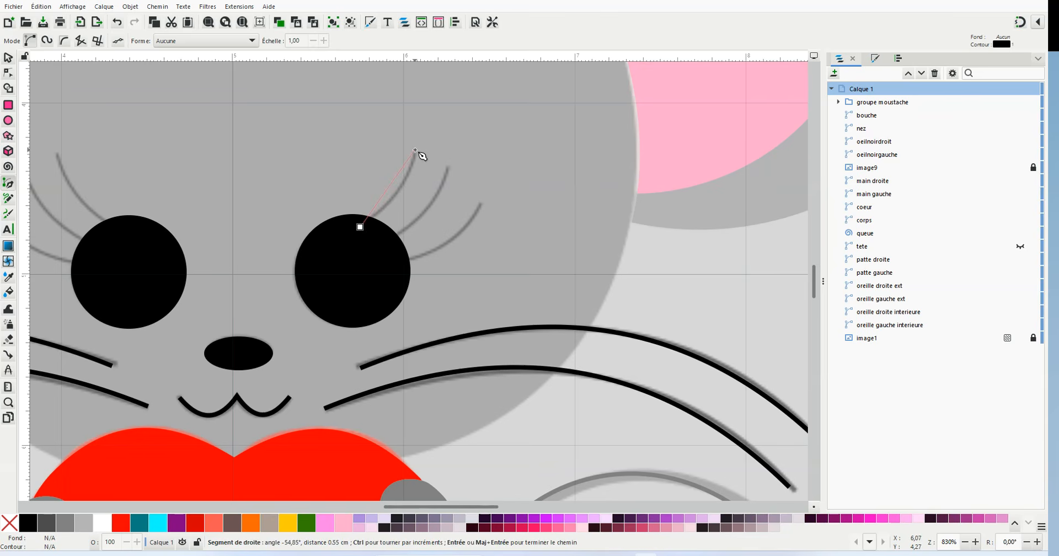
click(415, 150)
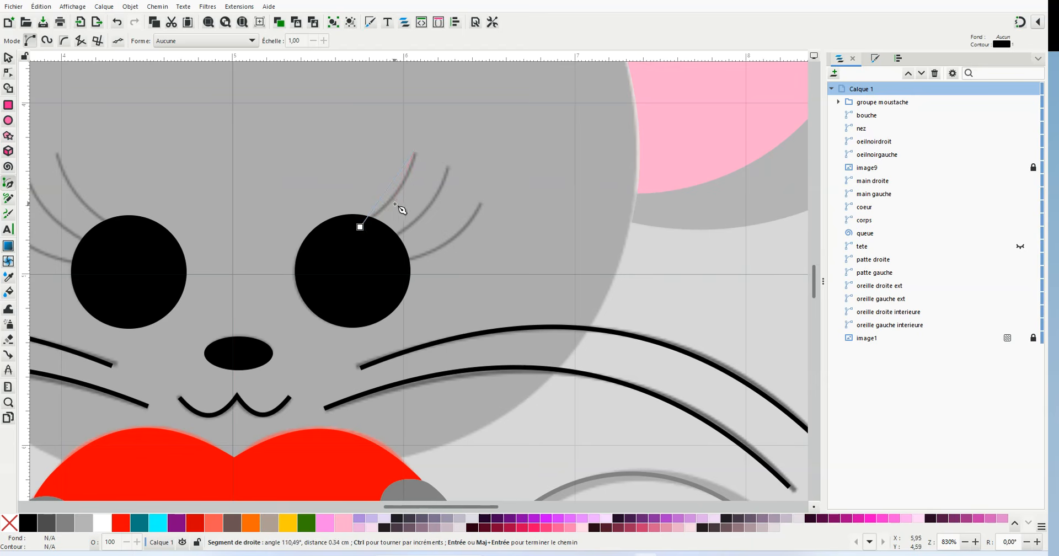
click(367, 232)
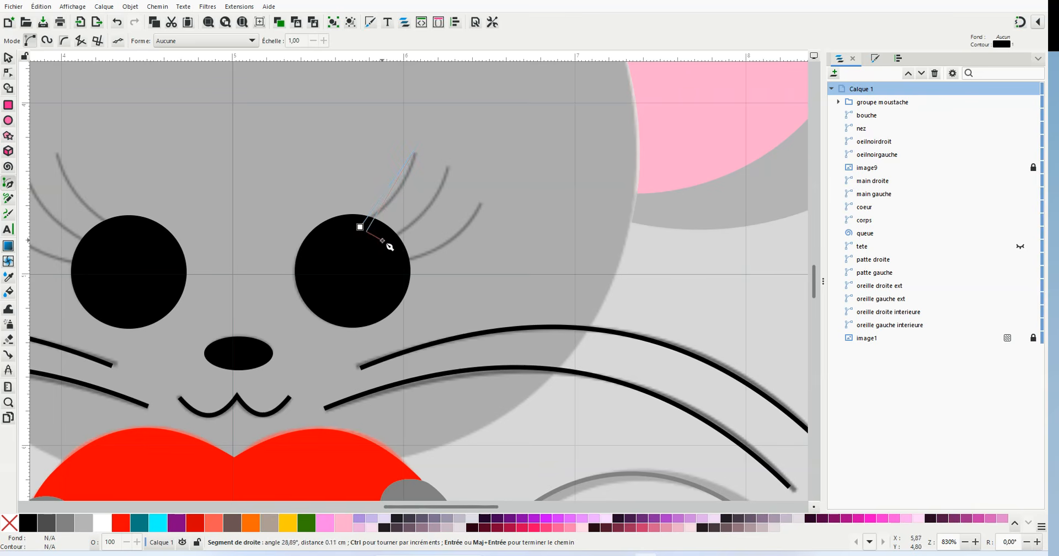
click(440, 176)
click(392, 243)
click(480, 203)
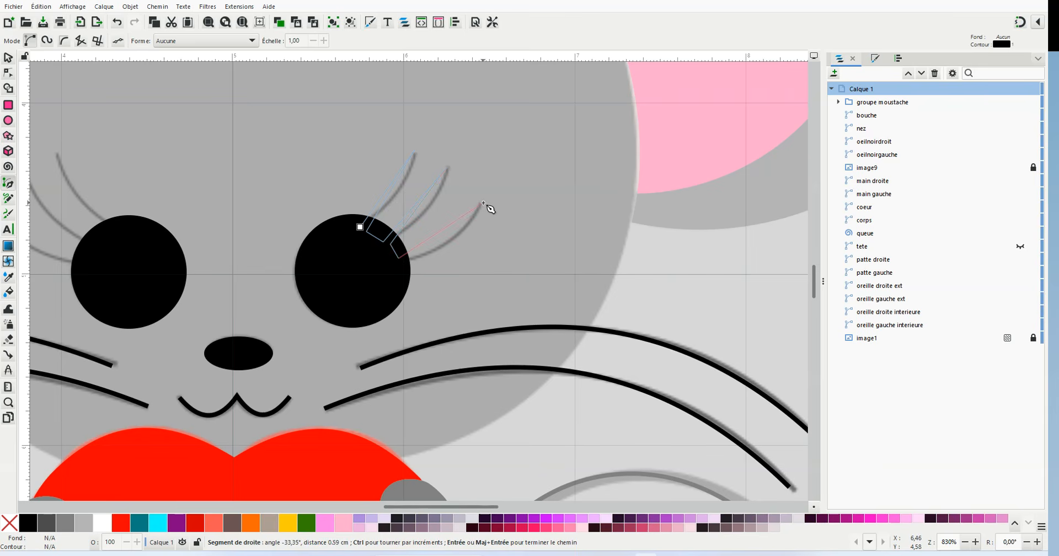
click(403, 267)
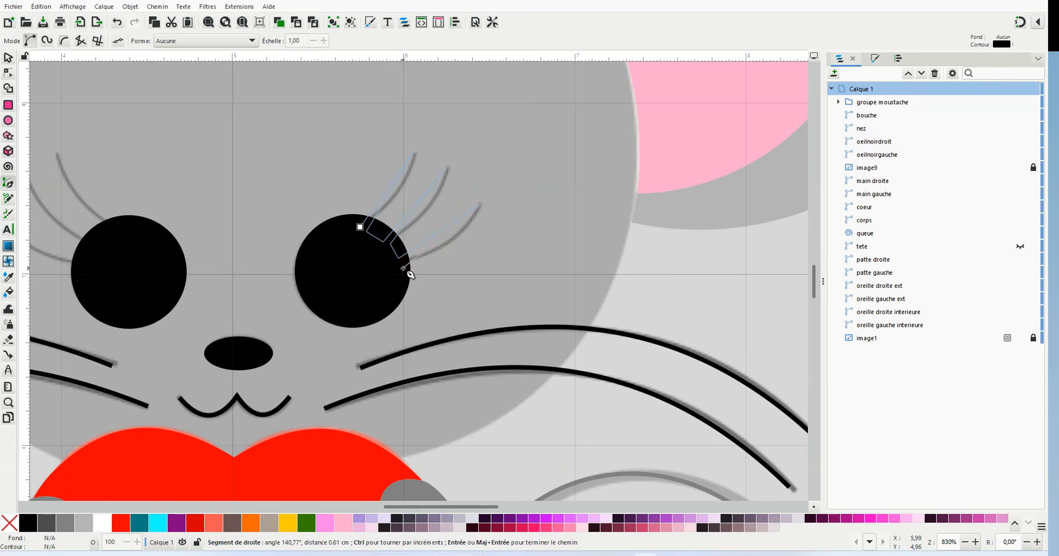
key(Return)
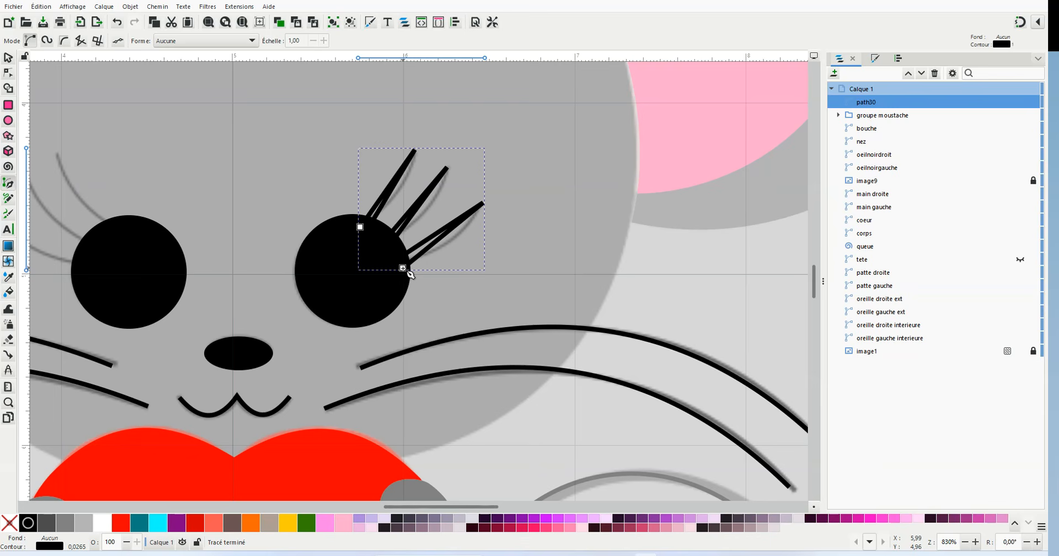
Edit the lash path's nodes to bend the innermost lash along the reference and bring its two base nodes together.
click(9, 58)
click(8, 73)
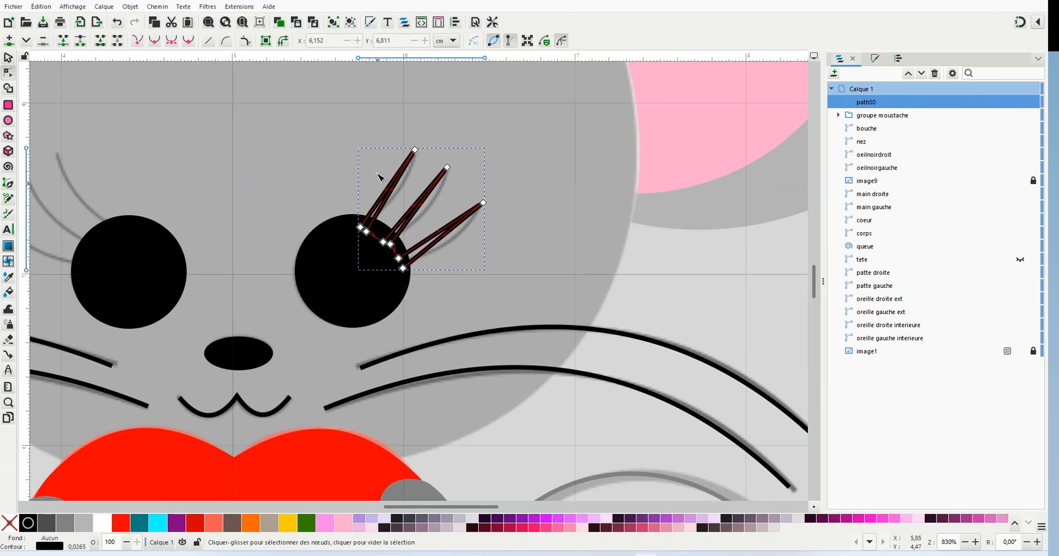
scroll(404, 177, up, 2)
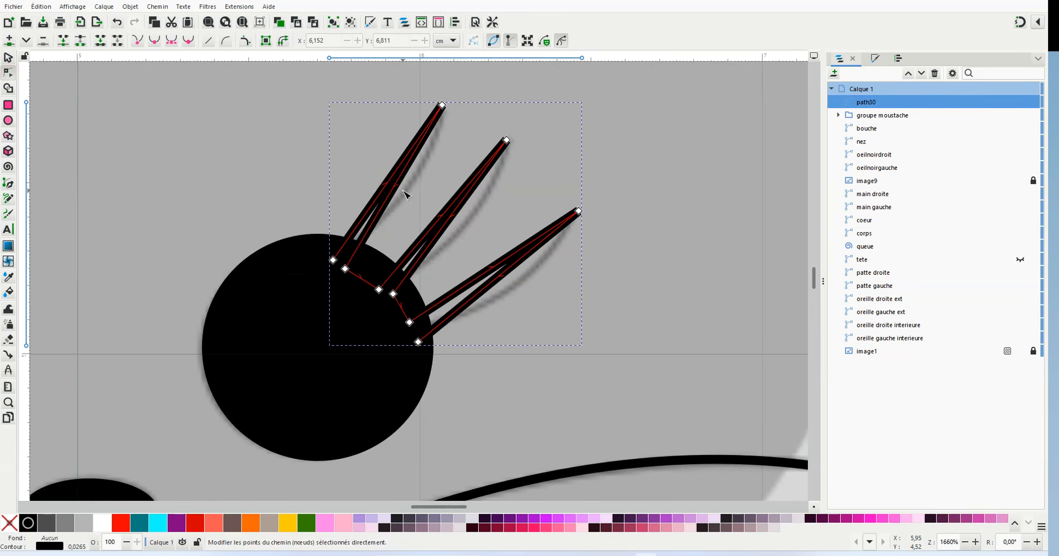
drag(401, 188, 413, 184)
drag(345, 268, 335, 258)
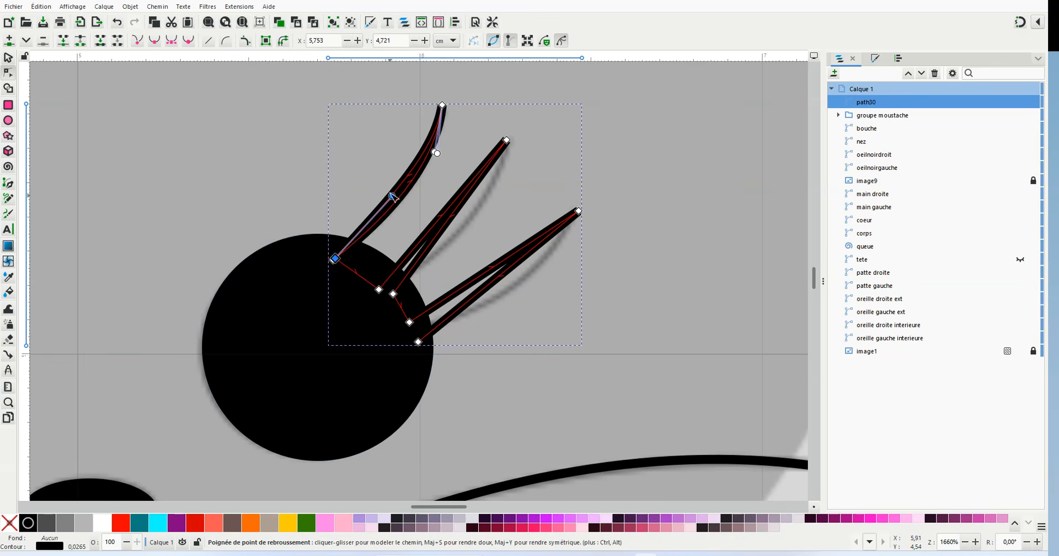
drag(391, 197, 409, 200)
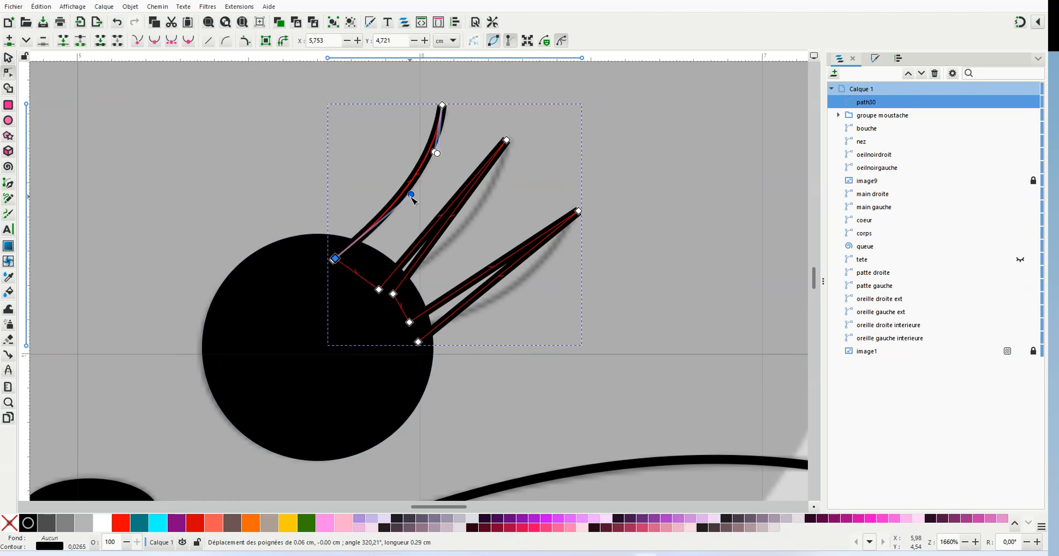
Bring the middle lash's base nodes together, and move the innermost lash's base to the eye's edge, curving the segment that joins them.
click(393, 293)
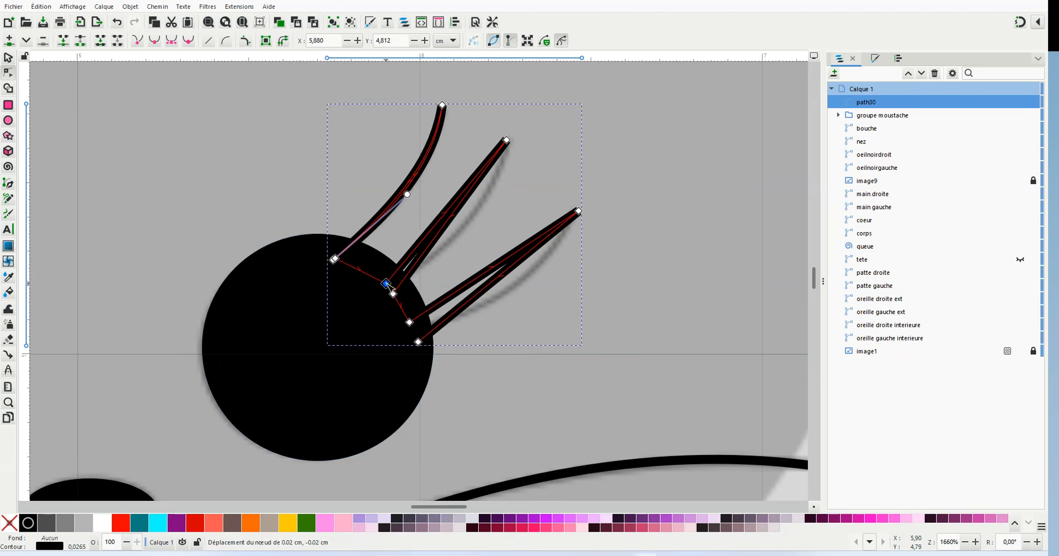
drag(393, 294, 396, 281)
click(335, 259)
drag(334, 258, 348, 247)
drag(417, 192, 413, 189)
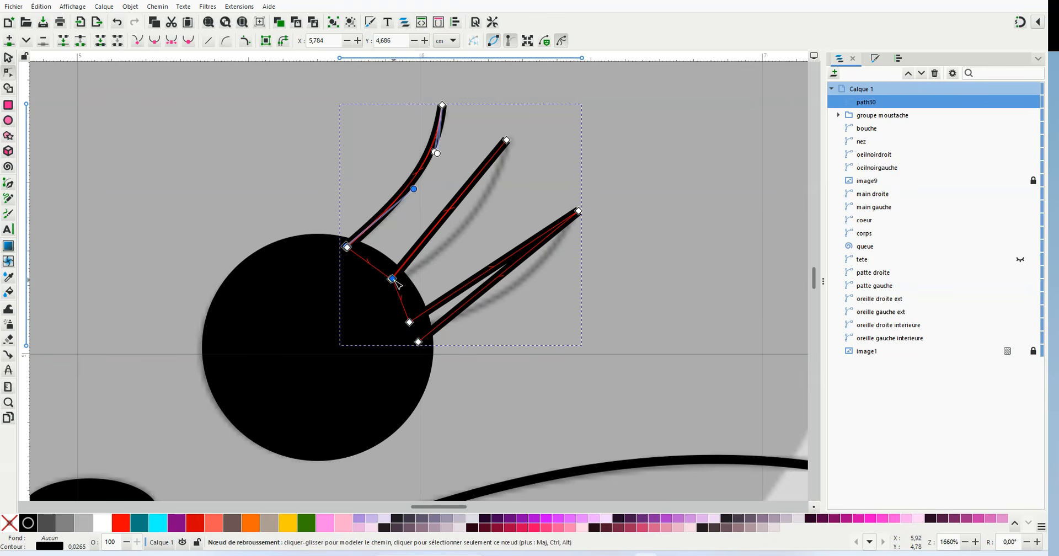
drag(369, 261, 374, 254)
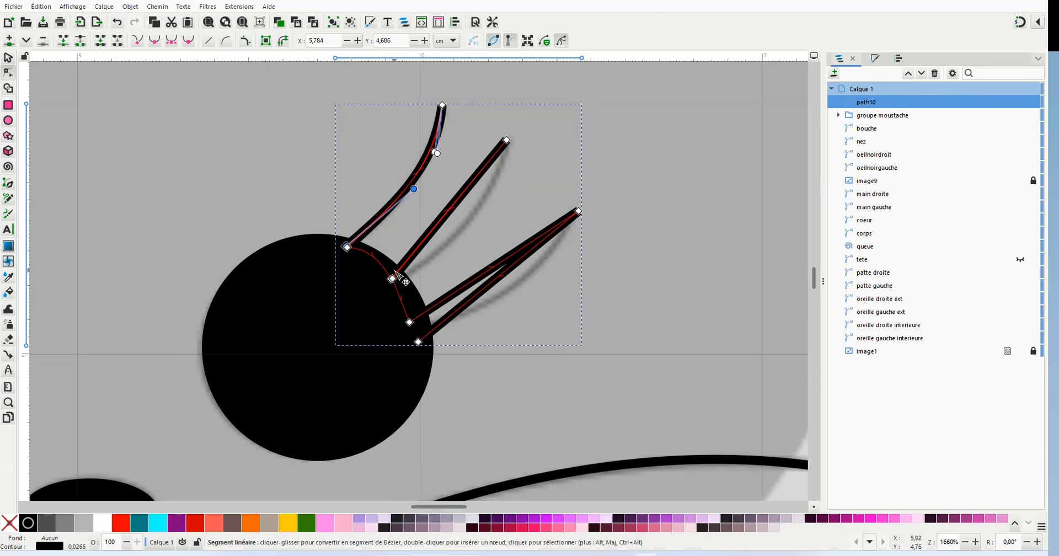
Bend the middle and outer lashes along the reference and bring the outer lash's base nodes together inside the eye.
drag(449, 210, 472, 217)
mouse_move(410, 323)
mouse_down()
mouse_move(416, 309)
mouse_move(423, 319)
mouse_up()
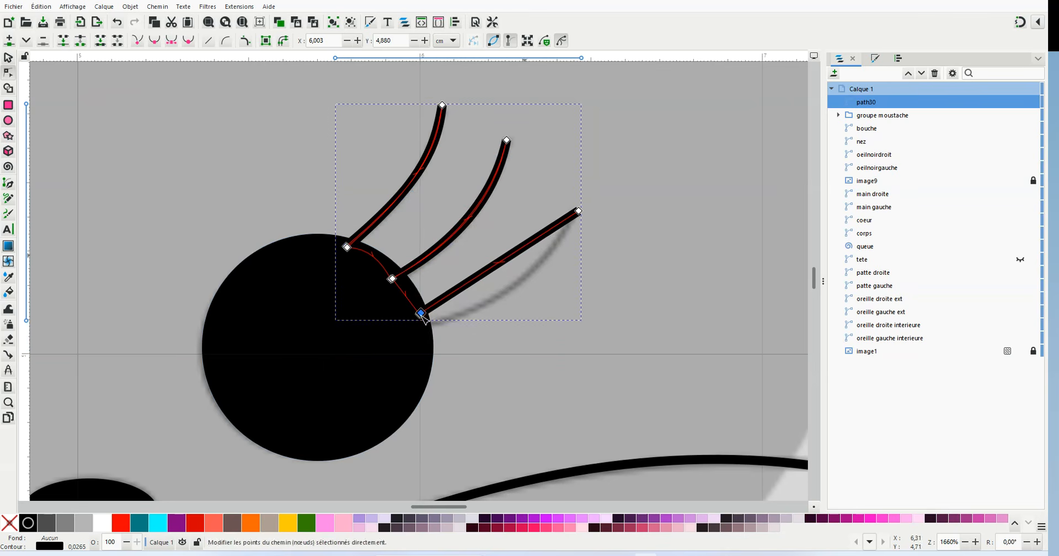
drag(504, 263, 513, 286)
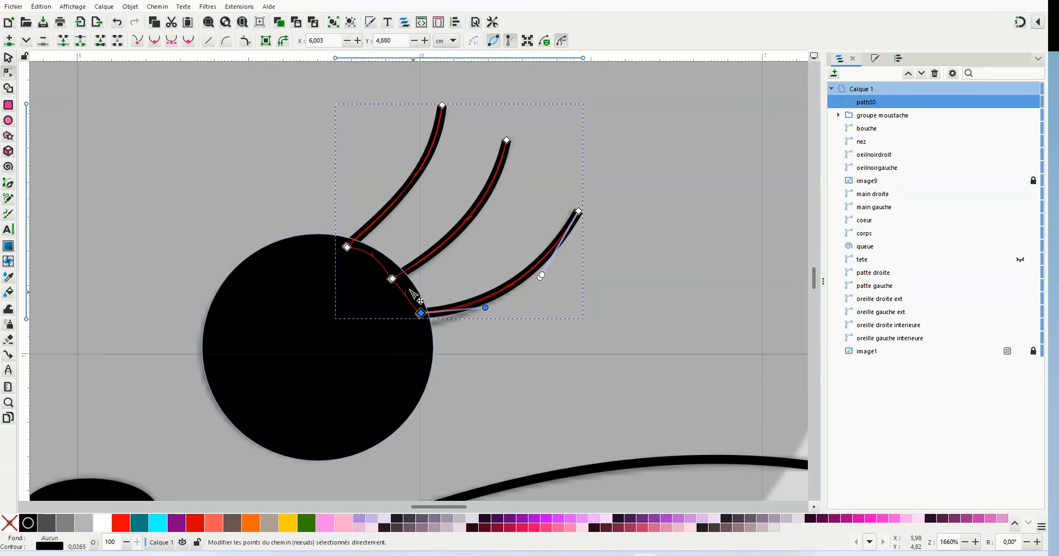
Refine the middle and outer lashes' base nodes, placing the outer one at about X 6.003, Y 4.876 cm, and adjust the outer lash's curve.
click(392, 279)
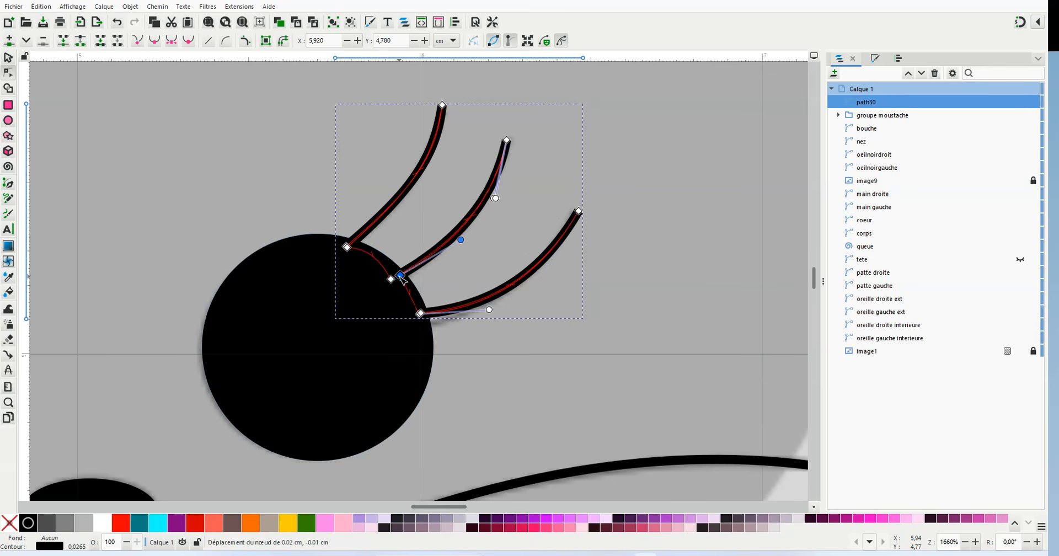
drag(393, 280, 383, 249)
ctrl+scroll(386, 265, up, 2)
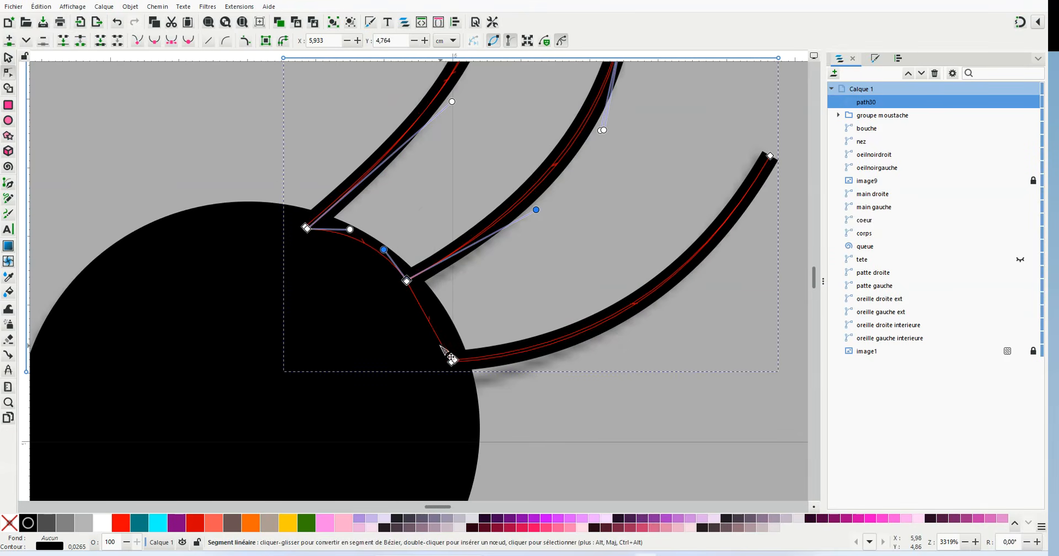
click(452, 362)
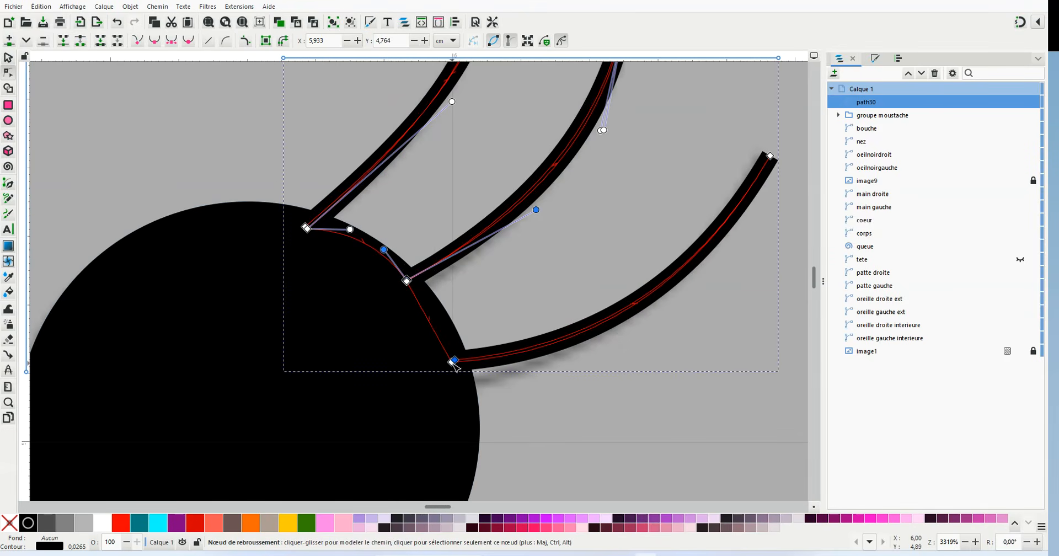
click(451, 361)
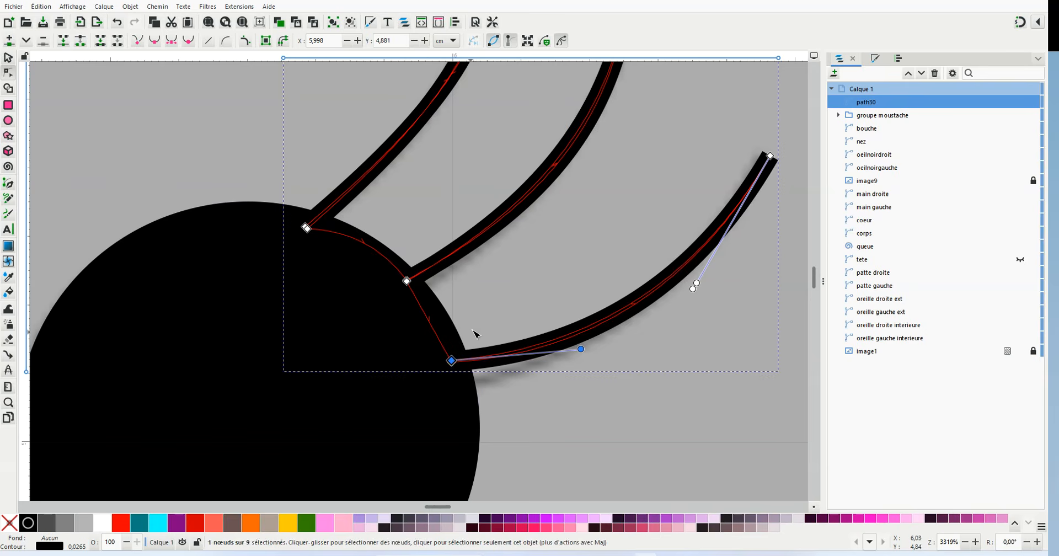
scroll(440, 365, up, 1)
drag(452, 357, 457, 352)
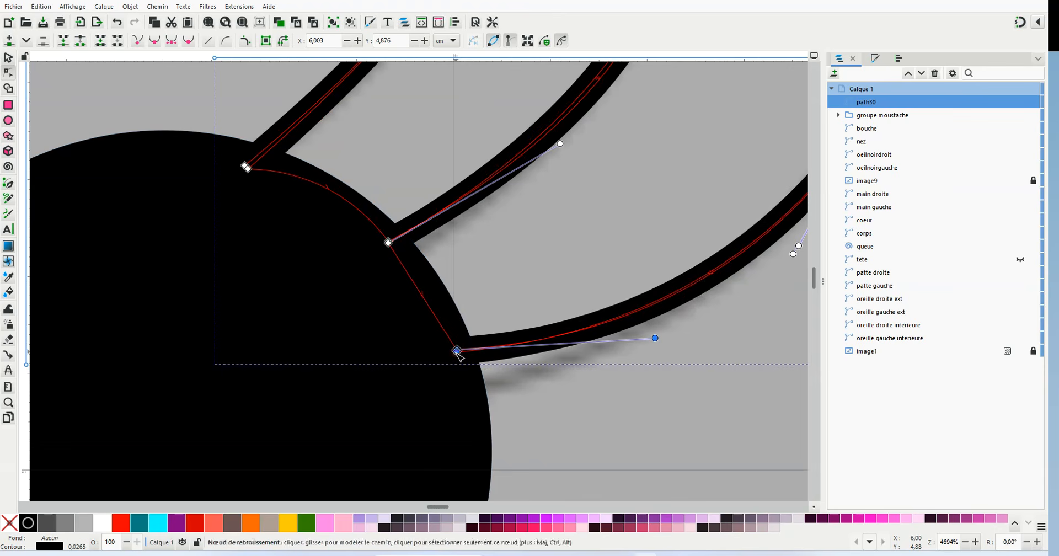
drag(710, 276, 705, 278)
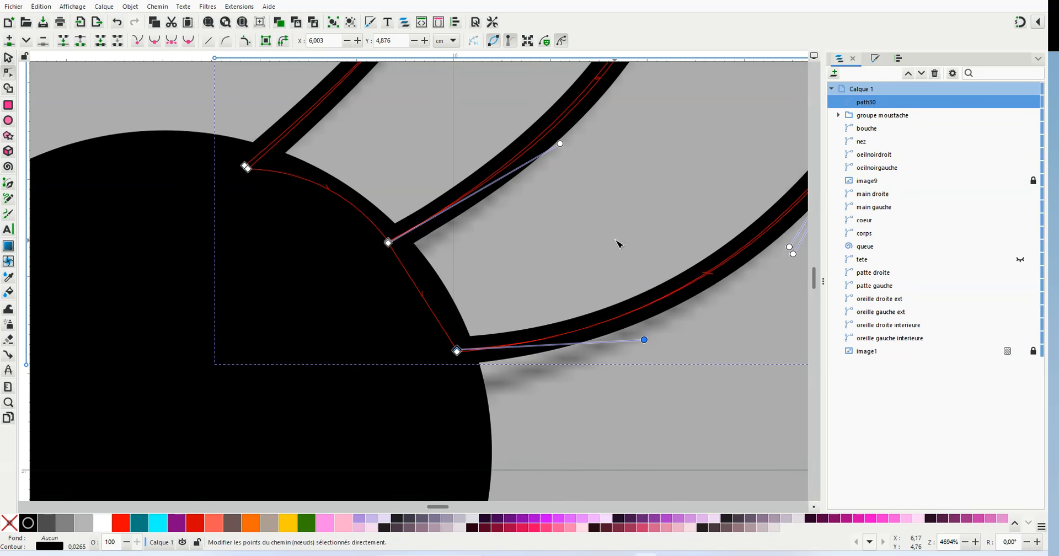
Overlap the innermost lash's two base nodes inside the eye at about X 5.785, Y 4.686 cm.
scroll(617, 246, down, 6)
scroll(612, 212, up, 5)
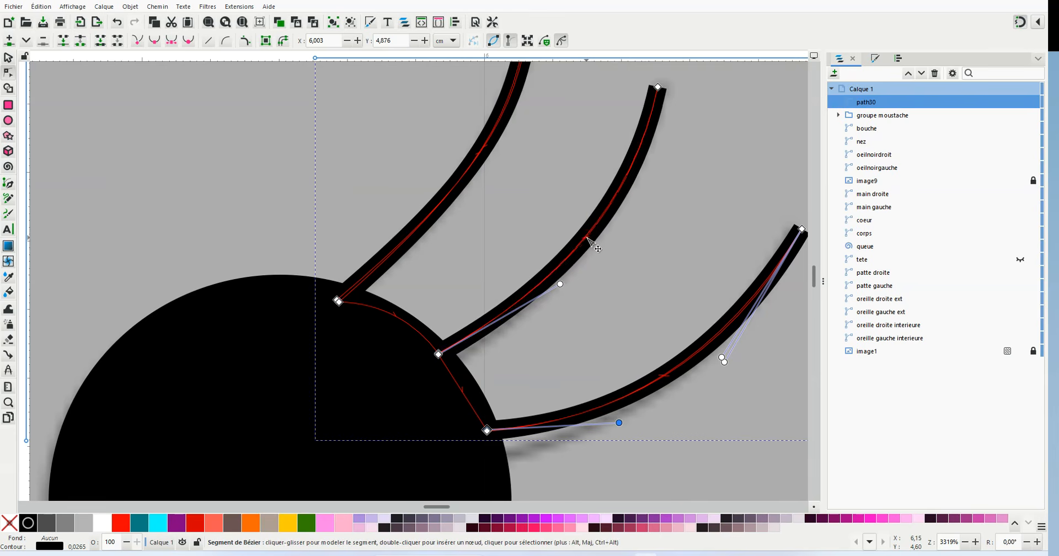
click(667, 253)
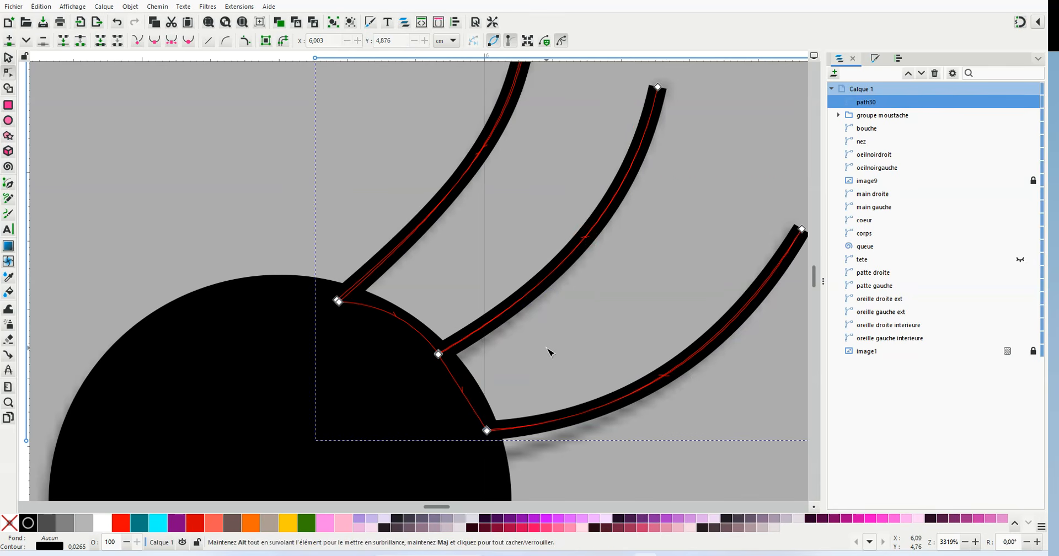
scroll(300, 362, down, 1)
click(326, 319)
scroll(327, 323, up, 3)
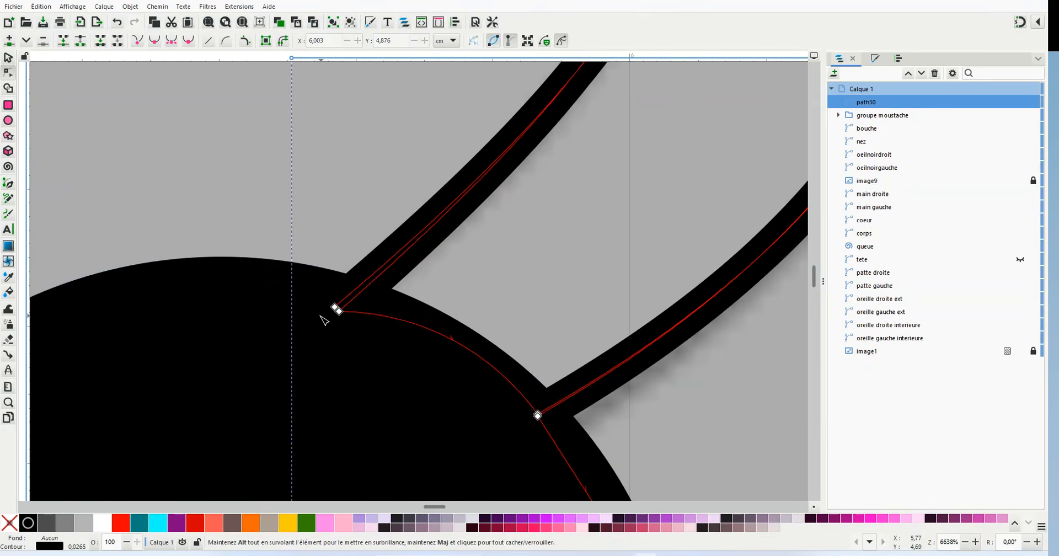
drag(339, 310, 334, 307)
click(347, 199)
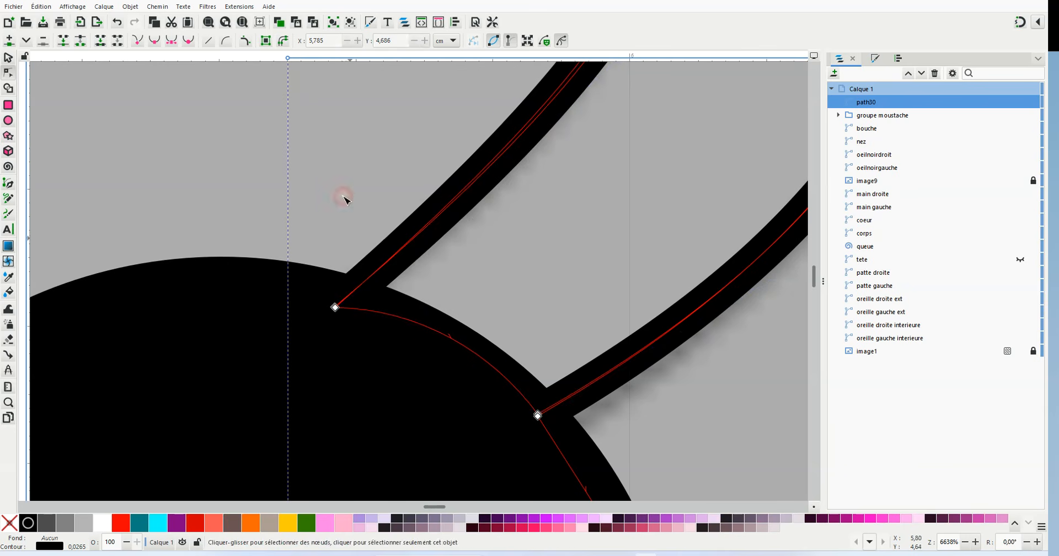
Adjust the innermost lash's curve so its two lines run together along the reference, and deselect the lash path.
scroll(483, 144, down, 2)
scroll(543, 102, down, 4)
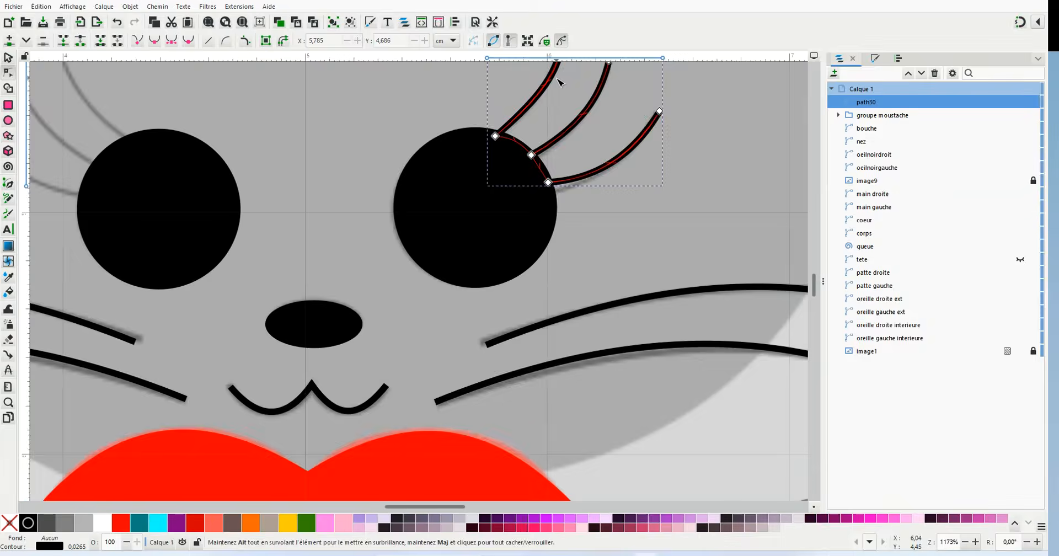
scroll(603, 97, up, 2)
scroll(817, 294, up, 6)
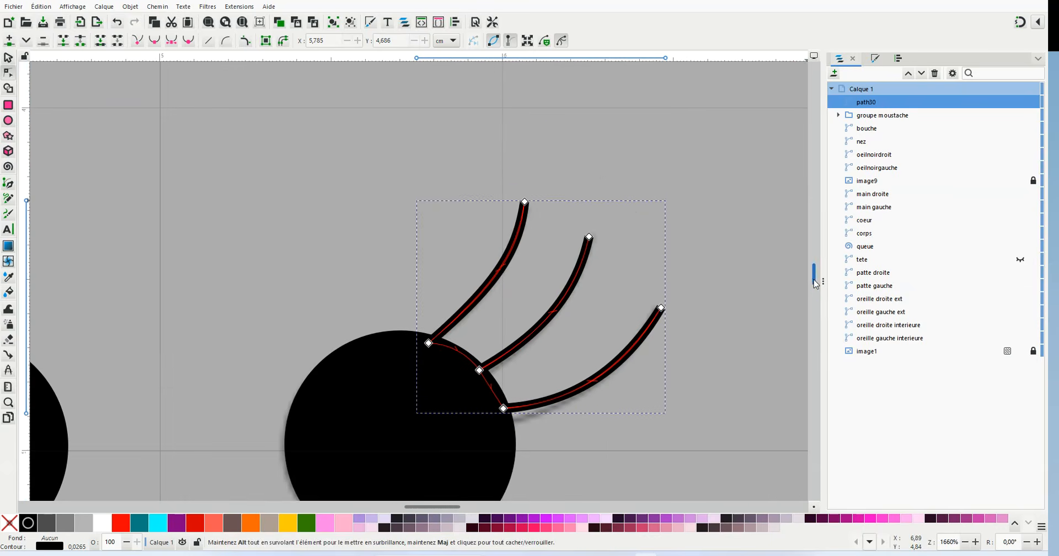
scroll(510, 277, up, 4)
drag(500, 264, 501, 243)
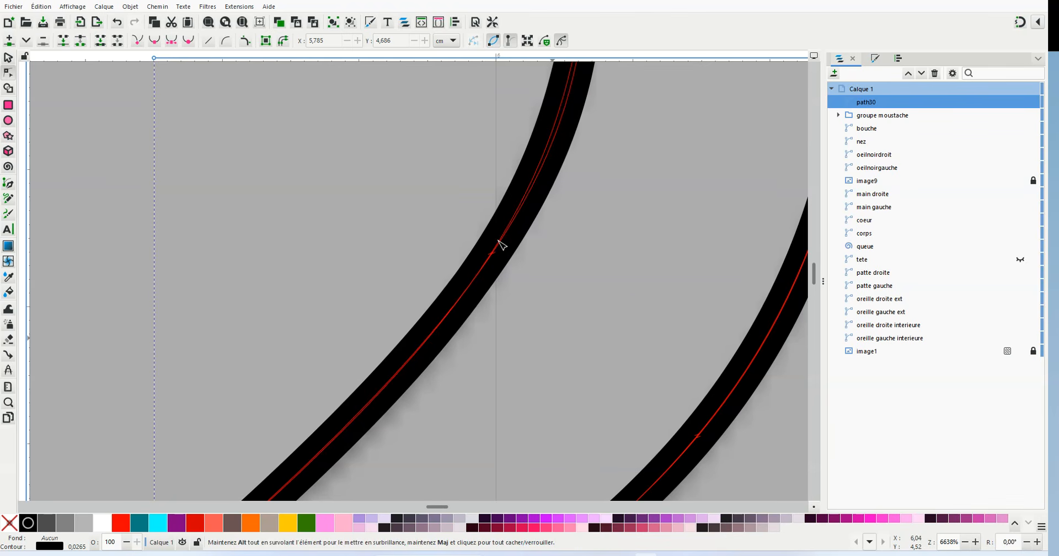
scroll(501, 243, down, 2)
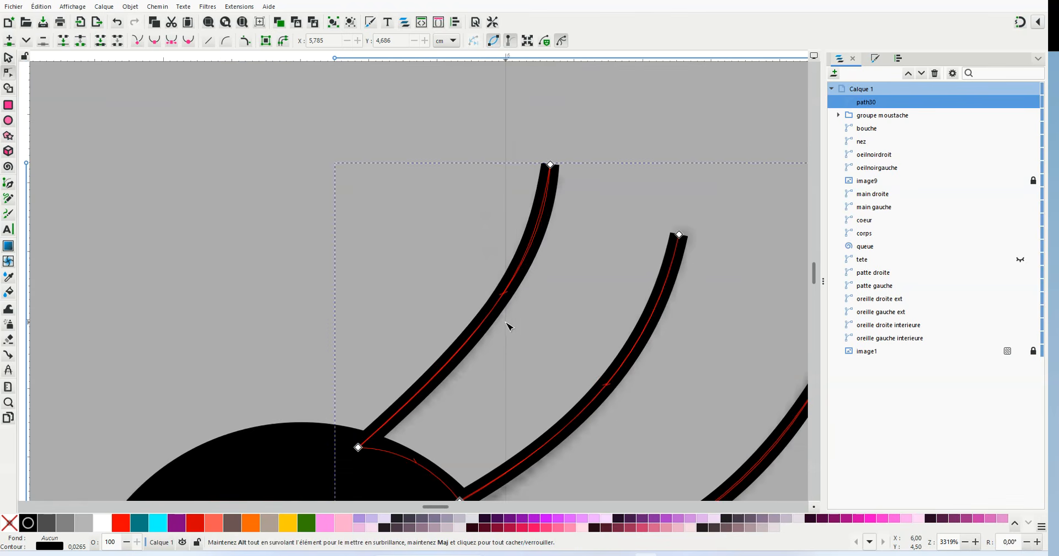
click(332, 255)
scroll(425, 308, down, 2)
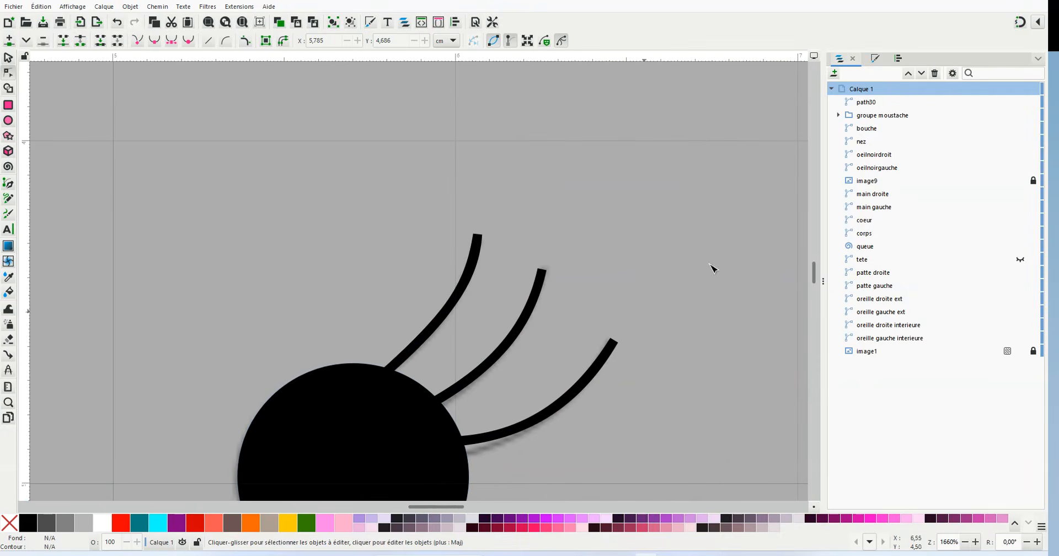
scroll(815, 276, down, 3)
scroll(402, 296, down, 3)
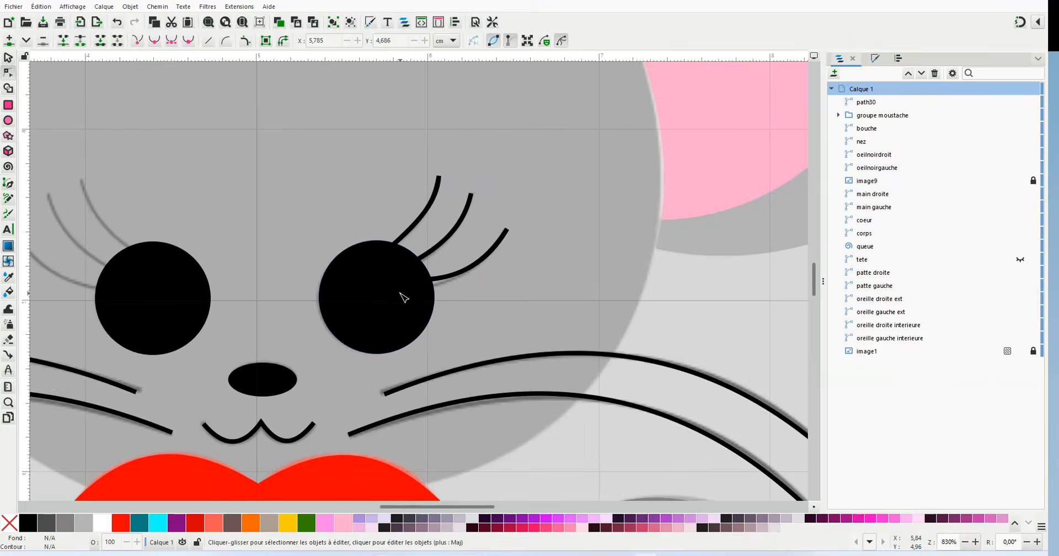
Rename the finished eyelash path as cildroit.
drag(491, 506, 464, 505)
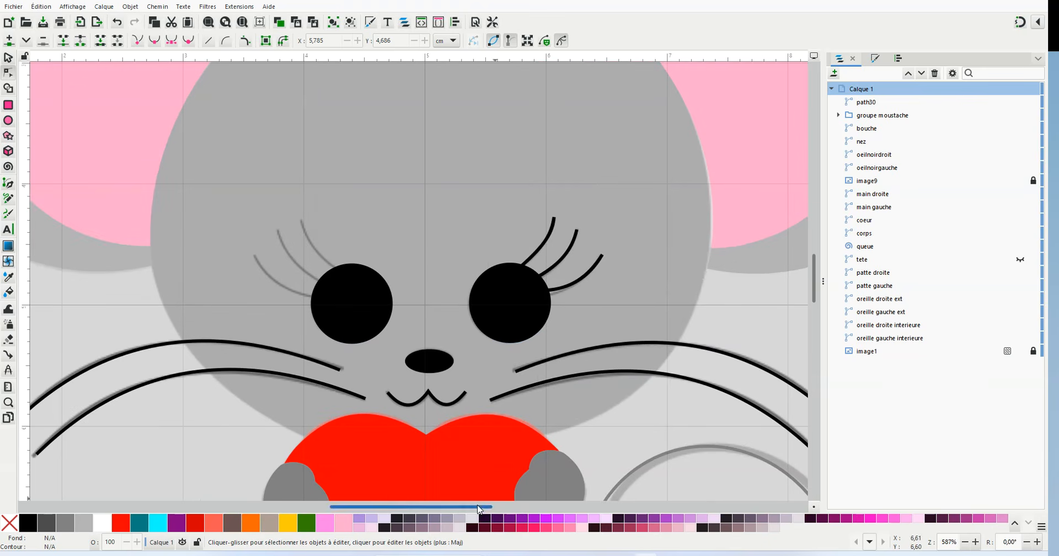
double_click(884, 102)
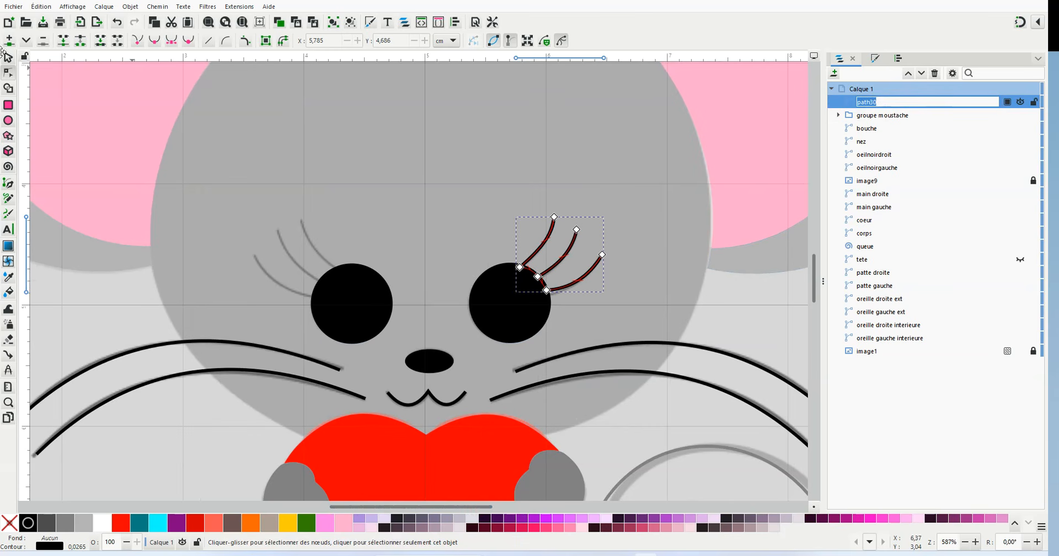
click(9, 58)
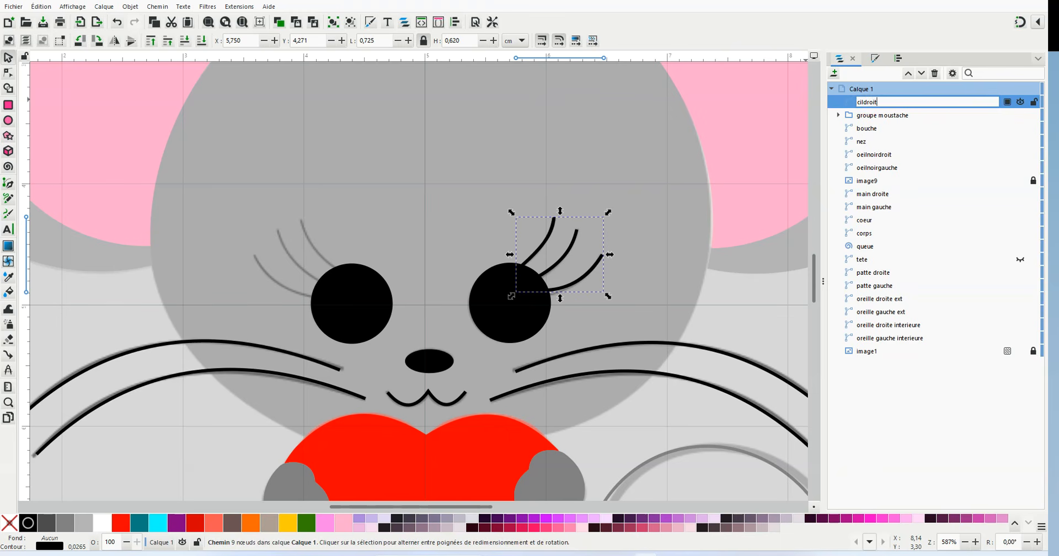
key(Return)
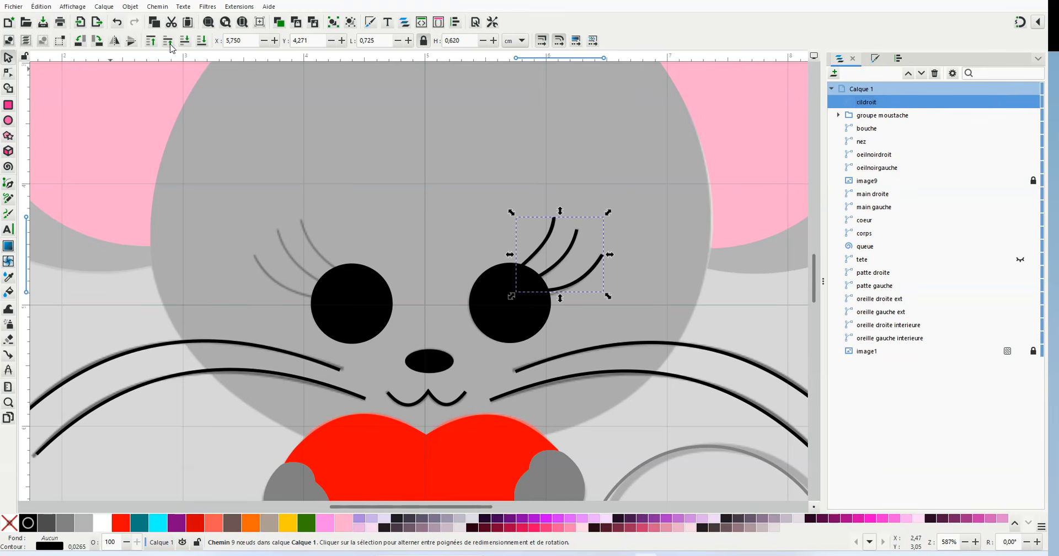
Duplicate the cildroit eyelashes, flip the copy horizontally and place it over the reference lashes of the opposite eye.
right_click(552, 235)
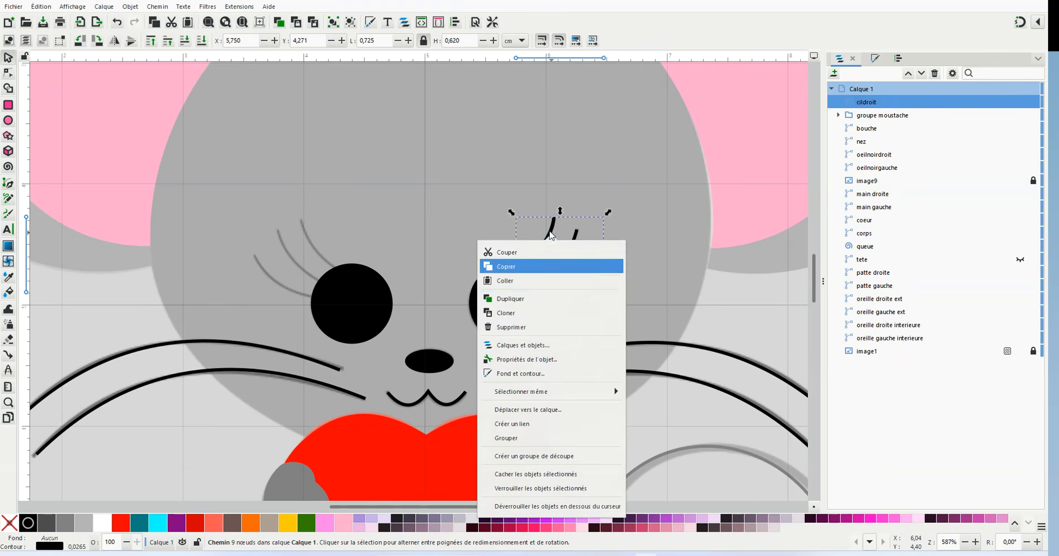
click(543, 300)
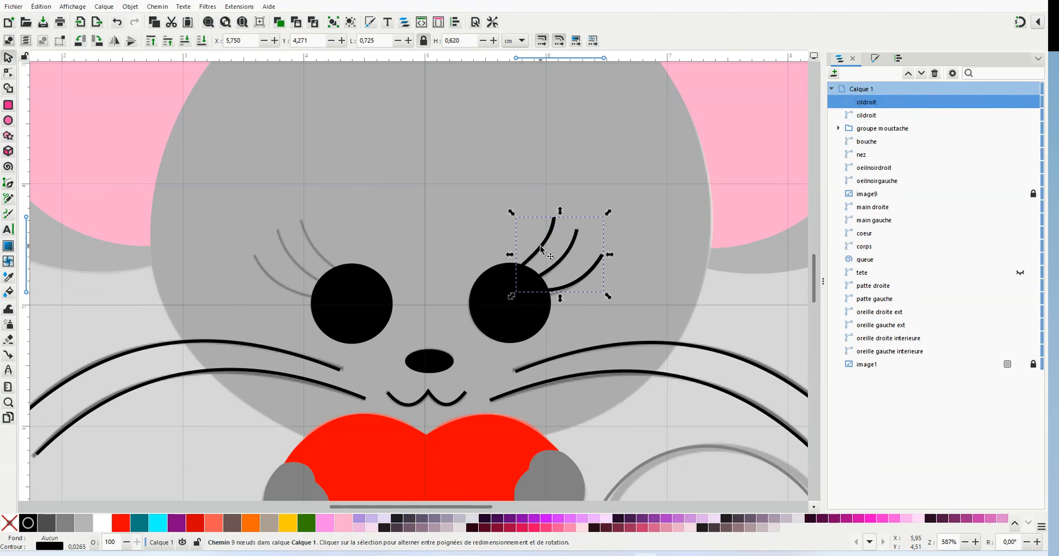
drag(541, 249, 363, 206)
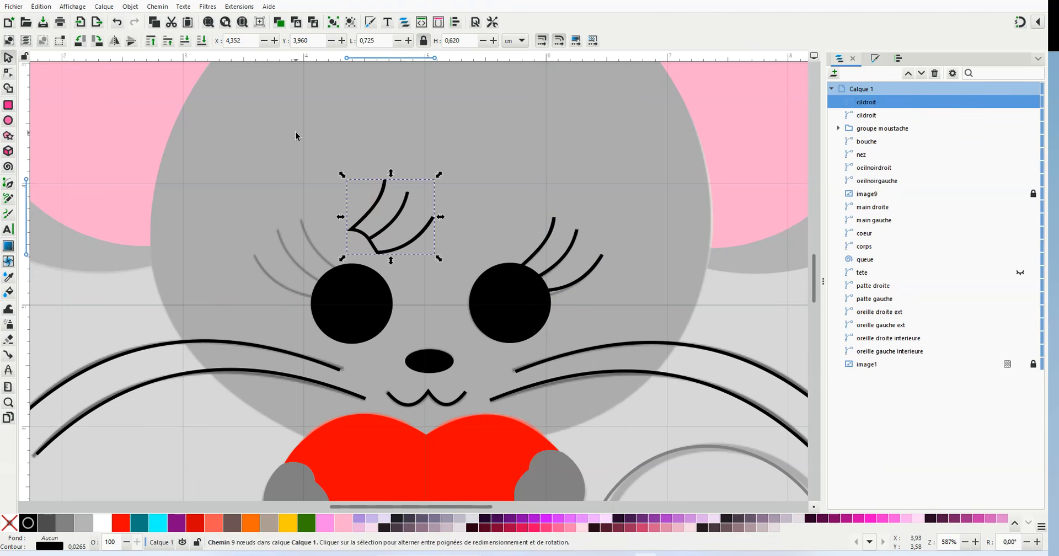
click(133, 8)
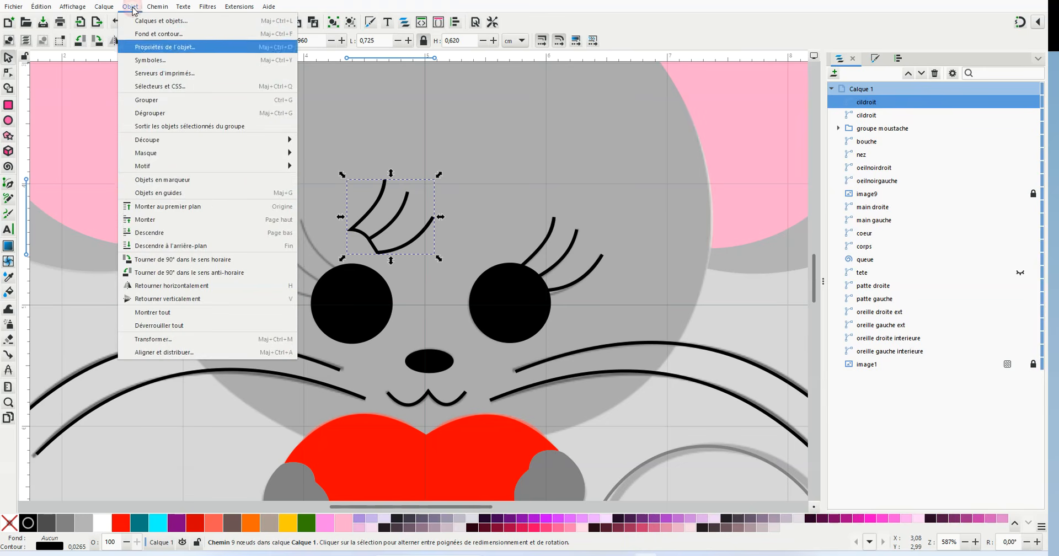
click(166, 285)
drag(419, 236, 325, 275)
ctrl+scroll(325, 275, up, 2)
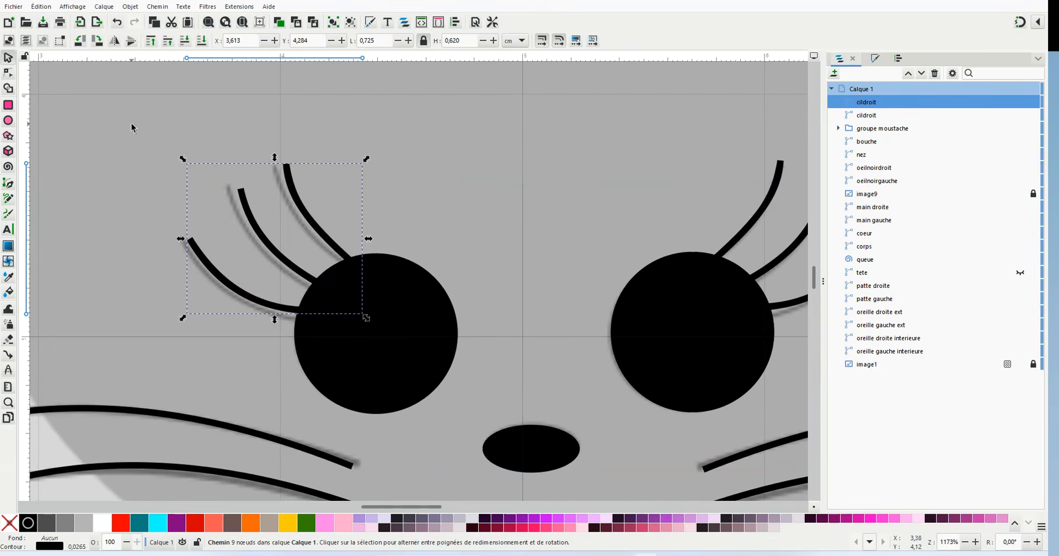
Fine-tune the mirrored lashes' position against the eye to about X 3.606, Y 4.308 cm and deselect them.
click(8, 72)
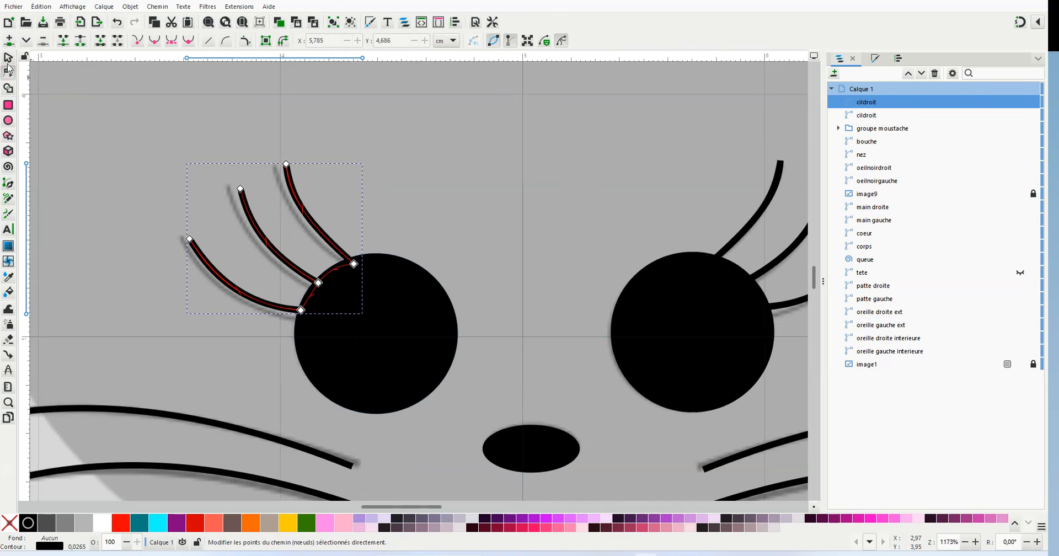
click(9, 58)
drag(315, 226, 316, 228)
click(444, 237)
scroll(648, 321, down, 3)
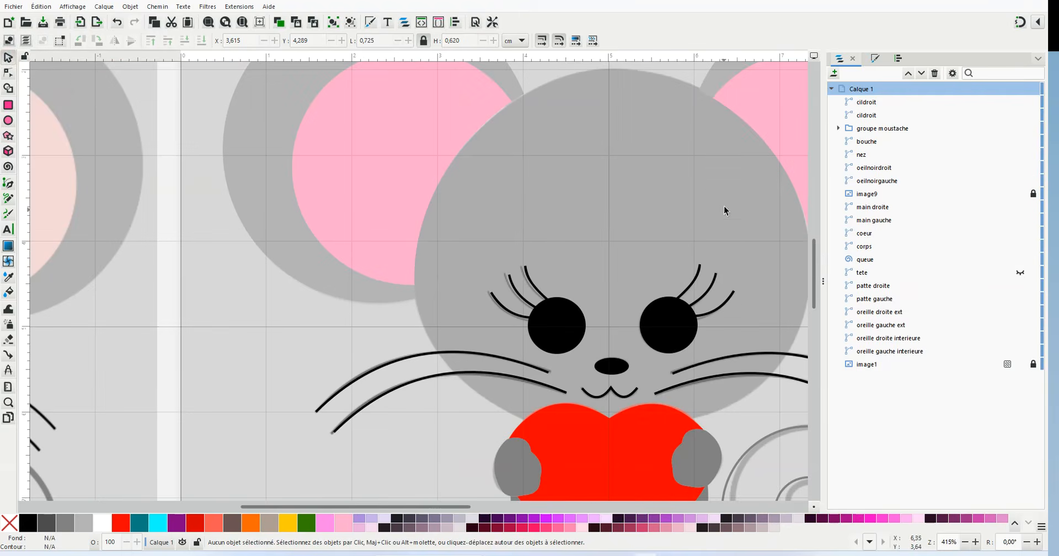
scroll(609, 310, up, 2)
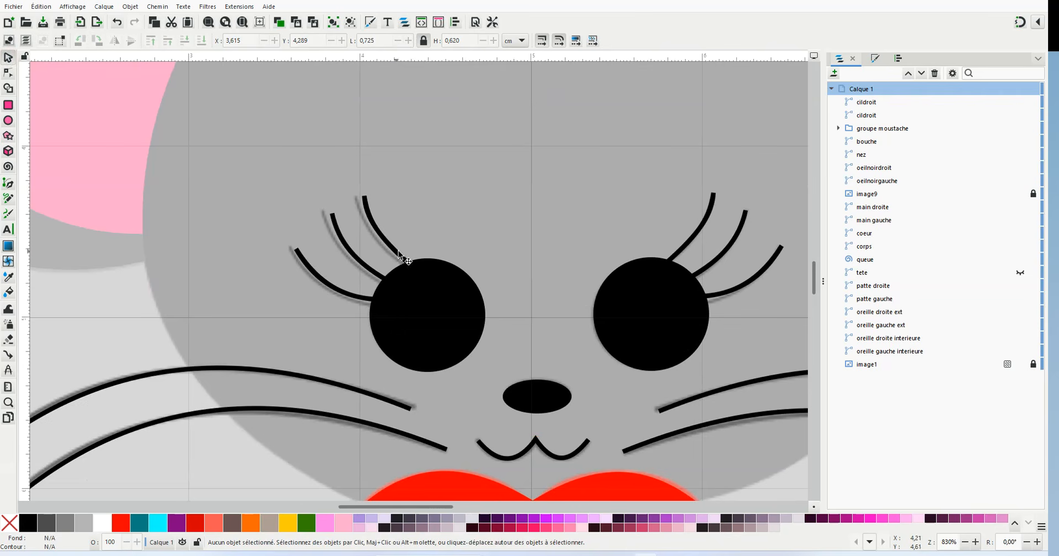
drag(390, 242, 385, 243)
key(Escape)
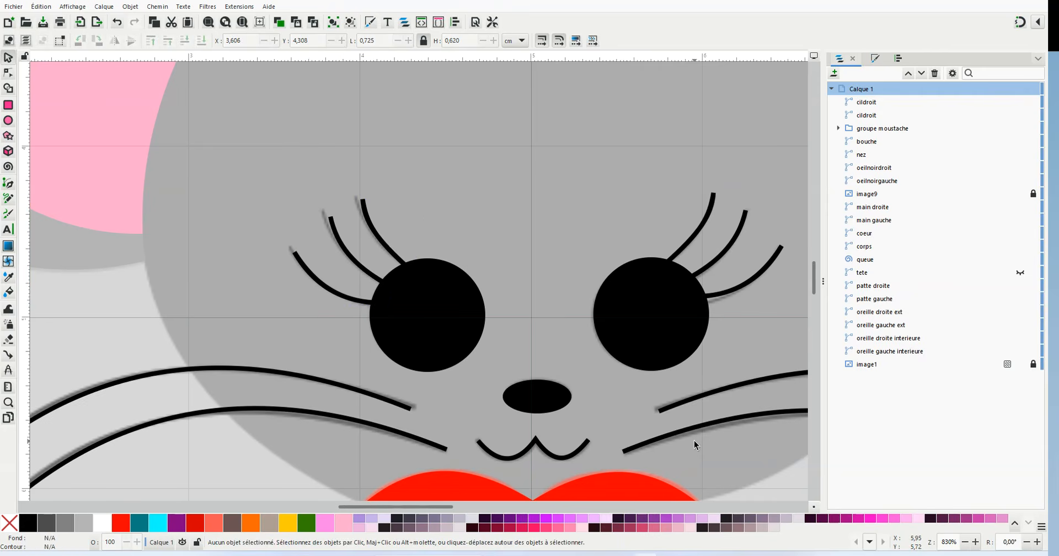
Draw a circle with a radius of about 0.117 cm on the forehead, convert it to a path and fill it white.
scroll(641, 319, down, 1)
drag(424, 506, 462, 518)
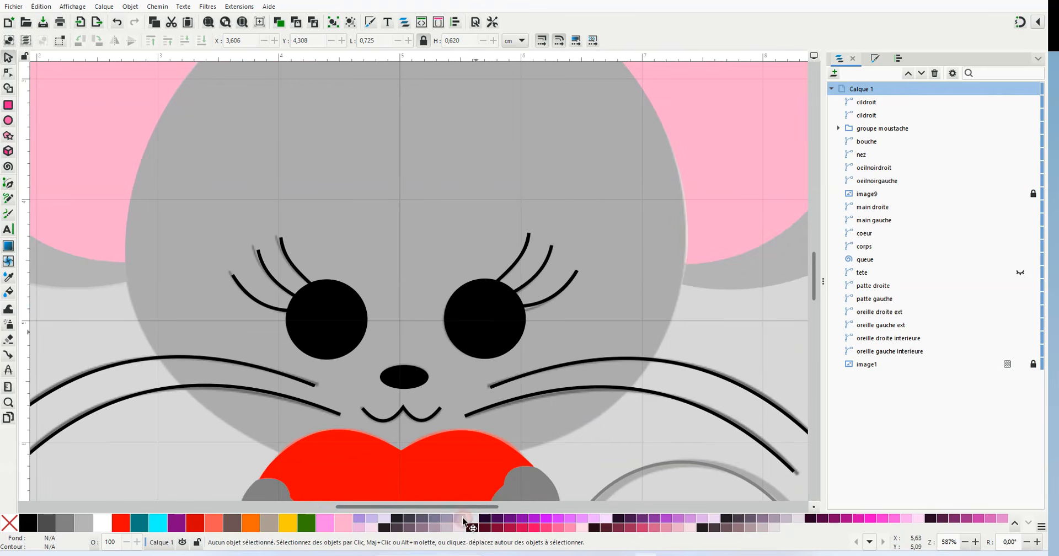
click(8, 121)
drag(365, 189, 393, 218)
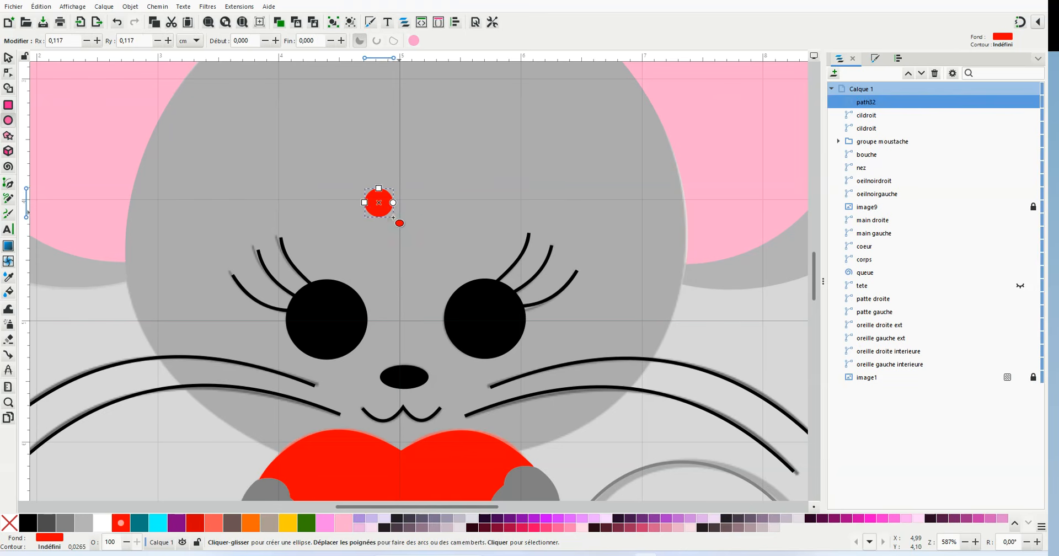
click(160, 7)
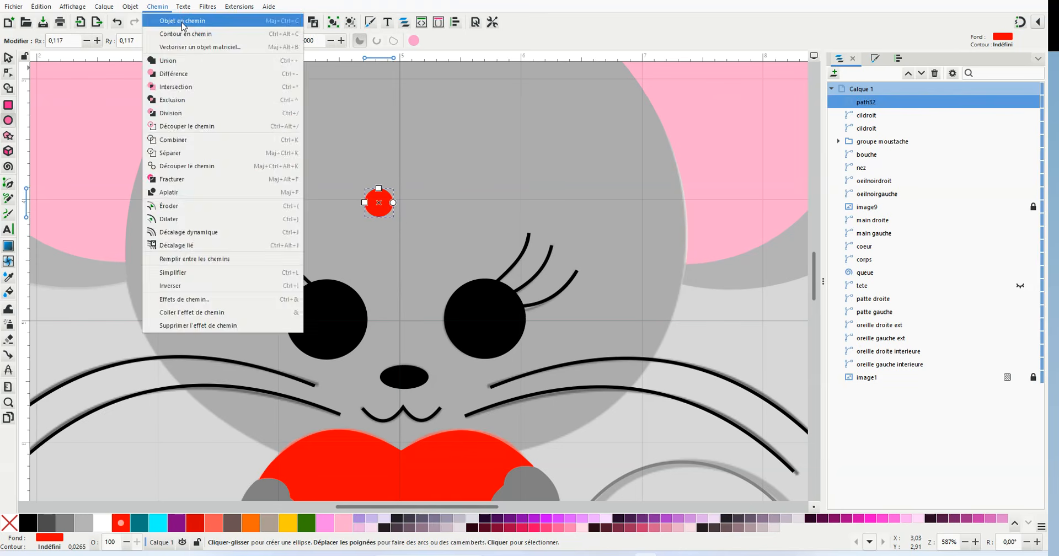
click(182, 20)
right_click(104, 524)
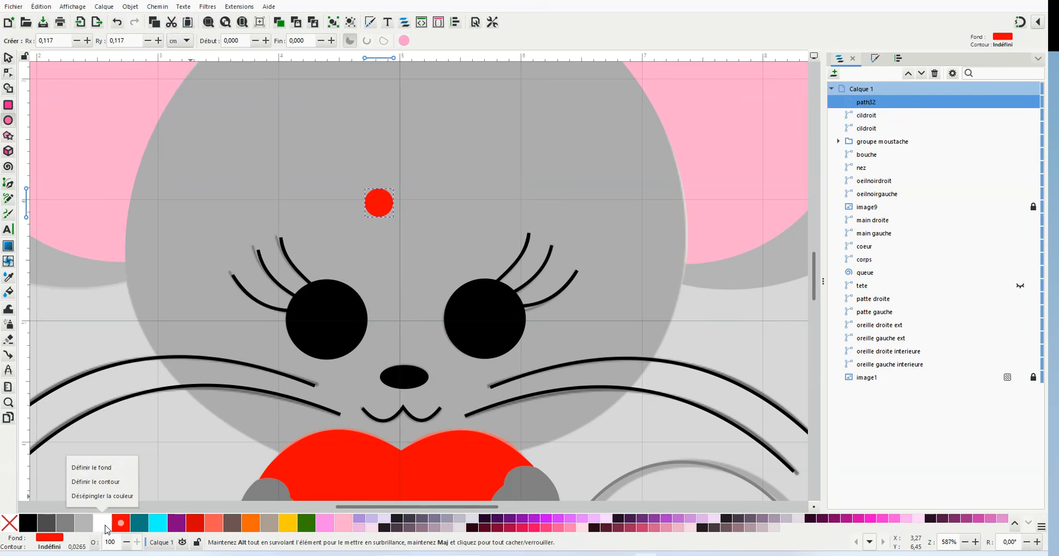
click(104, 468)
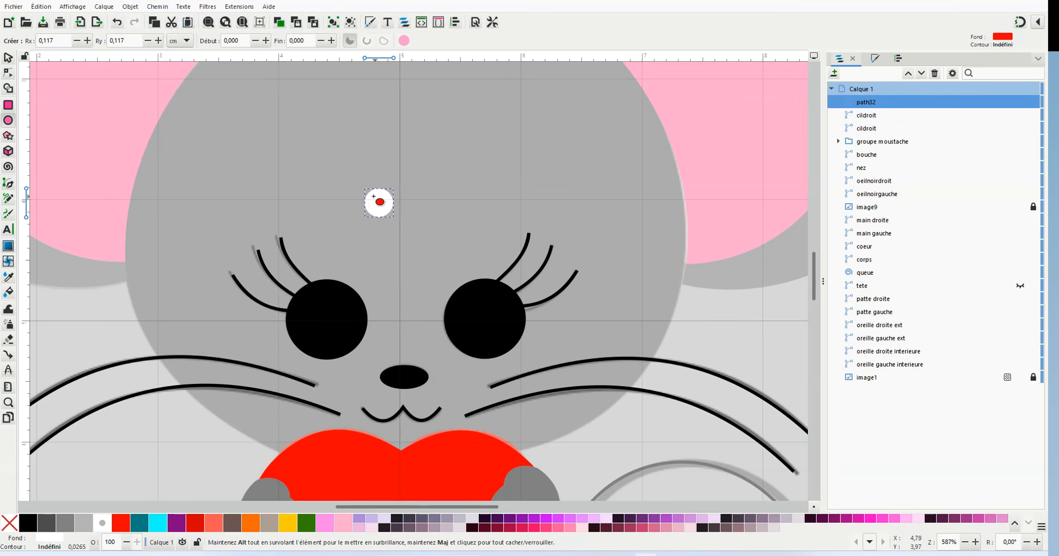
Place the white circle as a highlight in the upper part of one black eye and a duplicate in the other.
click(8, 73)
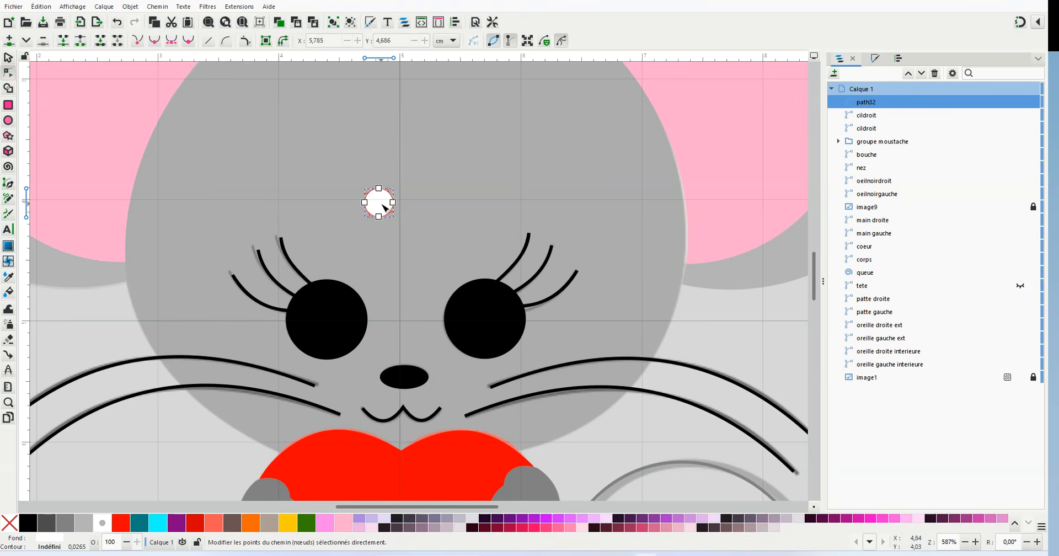
click(11, 59)
drag(378, 202, 482, 308)
right_click(312, 303)
click(292, 78)
click(417, 256)
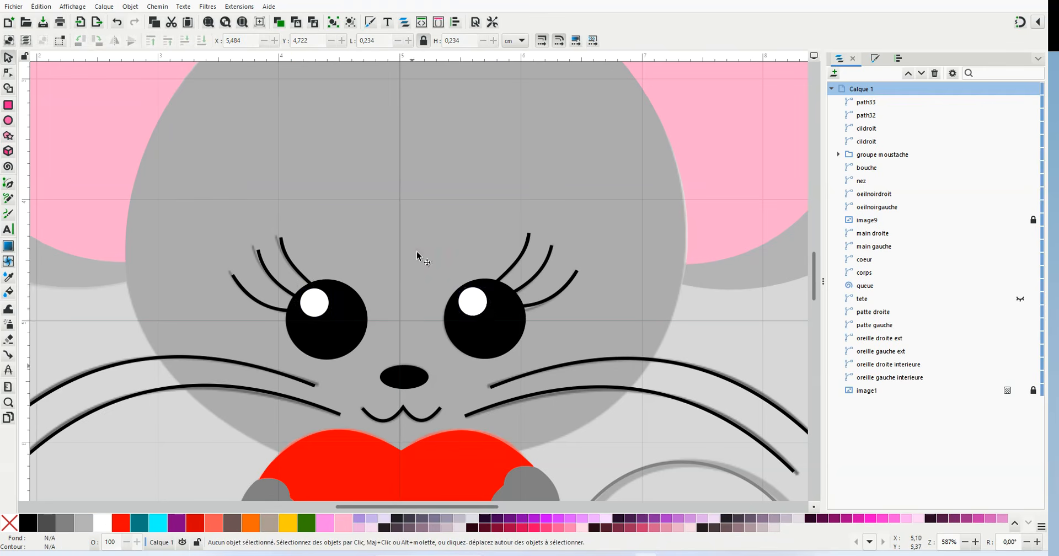
Hide the reference picture image1 and show the head shape tete.
scroll(417, 256, down, 4)
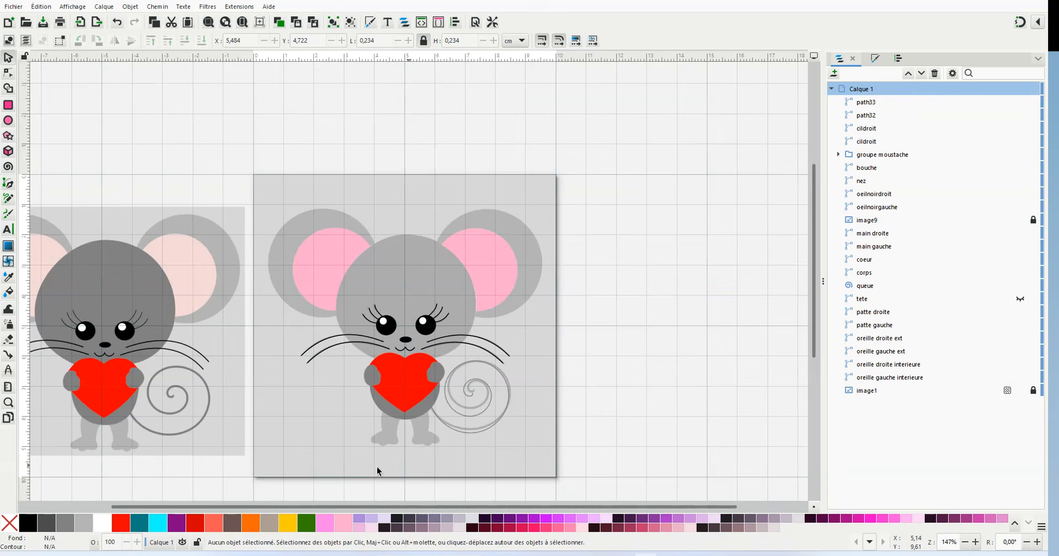
click(1020, 390)
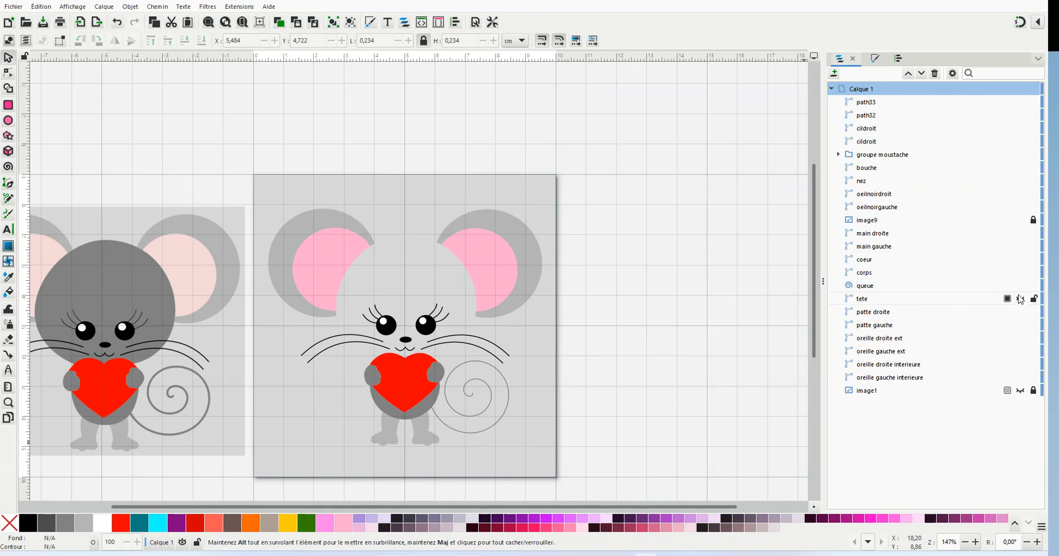
click(1021, 299)
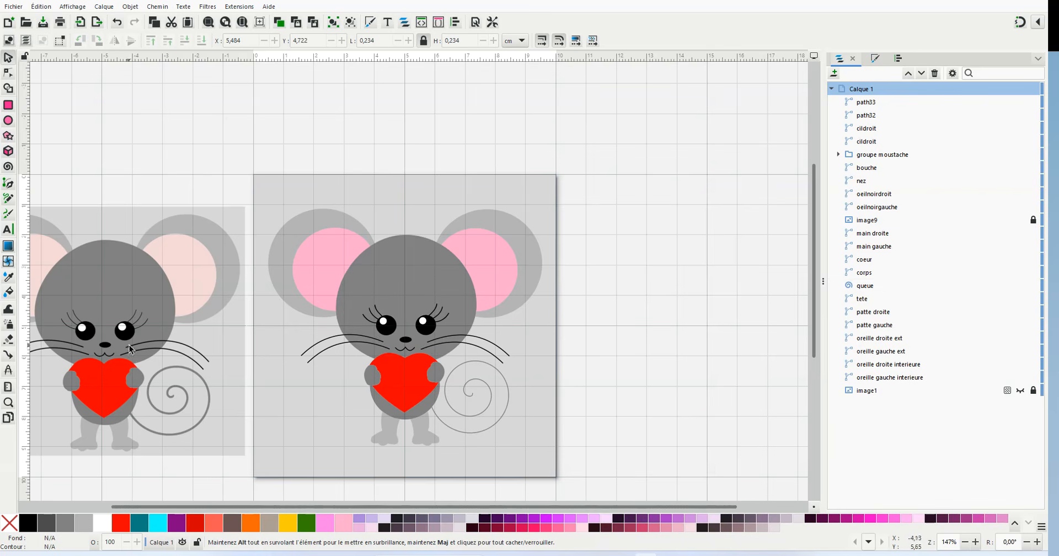
Select the pink inner ear oreille gauche interieure and open its Ink/Stitch embroidery parameters.
scroll(185, 376, down, 1)
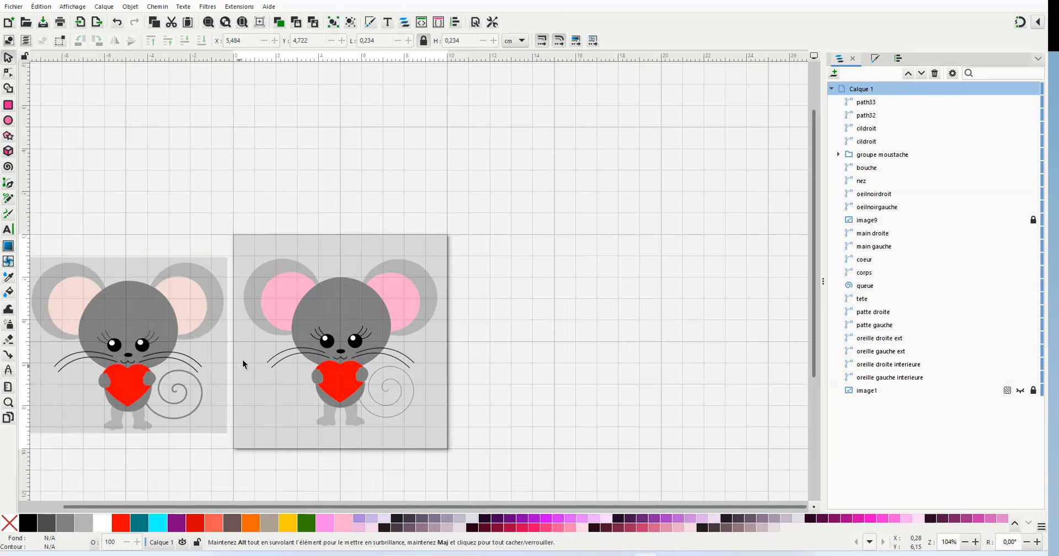
scroll(171, 364, up, 1)
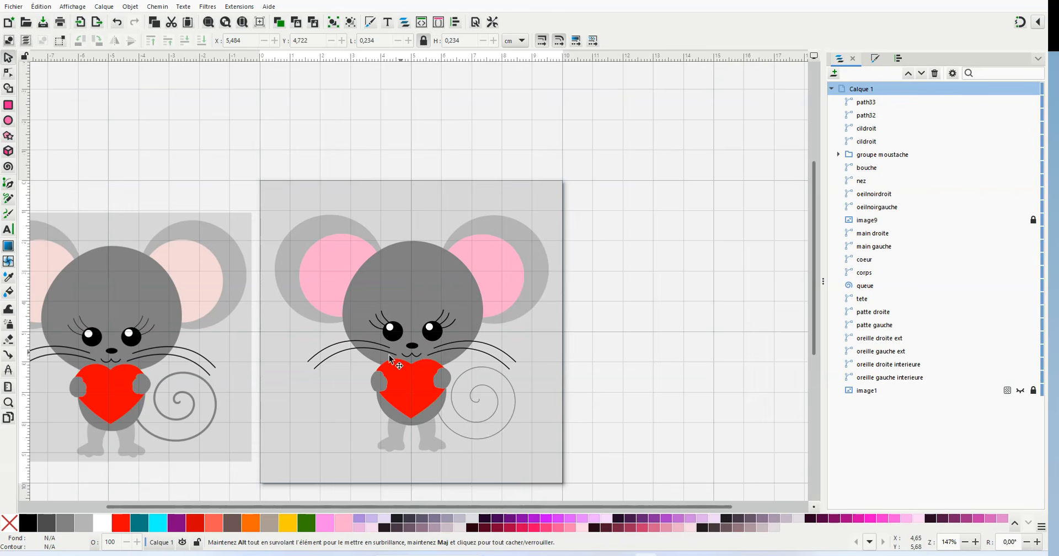
scroll(357, 408, up, 1)
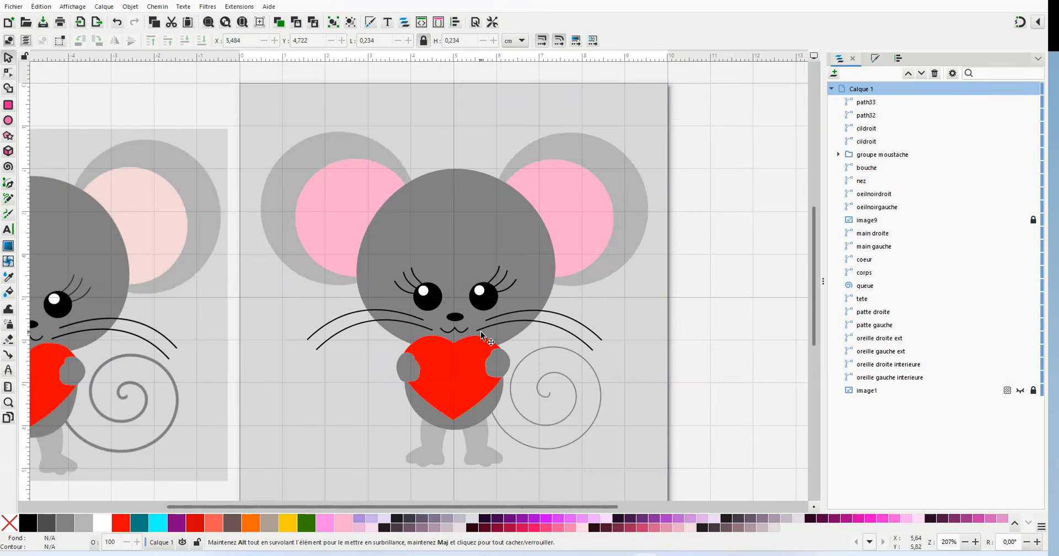
scroll(472, 346, up, 1)
scroll(467, 263, down, 2)
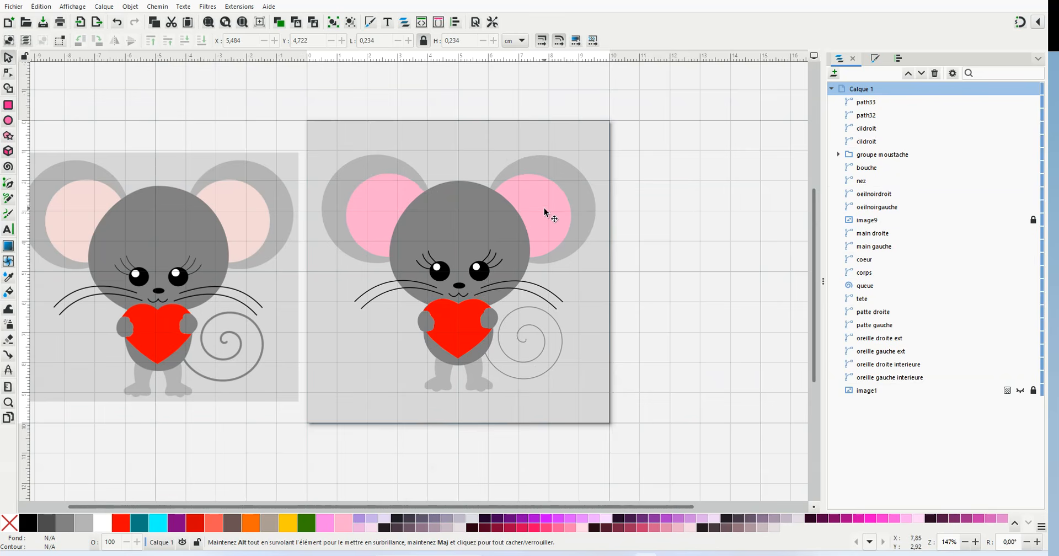
click(390, 201)
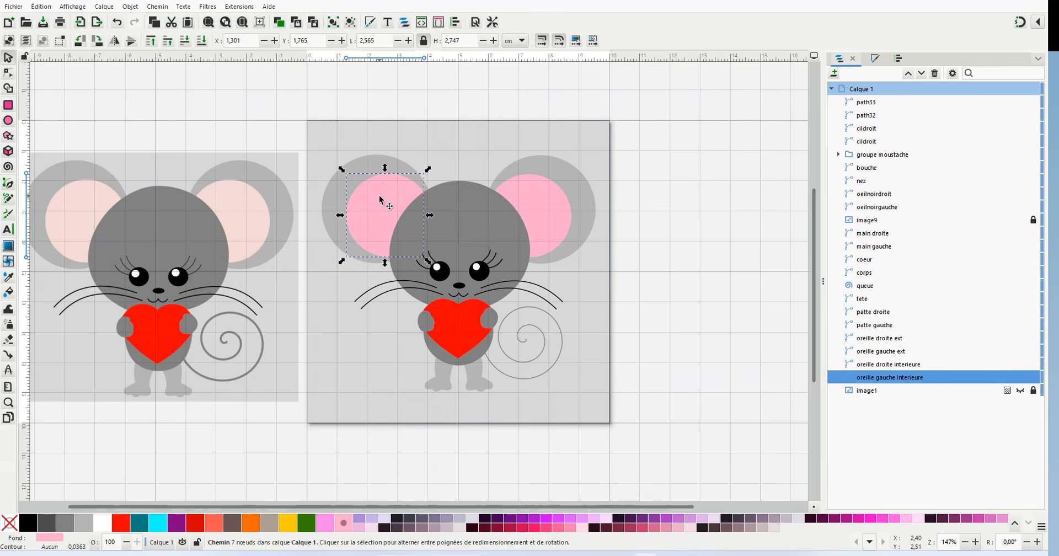
click(239, 9)
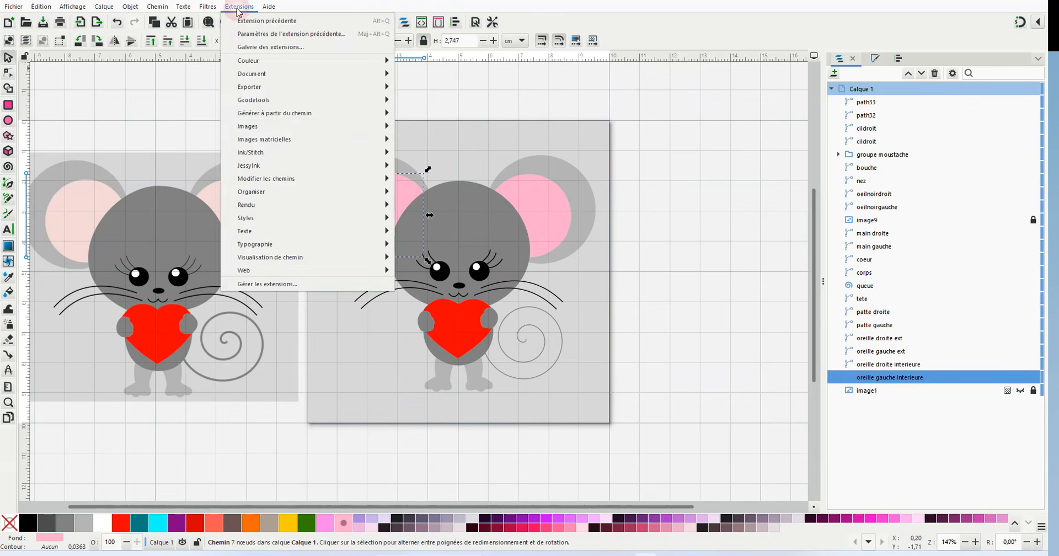
mouse_move(302, 156)
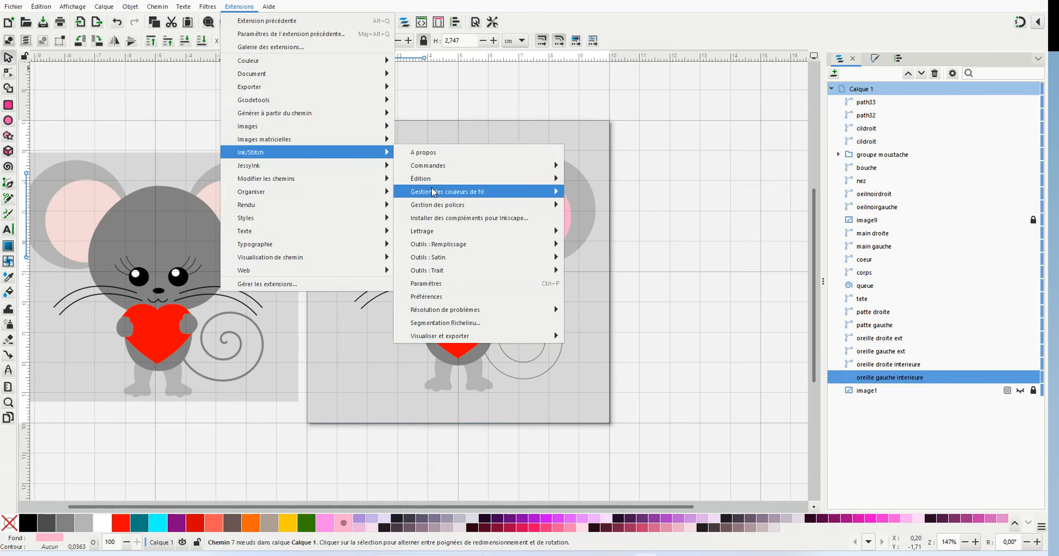
click(428, 284)
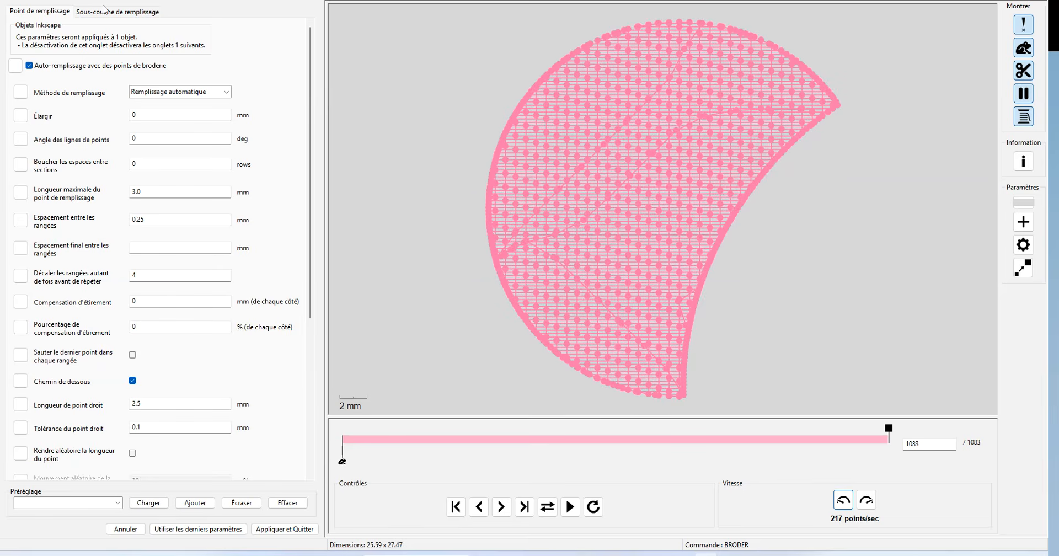
Turn off the Chemin de dessous option for the fill underlay of the pink inner ear.
click(108, 11)
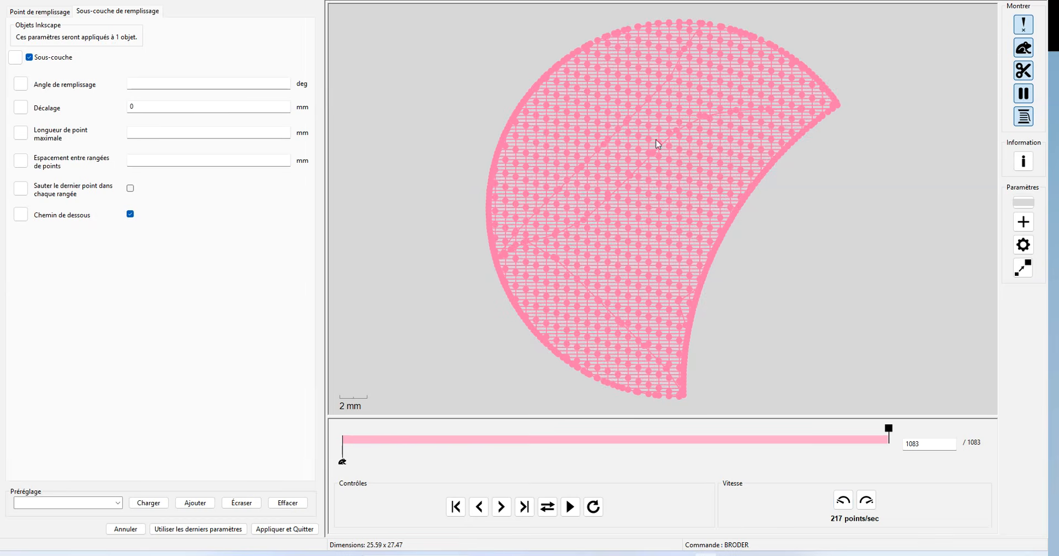
click(130, 214)
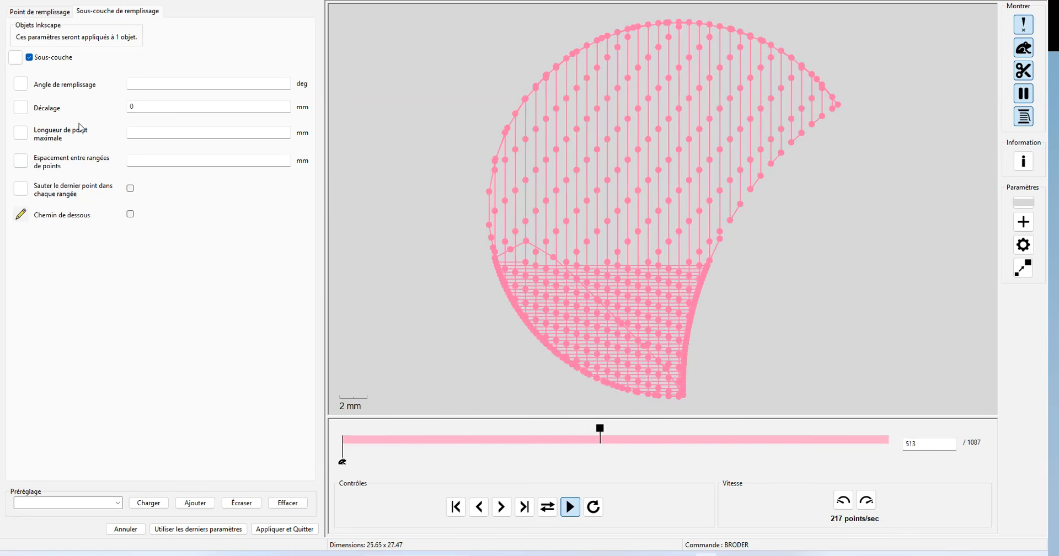
Turn the ear's automatic fill and its underlay off and back on to compare the stitch preview.
click(39, 12)
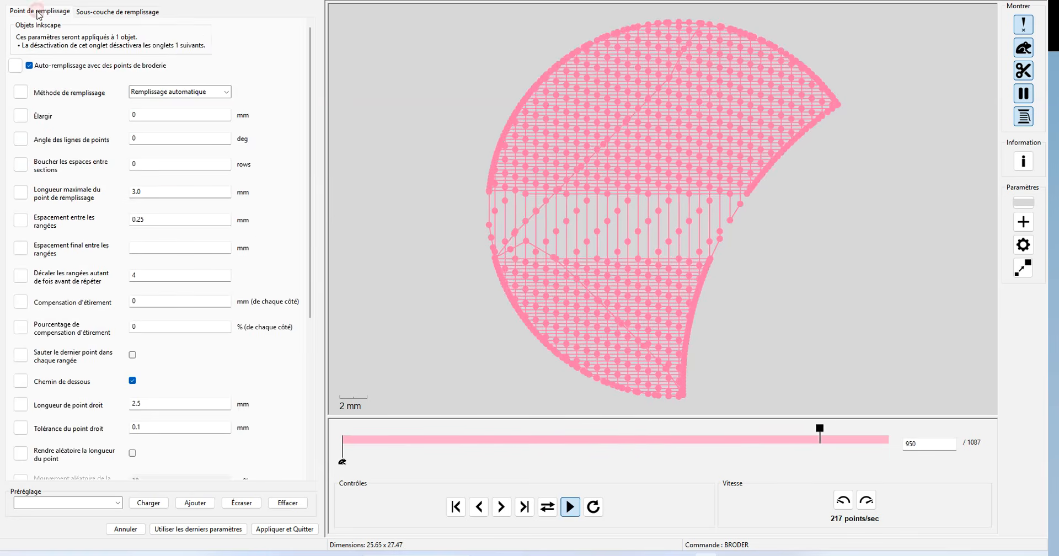
click(29, 66)
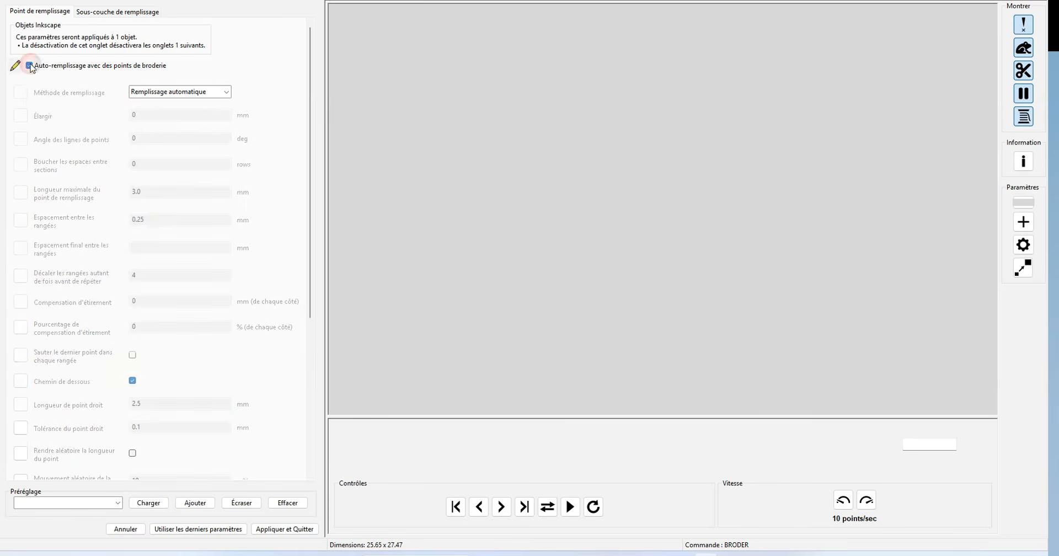
click(91, 15)
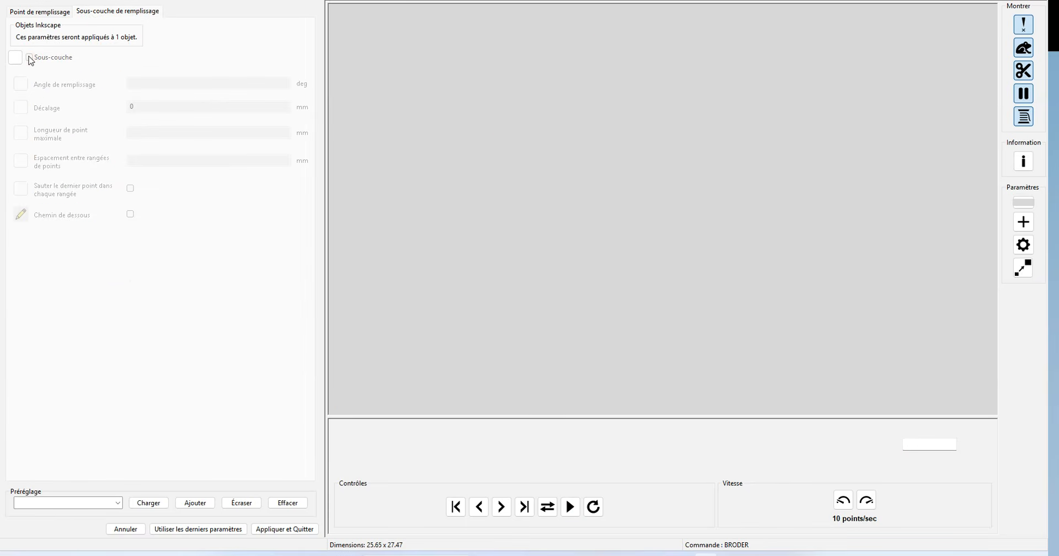
click(30, 61)
click(48, 12)
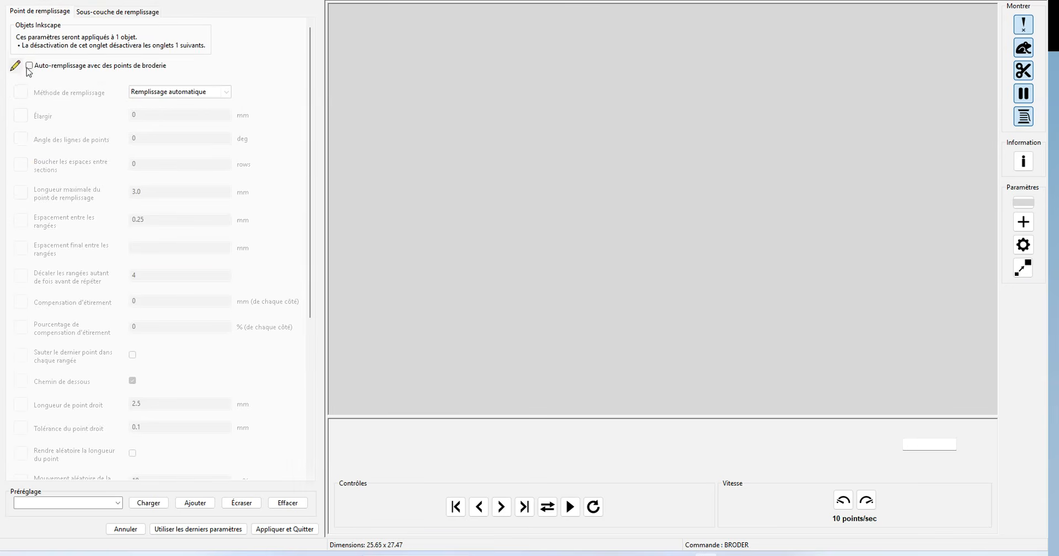
click(117, 11)
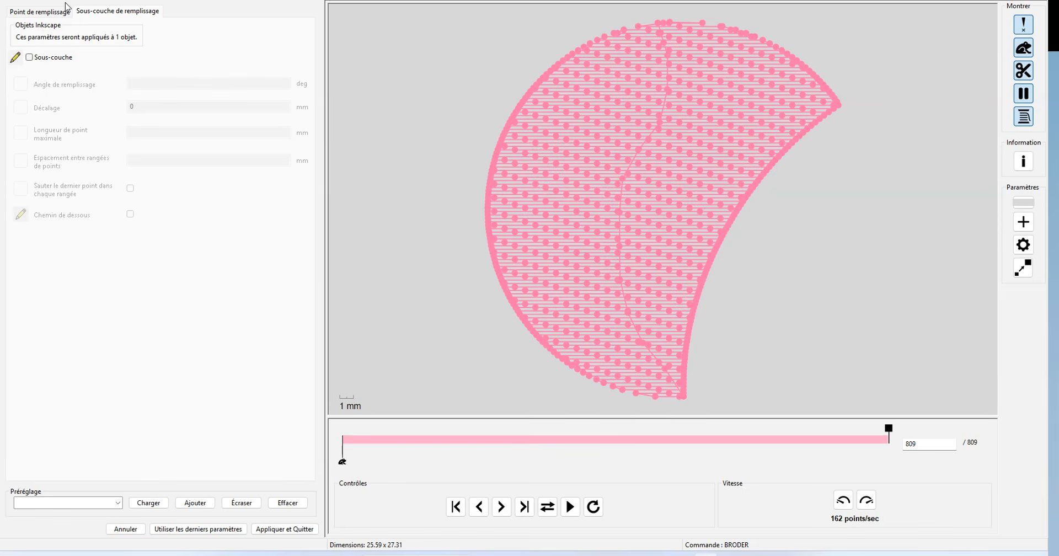
click(30, 57)
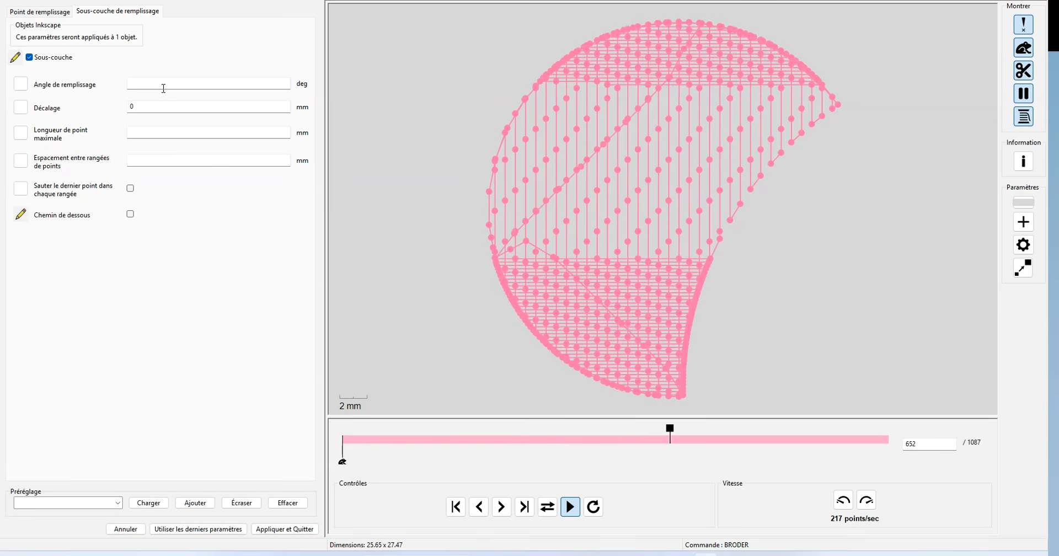
Hide the needle points in the stitch preview and set the underlay's Décalage to 1 mm.
click(1023, 26)
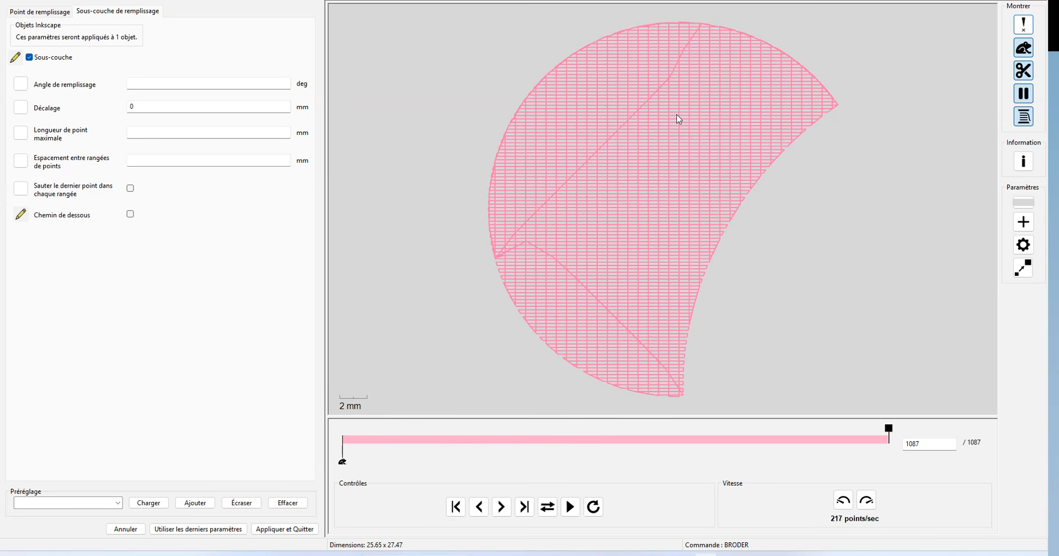
double_click(138, 106)
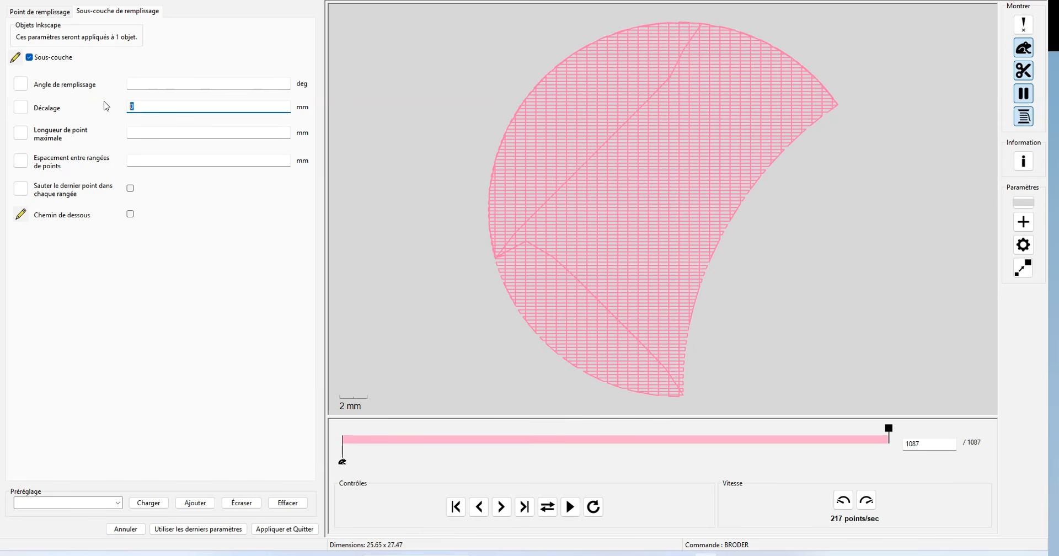
text(1)
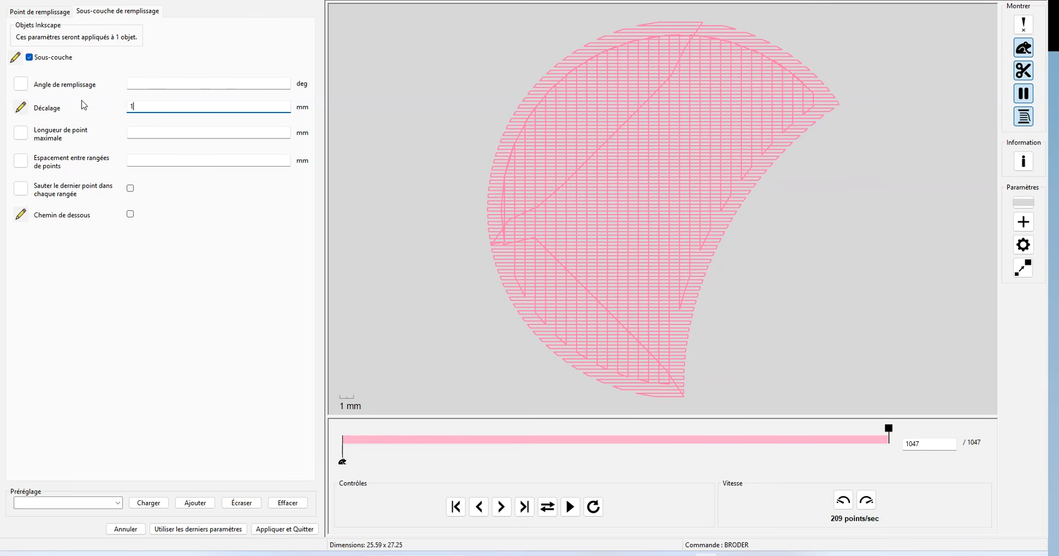
Set the angle of the ear's fill stitch lines to 20 degrees.
click(40, 13)
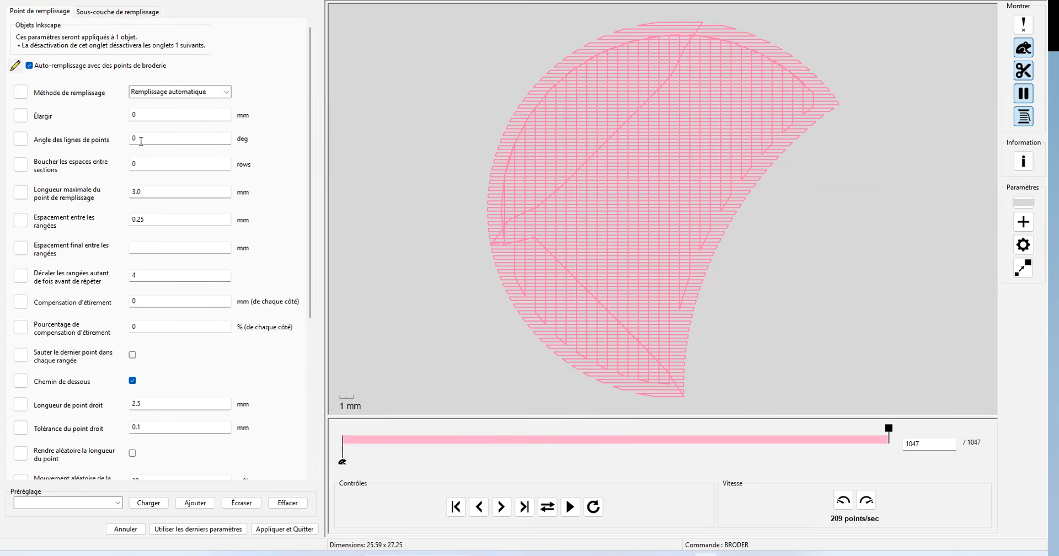
drag(140, 137, 110, 139)
text(2)
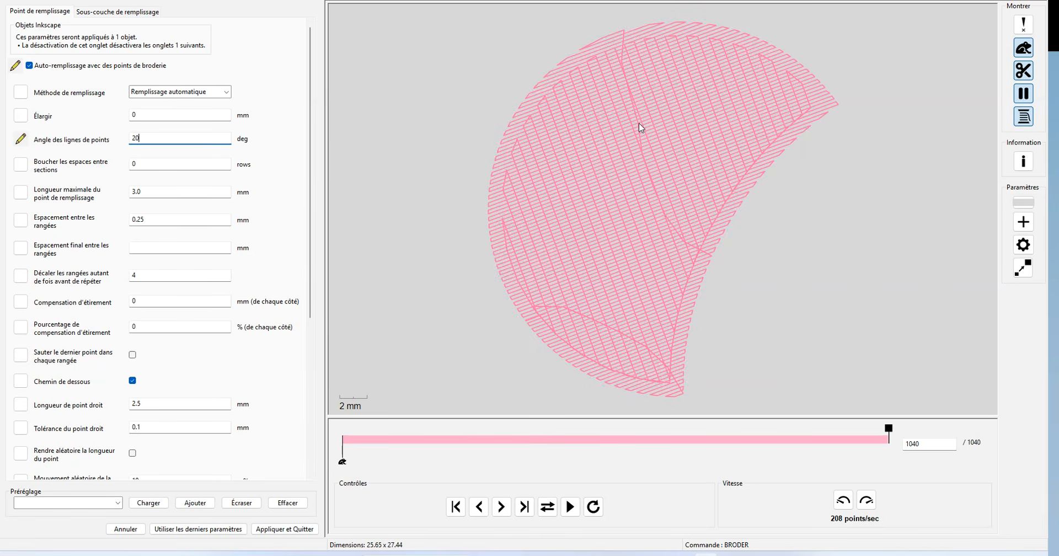
Try the fill methods Remplissage circulaire and Remplissage selon contour on the inner ear.
click(227, 93)
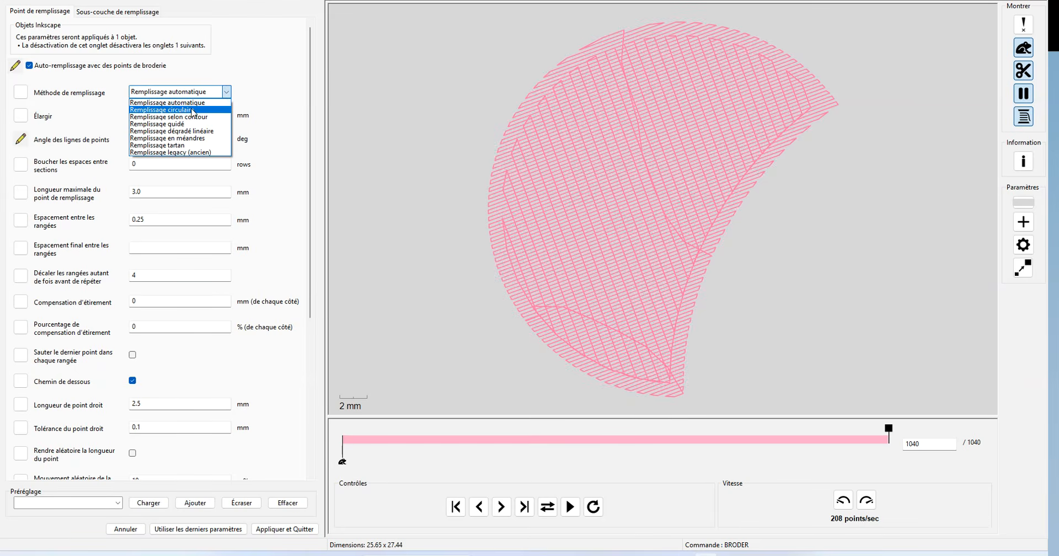
click(187, 110)
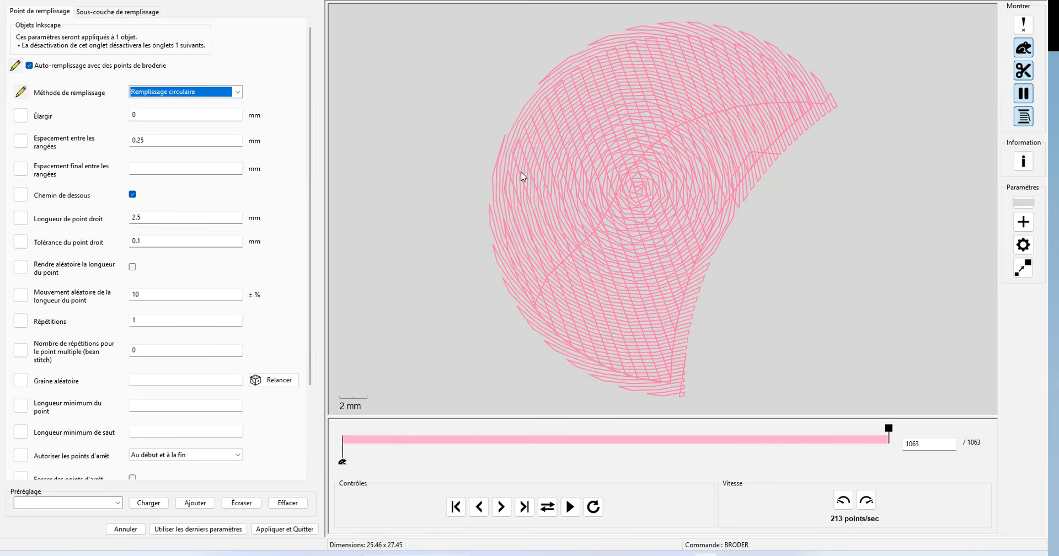
click(238, 92)
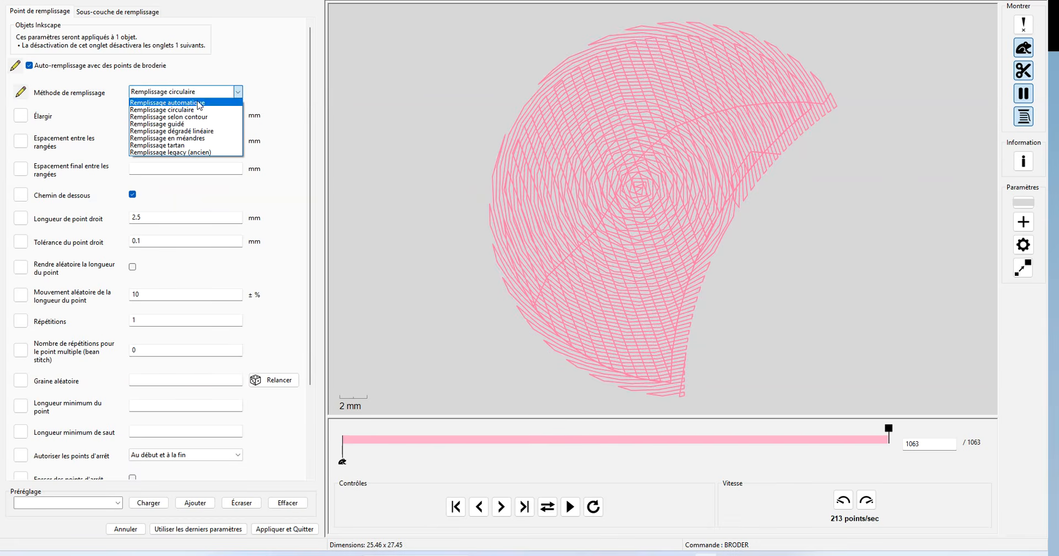
click(191, 118)
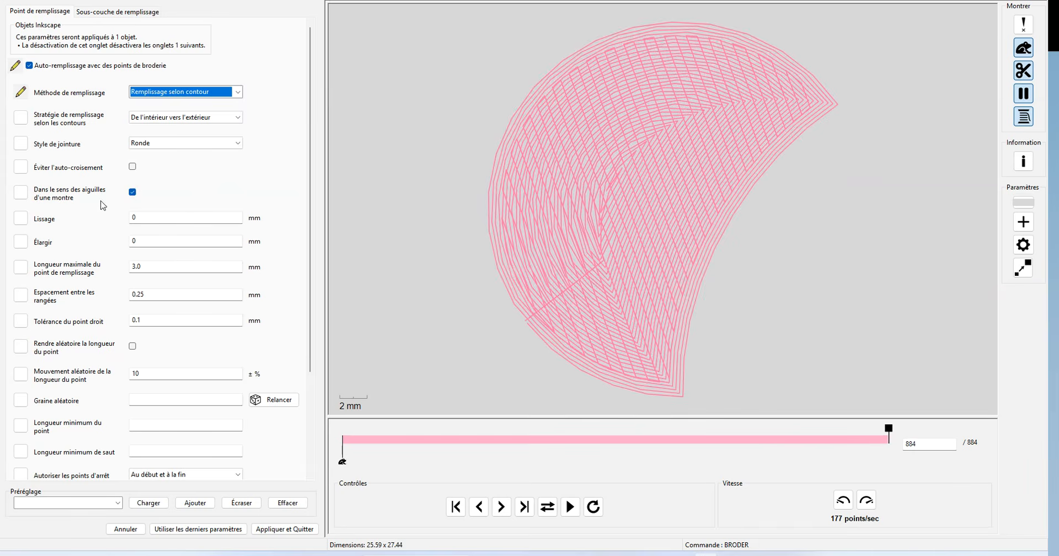
click(116, 16)
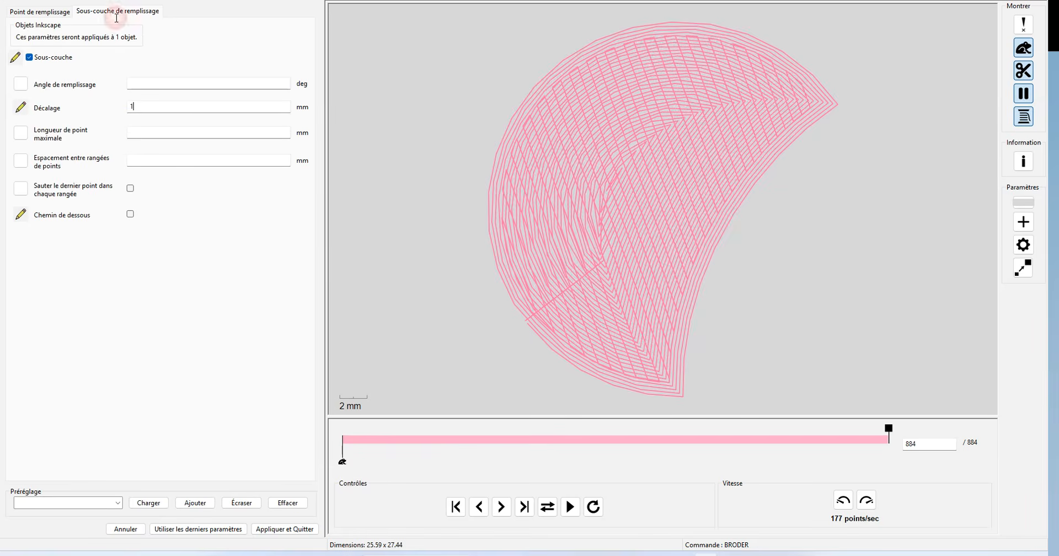
click(49, 17)
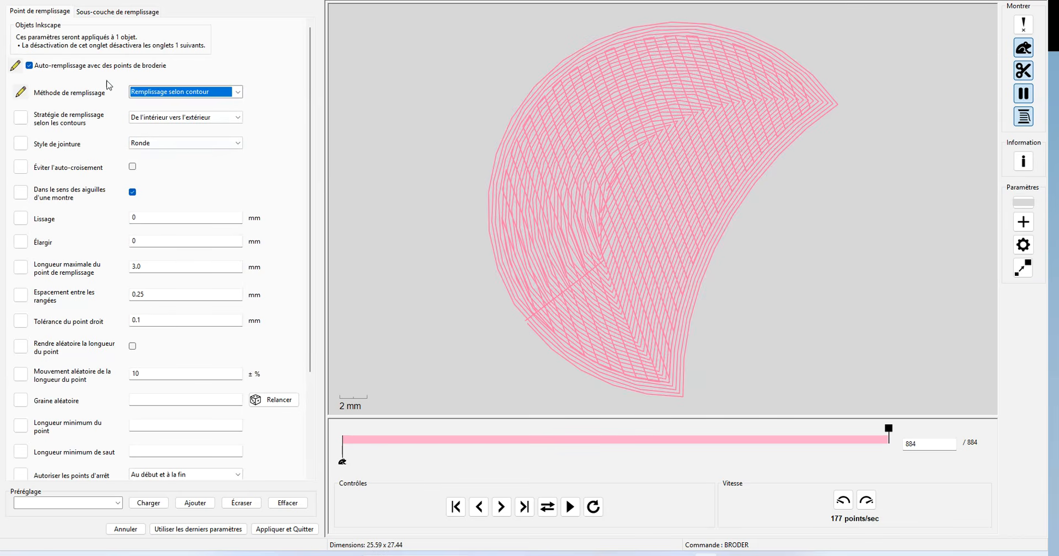
Set the fill method to Remplissage automatique and apply the embroidery parameters to the inner ear.
click(238, 92)
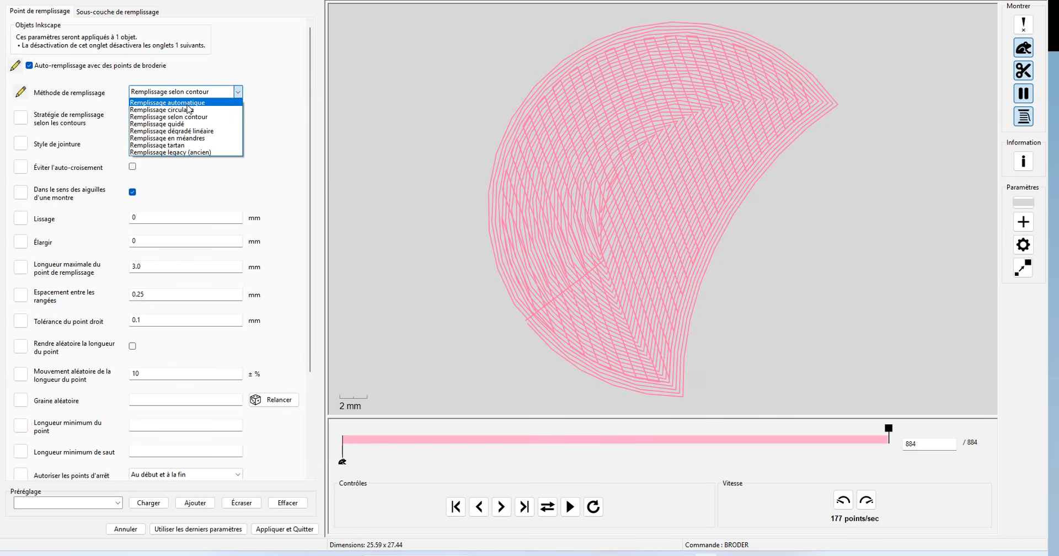
click(183, 103)
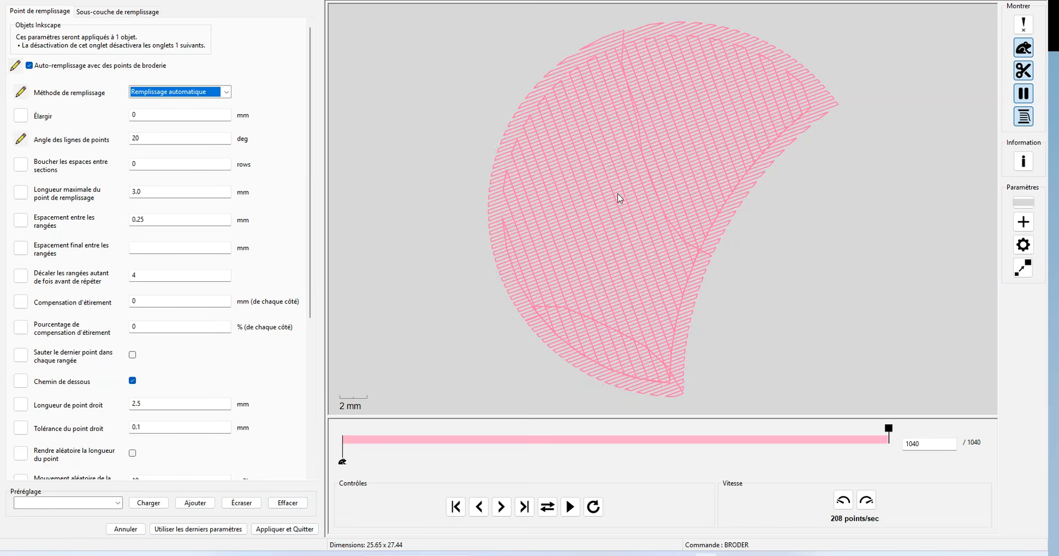
click(272, 529)
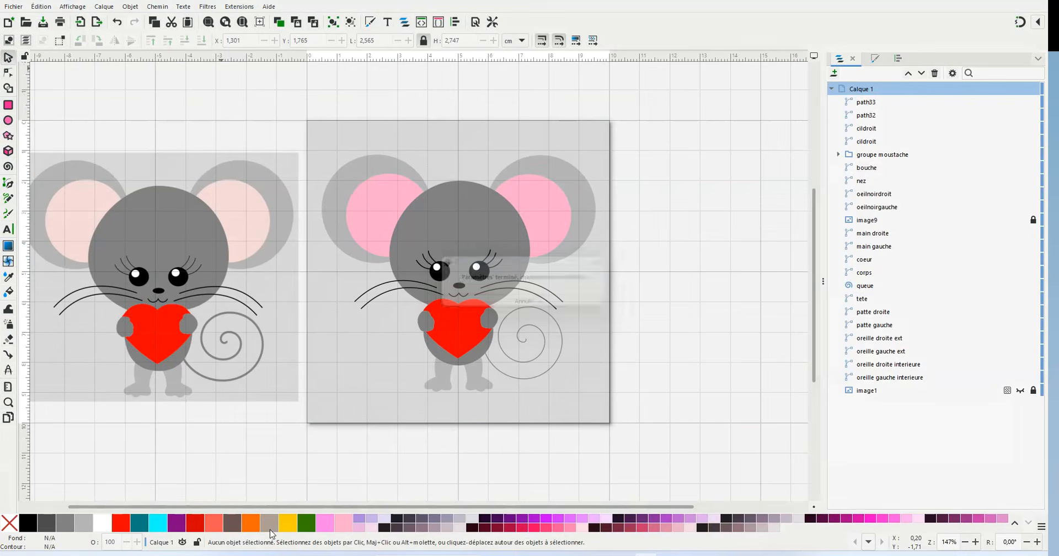
Select the other pink inner ear, oreille droite interieure, and open its Ink/Stitch embroidery parameters.
click(545, 206)
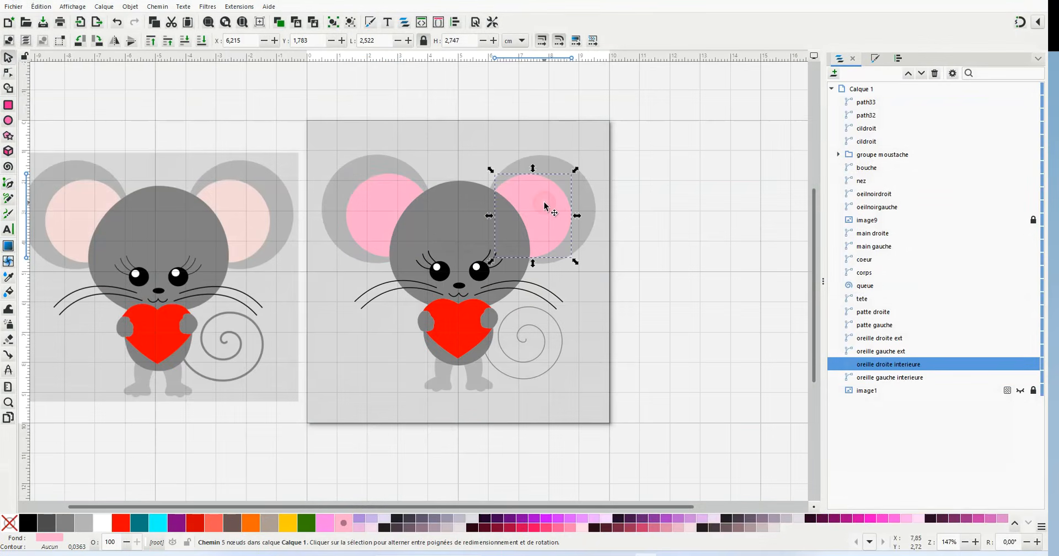
click(241, 10)
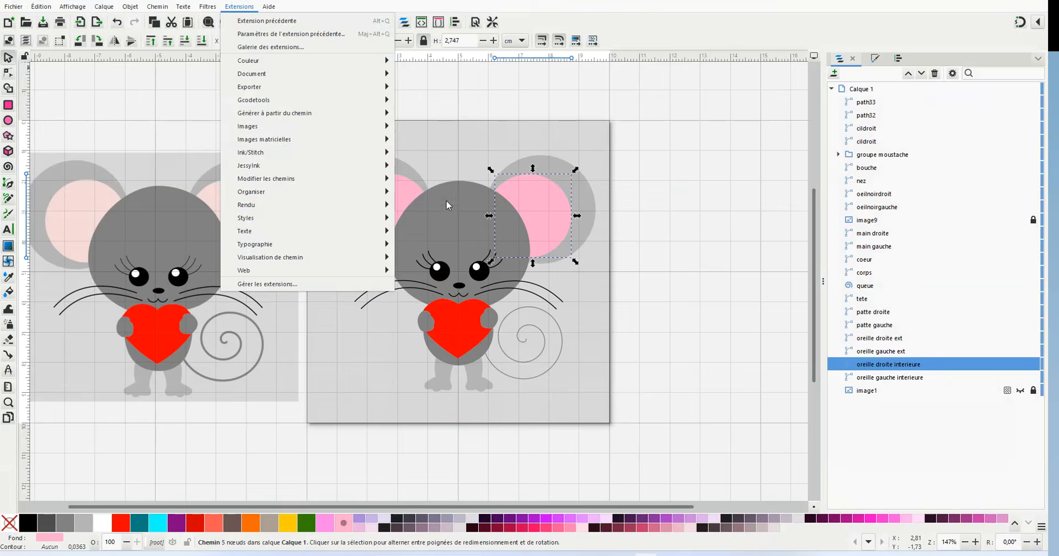
mouse_move(336, 154)
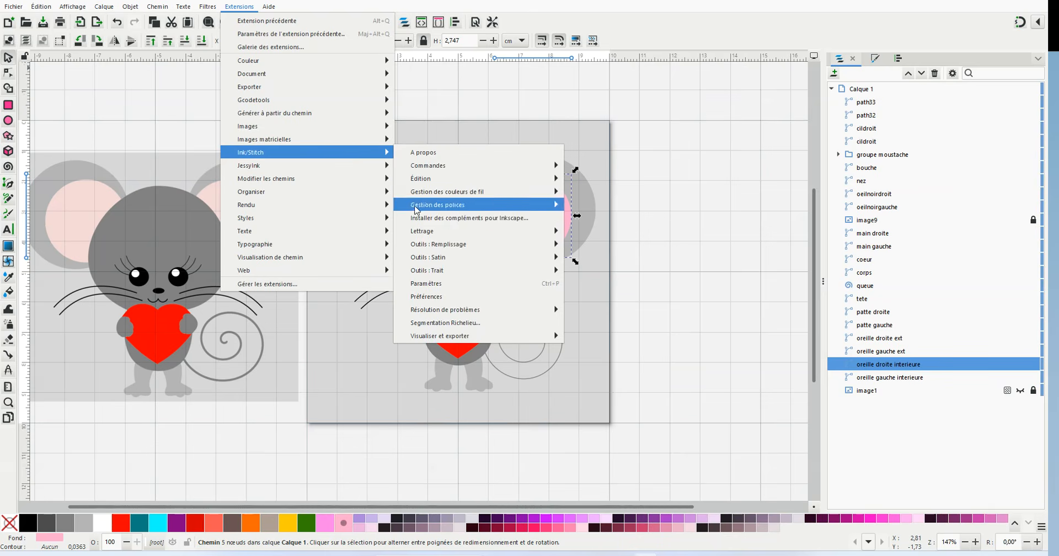
click(426, 283)
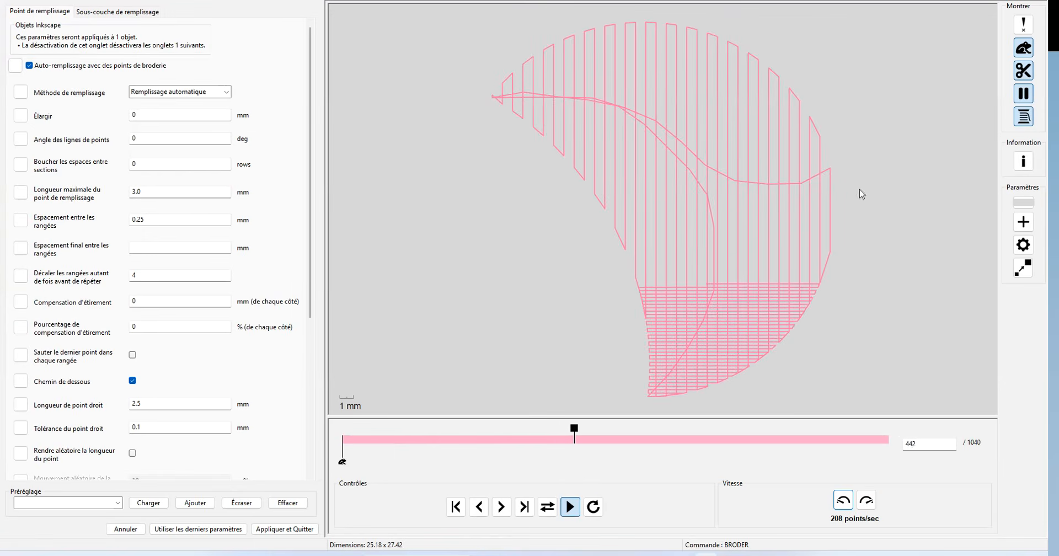
Set the Décalage of the fill underlay on oreille droite interieure to 1 mm.
click(102, 13)
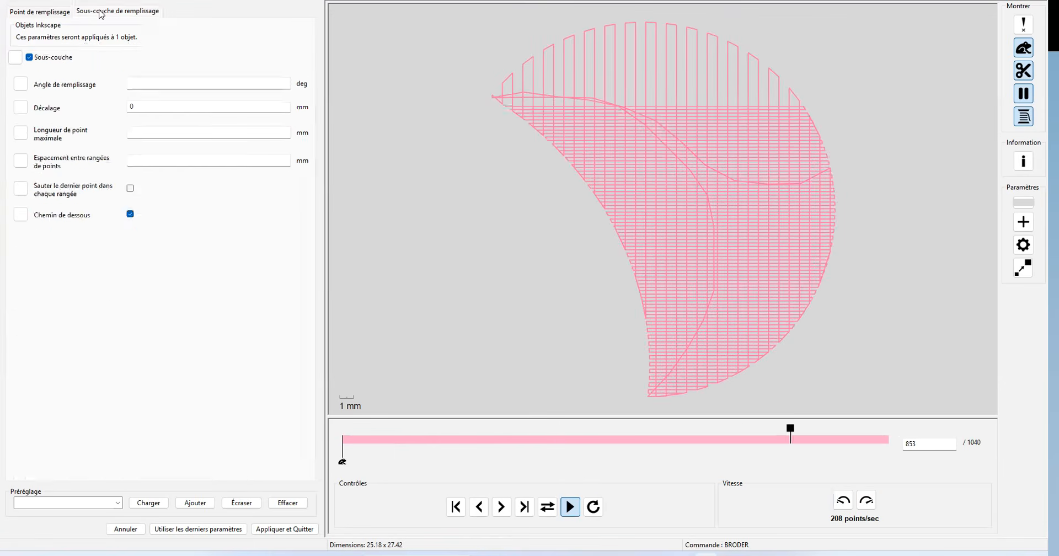
double_click(145, 107)
text(1)
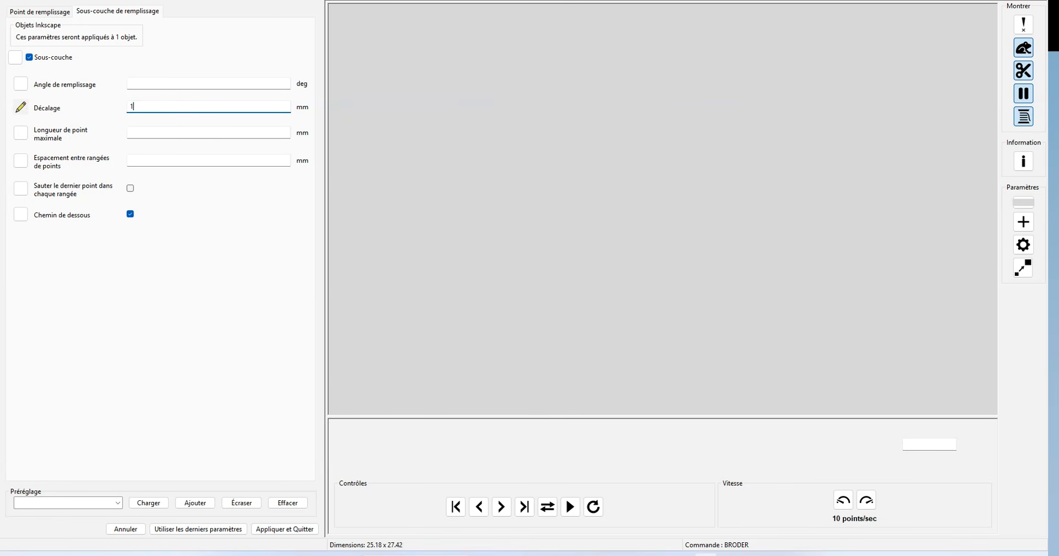
Set the fill stitch line angle of oreille droite interieure to -20 degrees.
click(49, 15)
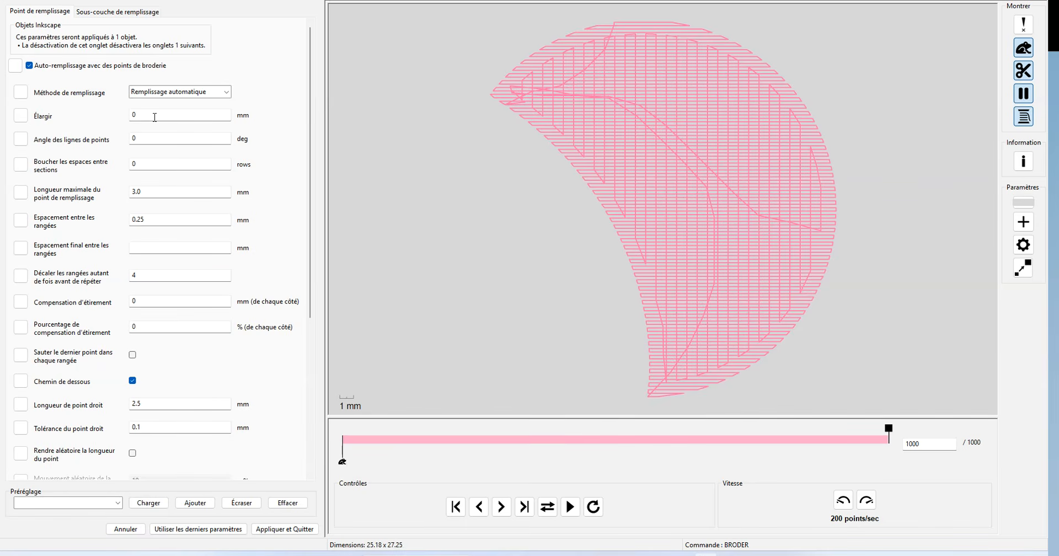
double_click(138, 135)
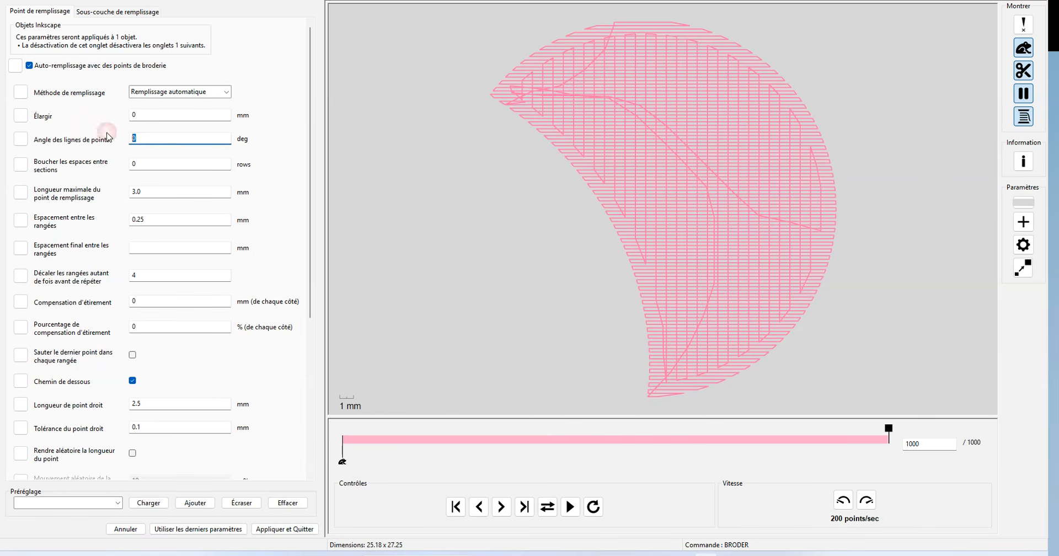
text(-2)
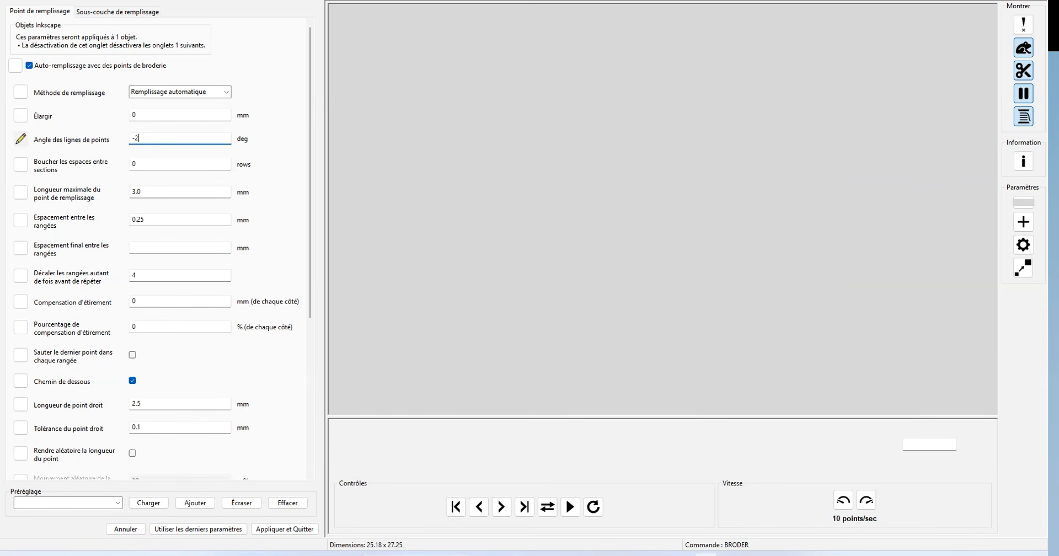
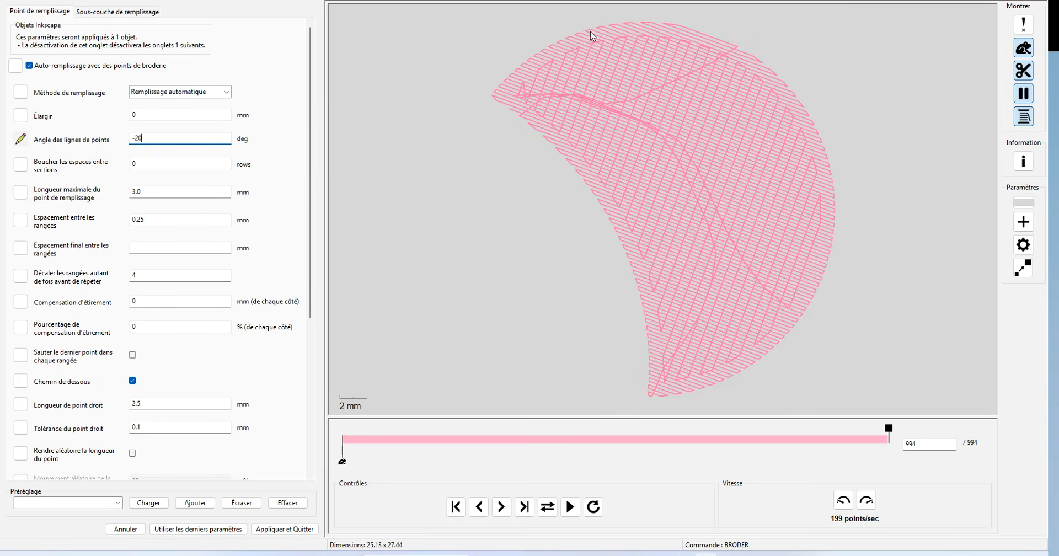
Set the pull compensation (Compensation d'étirement) of oreille droite interieure to 0.25 mm and apply the parameters.
double_click(145, 302)
text(0.25)
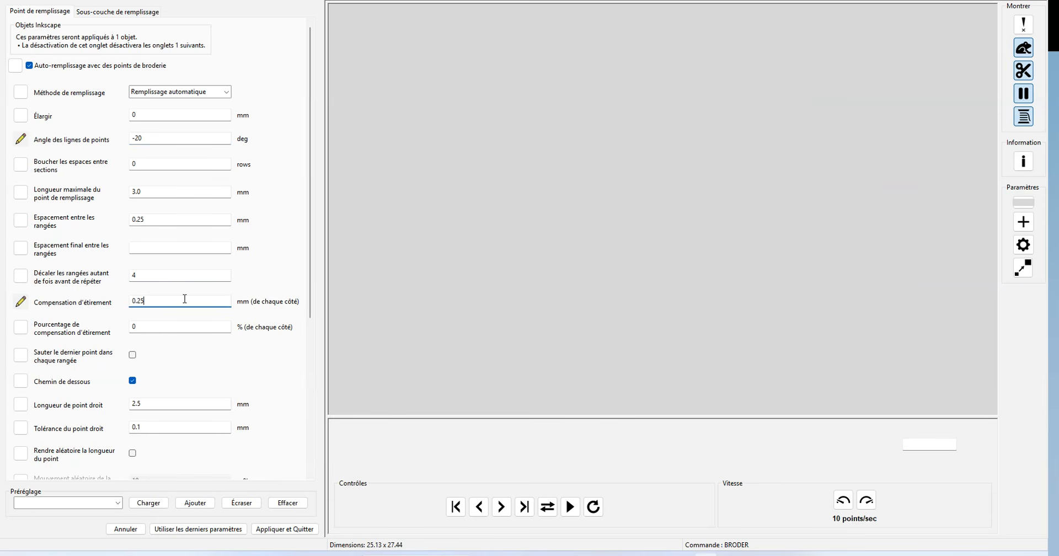
click(179, 326)
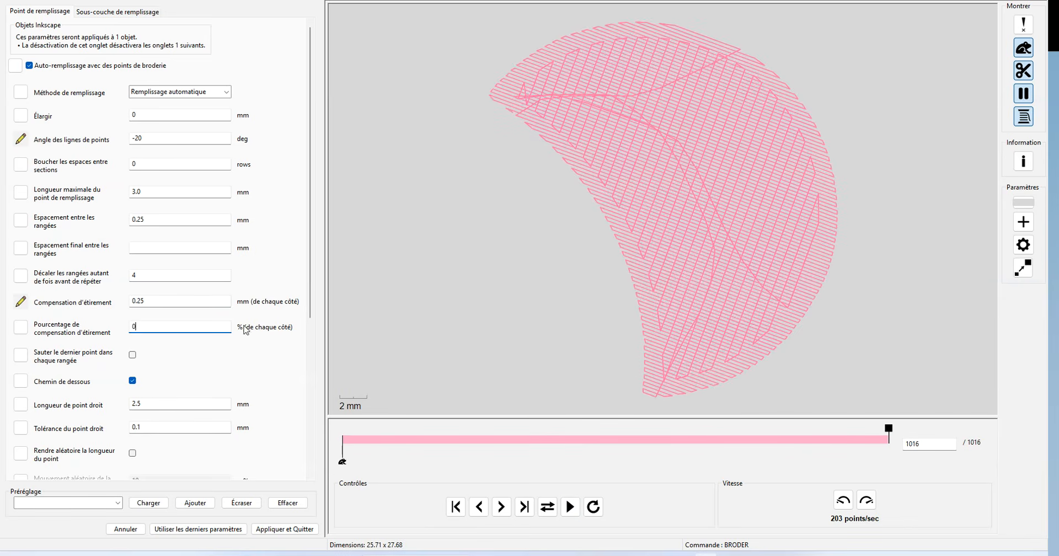
click(284, 529)
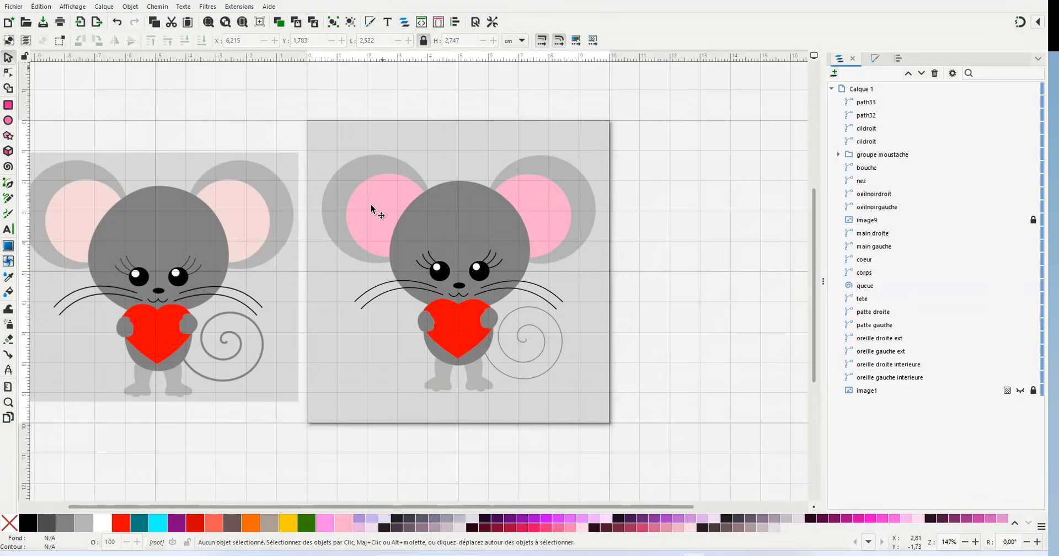
Set the pull compensation (Compensation d'étirement) of oreille gauche interieure to 0.25 mm in its Ink/Stitch parameters and apply them.
click(375, 204)
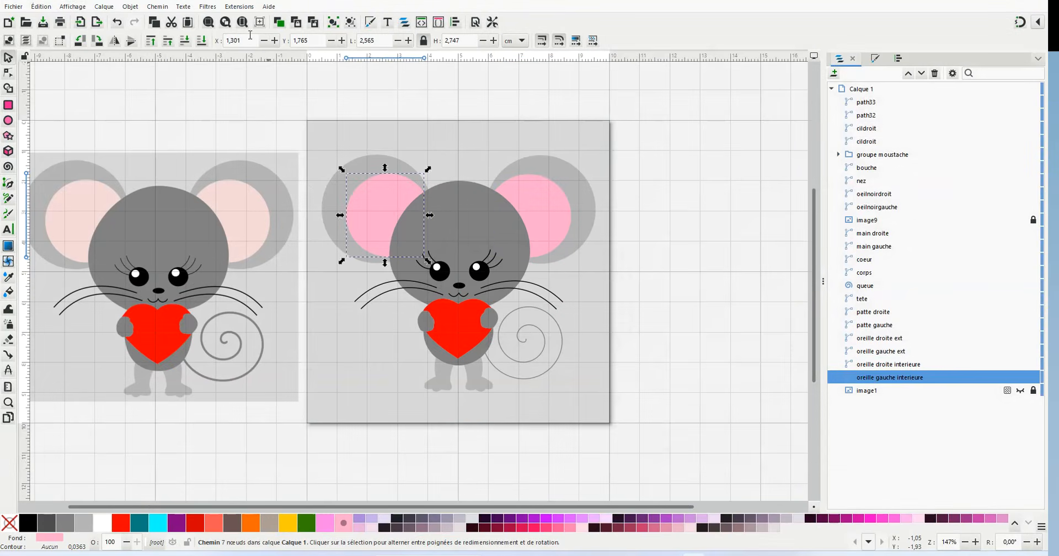
click(235, 8)
mouse_move(287, 156)
click(434, 284)
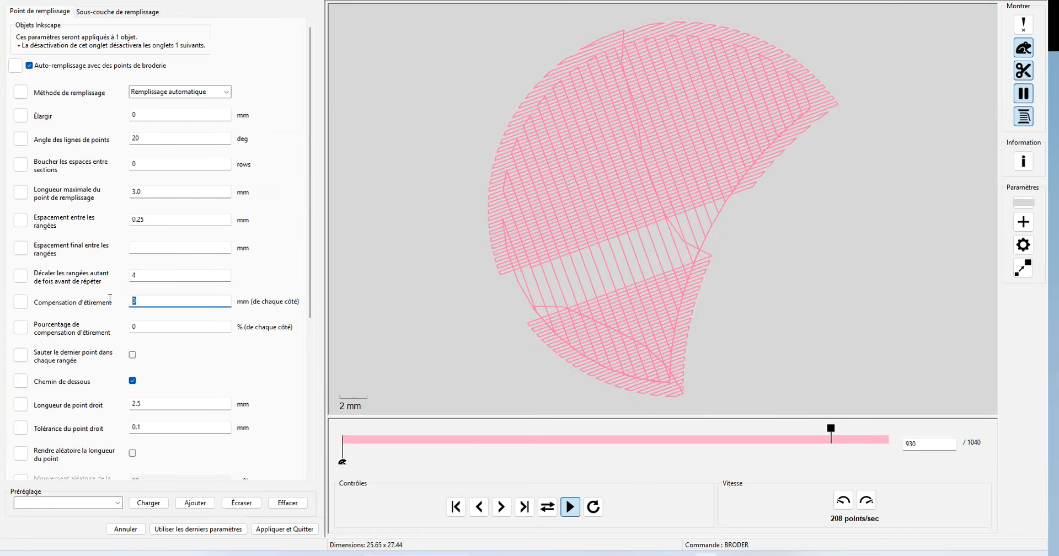
click(141, 302)
text(.25)
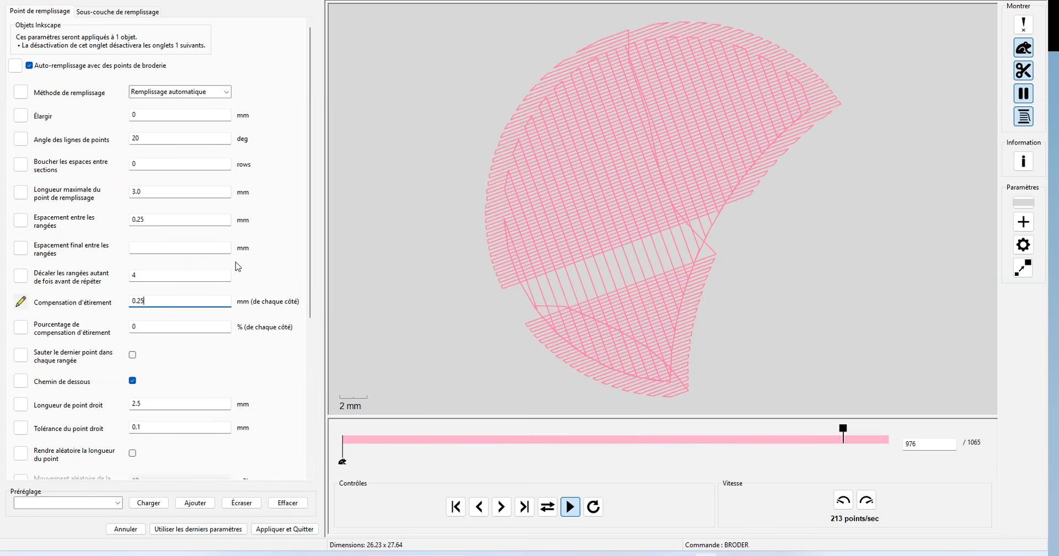
click(284, 529)
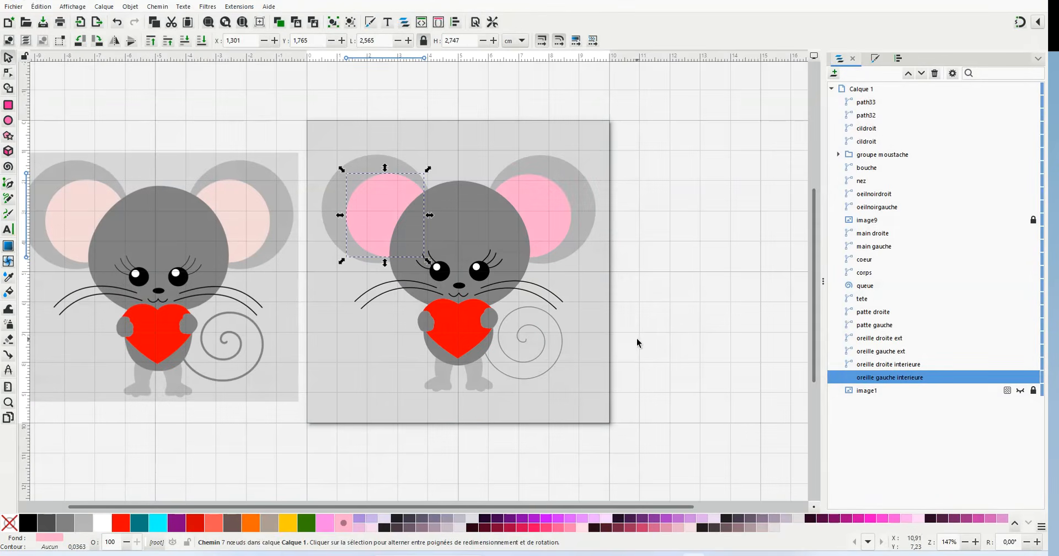
click(695, 268)
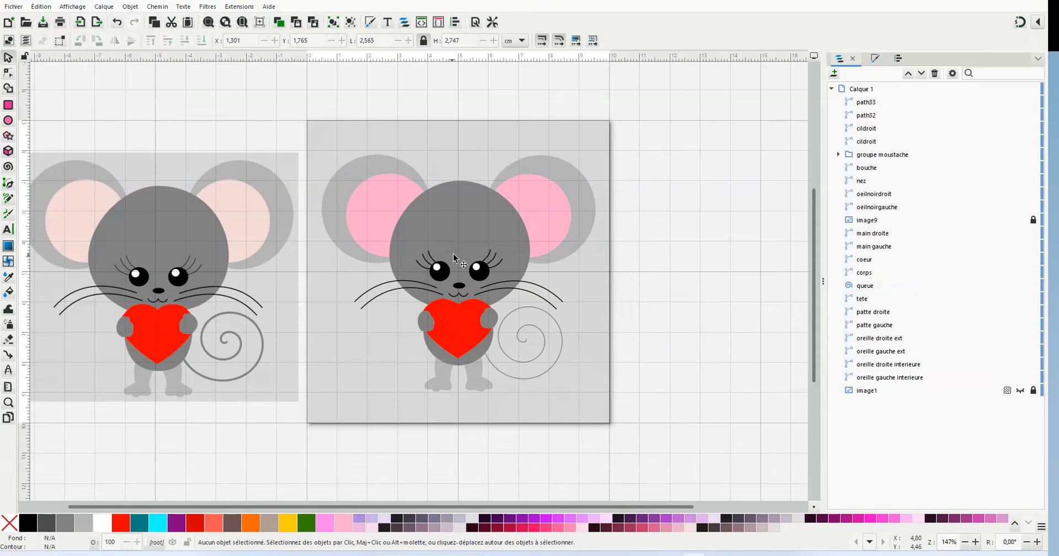
scroll(447, 260, up, 1)
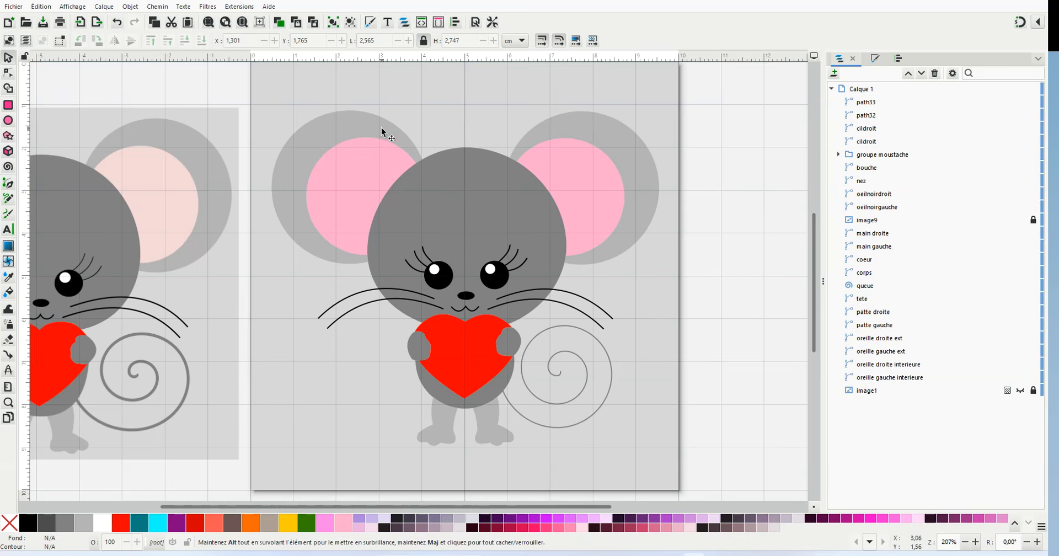
click(352, 126)
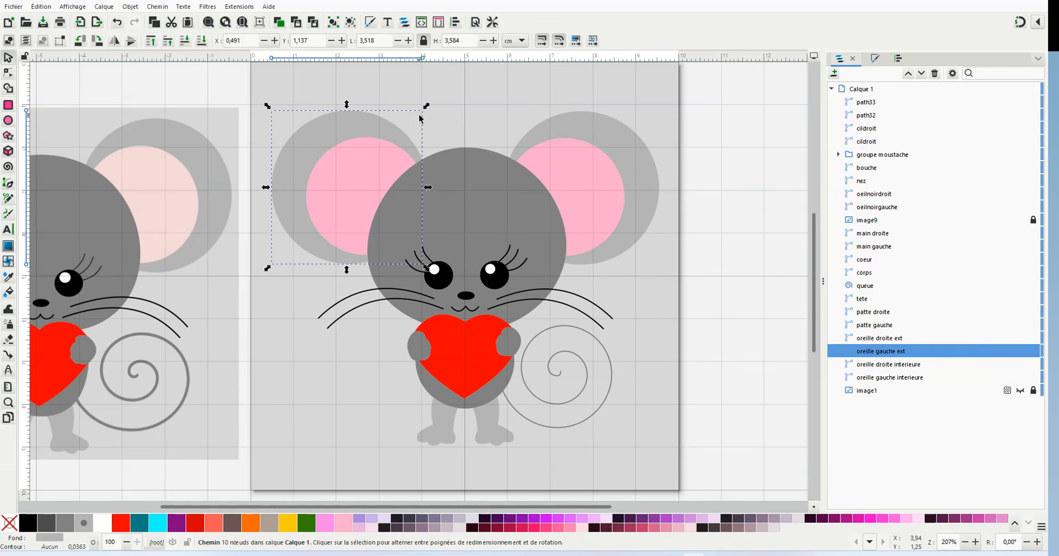
click(608, 131)
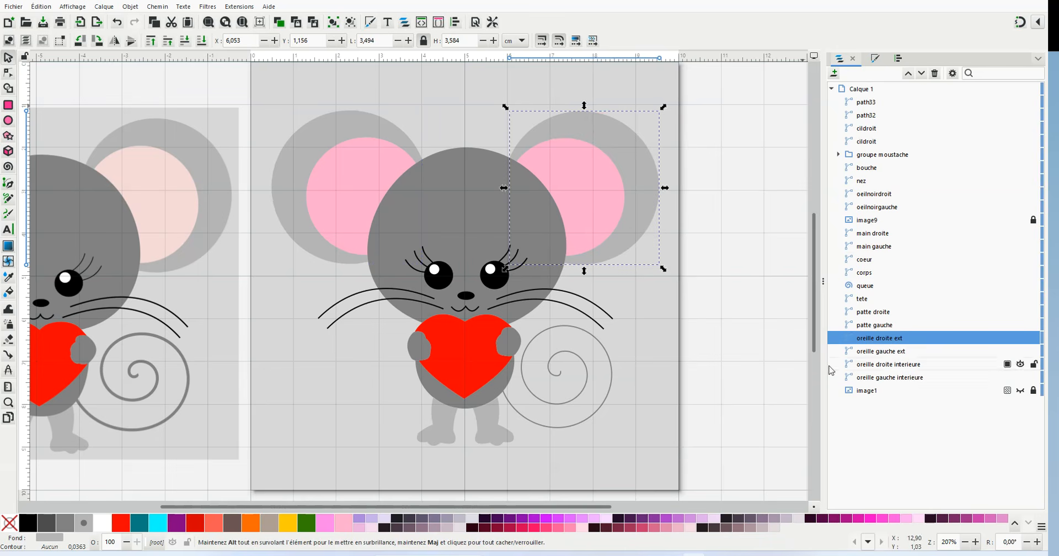
Set the stroke thickness (Épaisseur) of the spiral tail, queue, to 0.2 cm.
click(554, 331)
scroll(558, 418, up, 1)
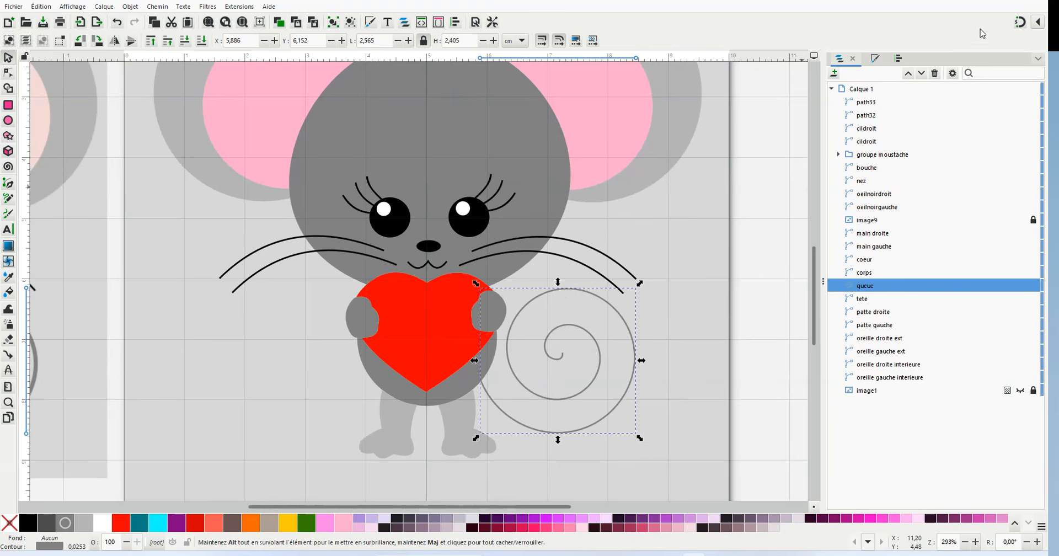
click(876, 59)
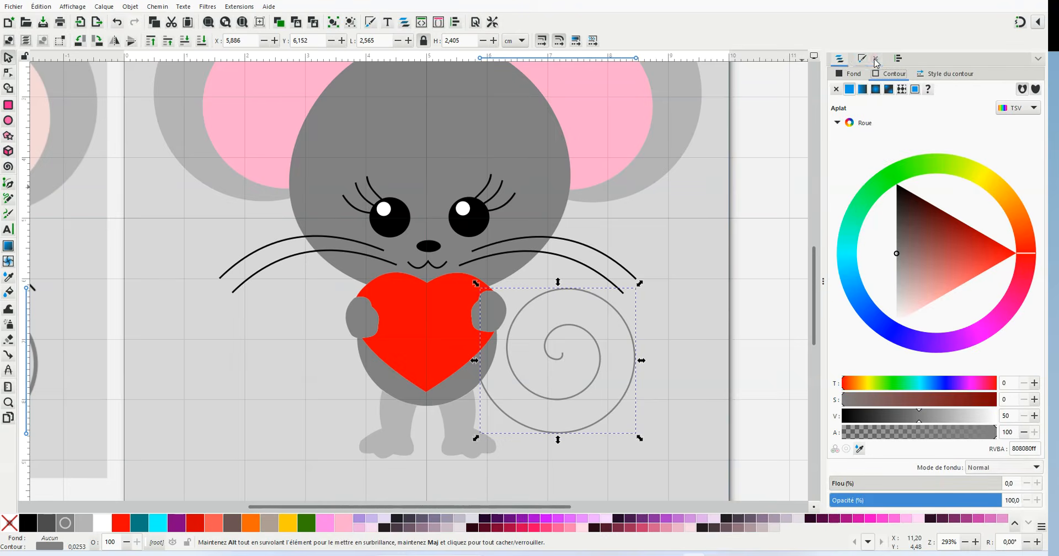
click(946, 74)
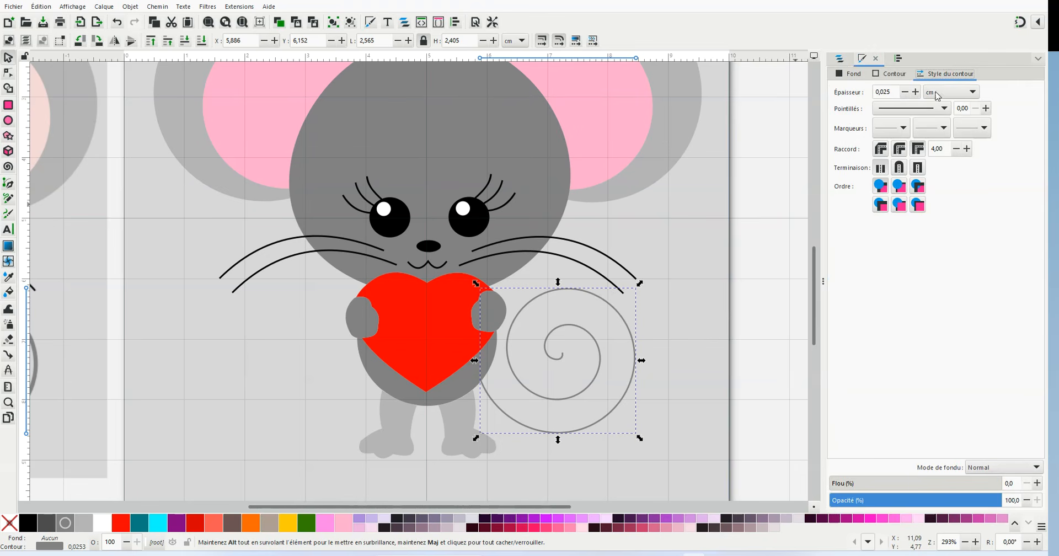
double_click(893, 91)
text(0,2)
key(Return)
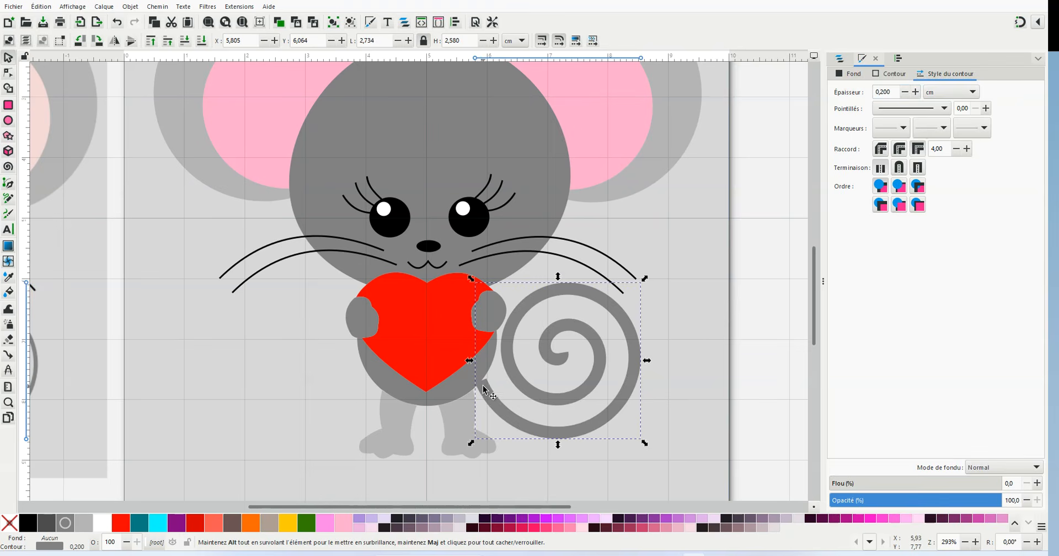
Move the spiral tail slightly toward the body so that its outer end overlaps the body's edge.
ctrl+scroll(482, 384, up, 4)
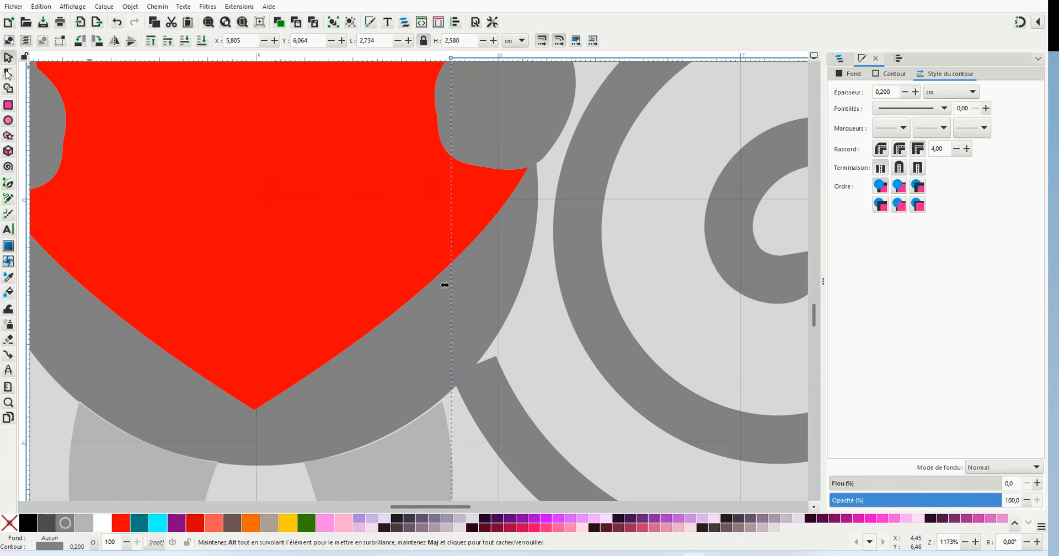
click(8, 59)
mouse_move(485, 382)
mouse_down()
mouse_move(474, 382)
mouse_move(514, 368)
mouse_move(483, 378)
mouse_up()
click(534, 359)
scroll(531, 311, down, 4)
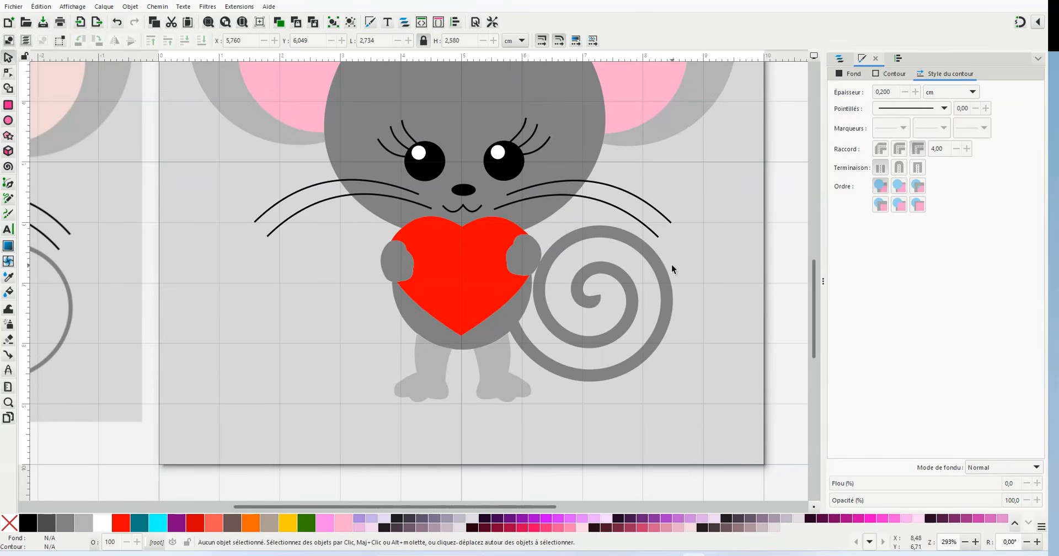
Move the two upper corner nodes of the leg beside the tail to close the gap beneath the body.
scroll(485, 375, up, 5)
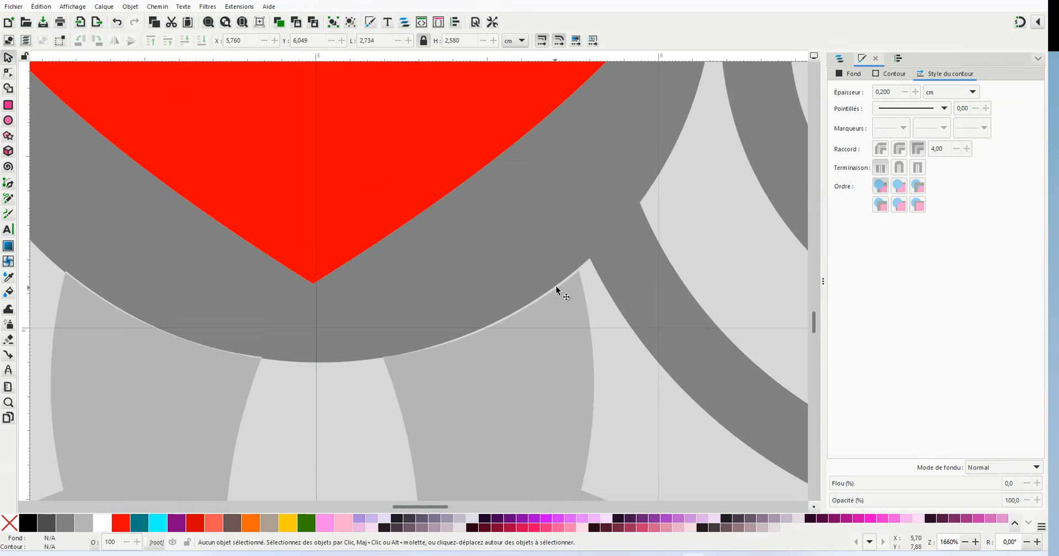
click(533, 327)
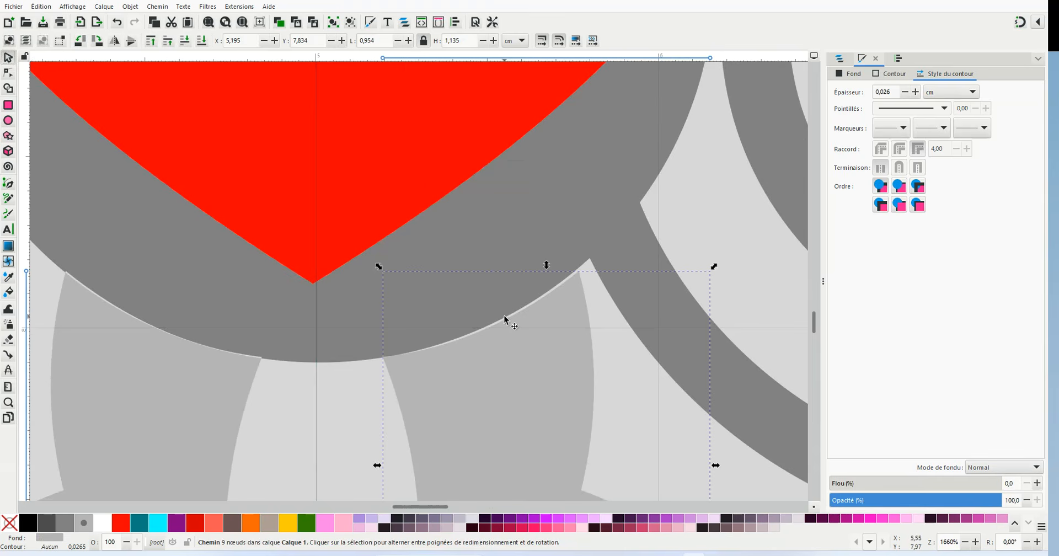
click(9, 73)
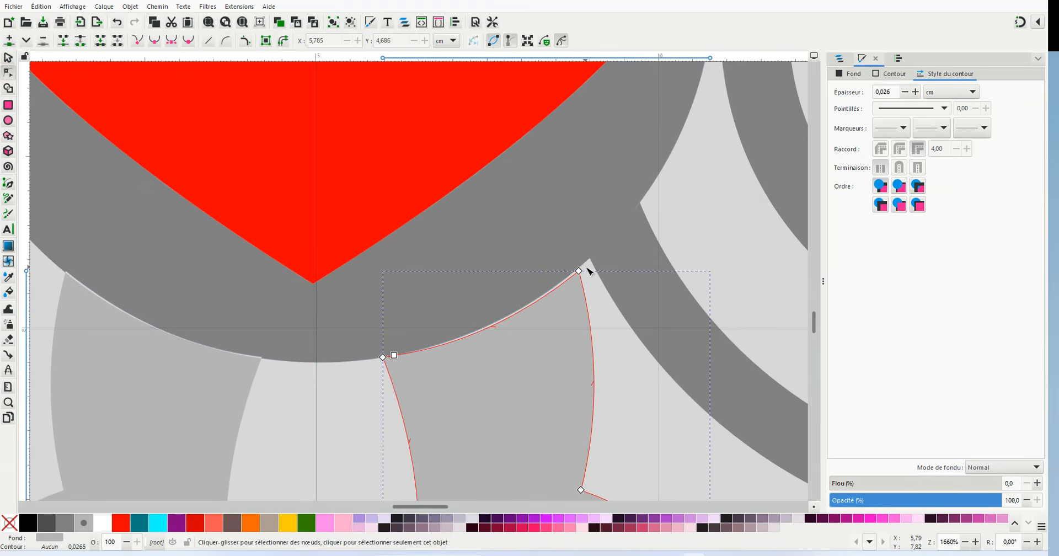
drag(579, 271, 578, 269)
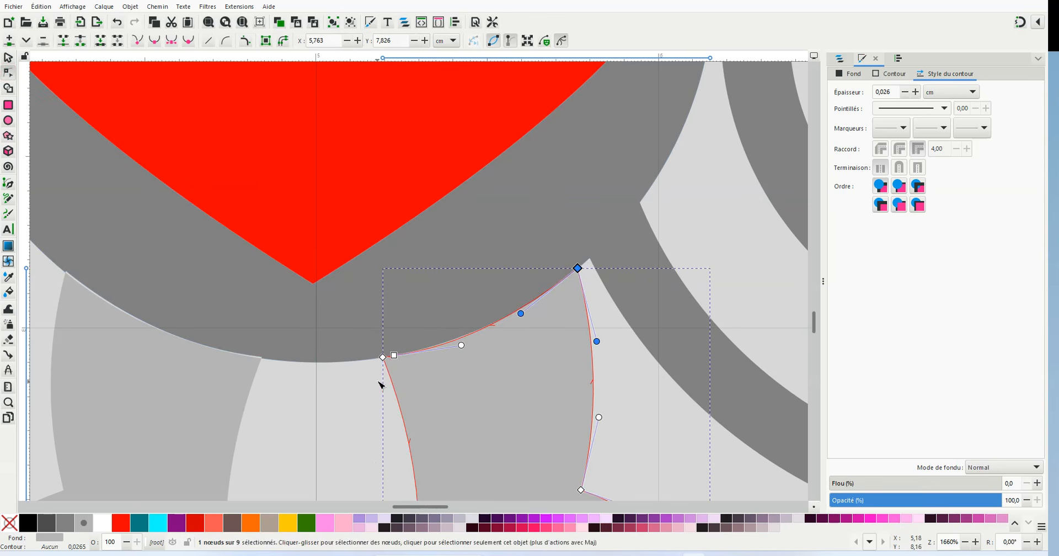
drag(382, 357, 385, 356)
click(356, 378)
drag(492, 324, 512, 338)
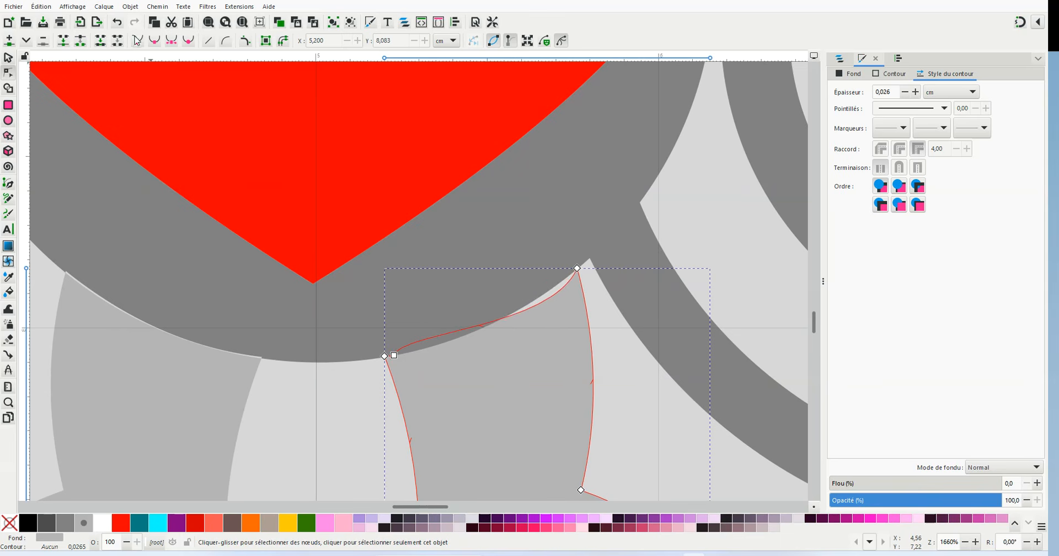
click(118, 23)
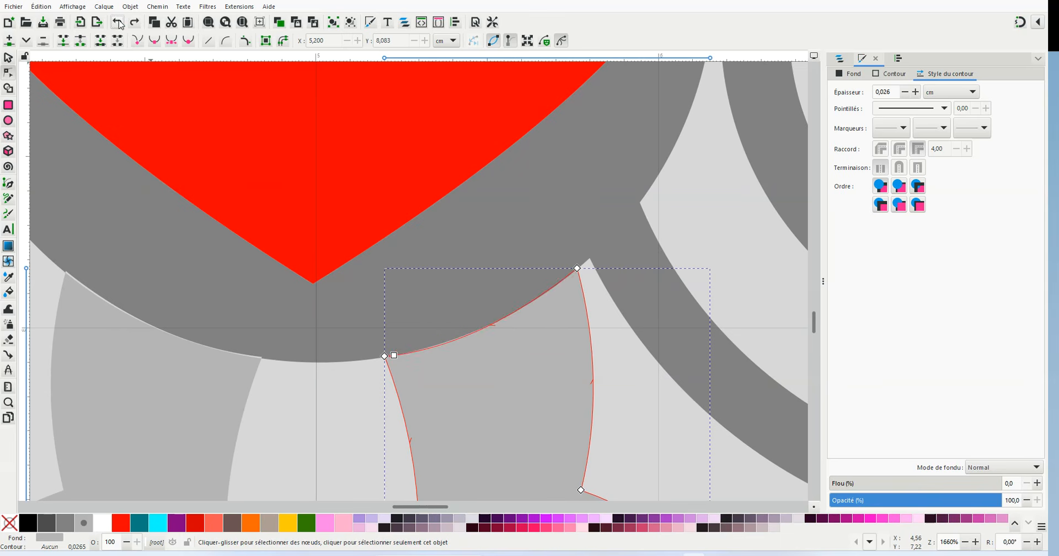
click(280, 433)
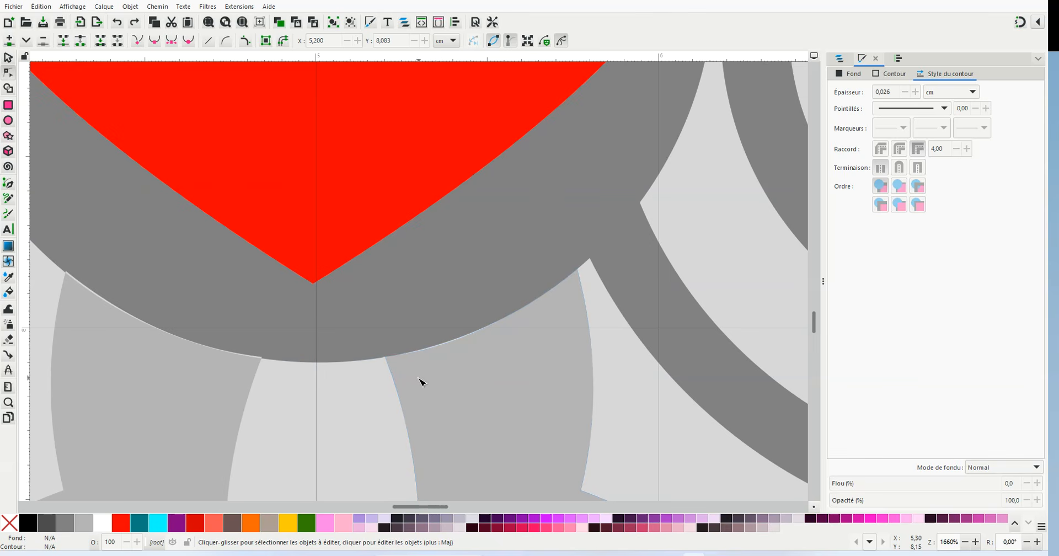
Shift both legs slightly upward so that their upper edges tuck under the body without a gap.
click(8, 58)
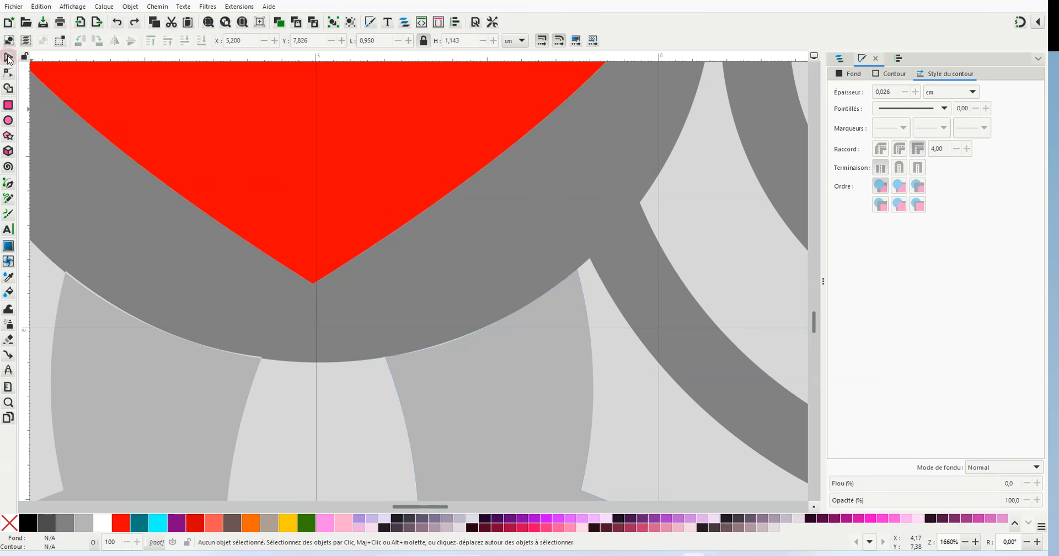
click(504, 395)
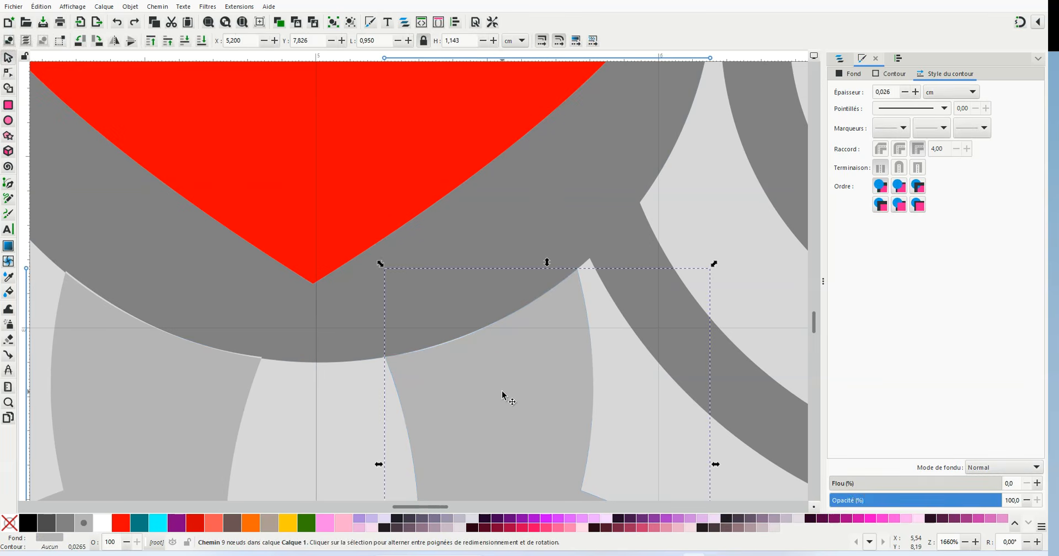
drag(500, 389, 497, 383)
click(189, 413)
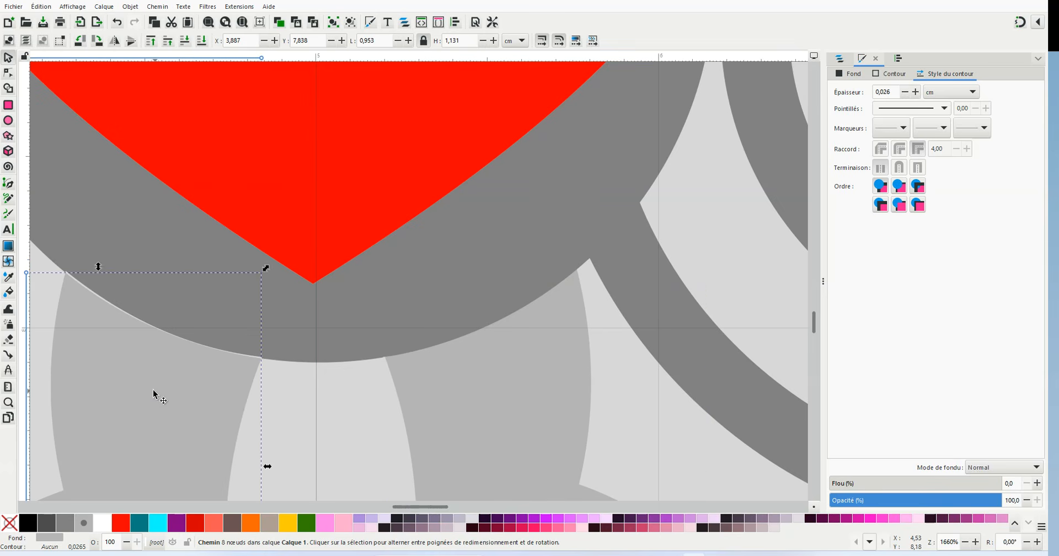
drag(151, 389, 154, 382)
ctrl+scroll(279, 394, down, 2)
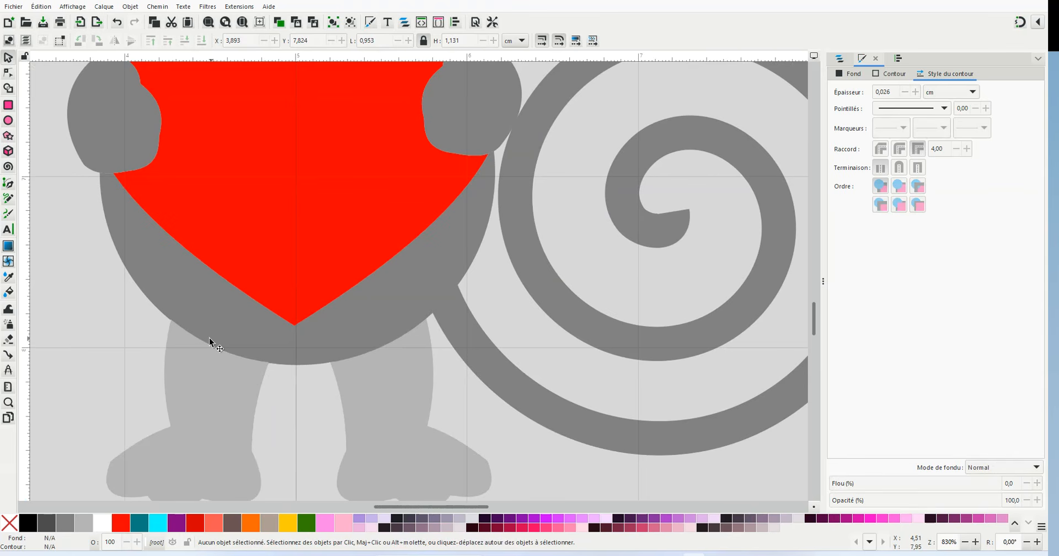
ctrl+scroll(359, 162, down, 1)
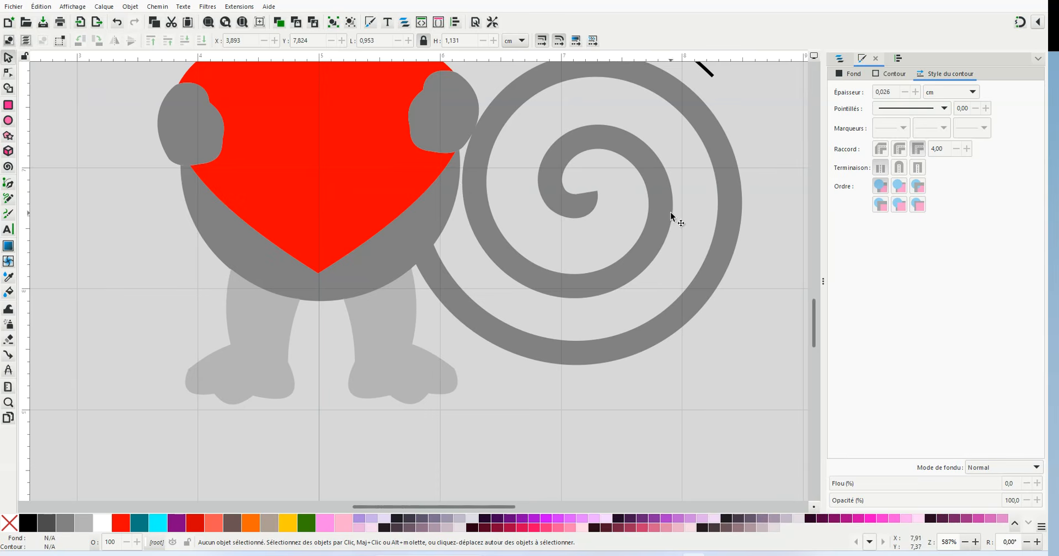
Convert the spiral tail's stroke into a satin column with Ink/Stitch's Trait en Satin.
click(617, 146)
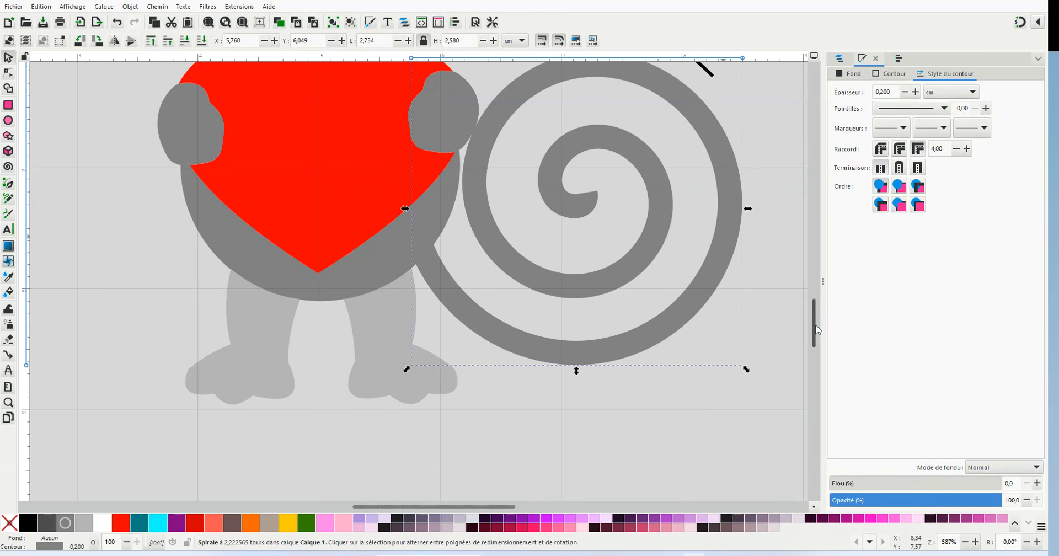
drag(818, 331, 819, 318)
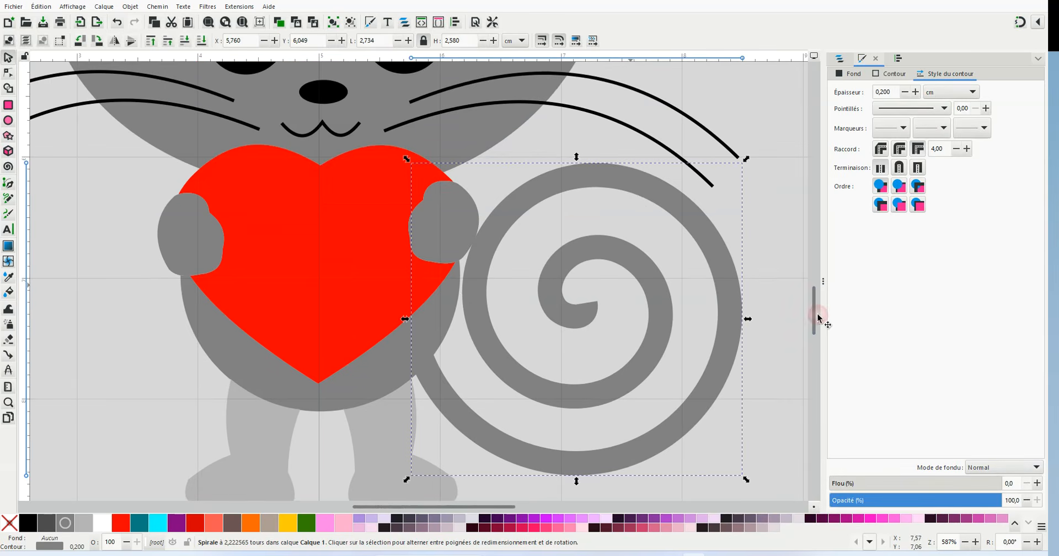
click(241, 7)
mouse_move(281, 155)
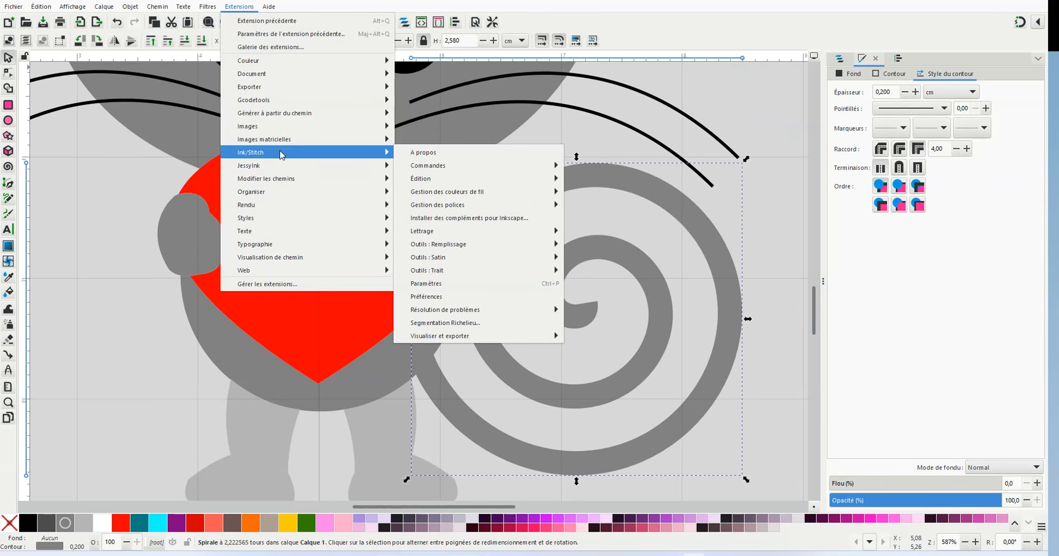
mouse_move(414, 261)
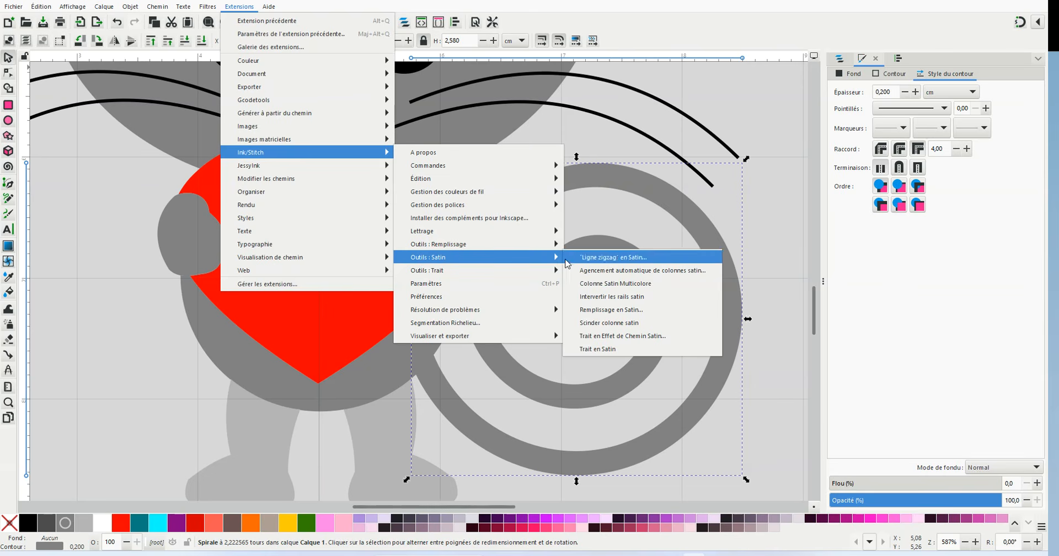
click(590, 350)
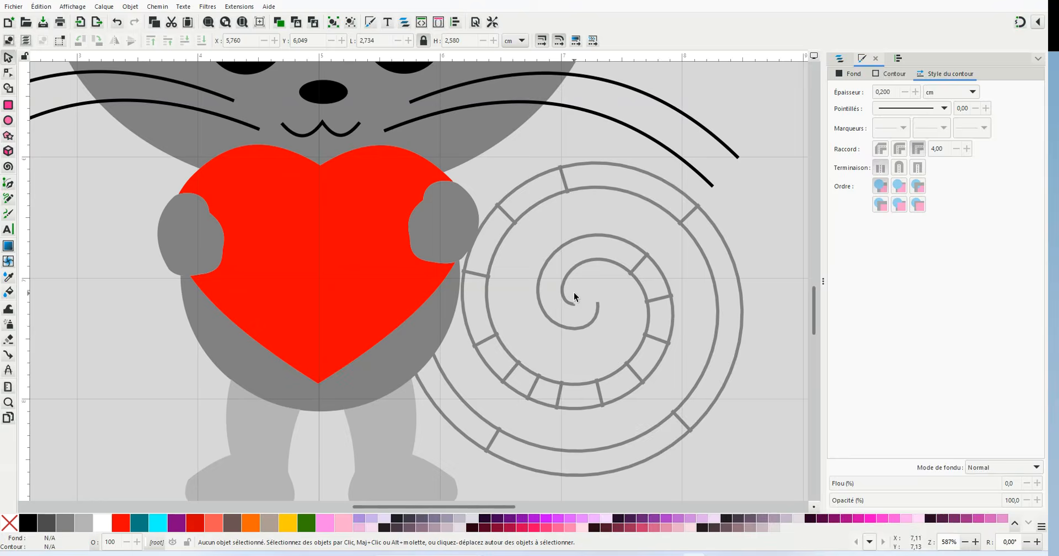
scroll(528, 242, down, 1)
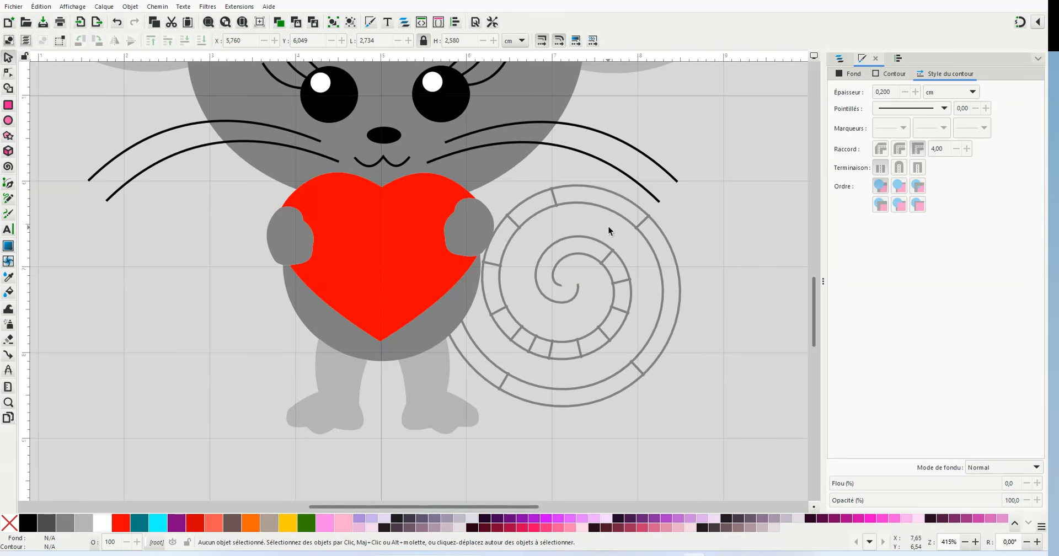
Generate an Ink/Stitch stitch plan preview of the satin spiral tail in Vue réaliste outside the canvas and inspect its stitches.
click(617, 214)
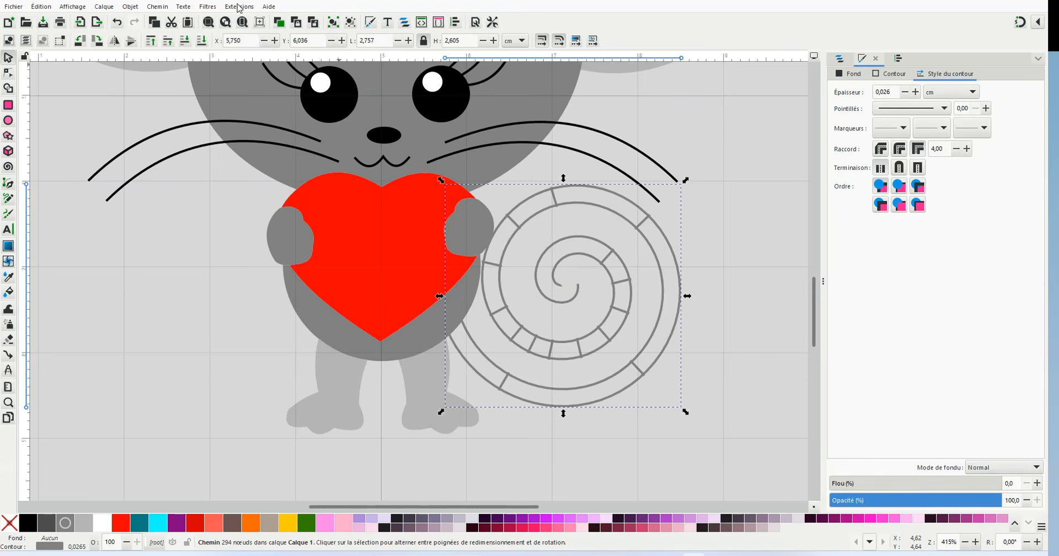
click(238, 7)
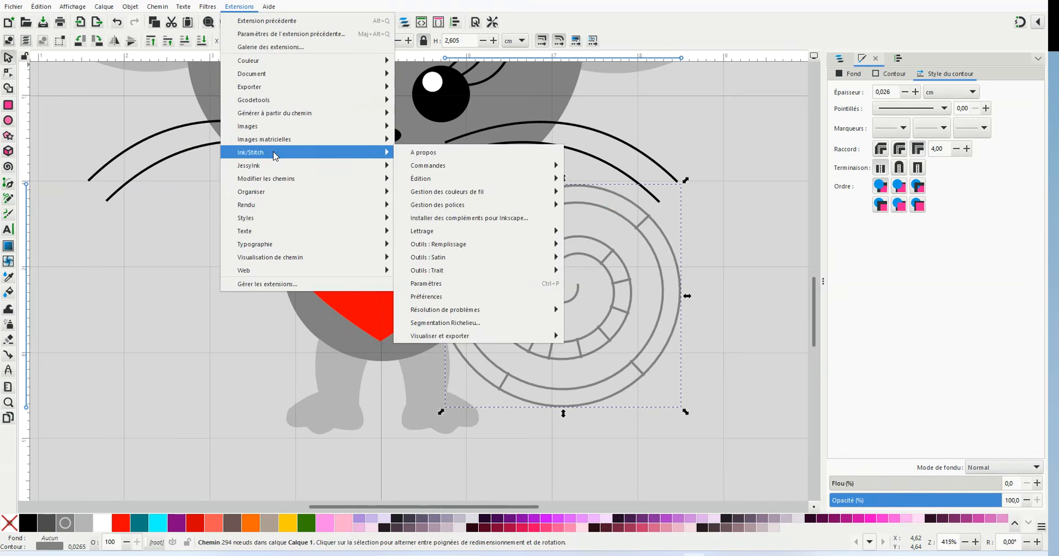
mouse_move(497, 336)
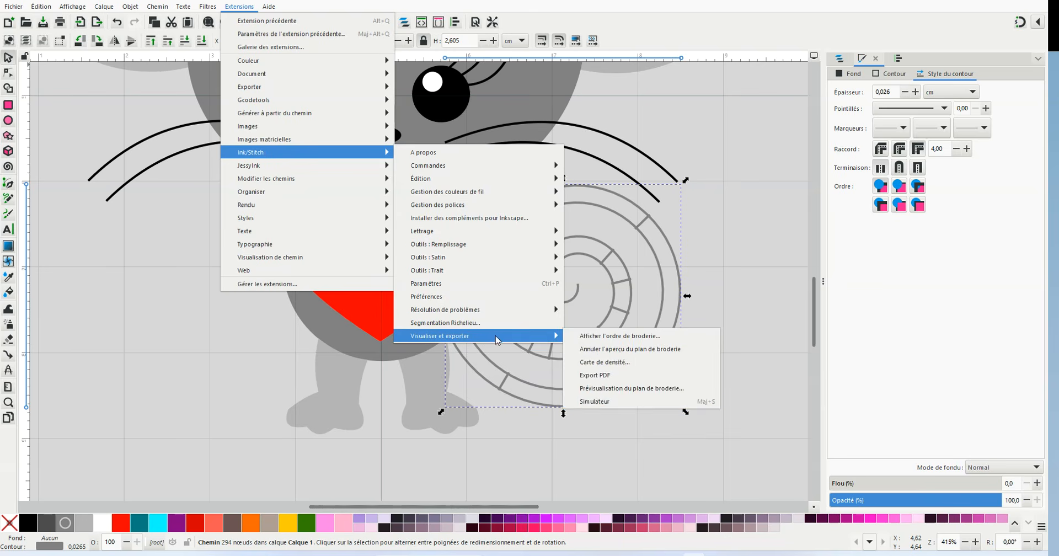
click(614, 389)
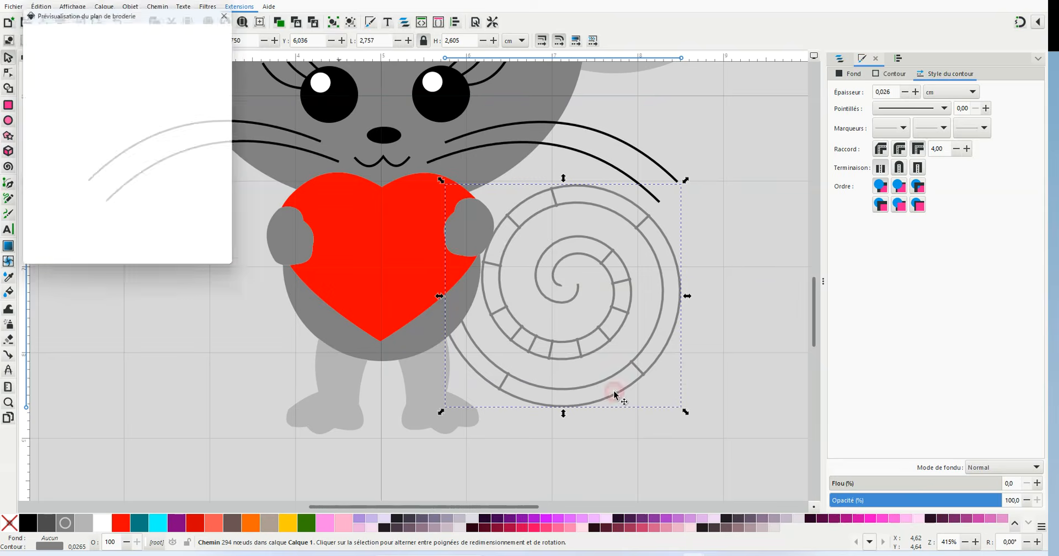
click(213, 264)
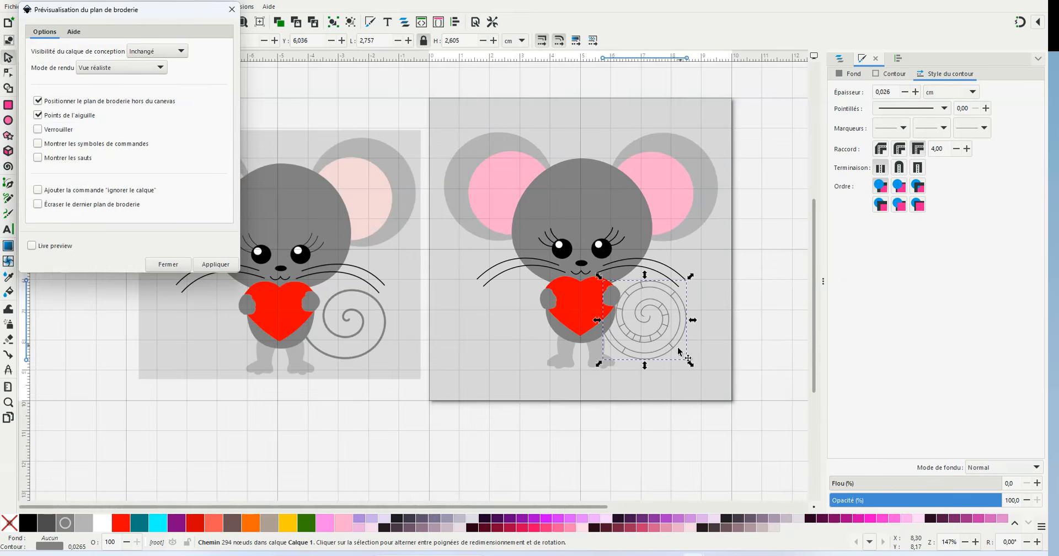
drag(568, 507, 697, 507)
scroll(728, 317, up, 5)
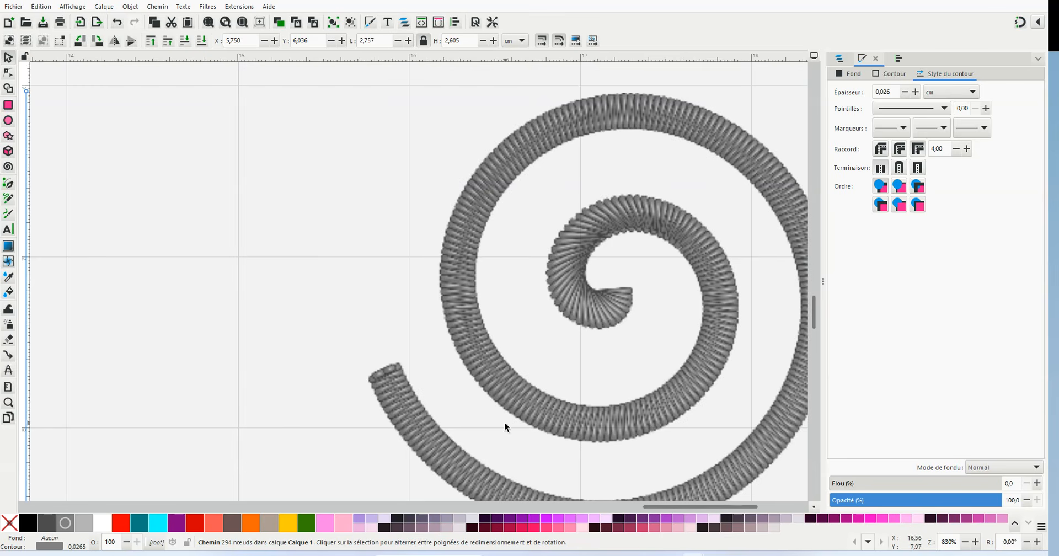
scroll(504, 425, down, 2)
scroll(230, 236, down, 3)
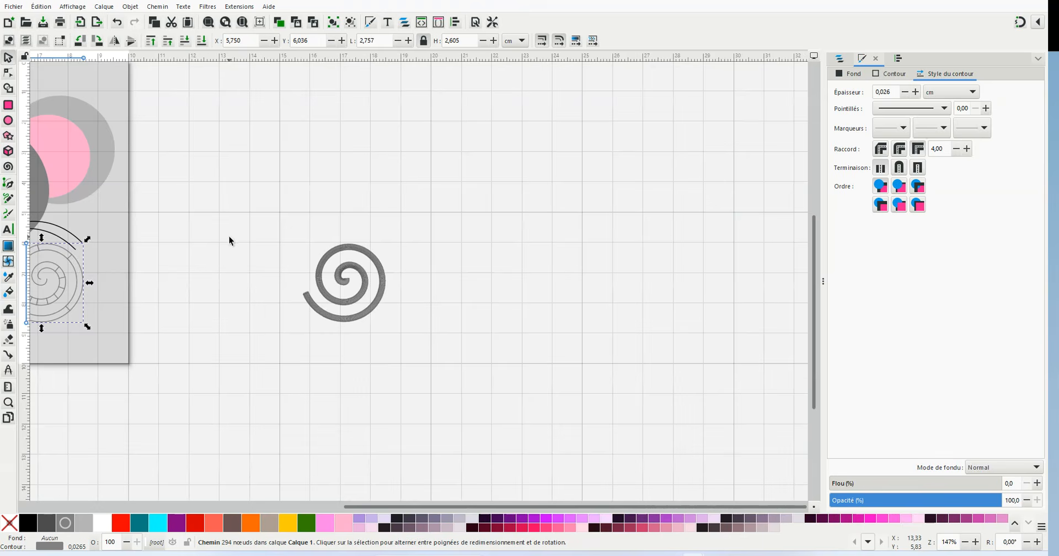
Delete the tail's stitch plan preview placed outside the canvas.
click(357, 250)
key(Delete)
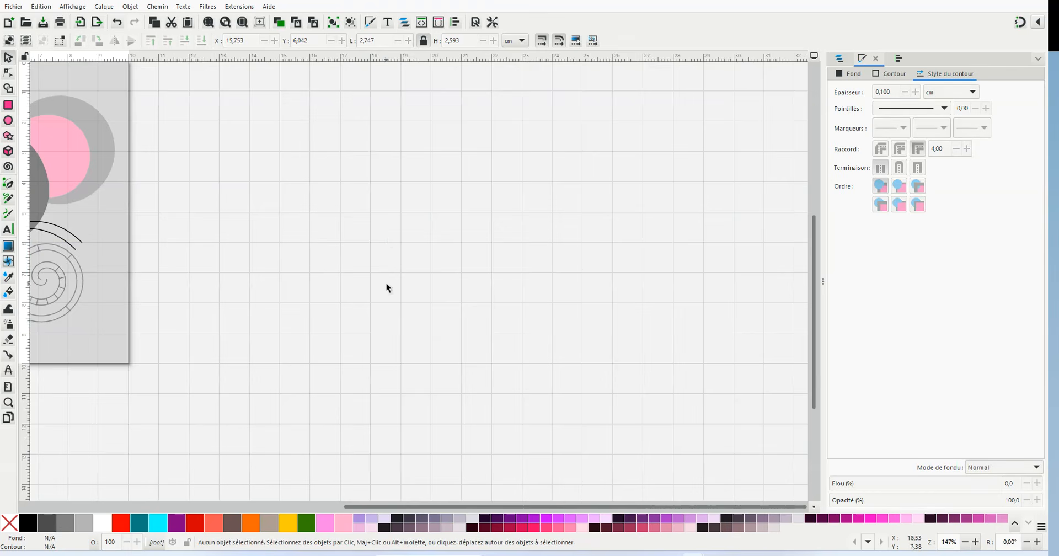
drag(459, 506, 210, 519)
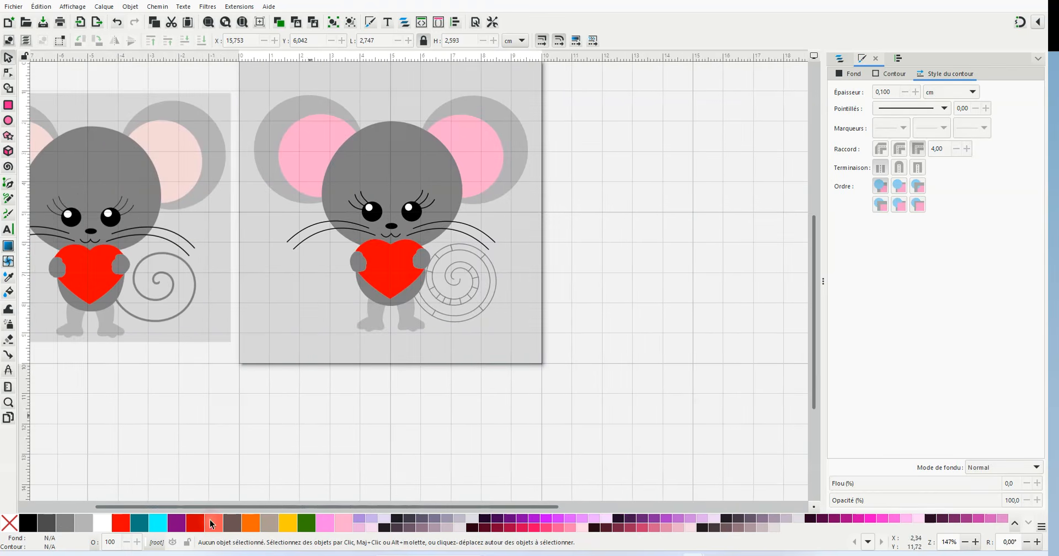
Set the whisker group's running-stitch Répétitions to 2 in the Ink/Stitch parameters and apply the settings.
scroll(295, 190, up, 1)
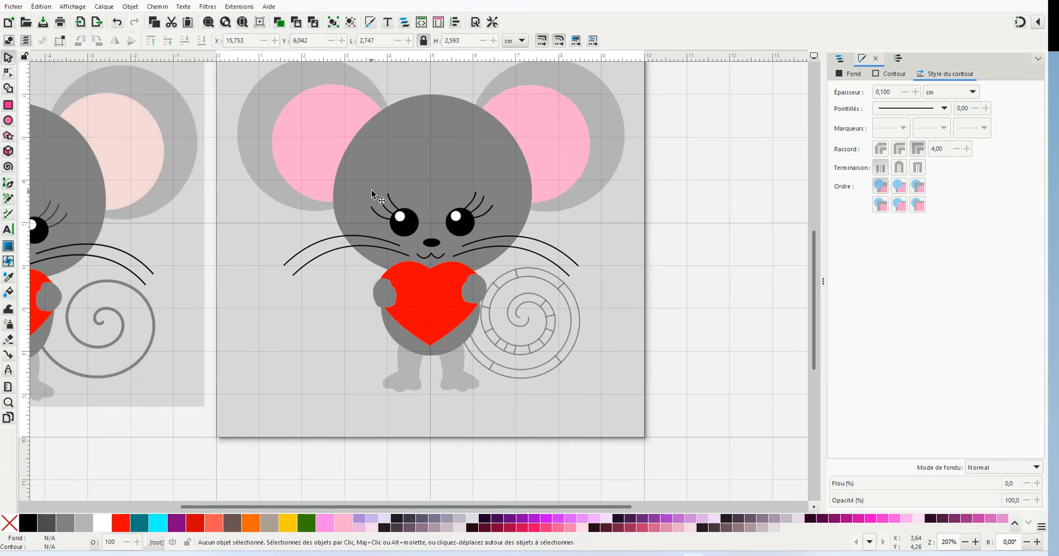
scroll(374, 196, up, 1)
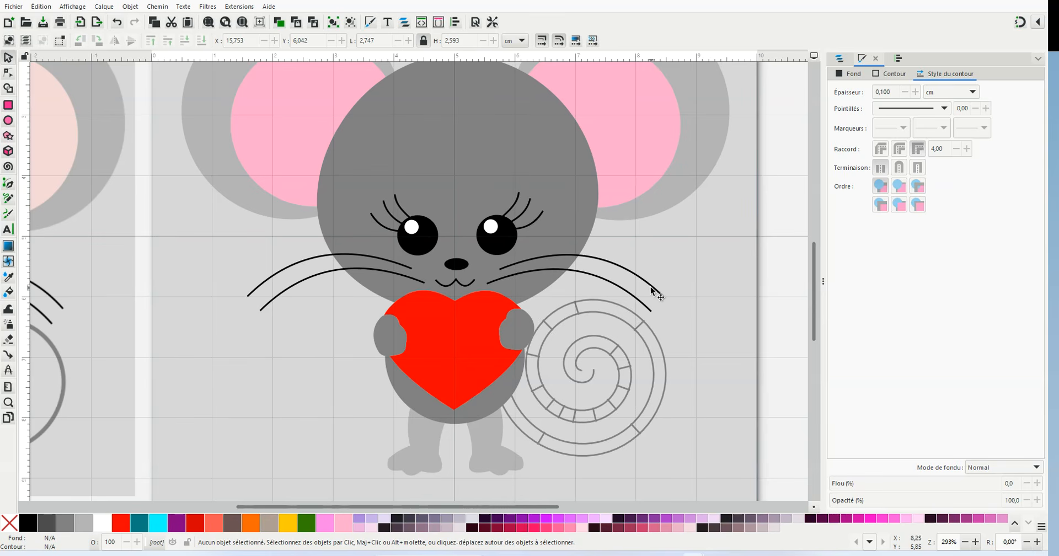
click(587, 256)
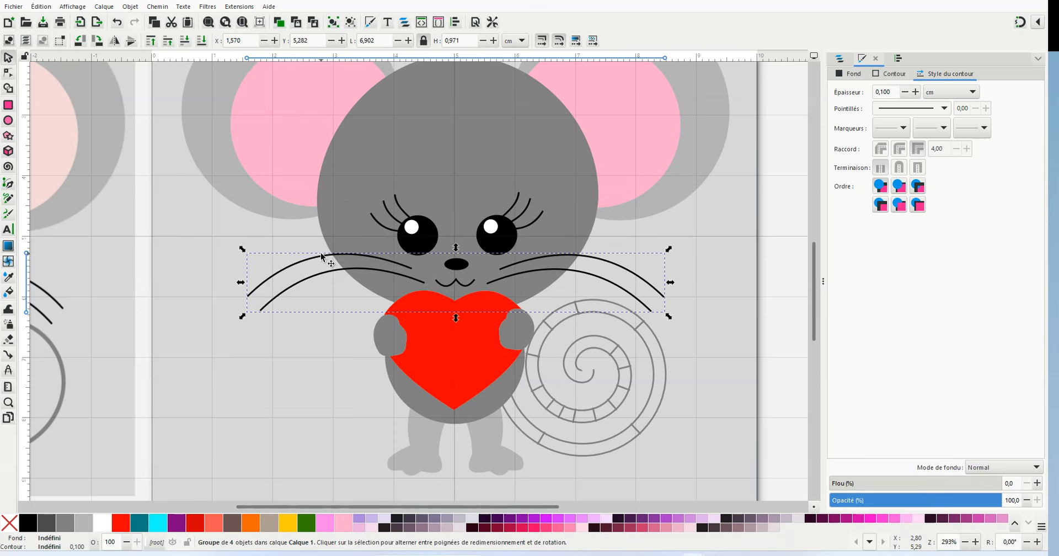
click(240, 8)
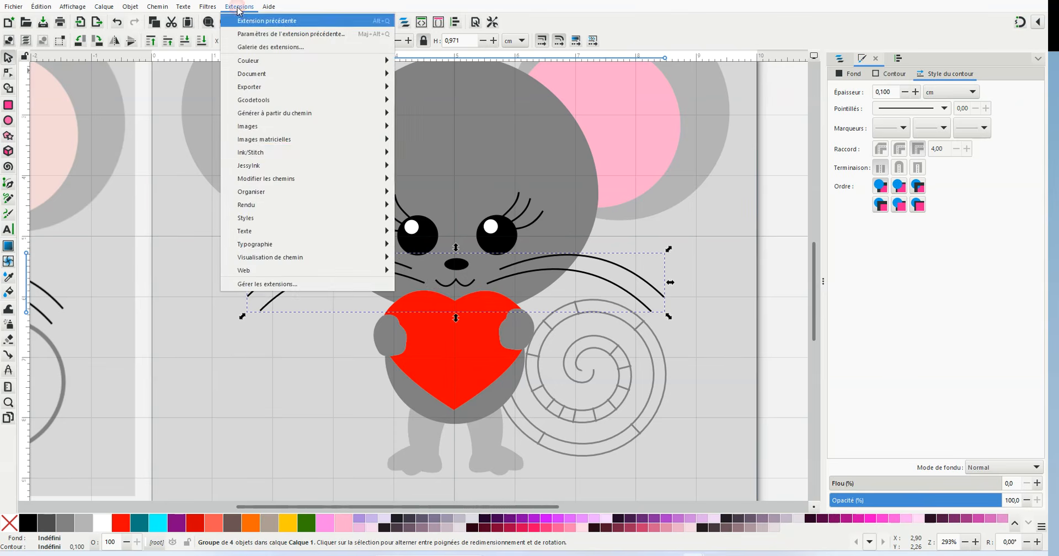
mouse_move(274, 155)
mouse_move(448, 272)
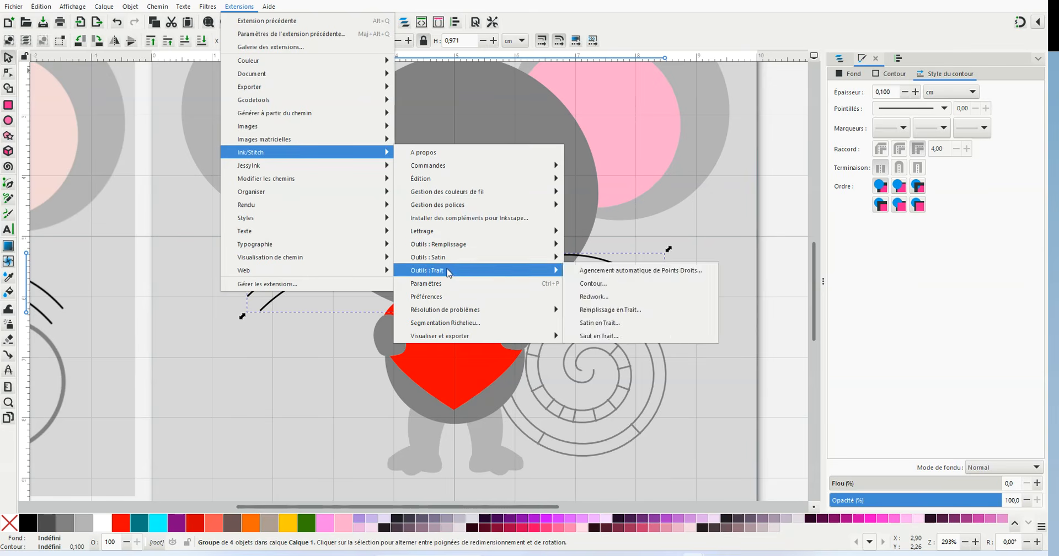
click(419, 284)
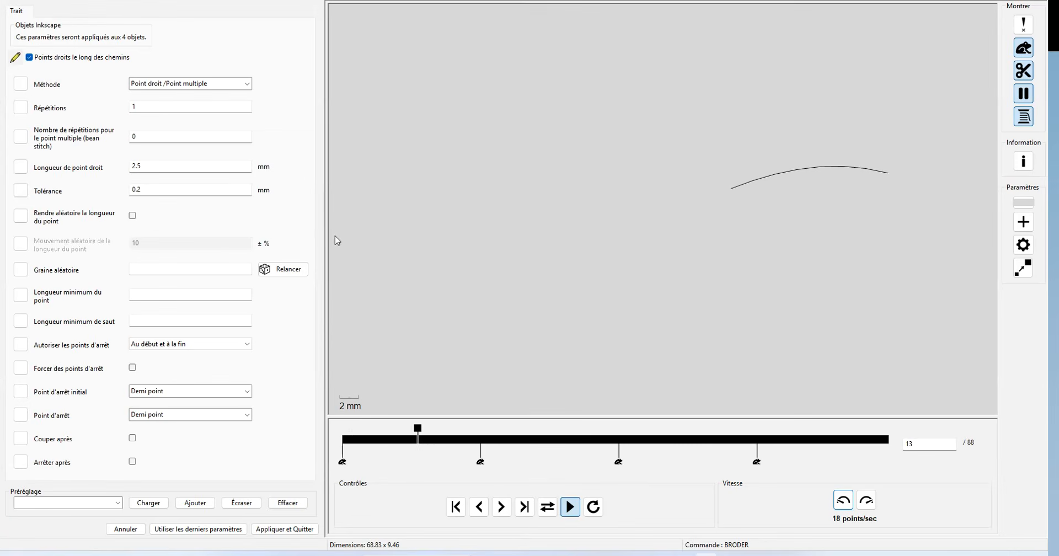
click(131, 106)
text(2)
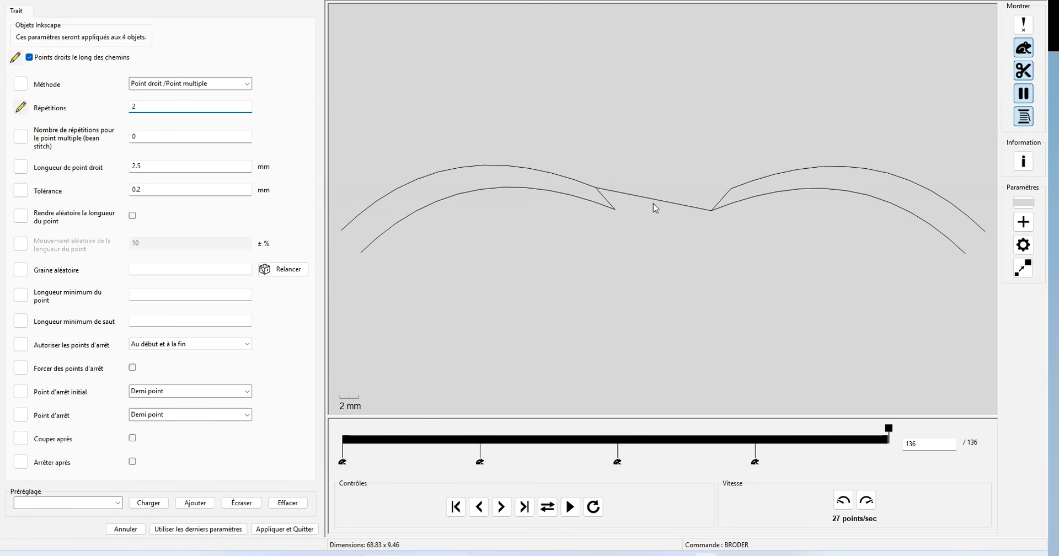
click(284, 530)
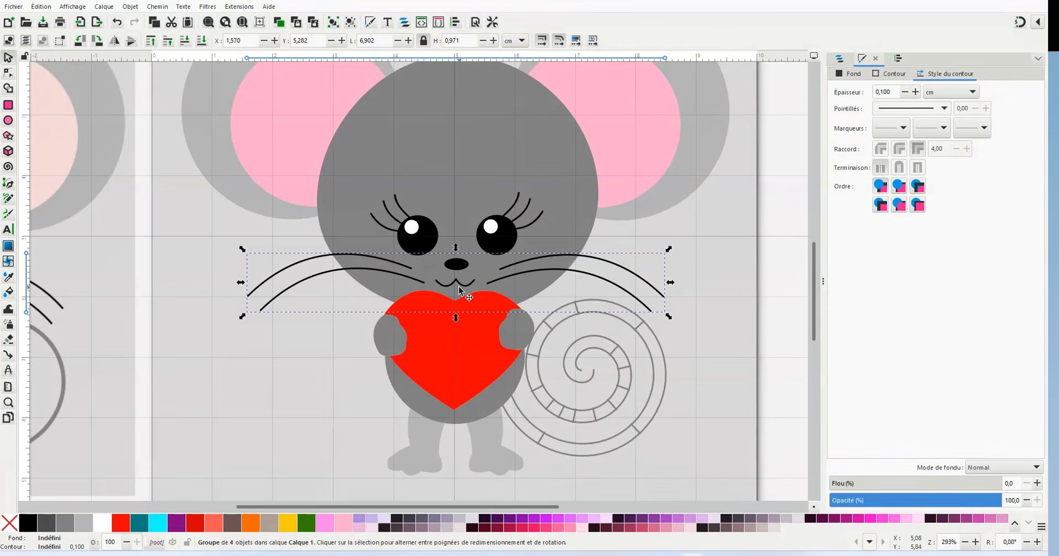
Select the mouth curve beneath the nose and examine its line closely.
ctrl+click(459, 286)
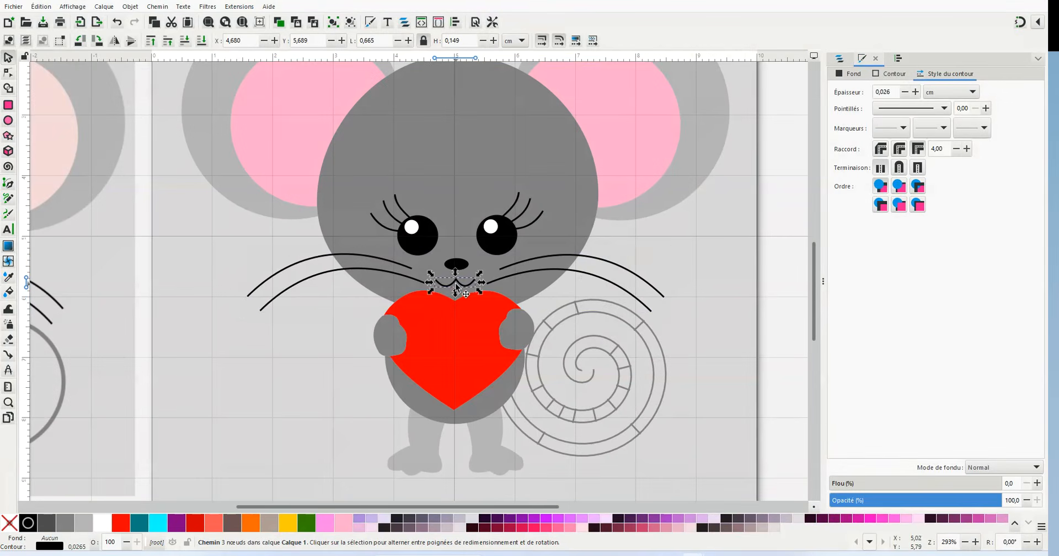
scroll(461, 283, up, 4)
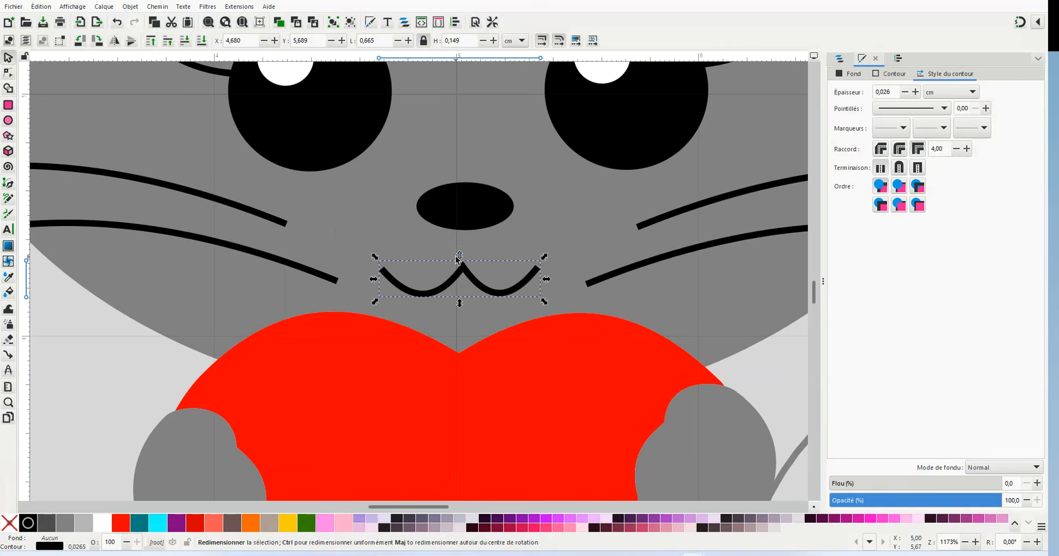
scroll(499, 266, down, 1)
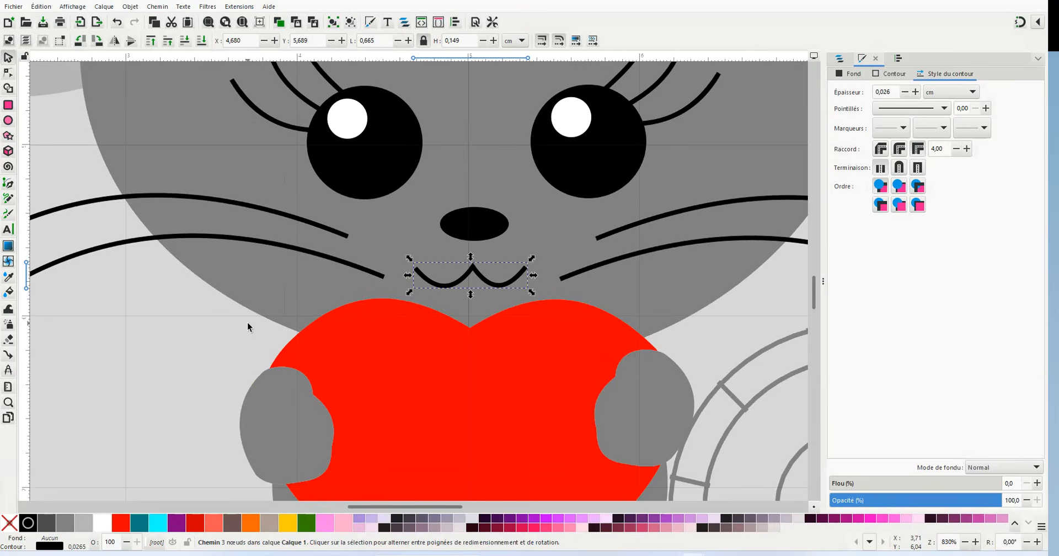
key(Escape)
scroll(556, 286, down, 3)
scroll(760, 280, down, 1)
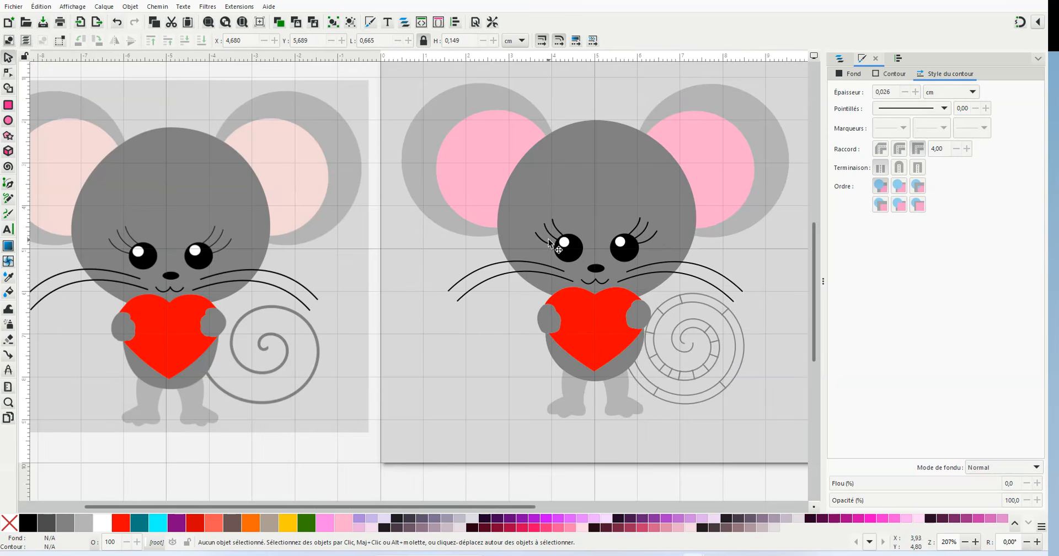
Flatten the head and the black eye farther from the tail with Aplatir, checking the cutout by temporarily moving the eye.
scroll(556, 242, up, 3)
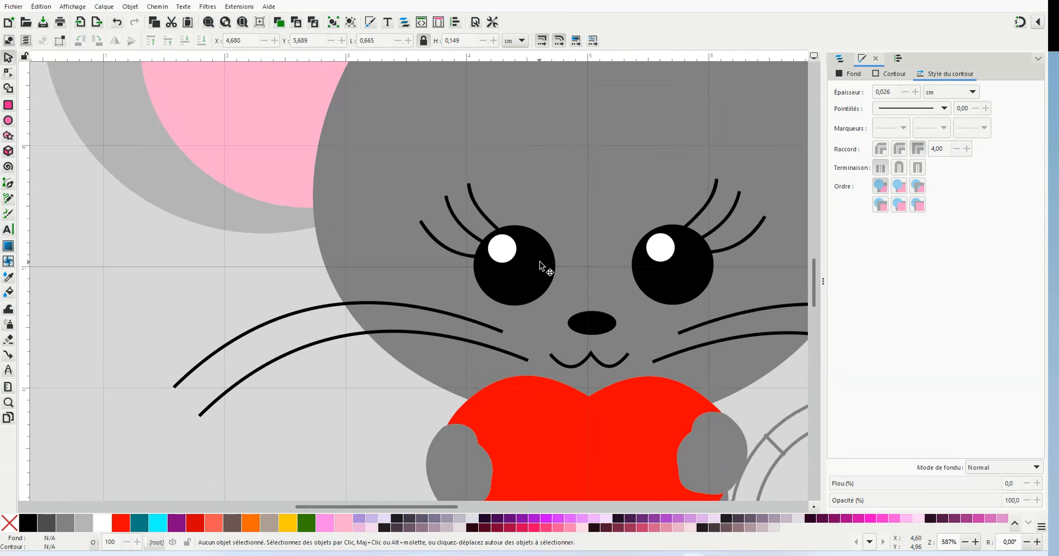
scroll(533, 263, down, 1)
drag(453, 506, 519, 507)
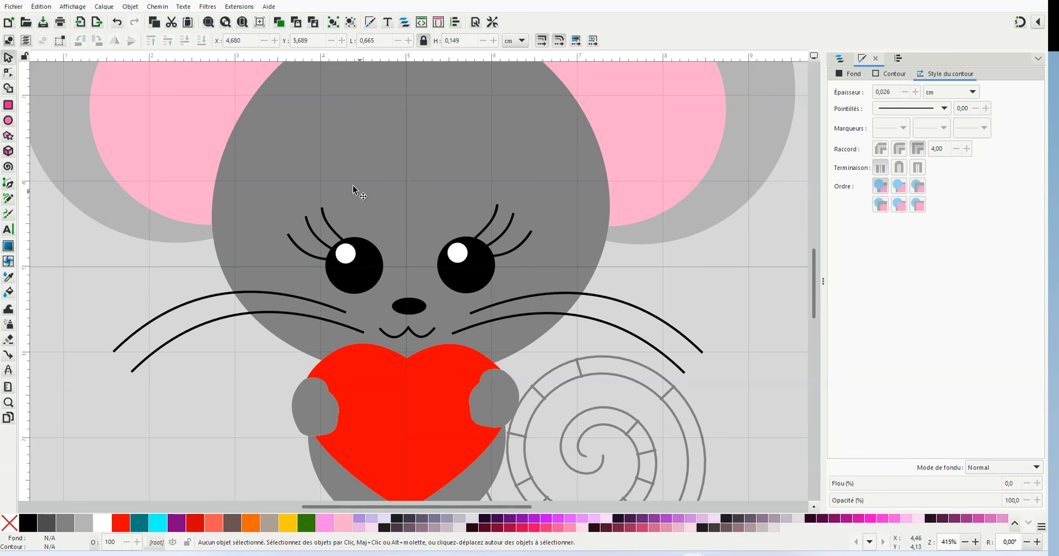
click(365, 253)
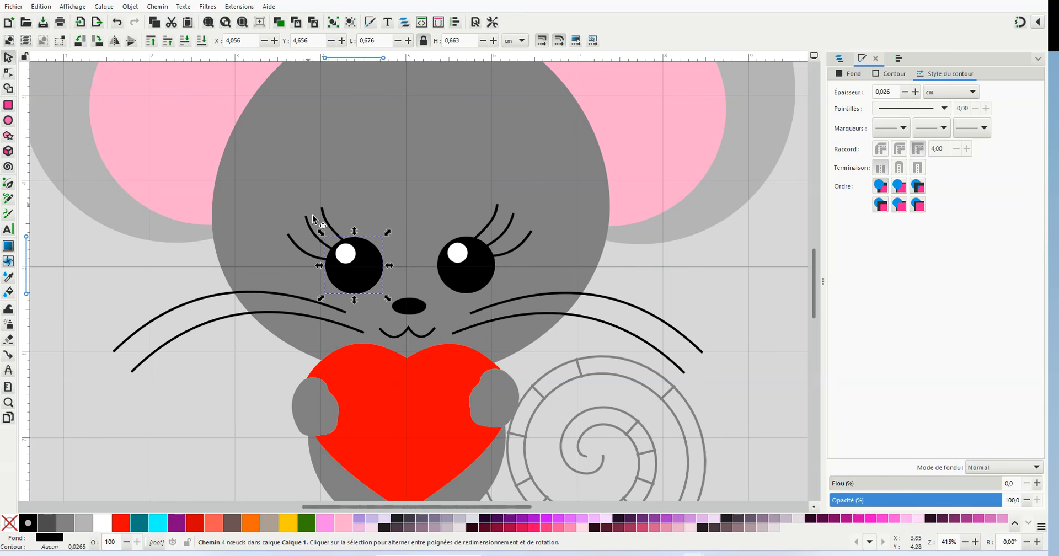
shift+click(281, 173)
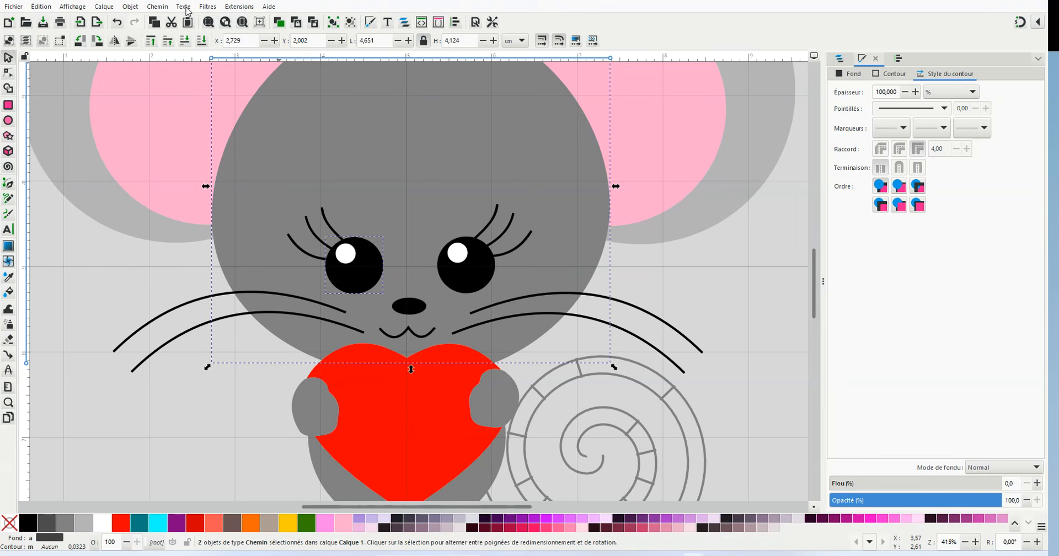
click(157, 7)
click(216, 194)
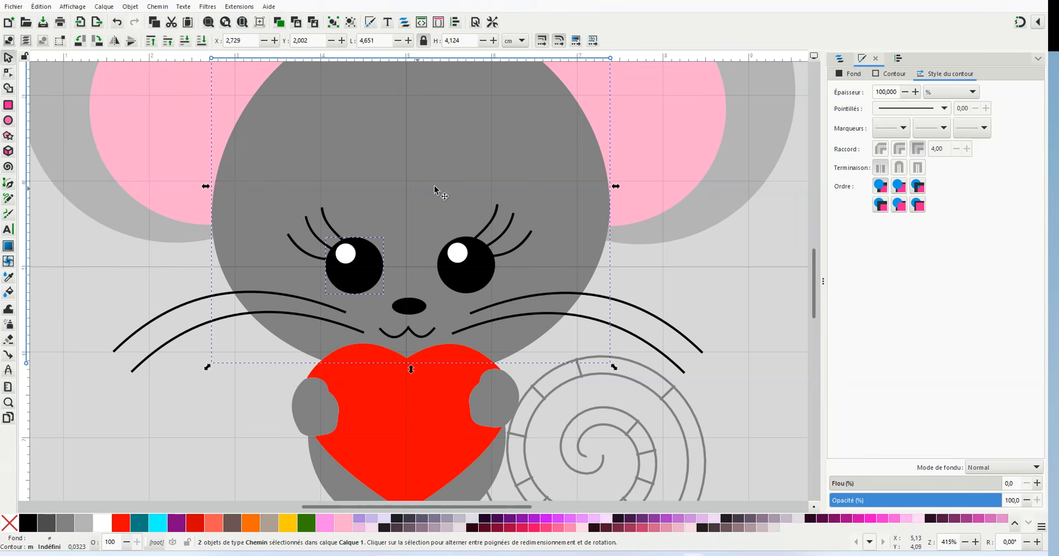
click(451, 188)
click(109, 276)
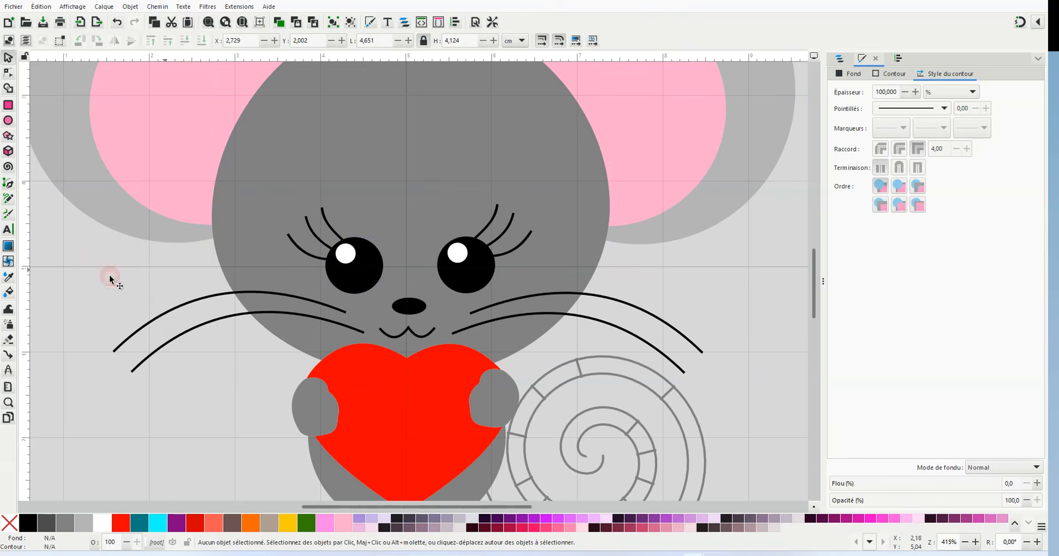
click(367, 269)
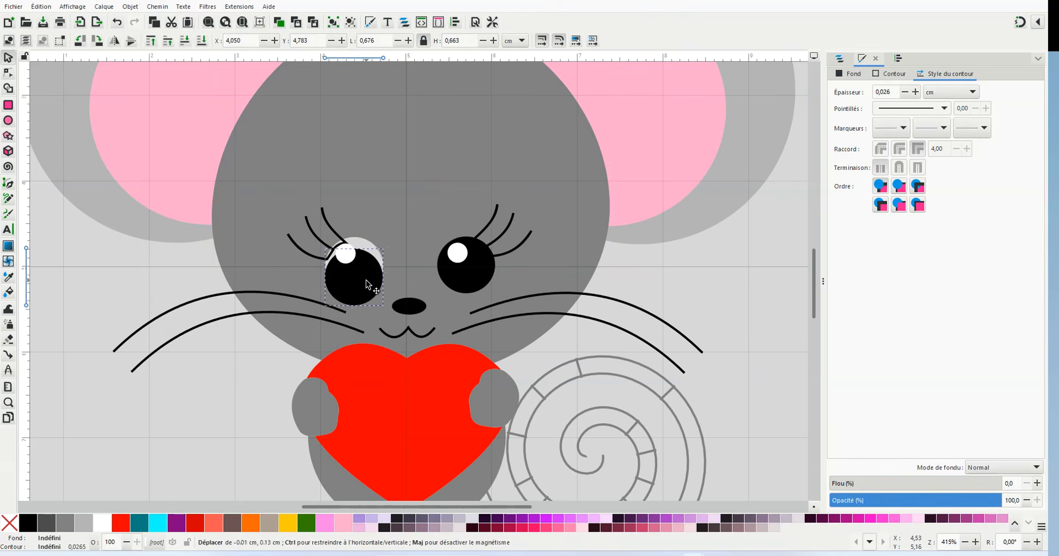
click(117, 21)
Flatten the head and the black eye nearer the tail with Aplatir, checking the cutout by temporarily moving that eye.
click(427, 154)
click(408, 160)
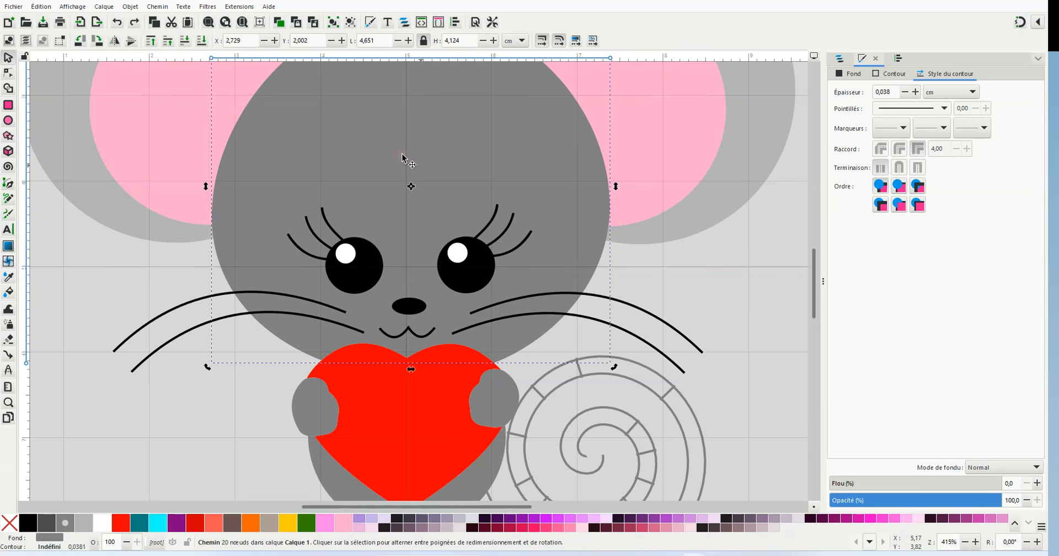
shift+click(482, 273)
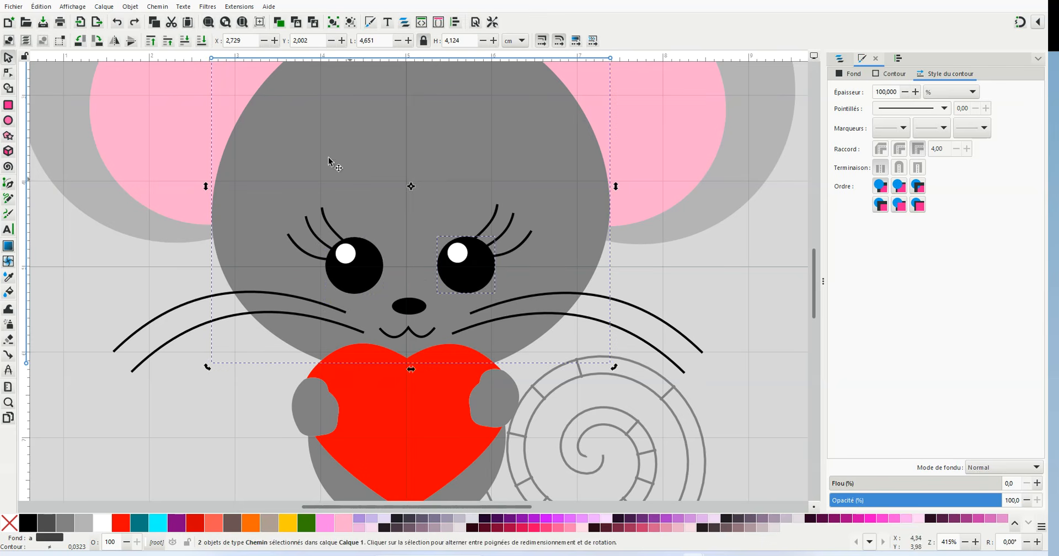
click(158, 6)
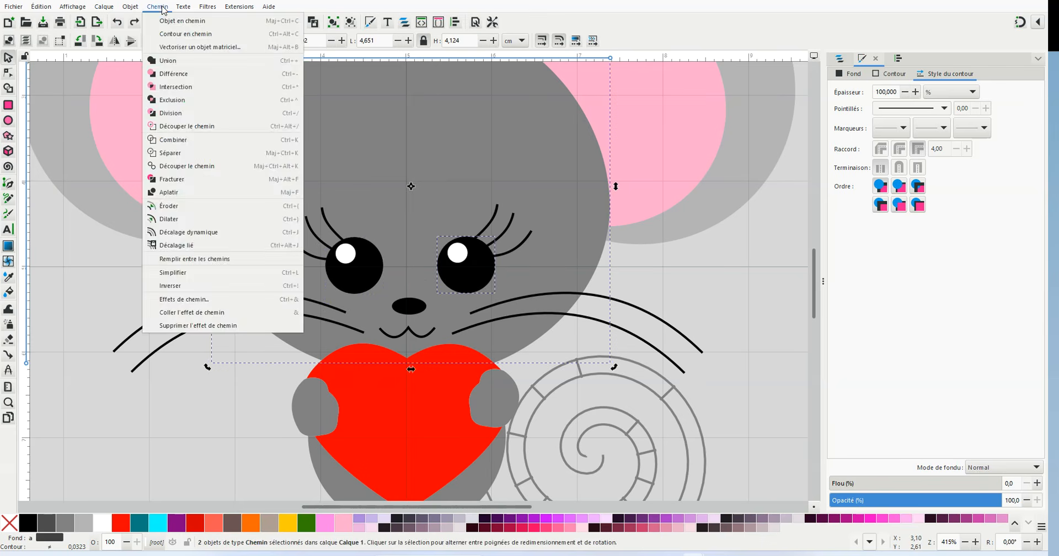
click(203, 193)
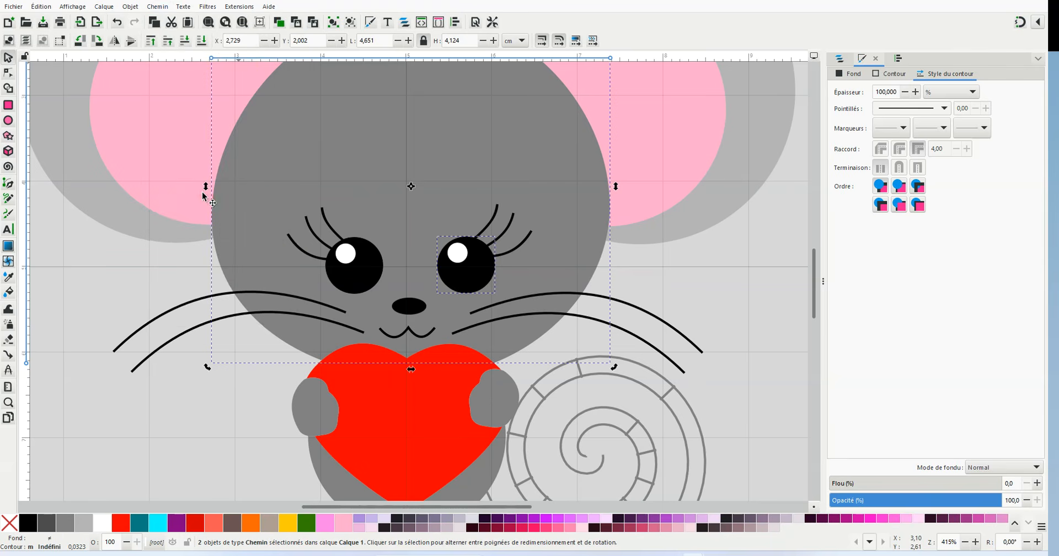
click(699, 274)
click(485, 273)
drag(484, 273, 508, 299)
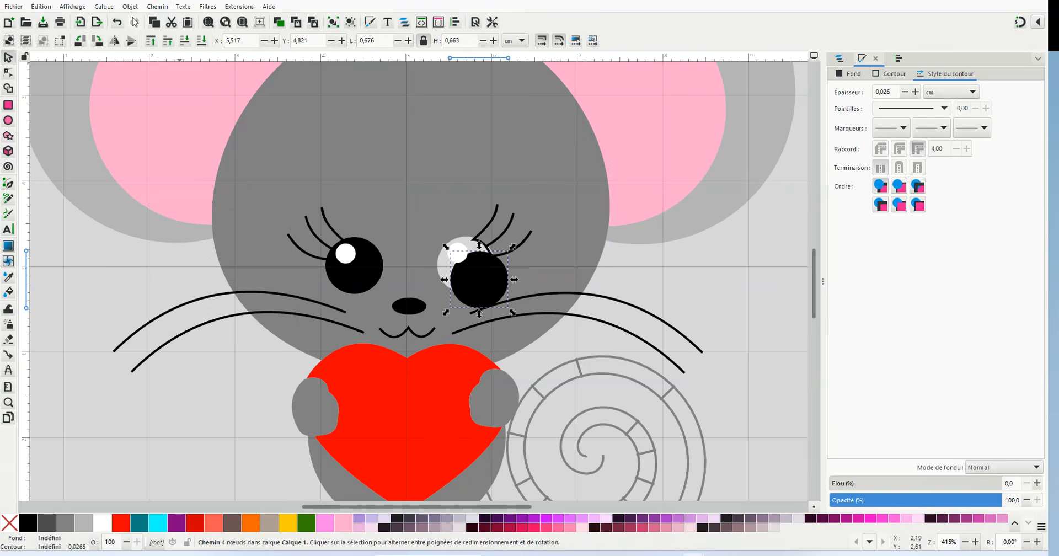
click(117, 23)
Flatten the mouse's black nose and the head together with Aplatir.
click(408, 147)
click(413, 312)
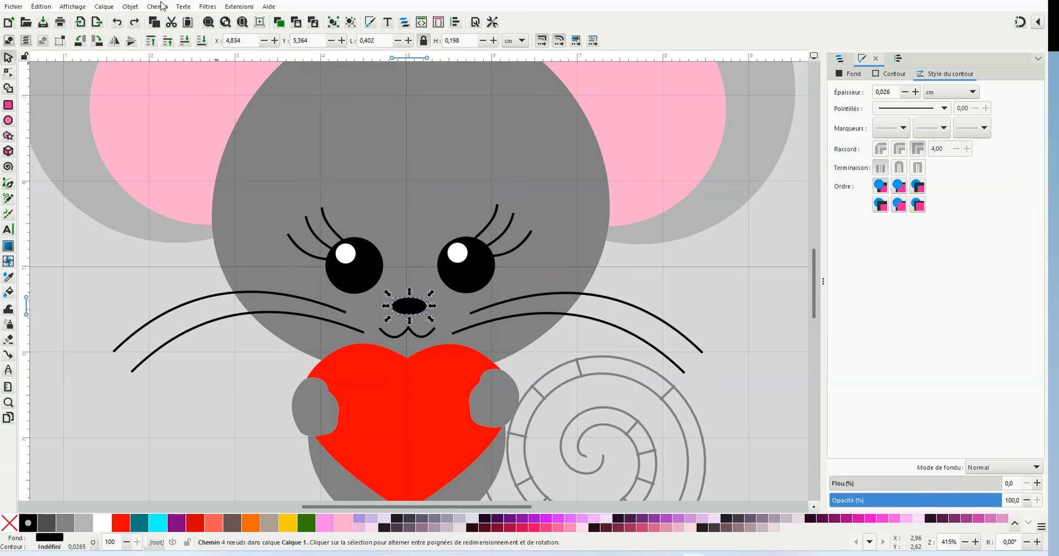
shift+click(295, 145)
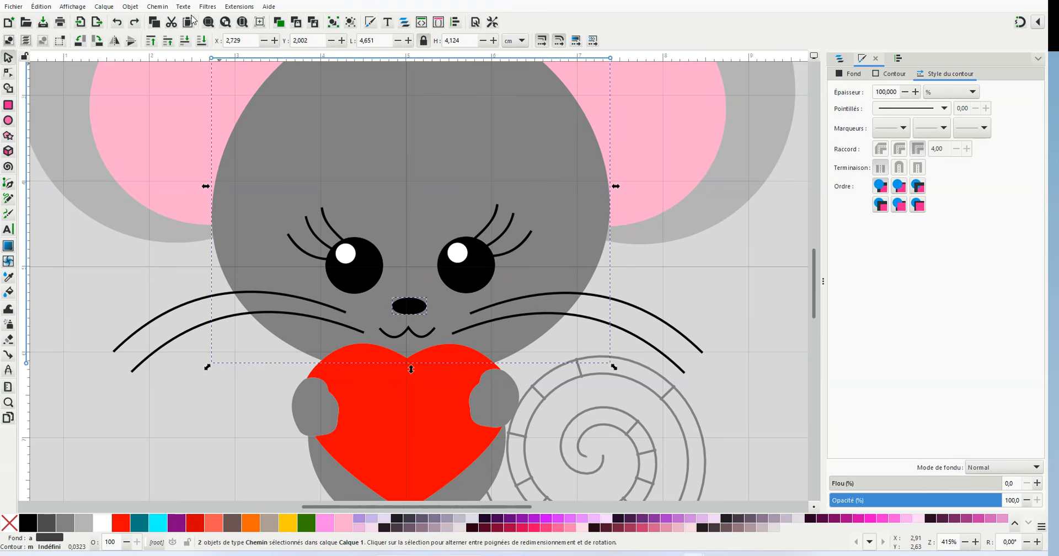
click(157, 6)
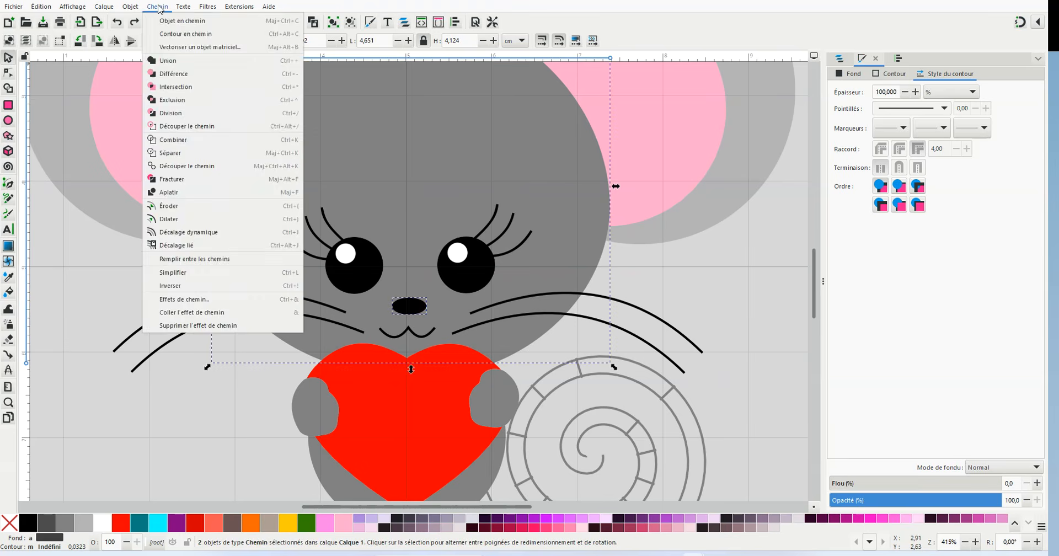
click(199, 196)
click(436, 172)
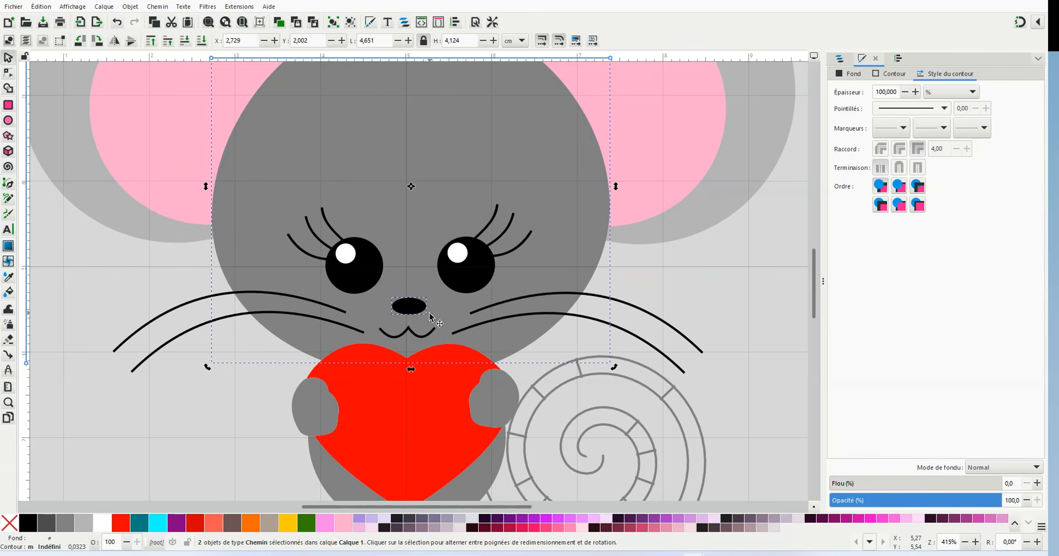
Flatten the white highlight and the black eye farther from the tail with Aplatir.
click(348, 256)
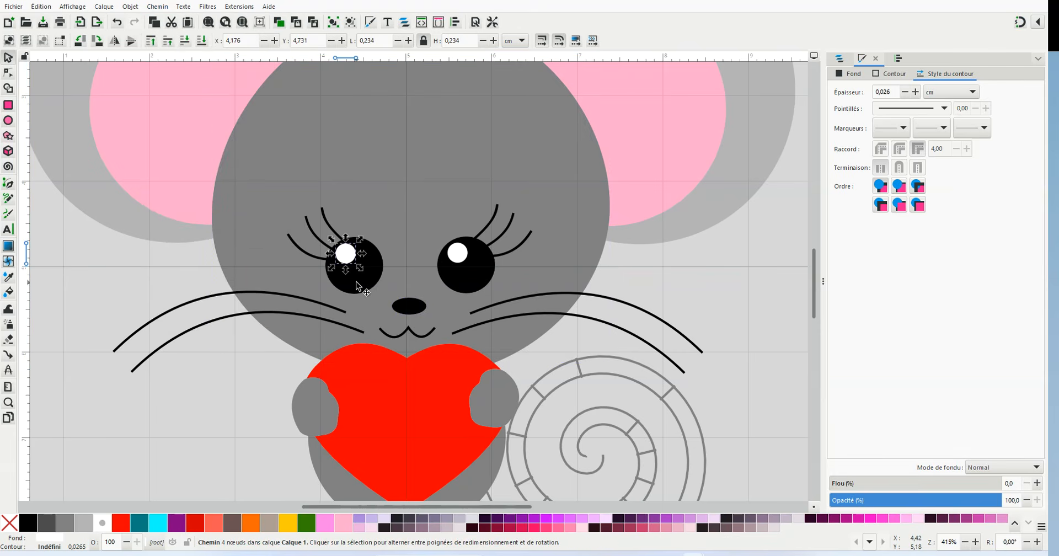
shift+click(356, 281)
click(159, 6)
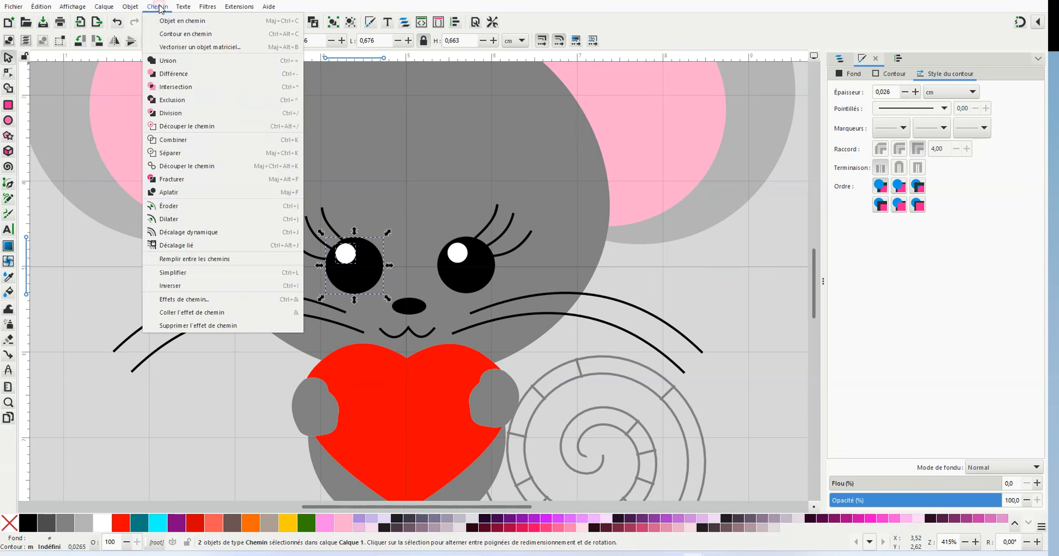
click(184, 196)
click(392, 207)
Flatten the white highlight and the black eye nearer the tail with Aplatir.
click(456, 253)
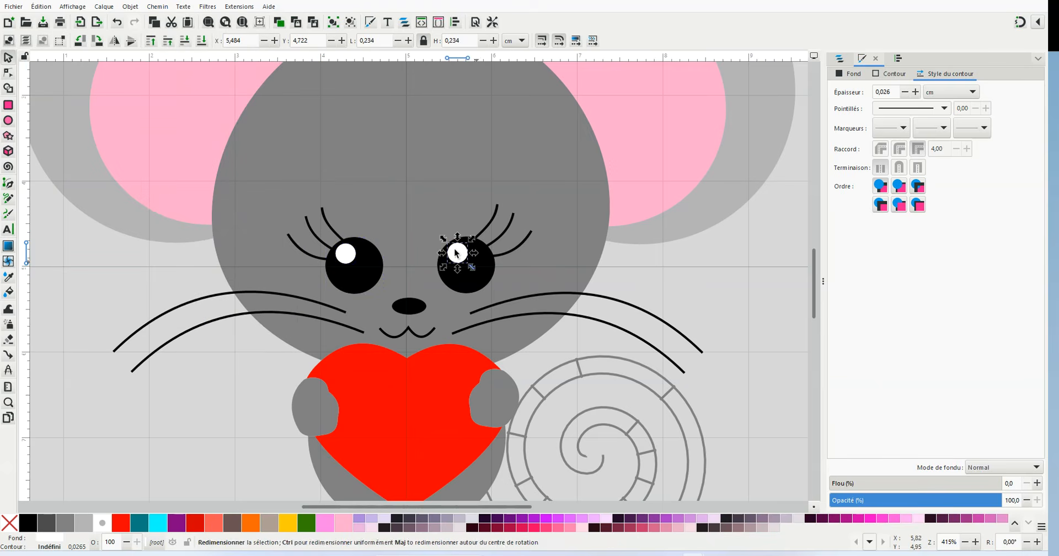
shift+click(489, 262)
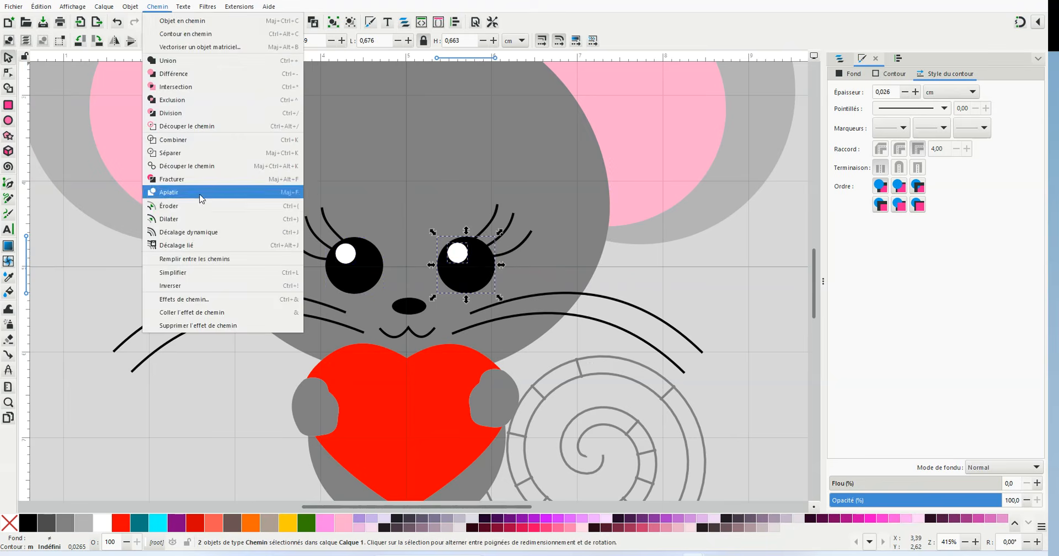
click(200, 193)
click(449, 160)
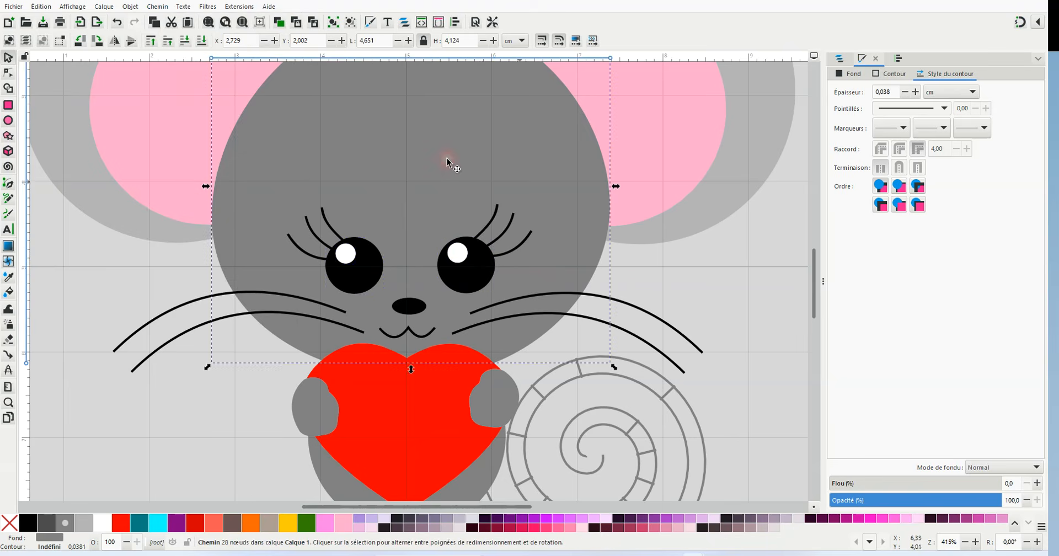
Check the cutouts beneath both white eye highlights by temporarily moving each one, undo the moves and clear the selection.
click(457, 253)
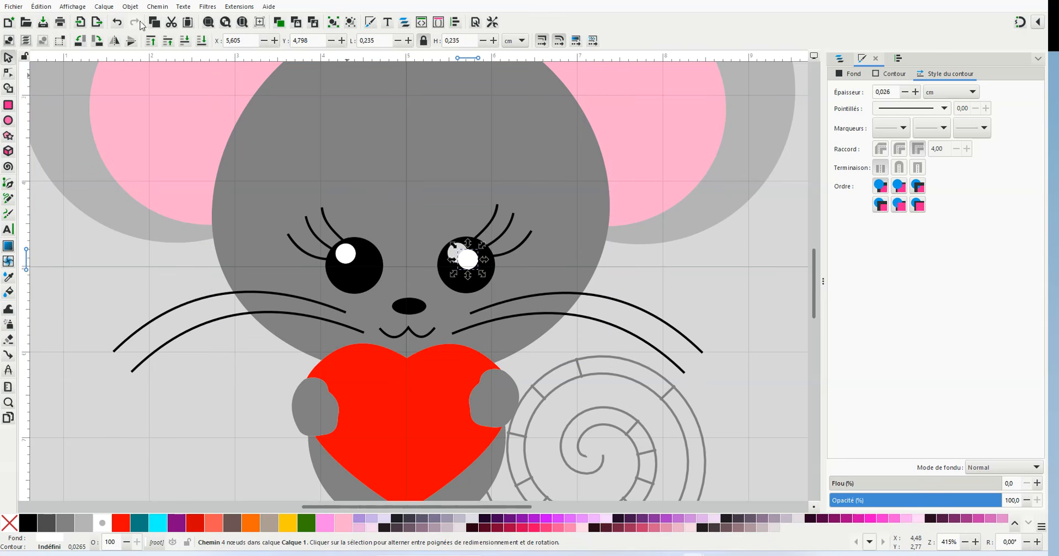
click(117, 22)
click(346, 254)
drag(346, 254, 356, 260)
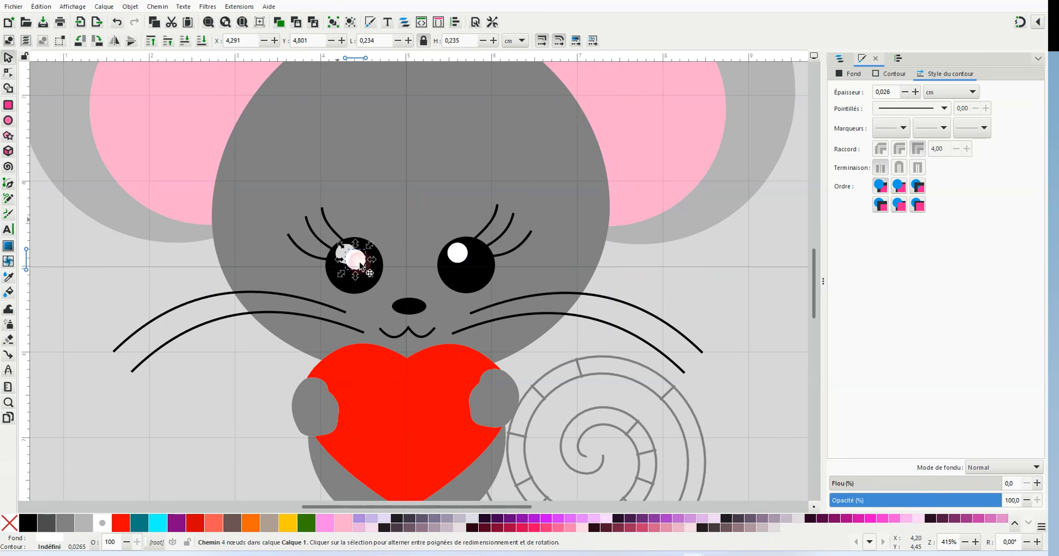
click(119, 25)
ctrl+scroll(471, 131, down, 2)
click(732, 174)
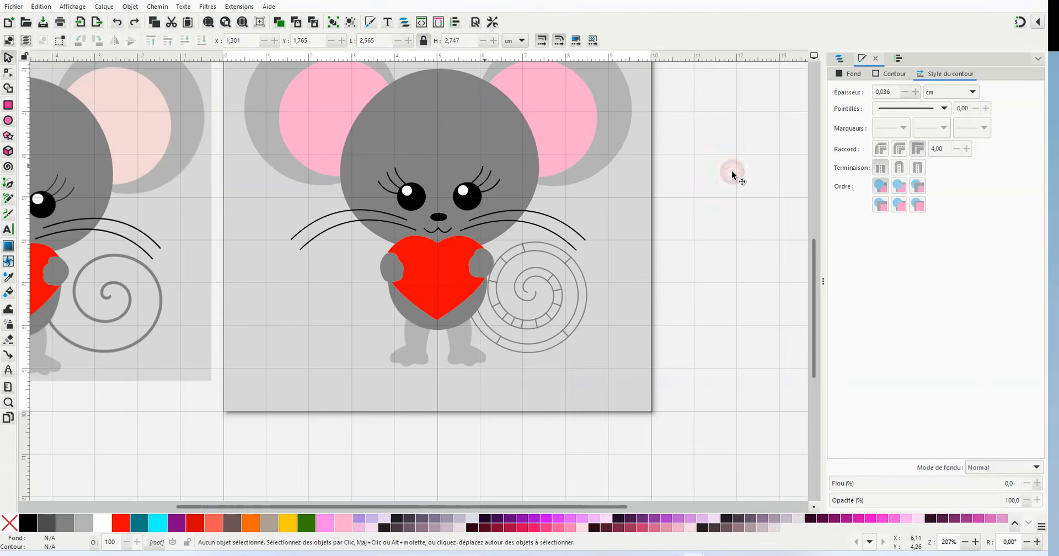
scroll(819, 266, up, 3)
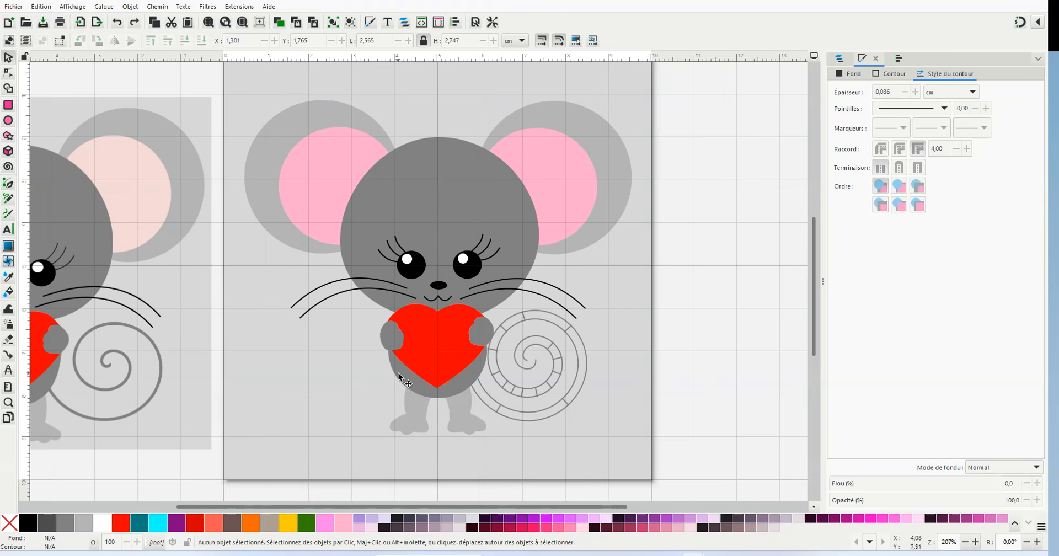
ctrl+scroll(435, 380, up, 2)
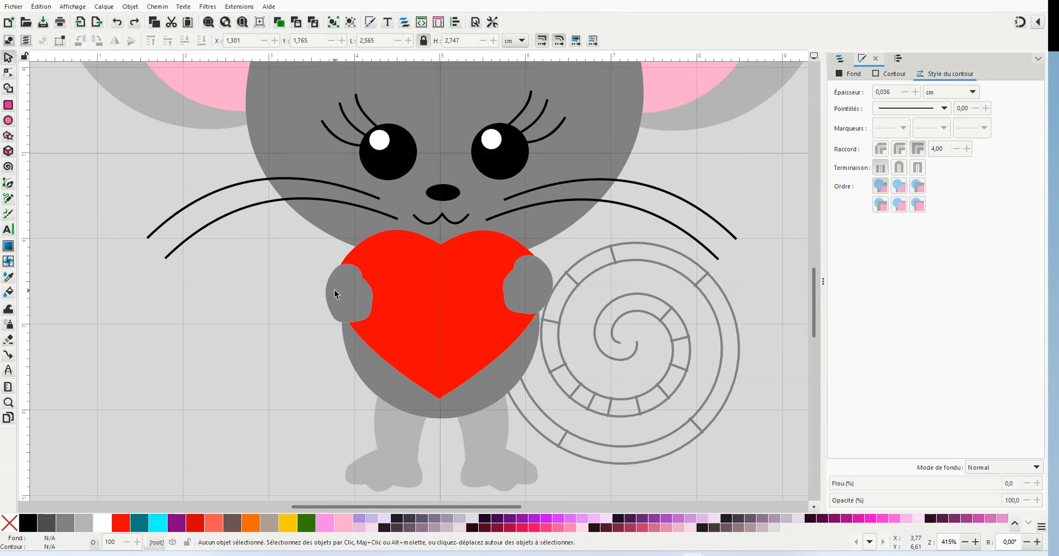
scroll(442, 150, down, 2)
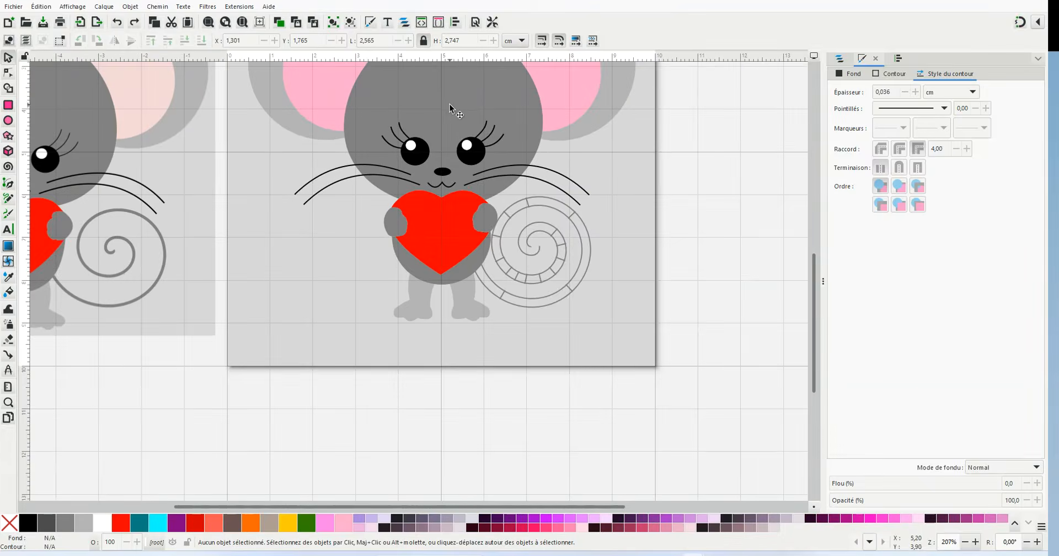
drag(816, 297, 818, 250)
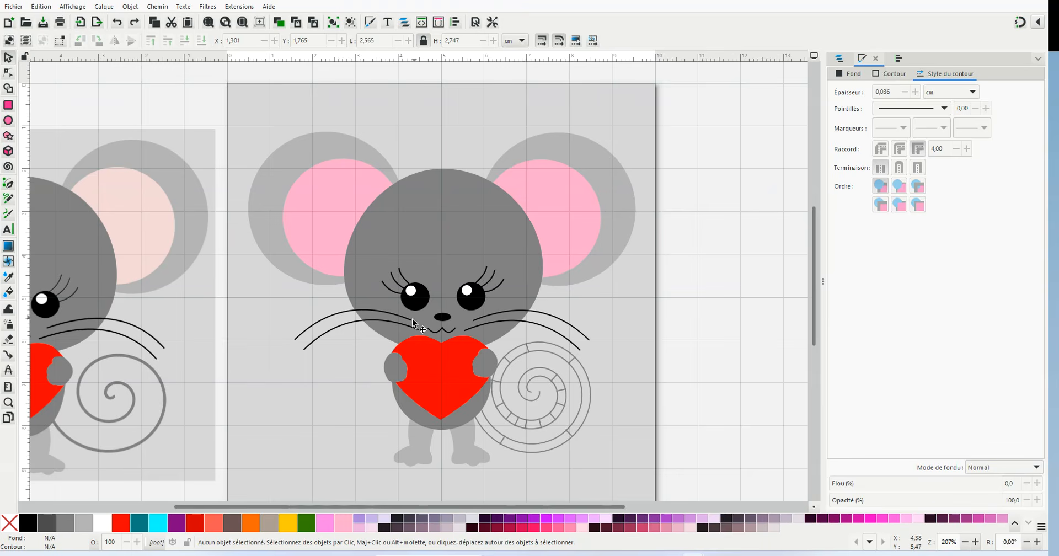
scroll(412, 326, down, 1)
scroll(418, 375, up, 1)
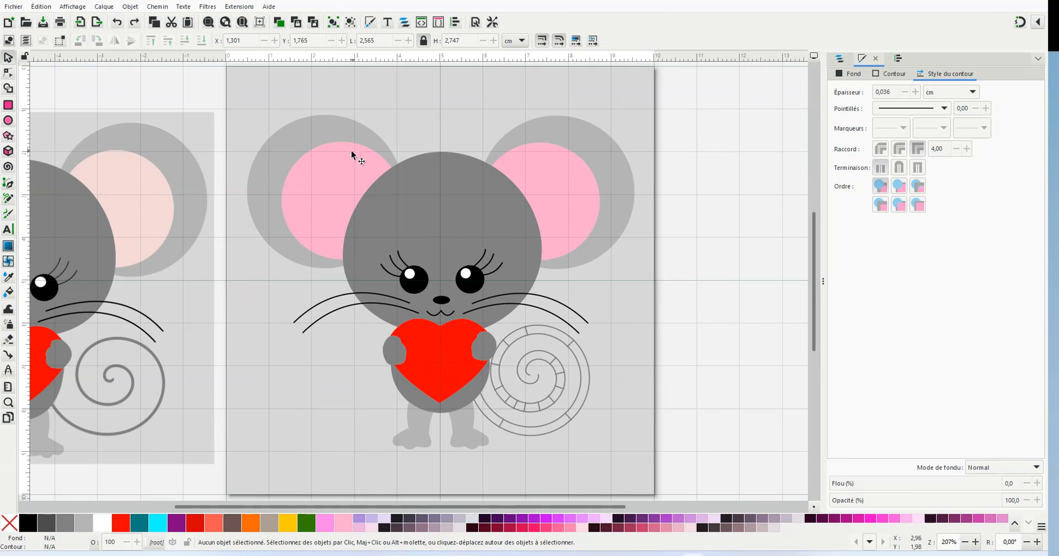
scroll(449, 368, up, 1)
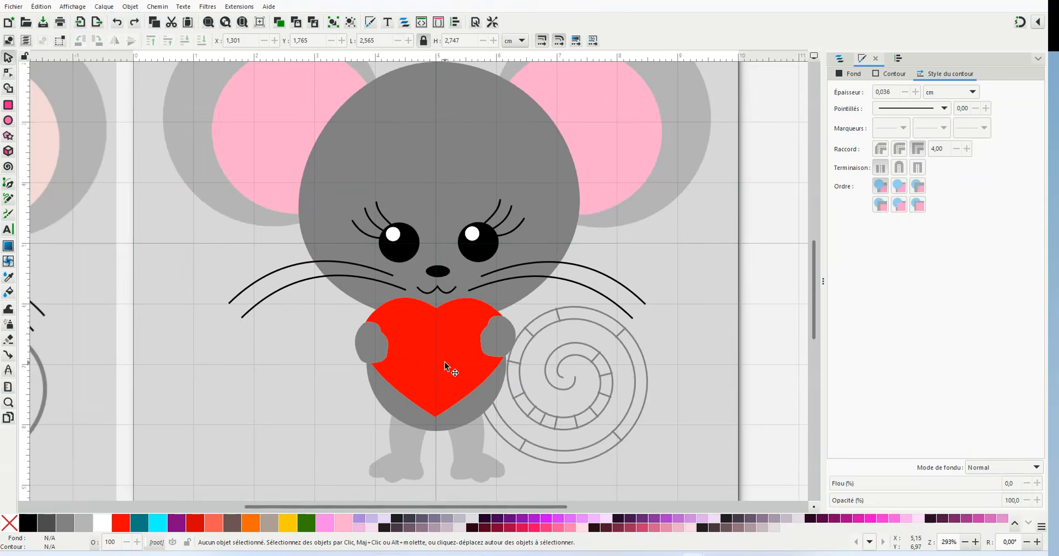
scroll(444, 362, down, 1)
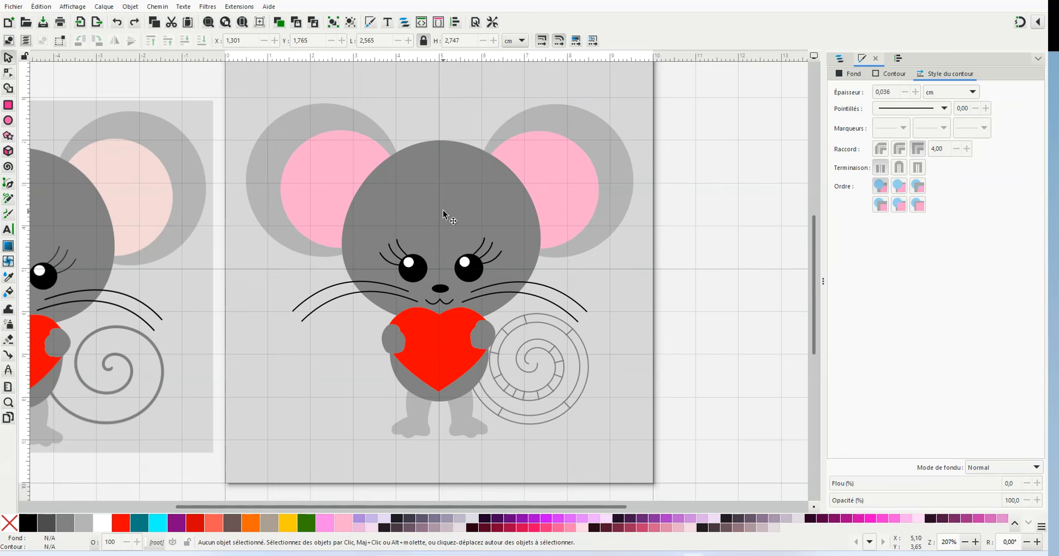
ctrl+scroll(588, 227, down, 1)
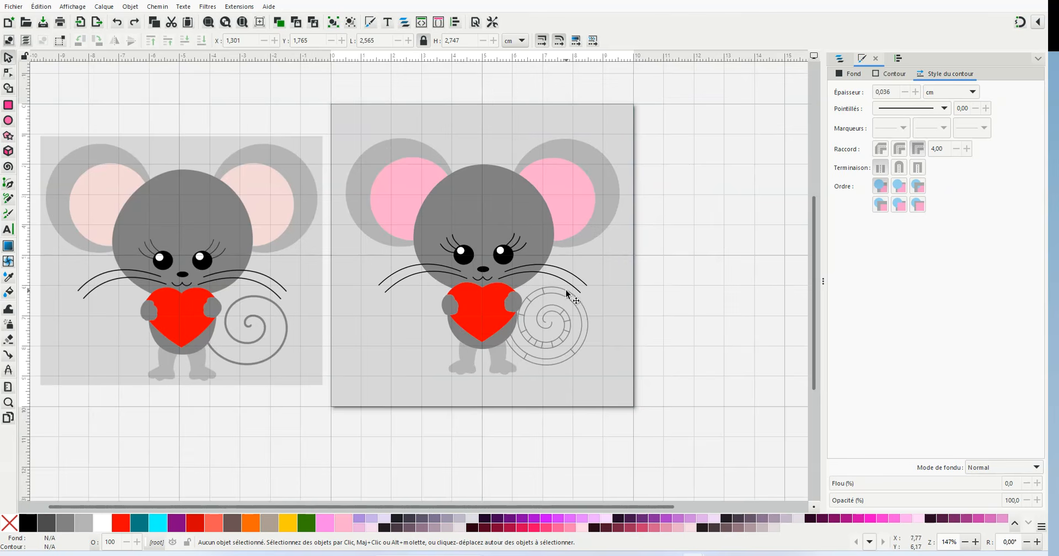
click(239, 6)
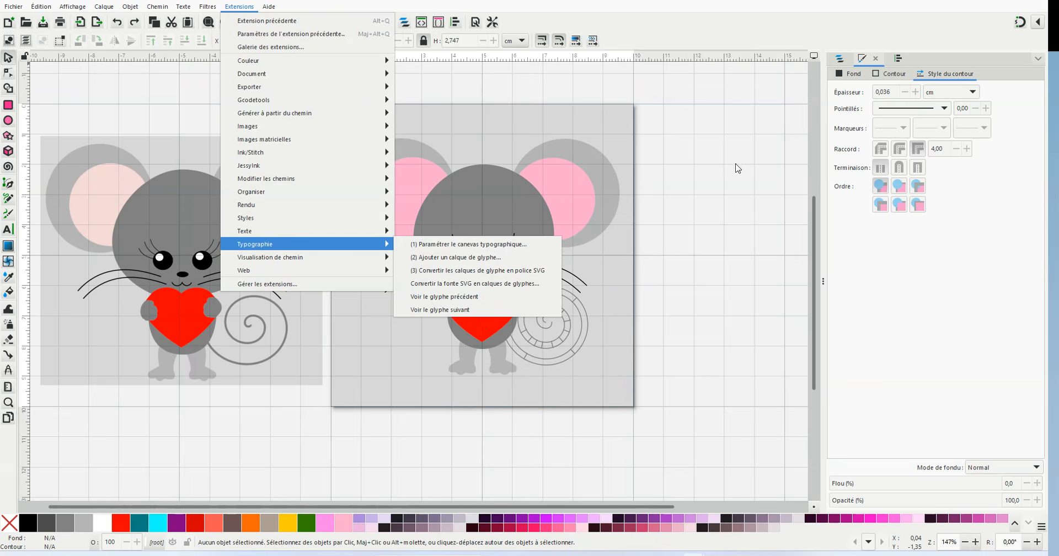
click(739, 166)
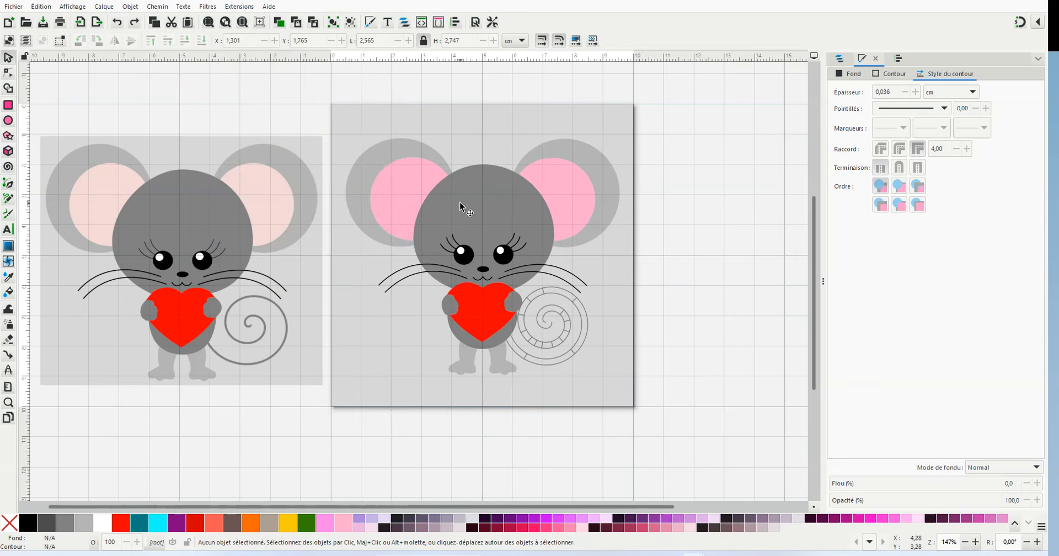
scroll(680, 206, up, 1)
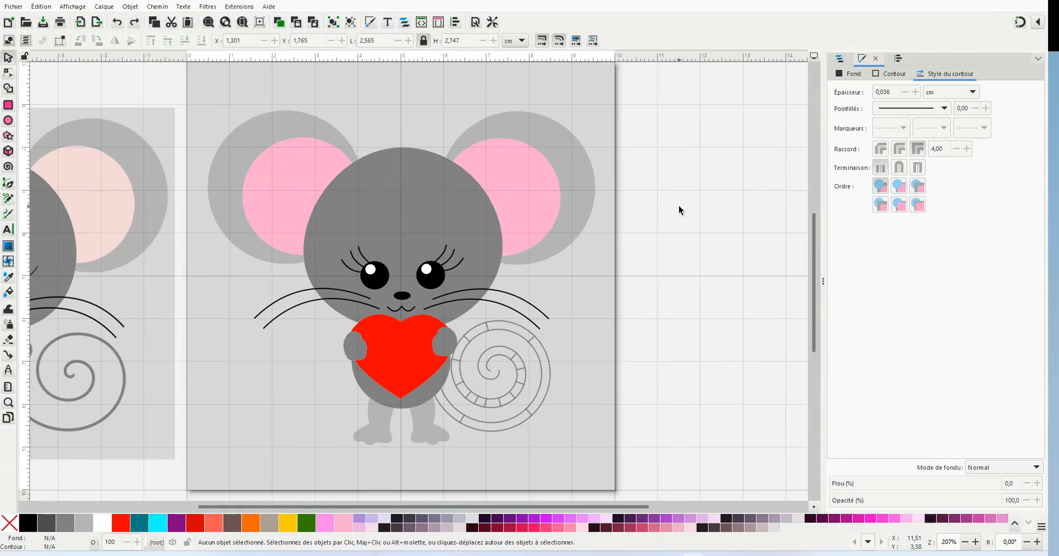
click(291, 182)
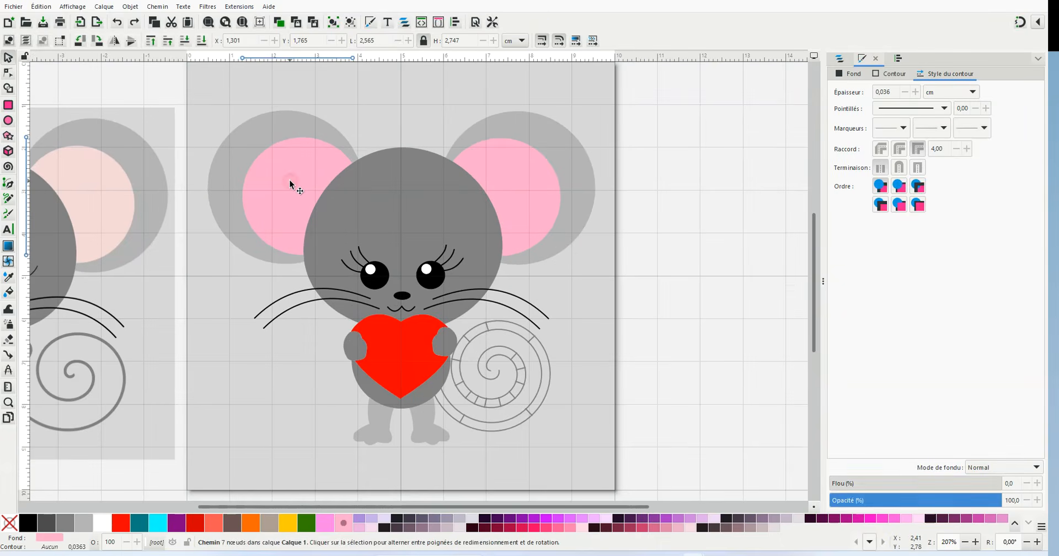
shift+click(512, 172)
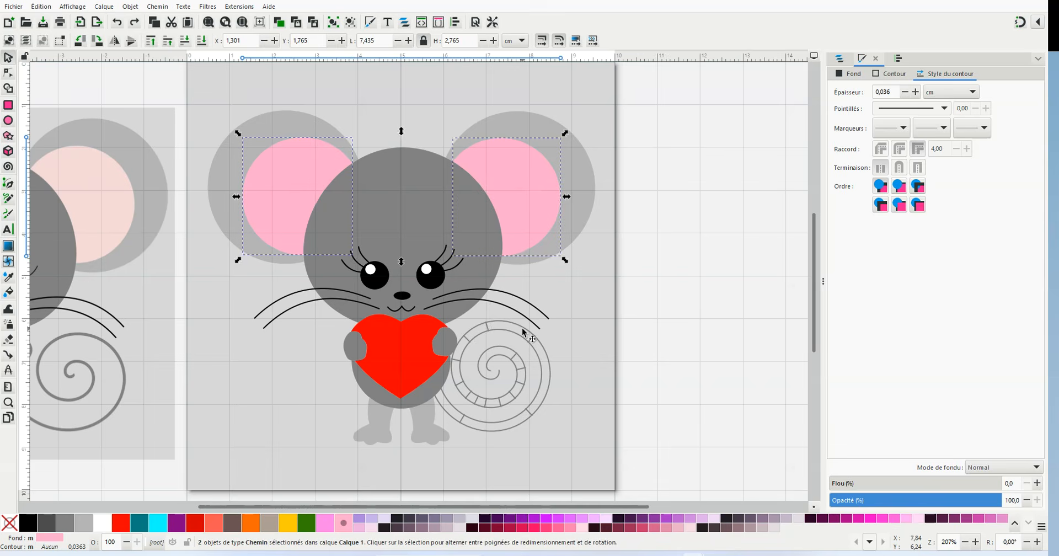
click(704, 229)
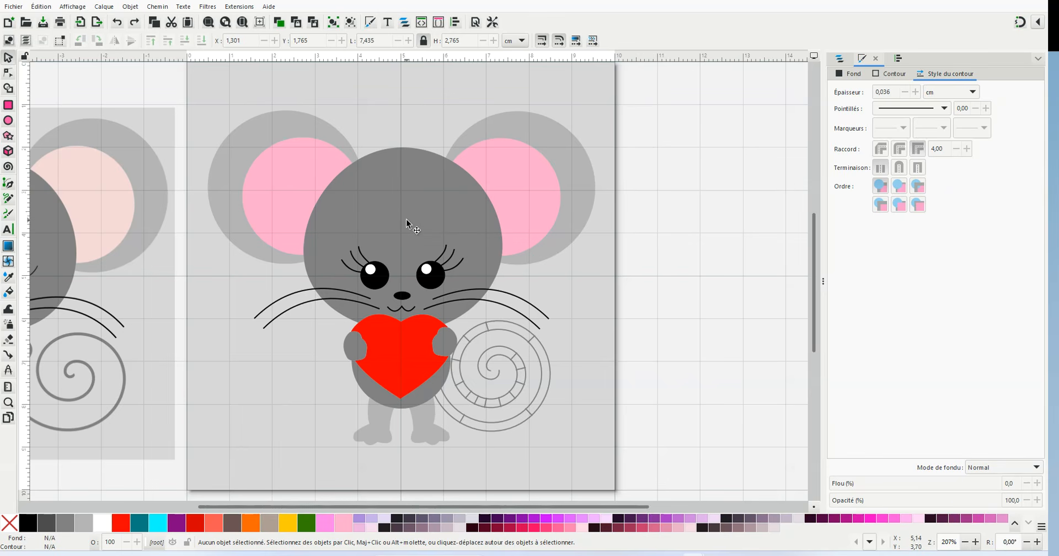
scroll(430, 307, down, 1)
scroll(431, 306, up, 1)
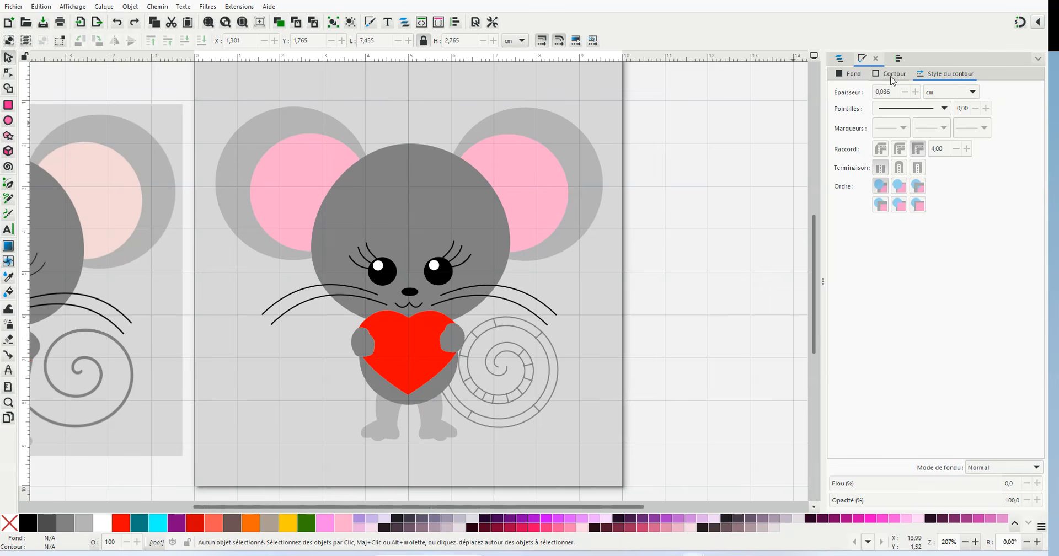
Show the object list and identify the entries for the eye highlight nearer the tail and both eyelash paths.
click(841, 59)
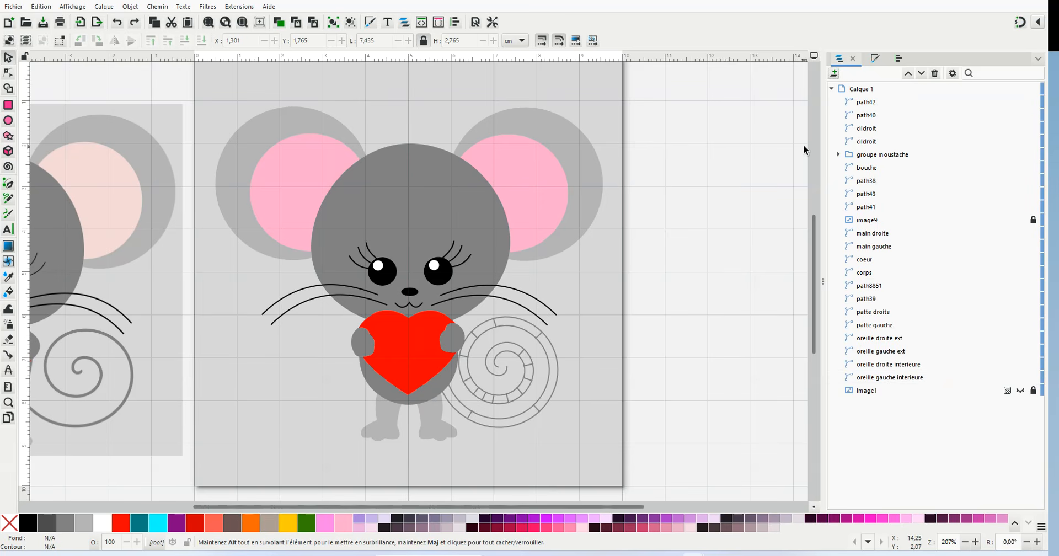
click(866, 103)
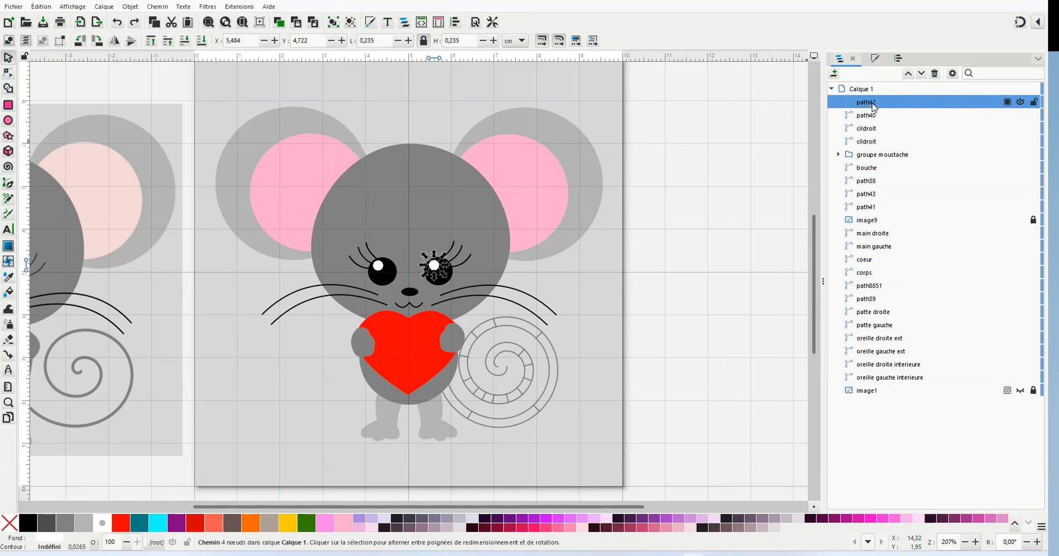
click(779, 116)
click(870, 129)
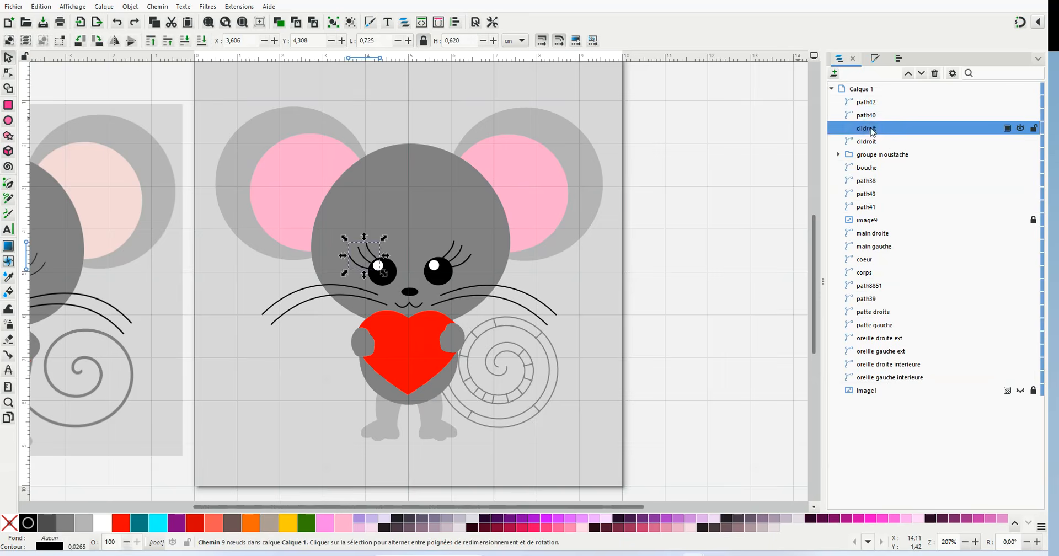
click(747, 151)
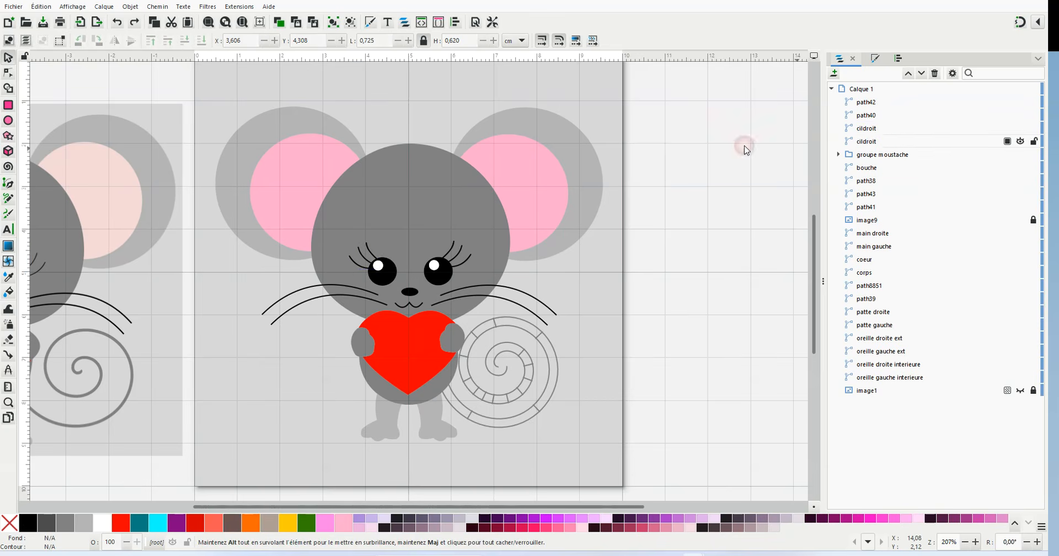
click(469, 260)
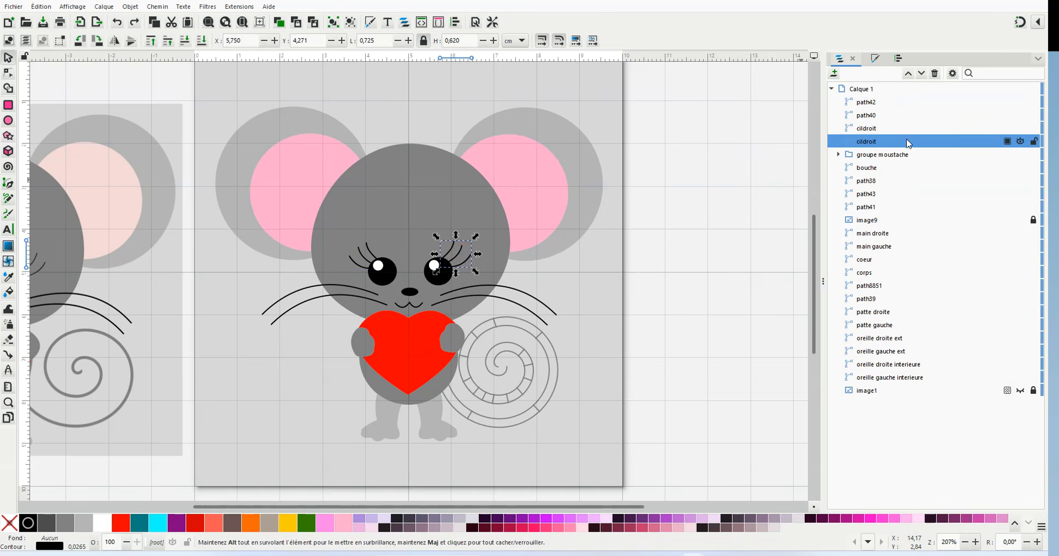
Rename the path of the black eye nearer the tail as oeilnoirdroit.
click(874, 194)
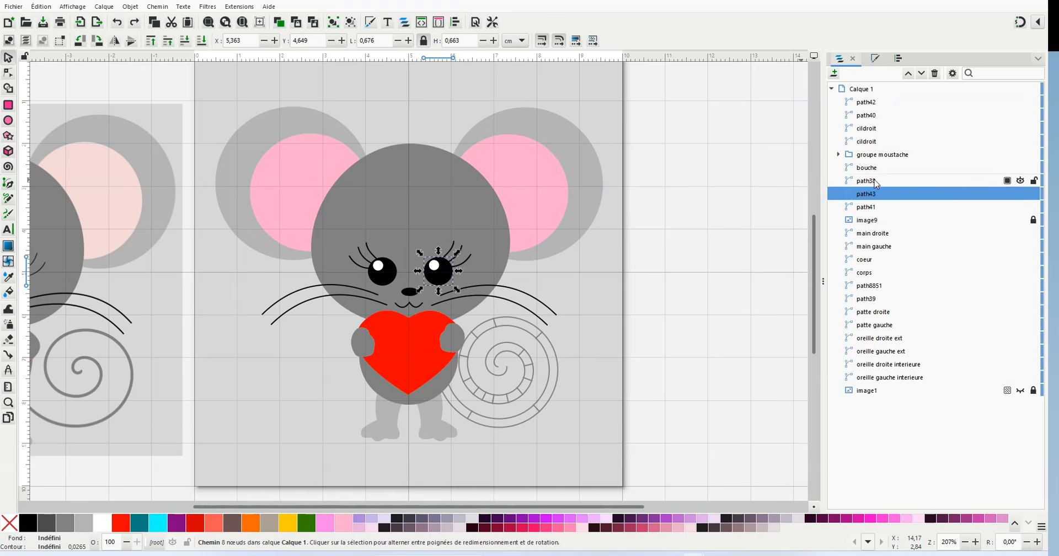
click(874, 182)
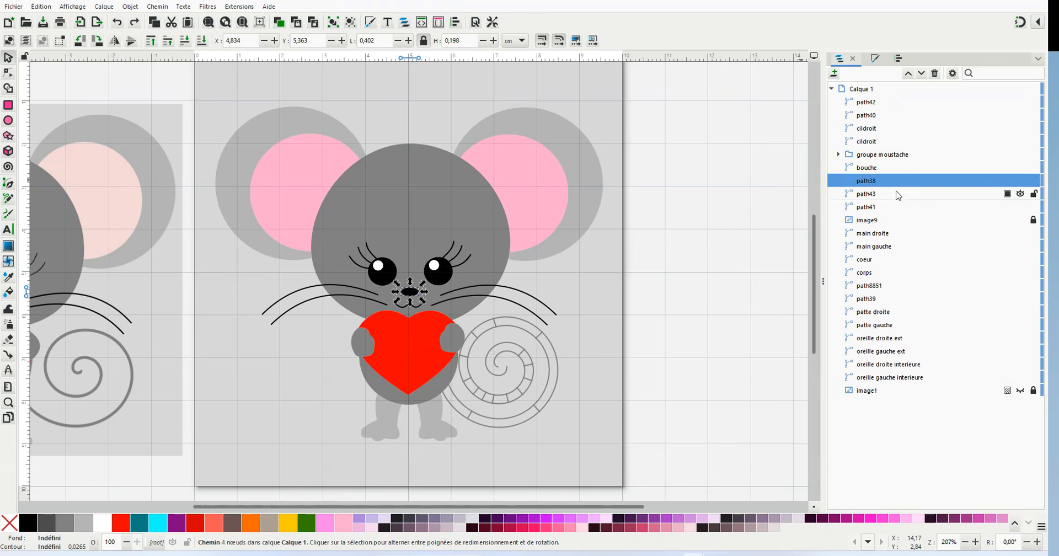
double_click(890, 194)
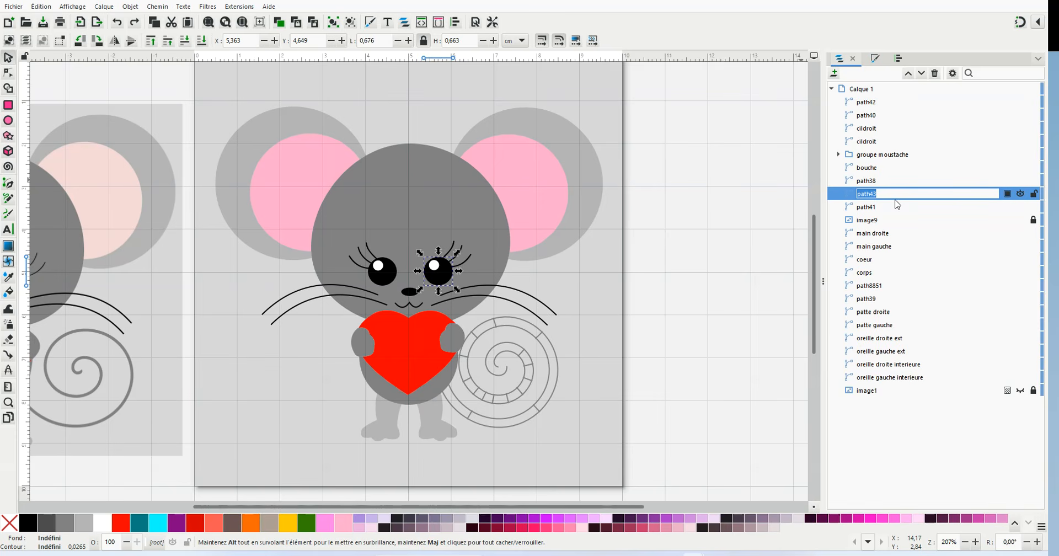
text(o)
key(Return)
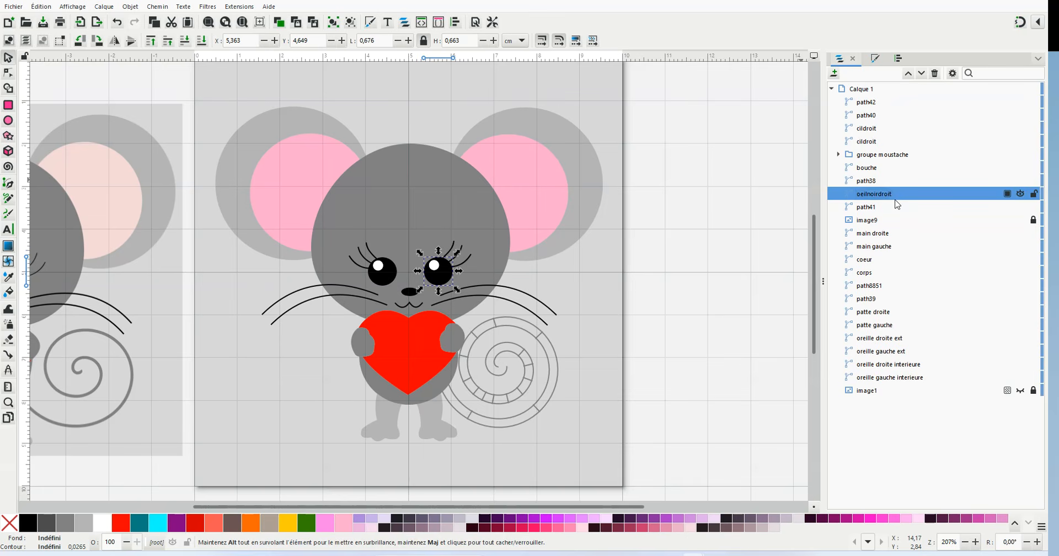
click(695, 233)
Rename the path of the black eye farther from the tail as oeilnoirgauche.
click(393, 276)
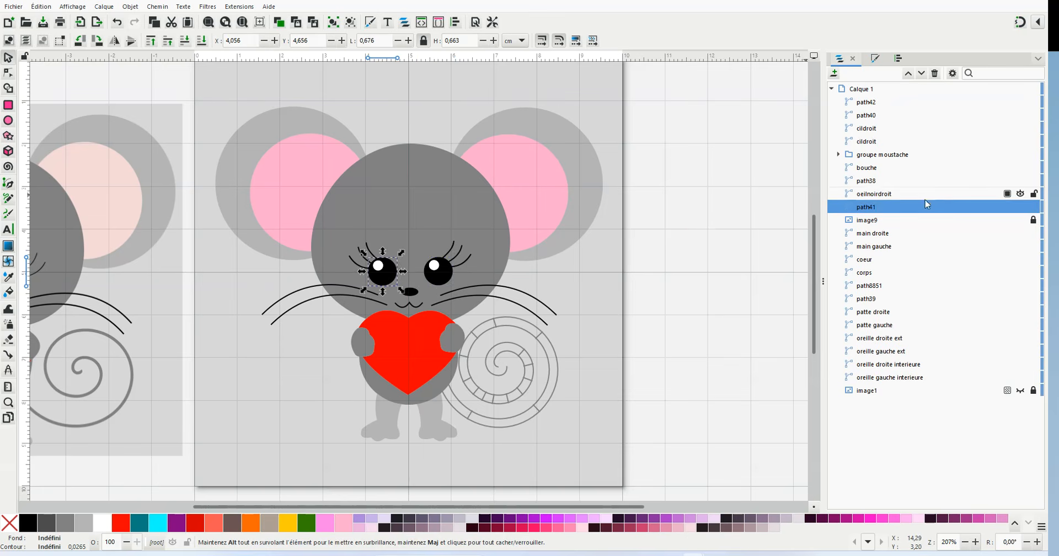
double_click(891, 208)
text(o)
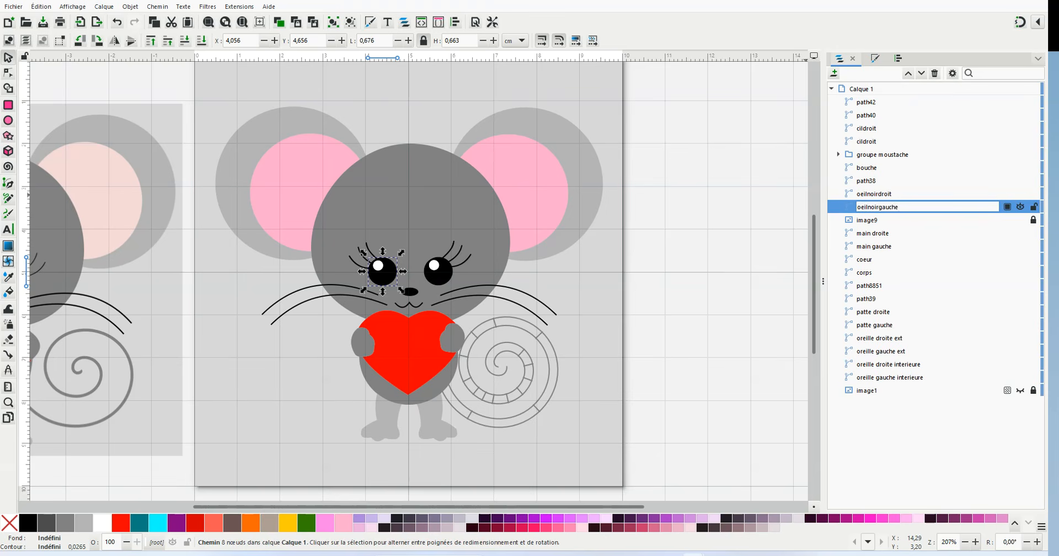
text(eilnoirgauche)
key(Return)
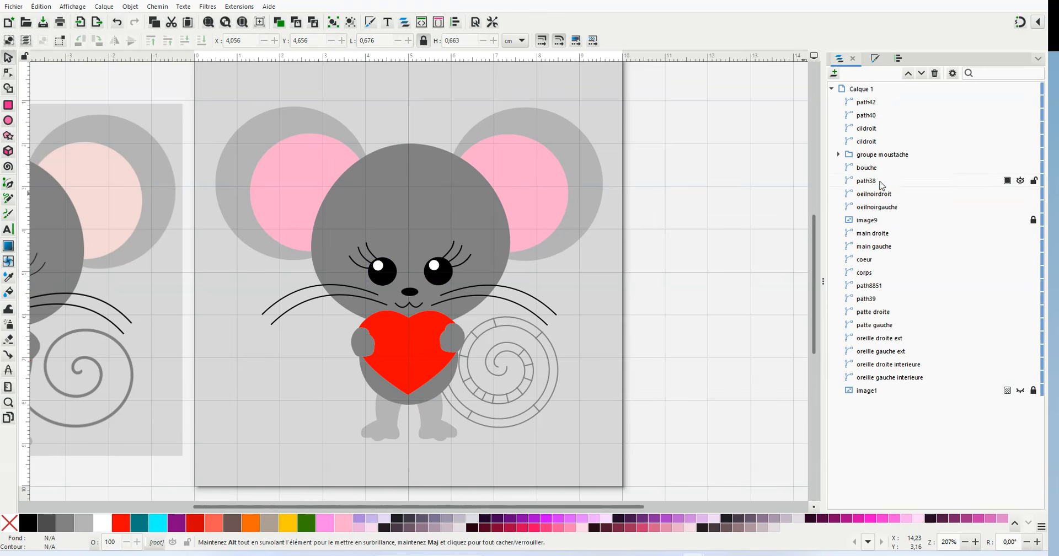
Rename the mouse's nose path as nez and clear the selection.
click(881, 182)
double_click(880, 182)
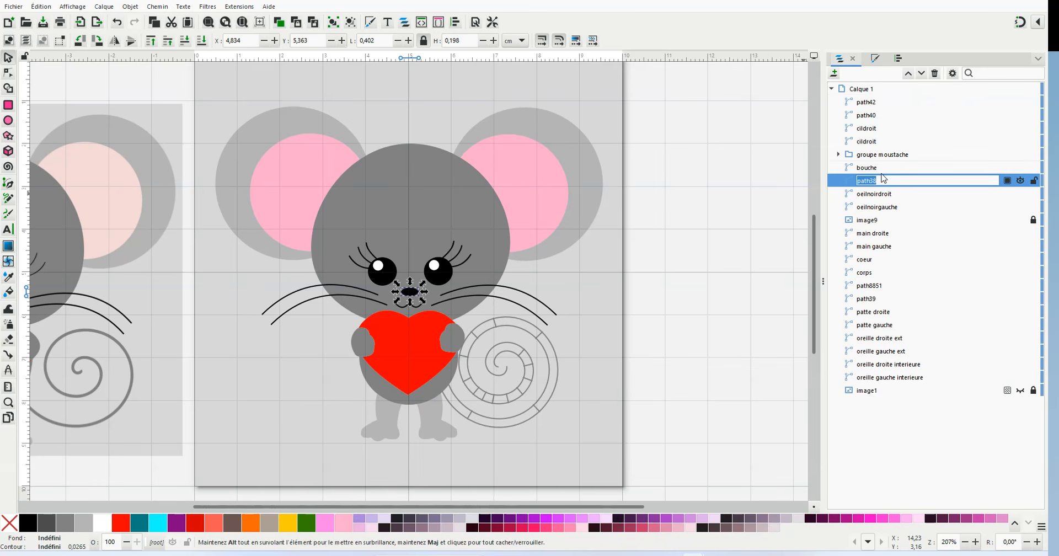
text(nez)
key(Return)
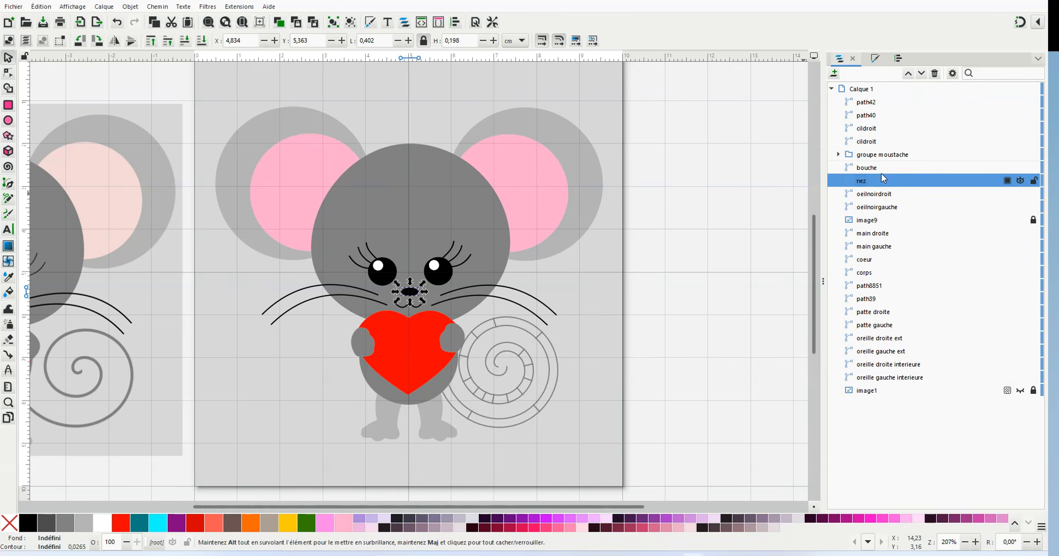
click(755, 206)
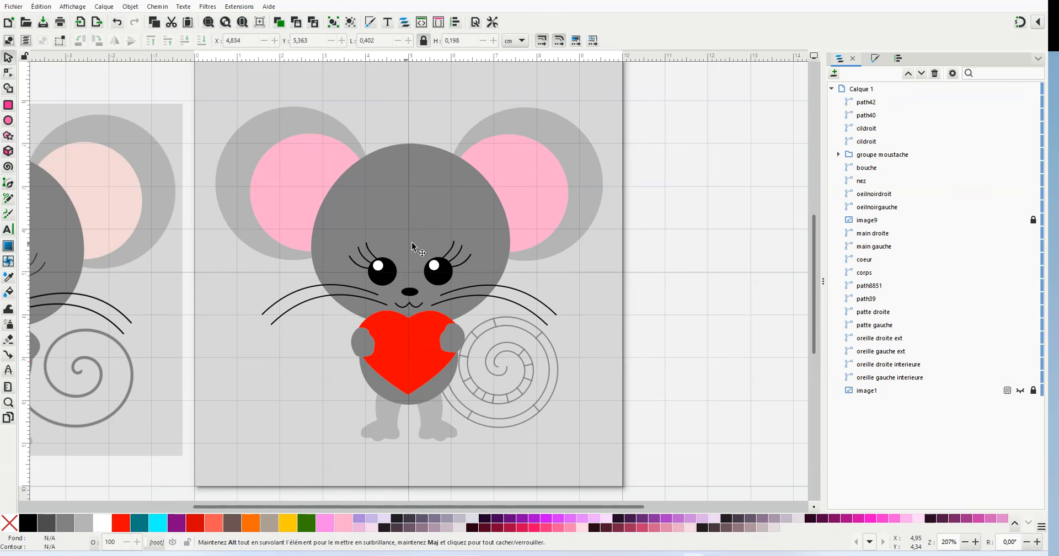
Lower the eyelashes farther from the tail in the object order to directly beneath oeilnoirgauche.
click(365, 250)
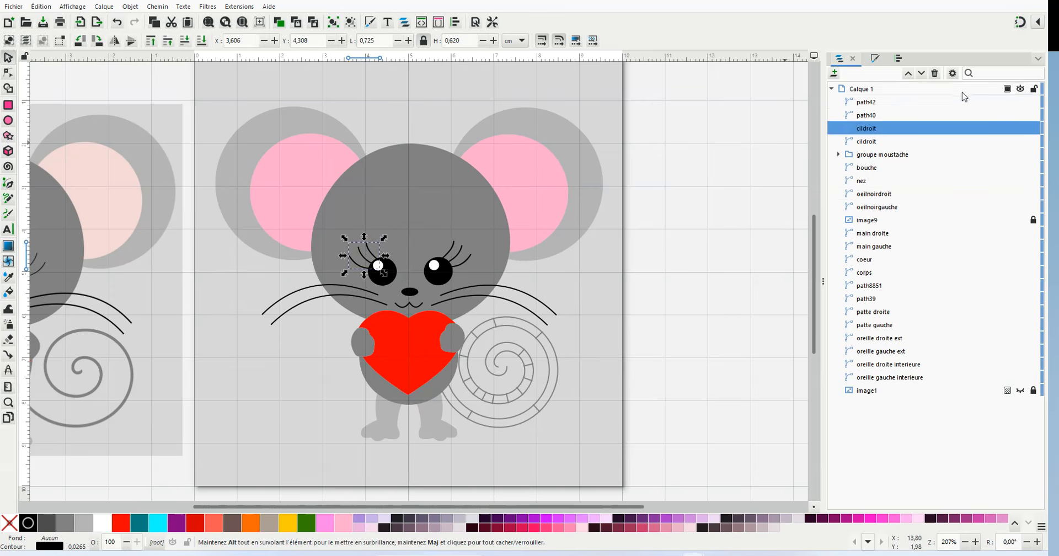
click(921, 73)
click(921, 73)
click(921, 73)
click(921, 74)
click(921, 74)
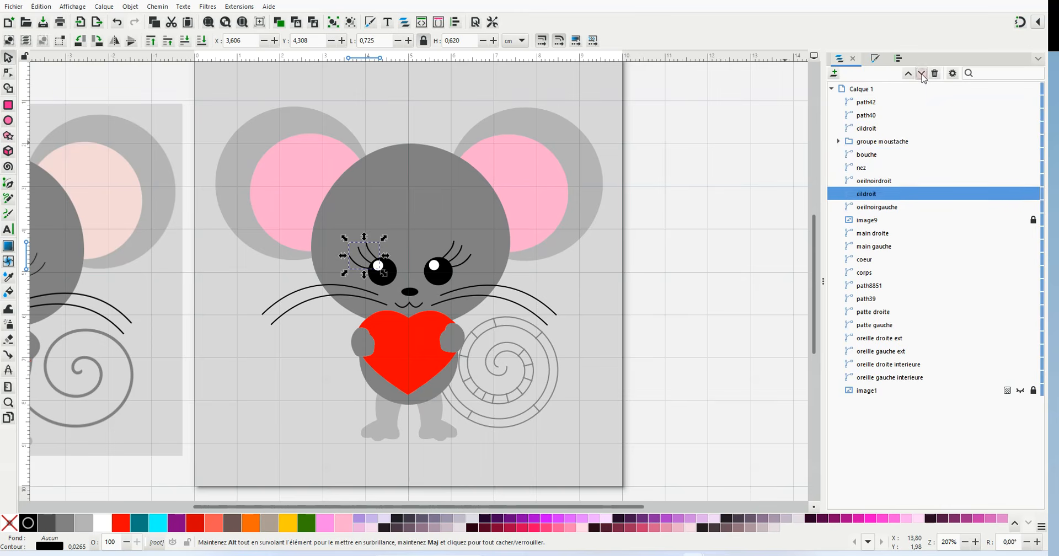
click(921, 73)
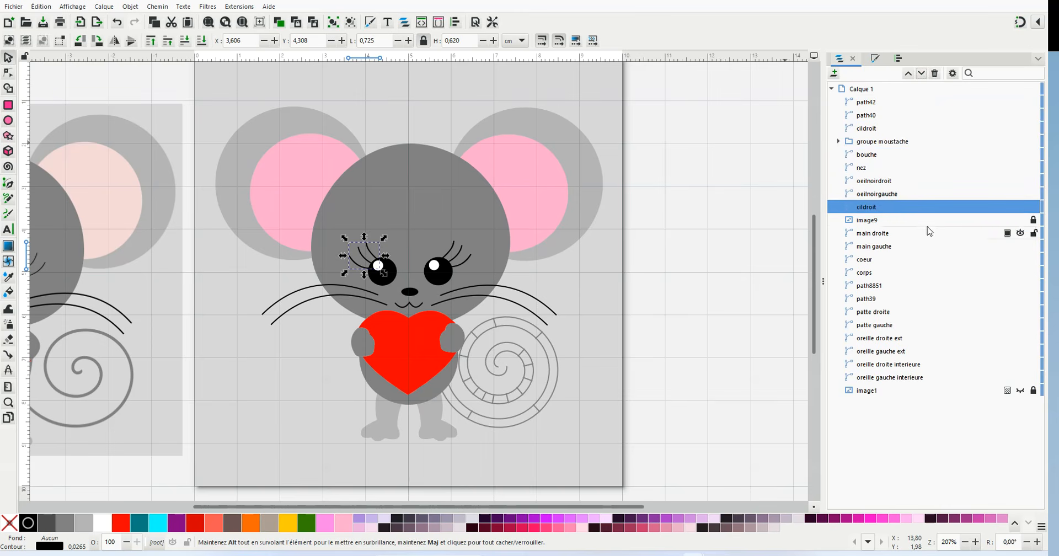
click(876, 195)
Lower the eyelashes nearer the tail in the object order to directly beneath oeilnoirdroit, and clear the selection.
click(462, 252)
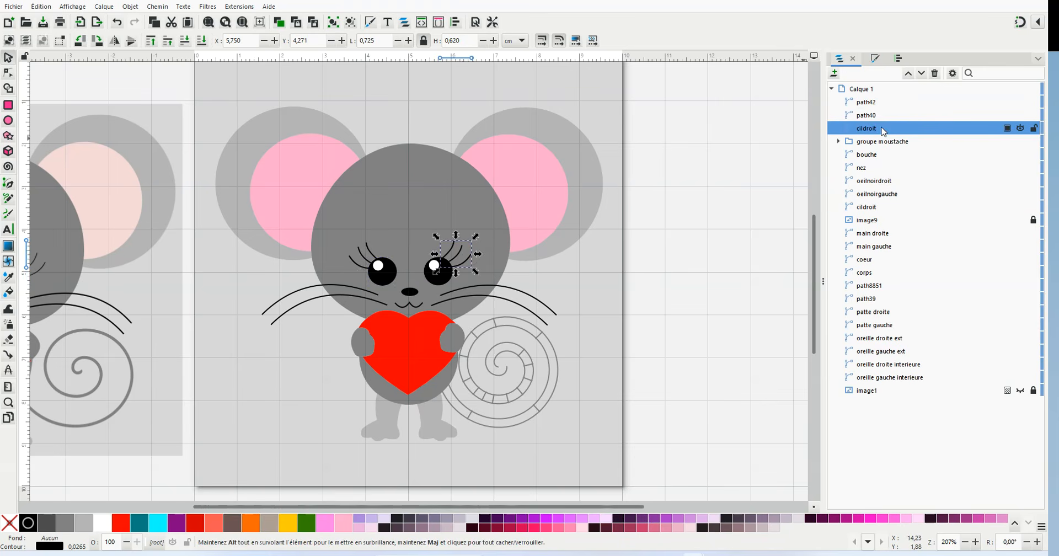
click(921, 74)
click(921, 74)
click(920, 74)
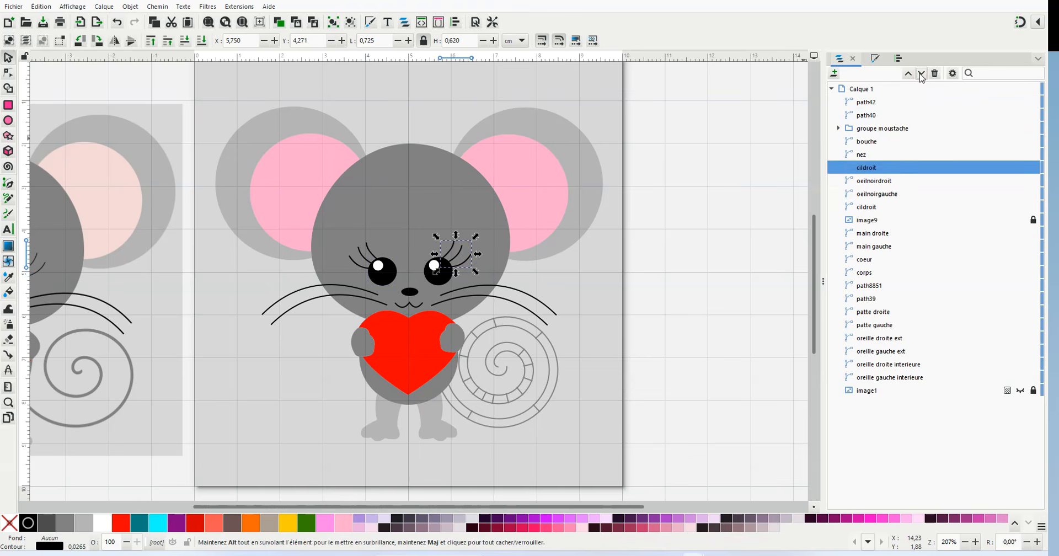
click(921, 74)
click(761, 187)
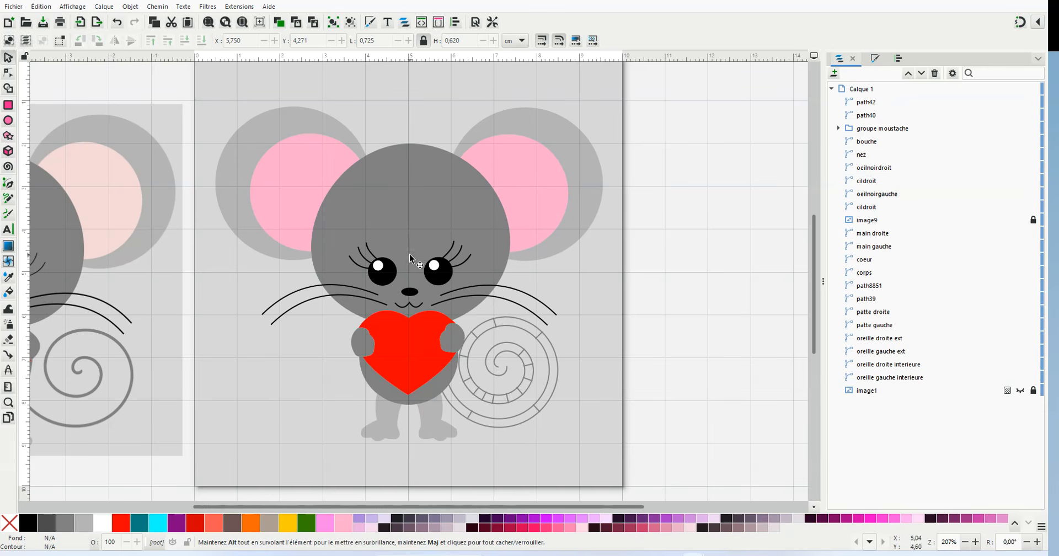
Check which white eye highlights the path40 and path42 entries represent, and clear the selection.
click(865, 117)
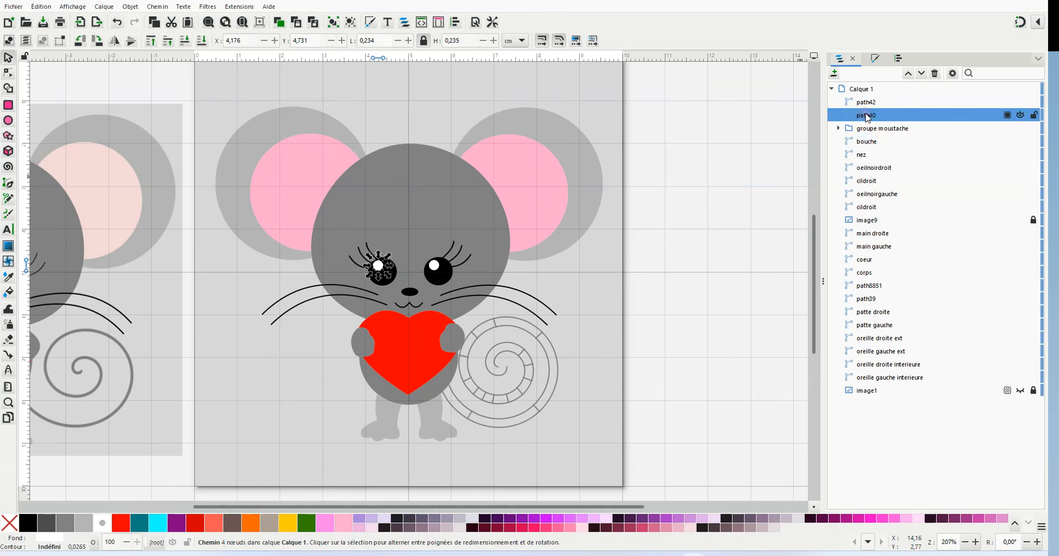
click(866, 102)
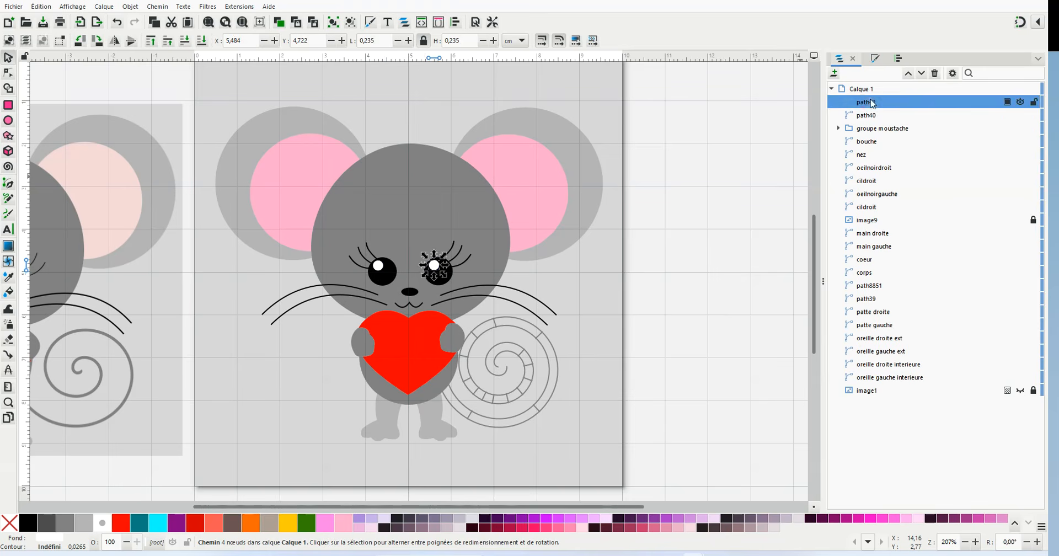
click(750, 127)
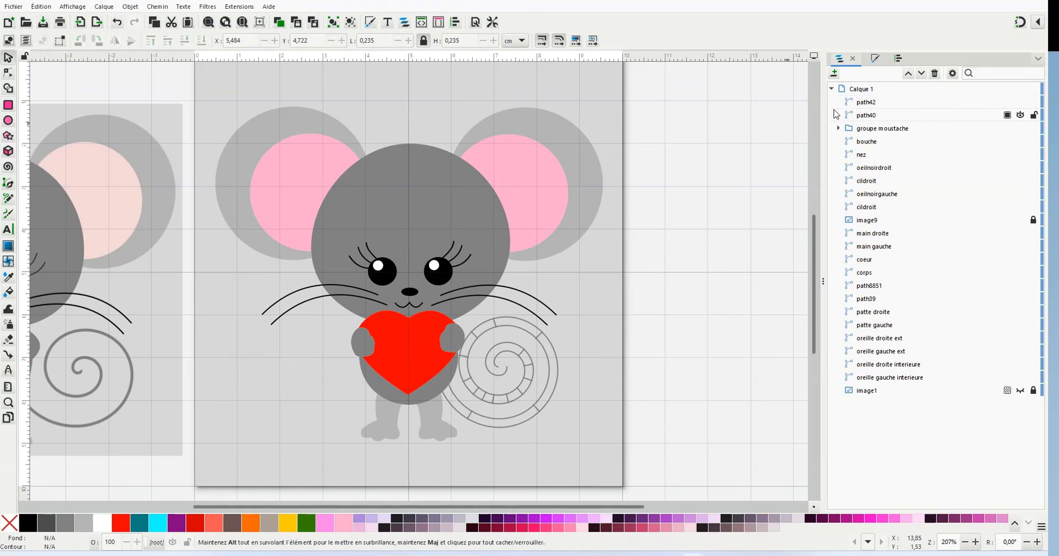